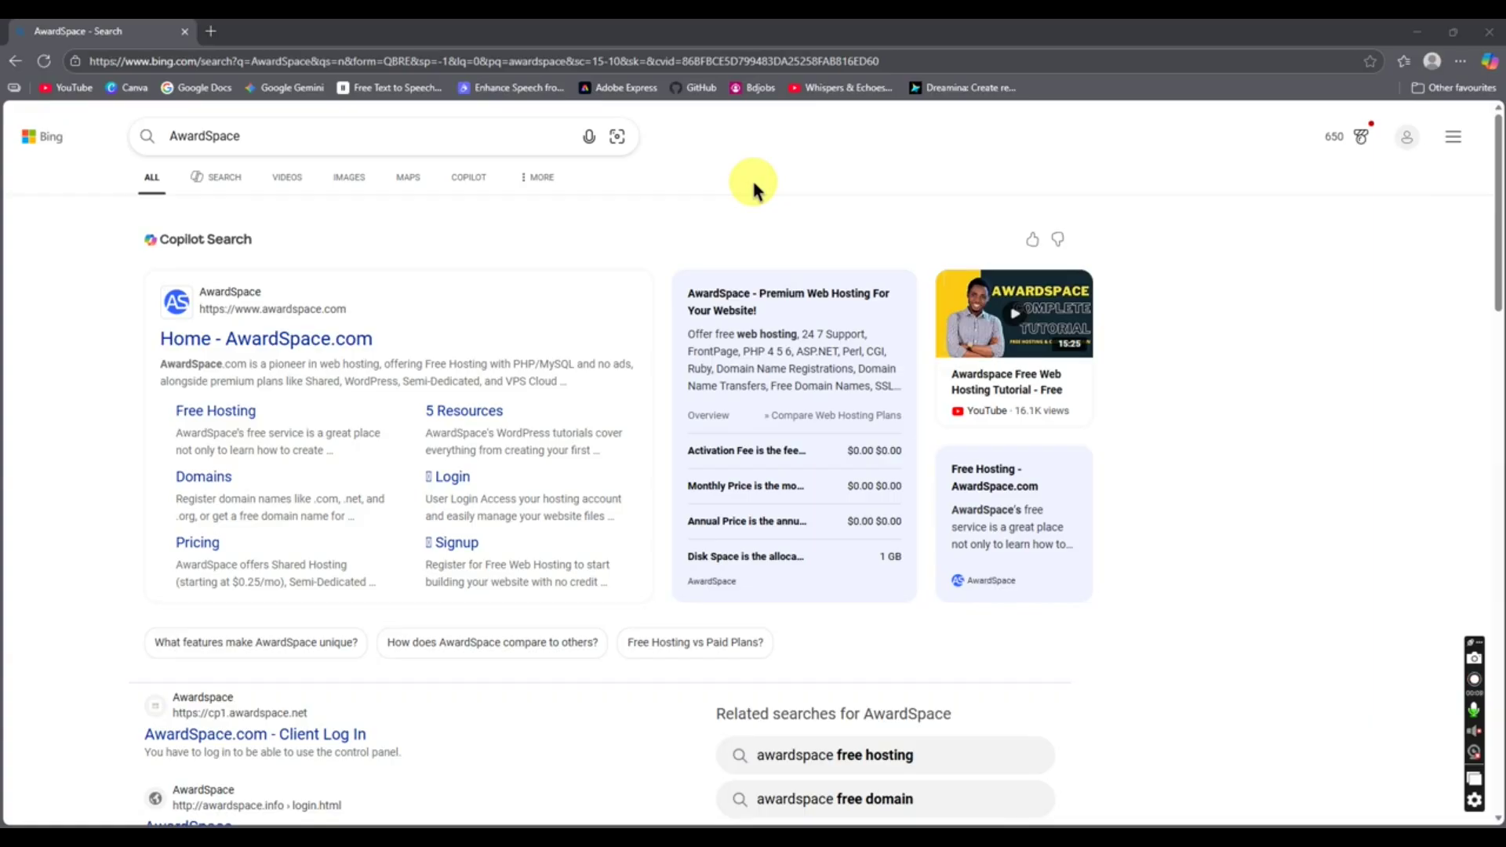
Open the 'Home - AwardSpace.com' Bing search result in a new tab
{"action": "left_click_drag", "start_coordinate": [262, 134], "coordinate": [142, 131]}
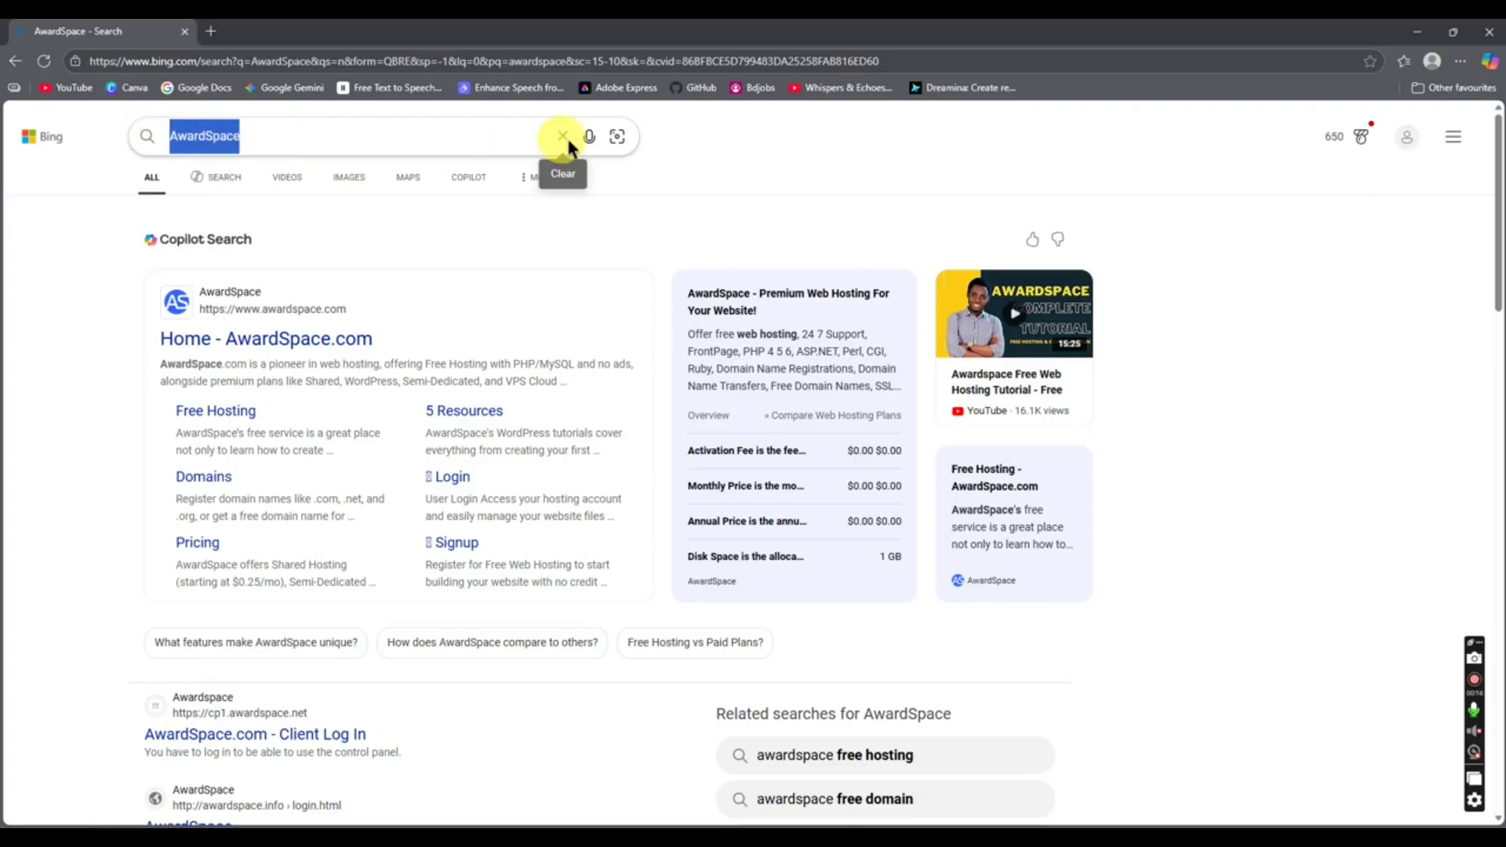
{"action": "left_click", "coordinate": [67, 352]}
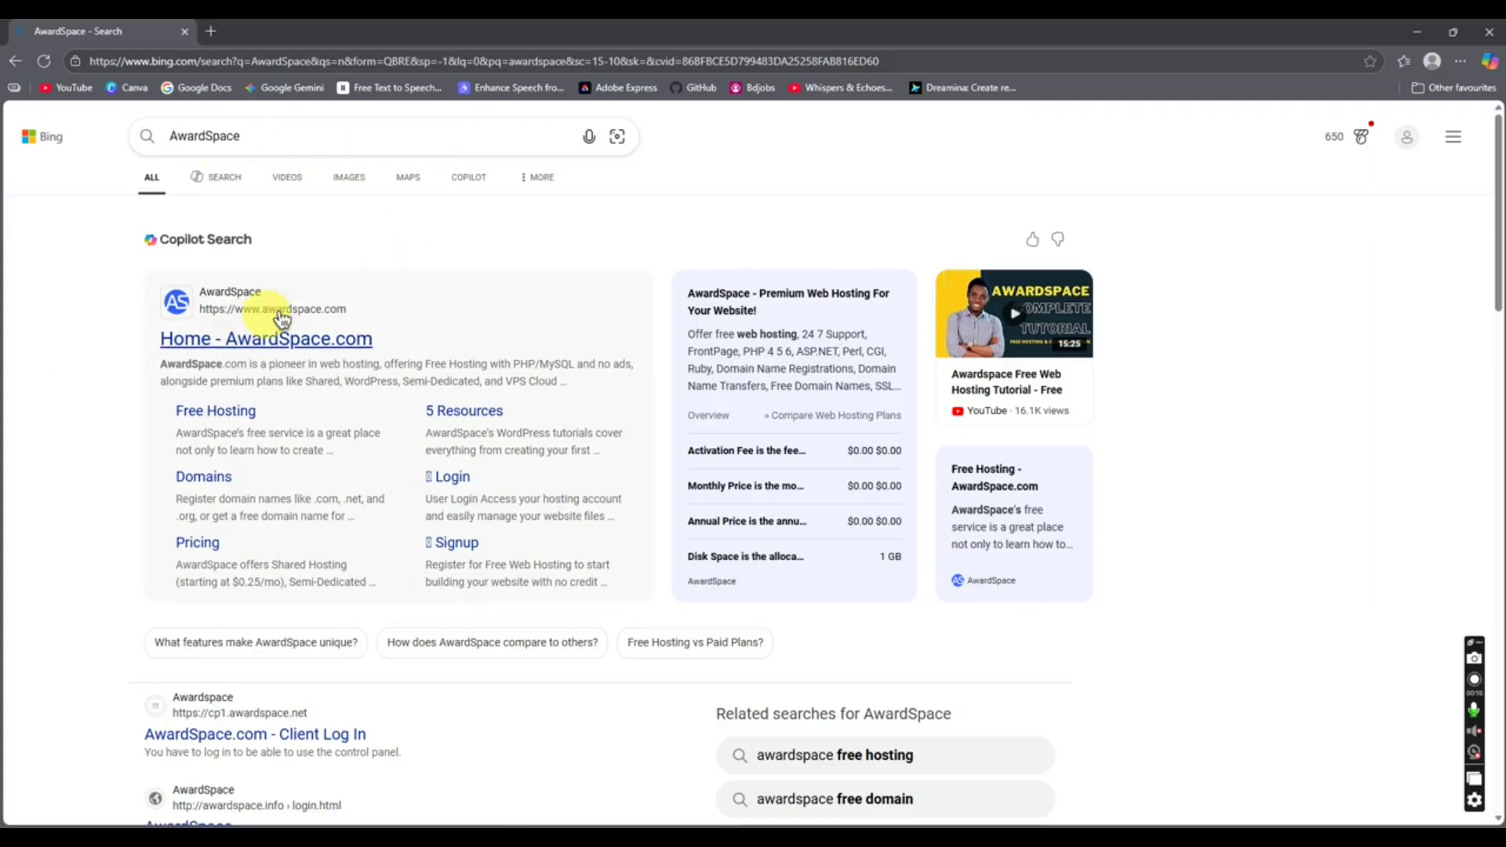
{"action": "scroll", "coordinate": [327, 320], "scroll_direction": "up", "scroll_amount": 5}
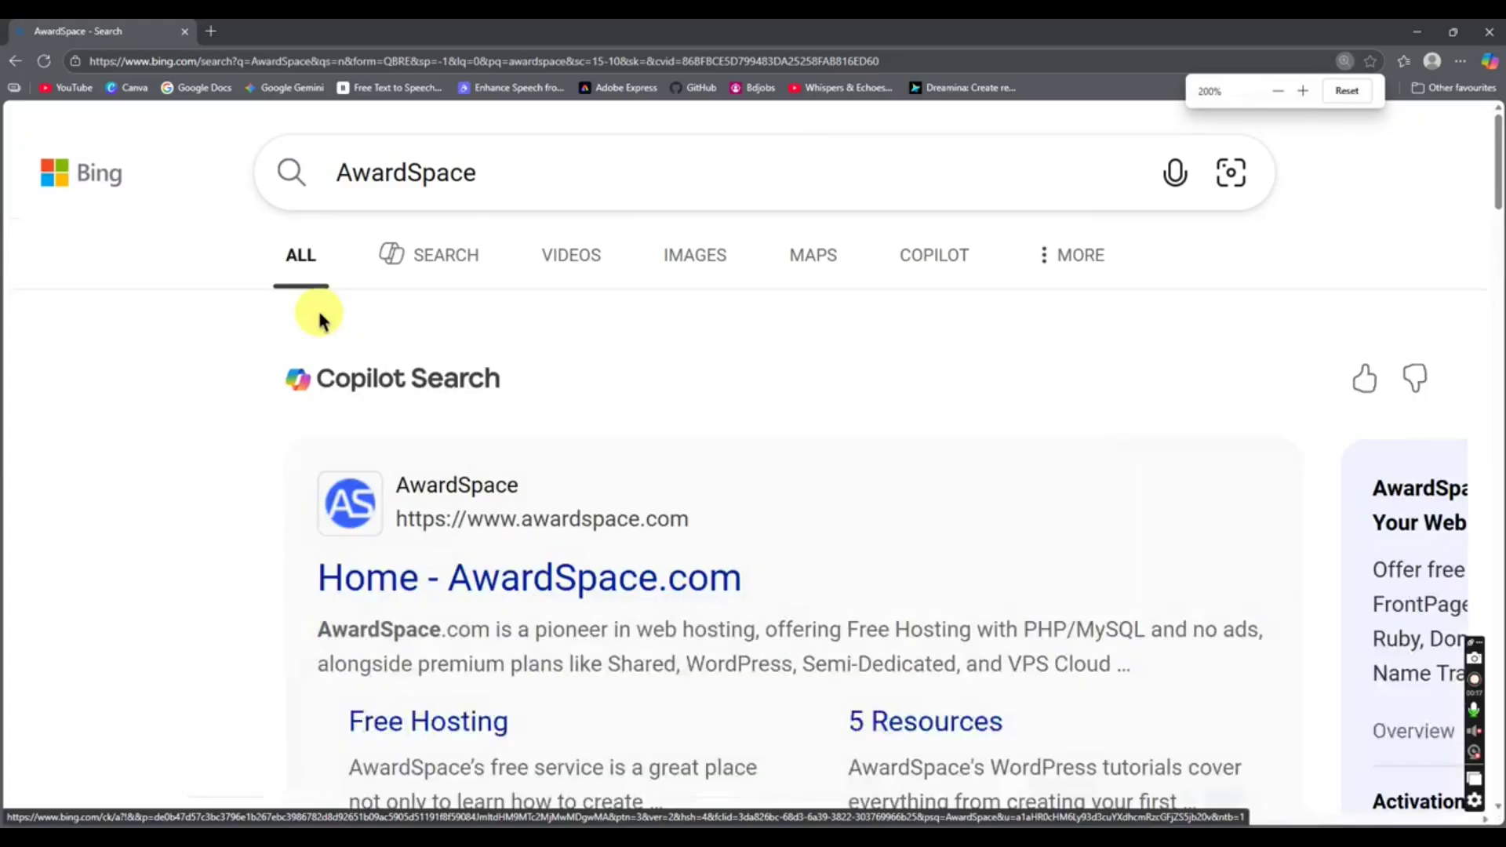
{"action": "left_click", "coordinate": [634, 347]}
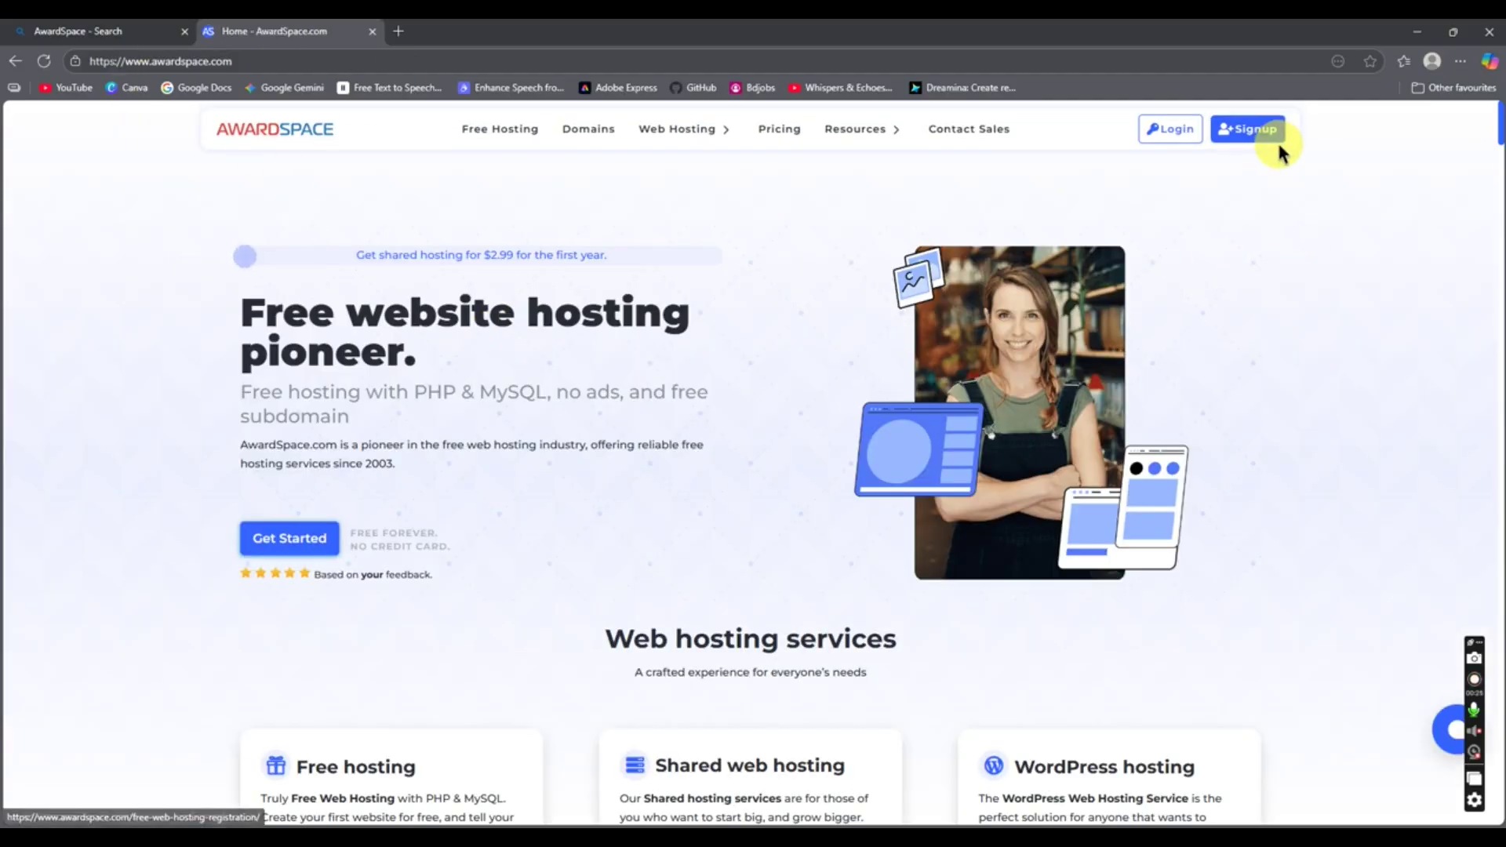
Sign up for free AwardSpace hosting by signing in with a Google account
{"action": "left_click", "coordinate": [1324, 216]}
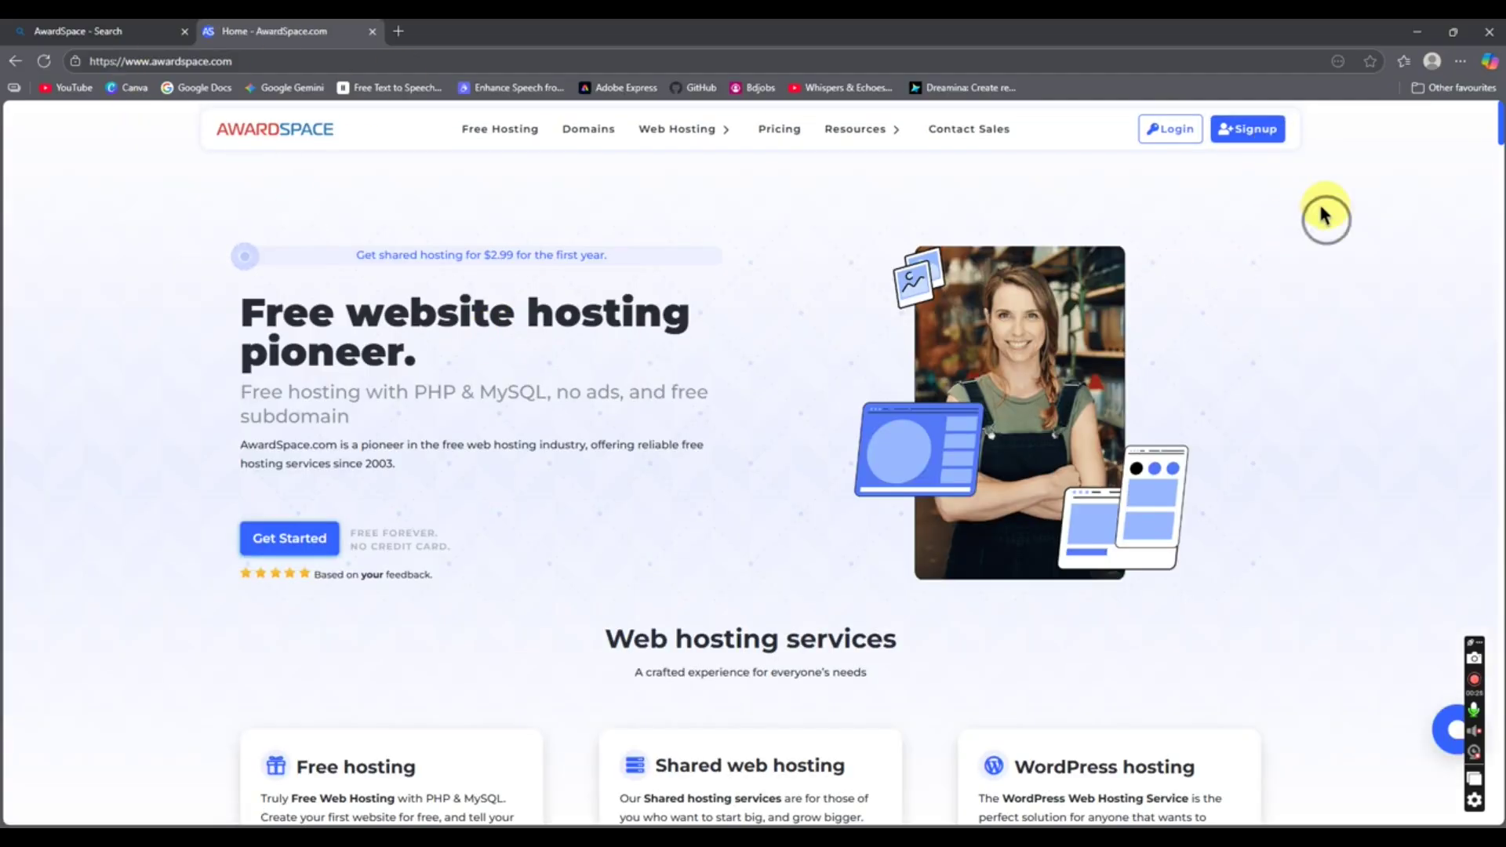
{"action": "left_click", "coordinate": [1270, 130]}
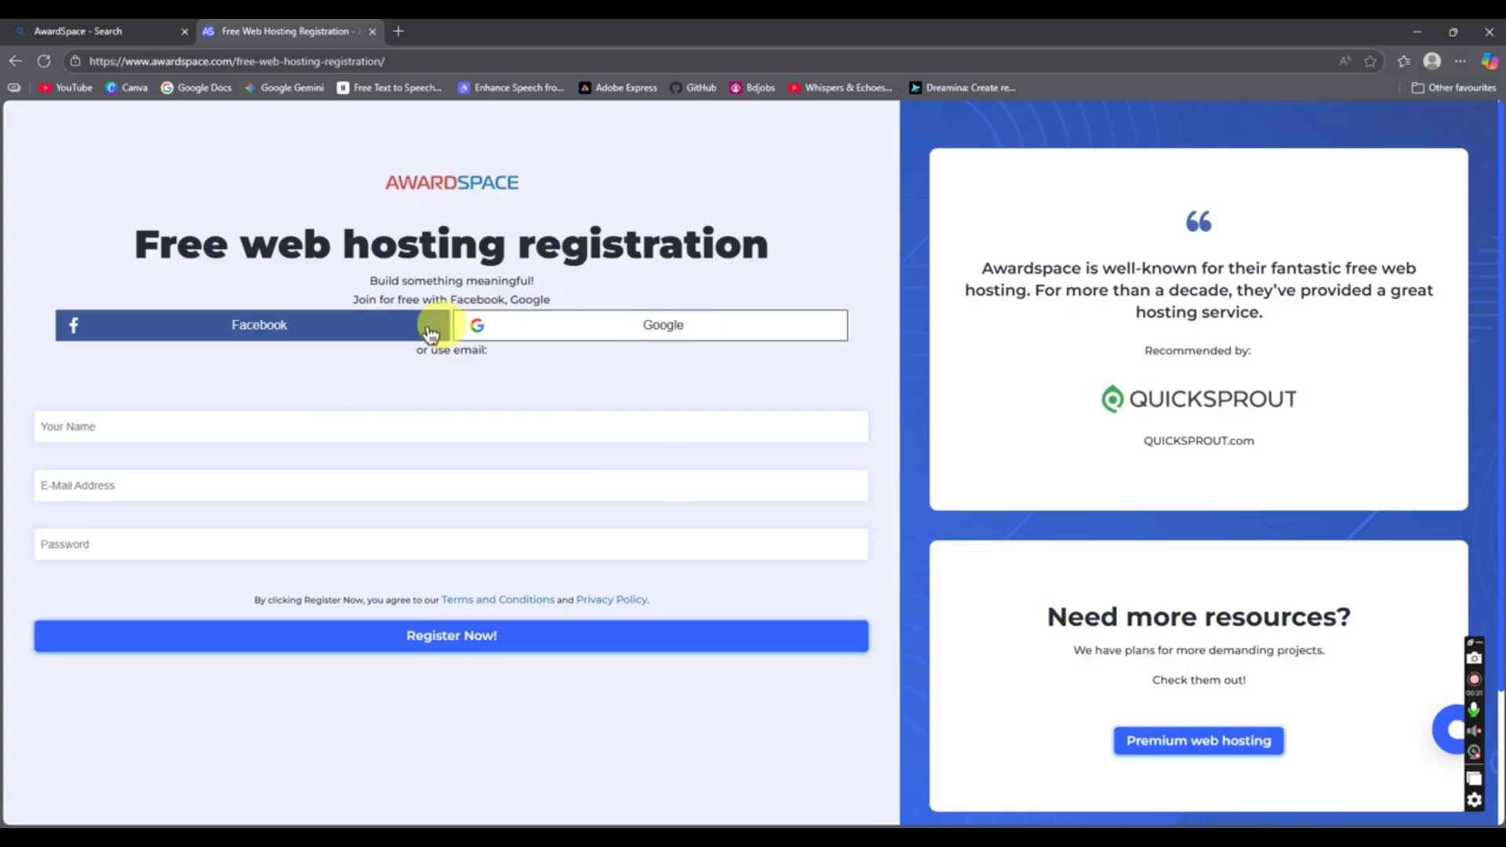
{"action": "left_click", "coordinate": [704, 328]}
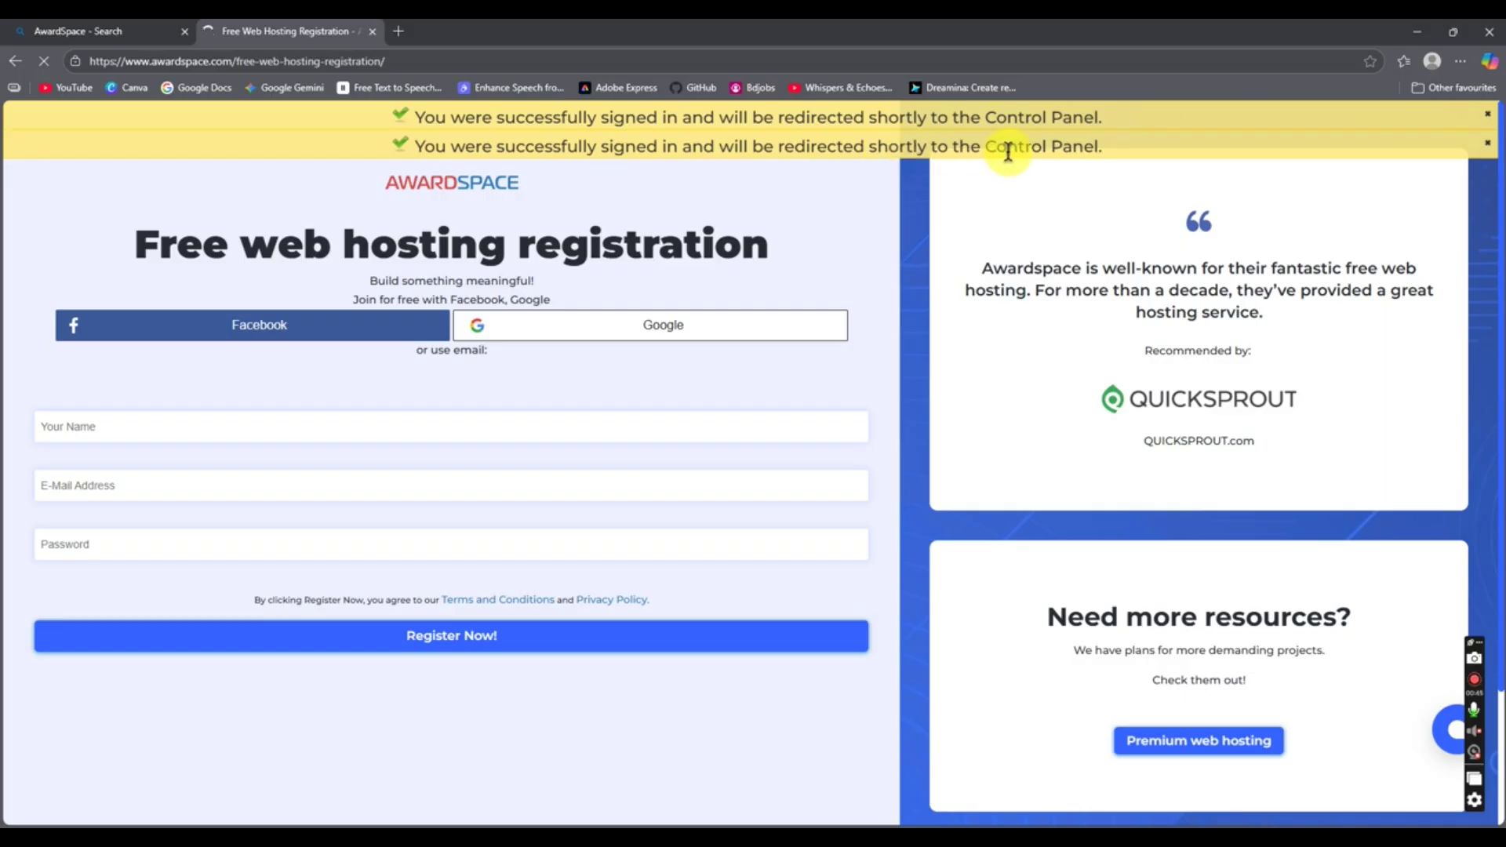
{"action": "left_click_drag", "start_coordinate": [1145, 153], "coordinate": [781, 150]}
{"action": "left_click", "coordinate": [831, 218]}
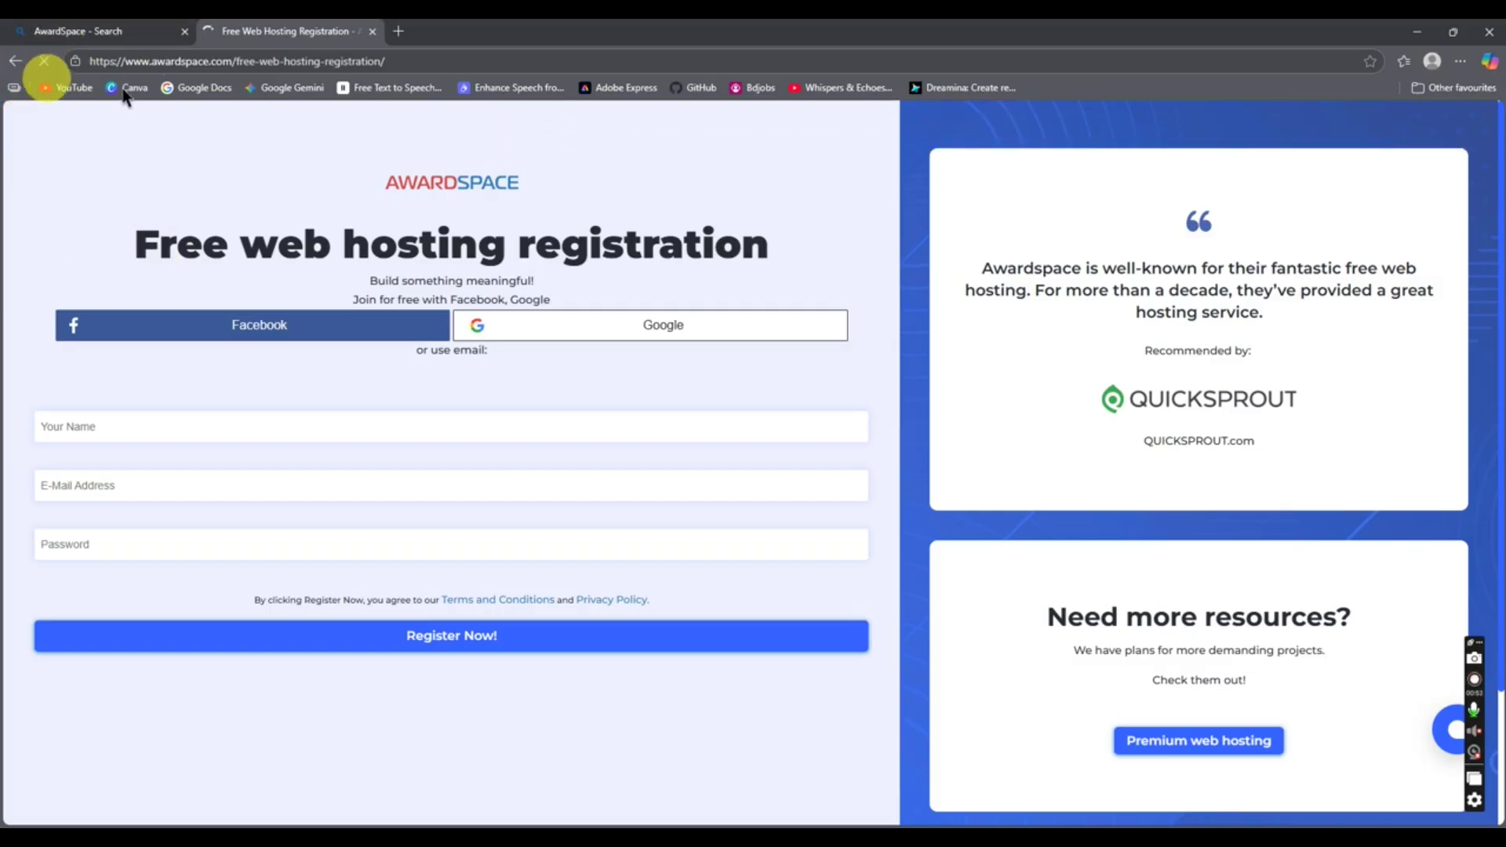
{"action": "scroll", "coordinate": [541, 433], "scroll_direction": "down", "scroll_amount": 3}
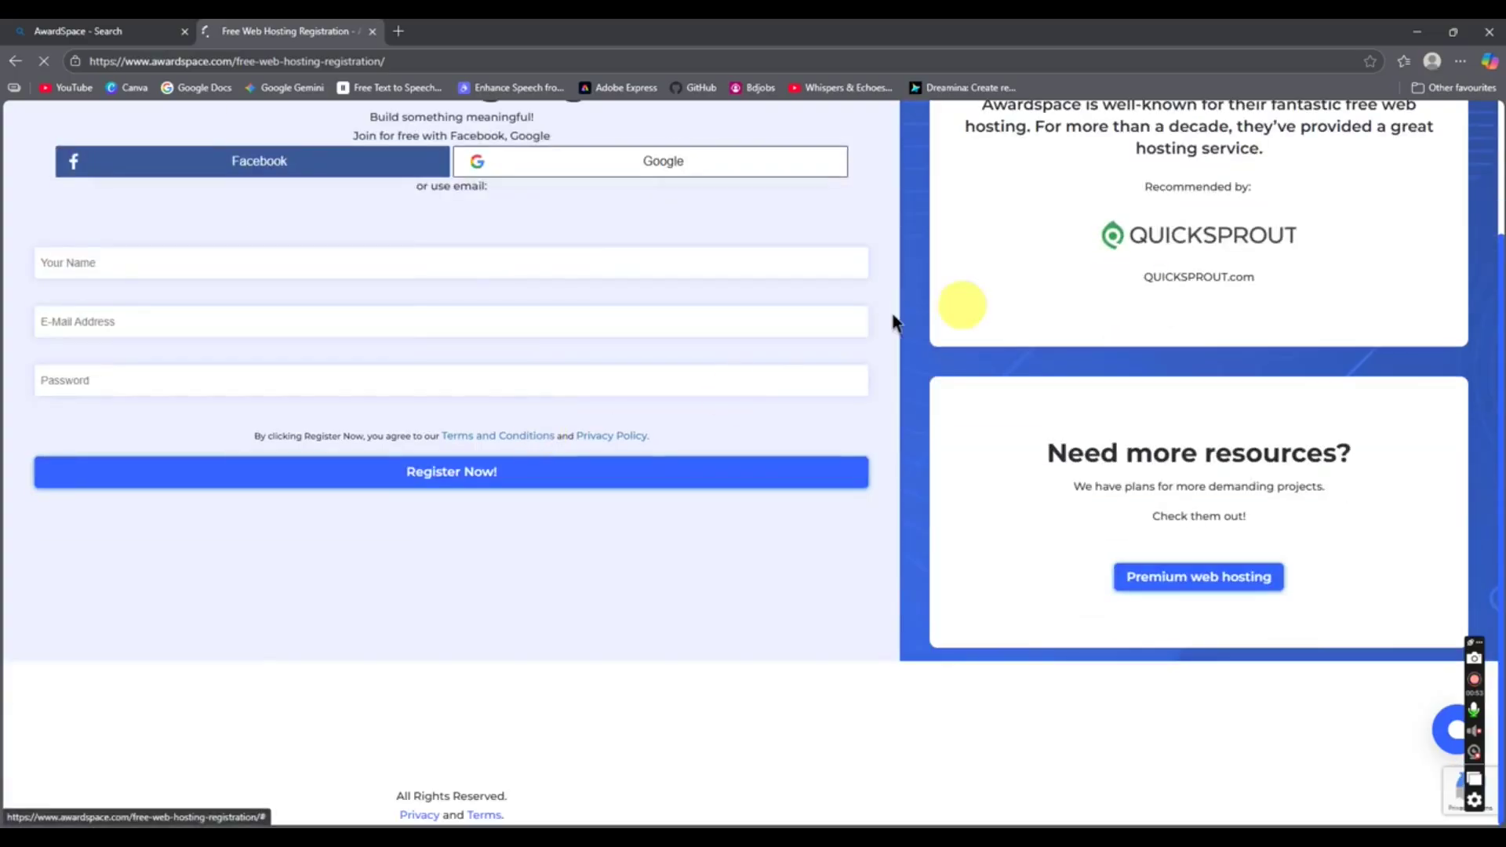
{"action": "scroll", "coordinate": [824, 369], "scroll_direction": "up", "scroll_amount": 3}
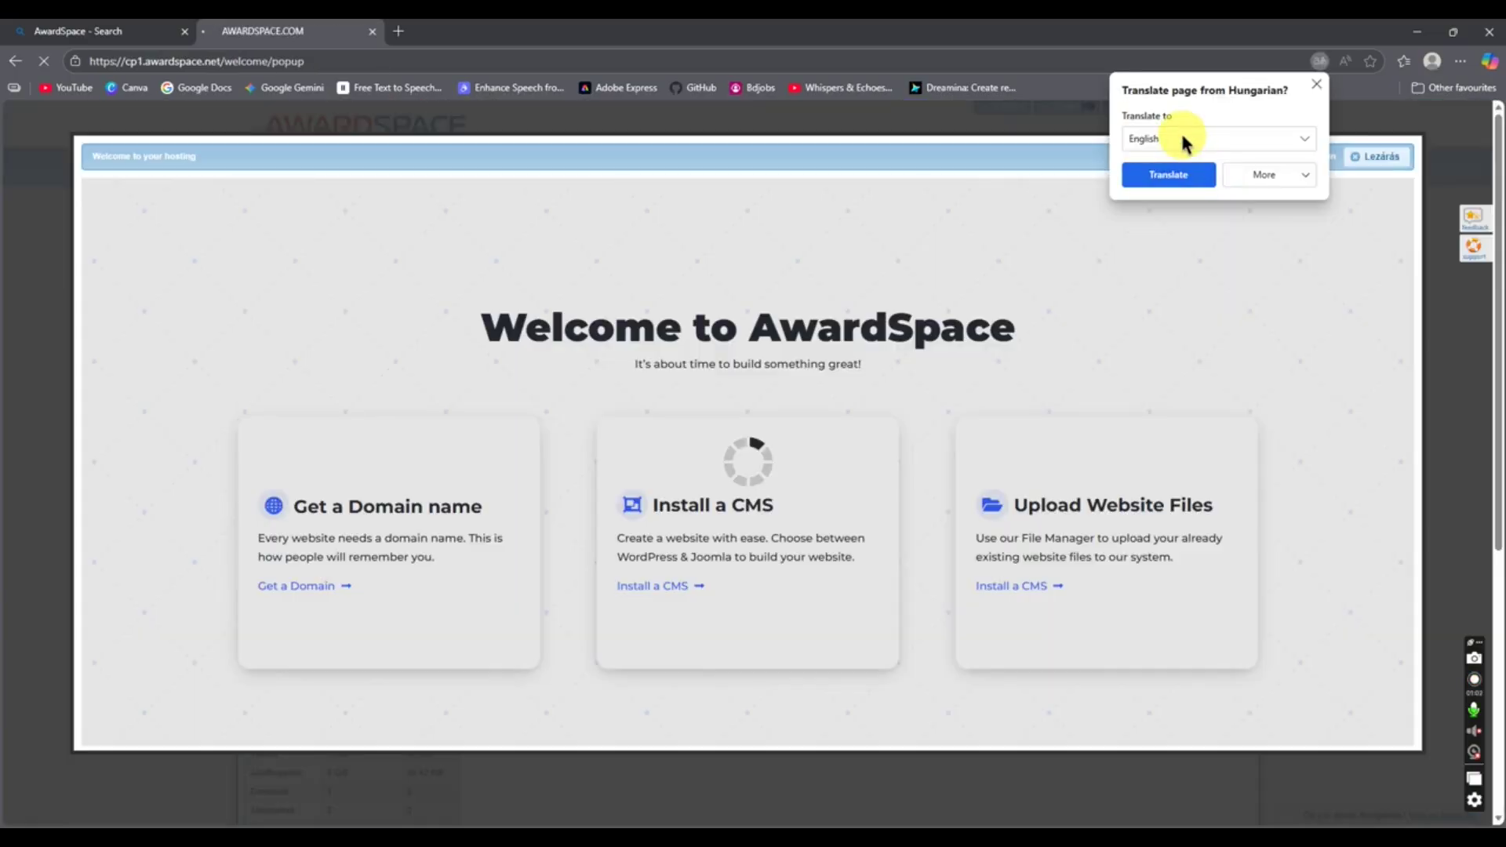
Dismiss the failed translation notice, then close the welcome and password setup pop-ups
{"action": "left_click", "coordinate": [1184, 141]}
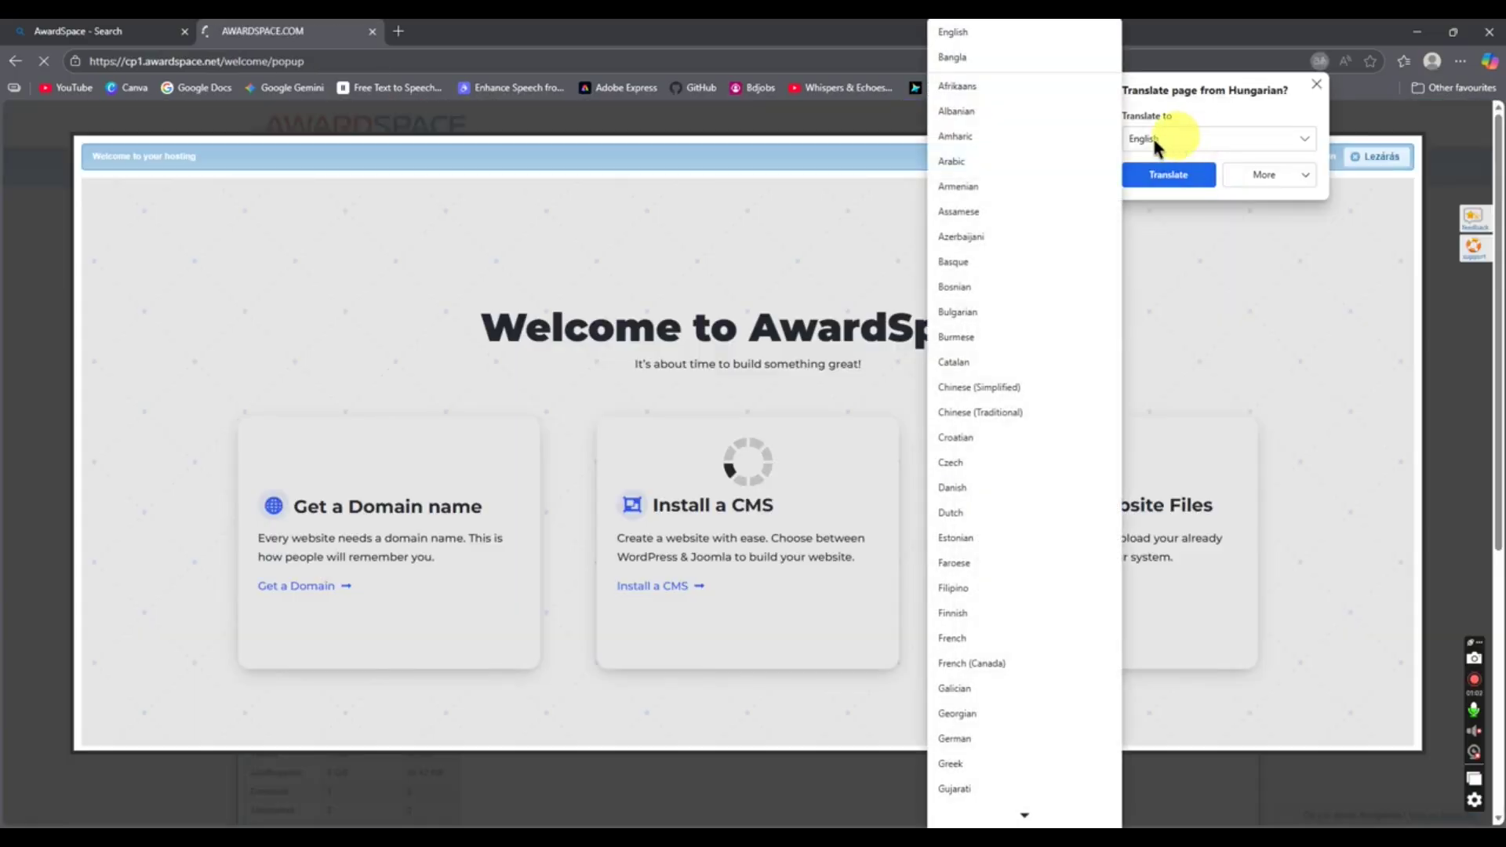
{"action": "left_click", "coordinate": [1191, 142]}
{"action": "left_click", "coordinate": [1206, 175]}
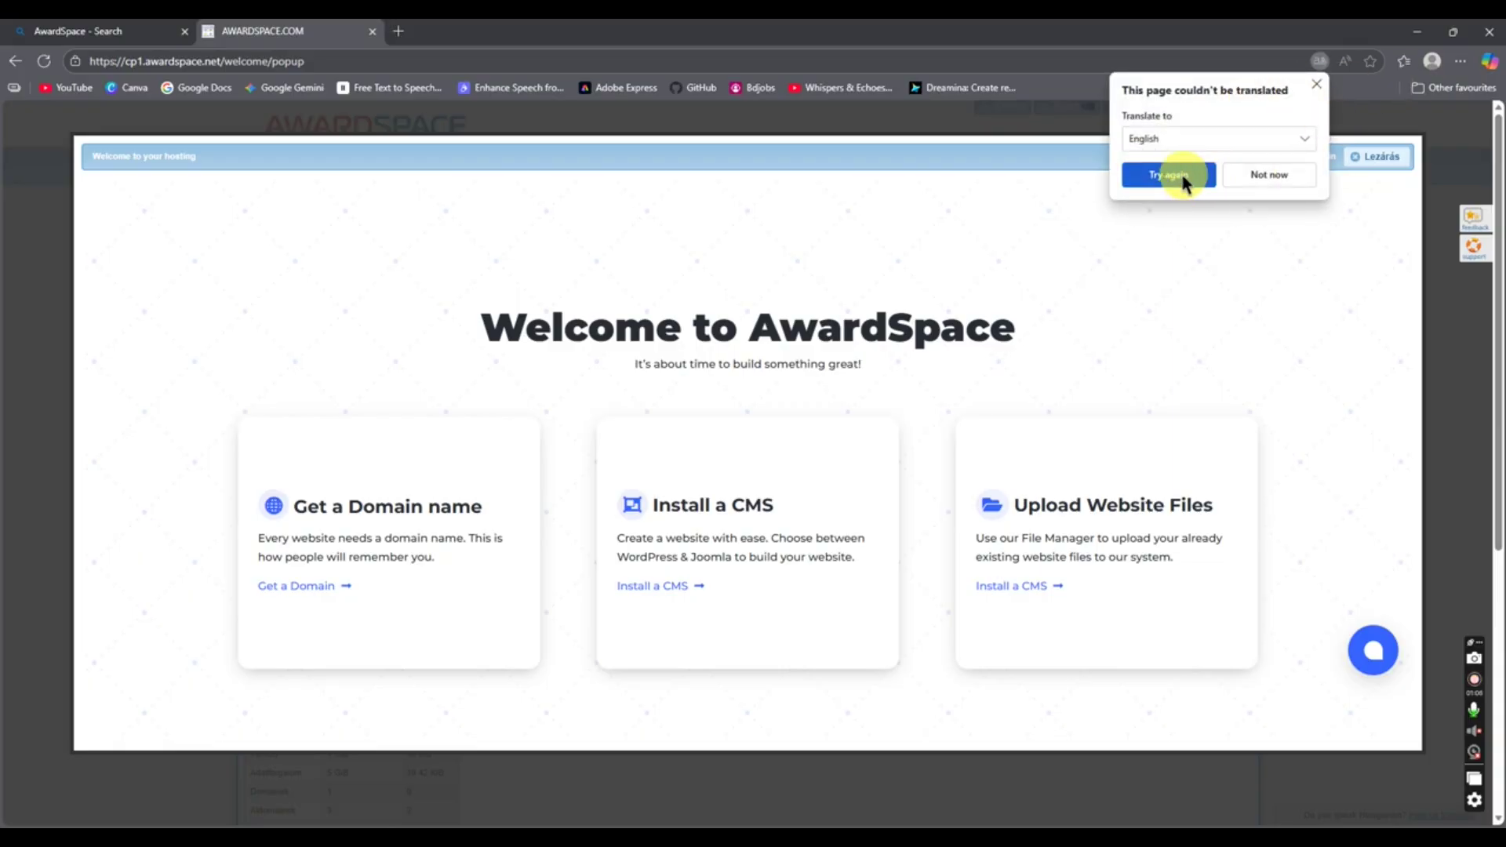
{"action": "left_click", "coordinate": [1299, 182]}
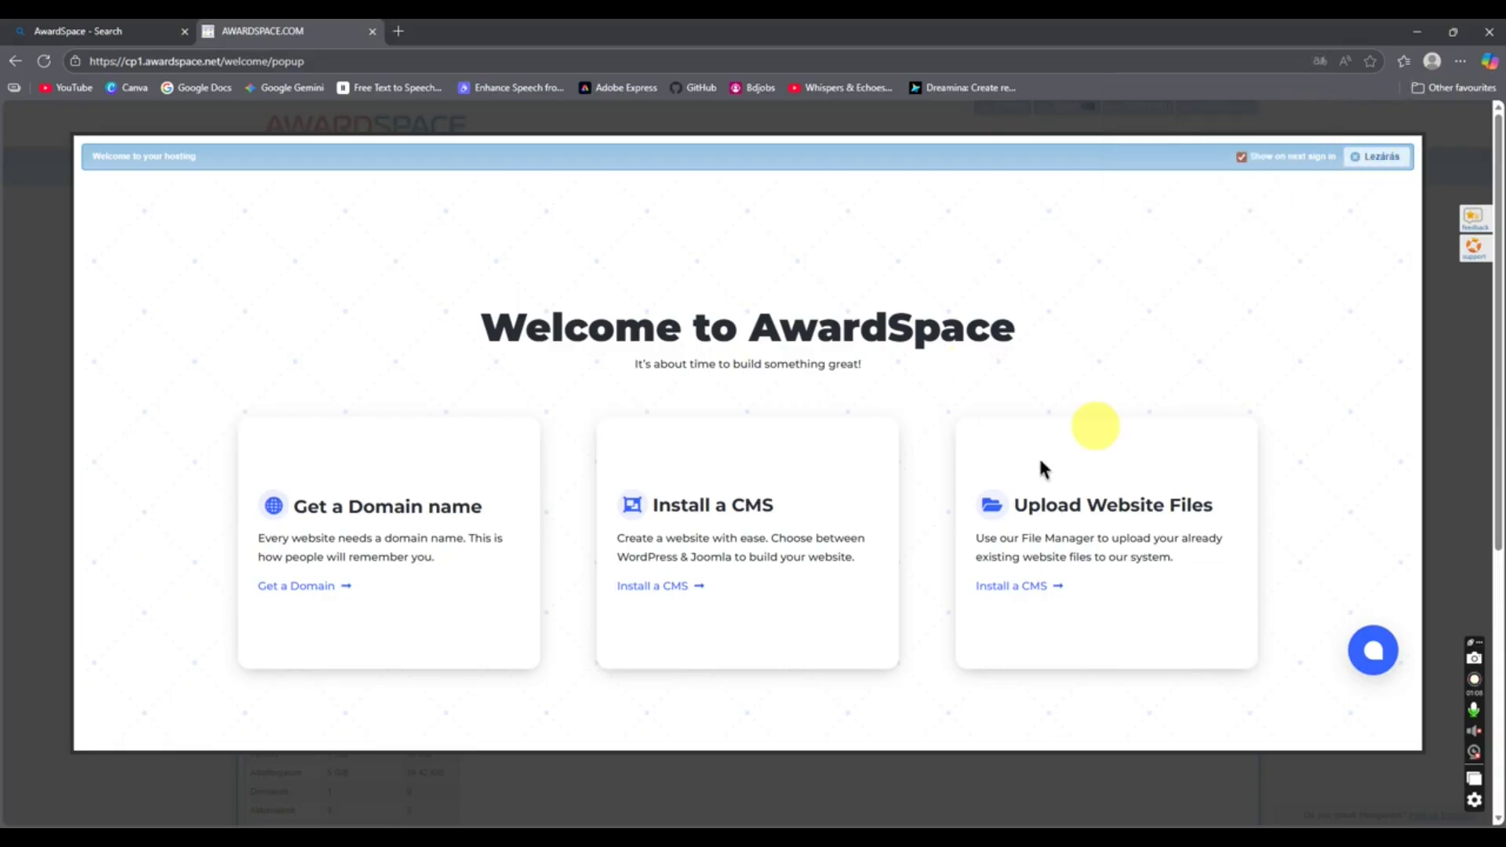
{"action": "left_click", "coordinate": [1379, 156]}
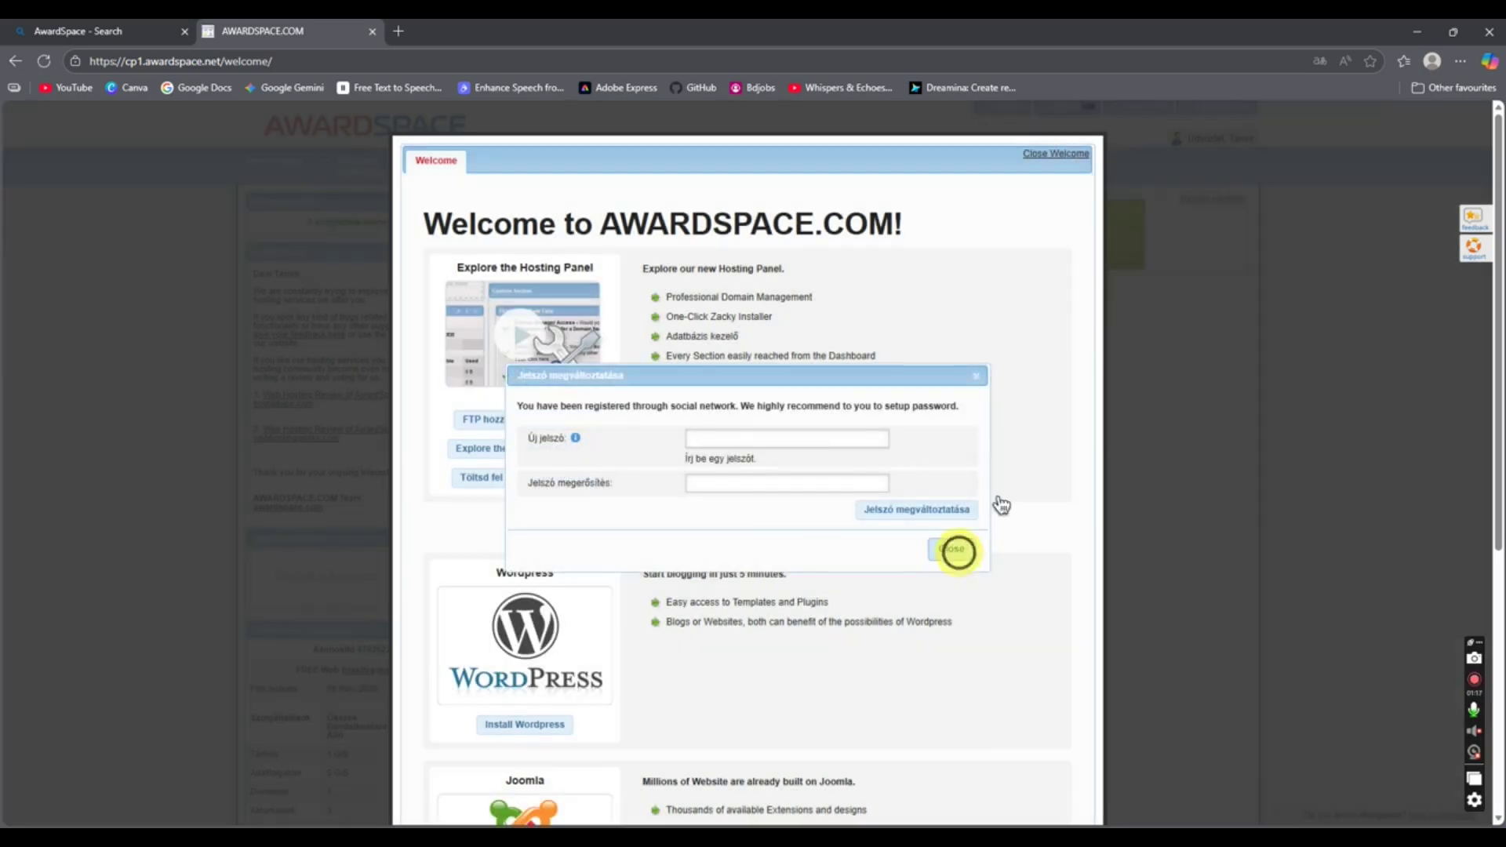
{"action": "left_click", "coordinate": [951, 549]}
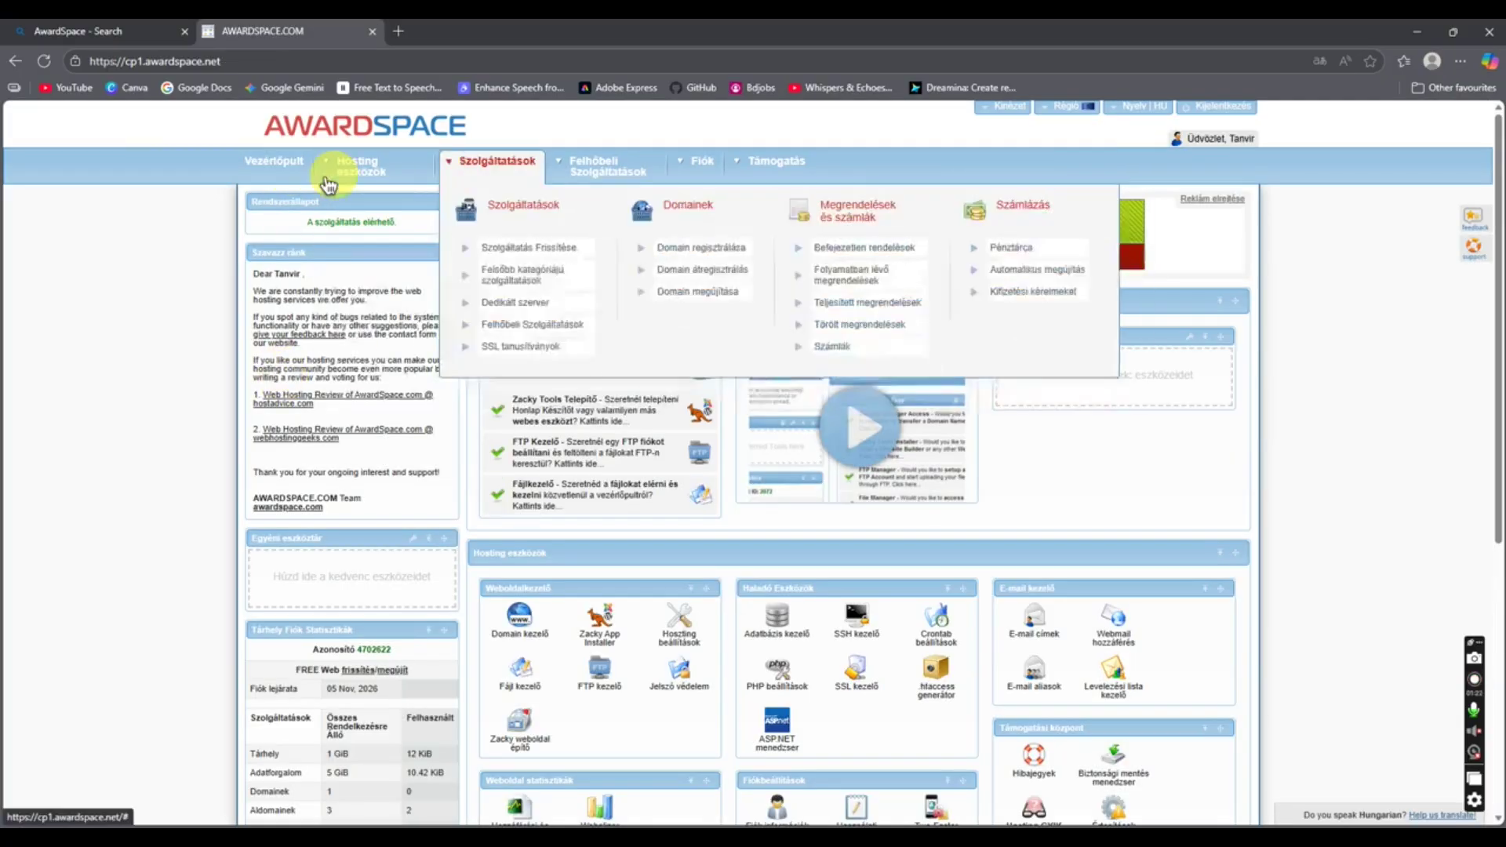
Translate the control panel from Hungarian into English
{"action": "mouse_move", "coordinate": [345, 165]}
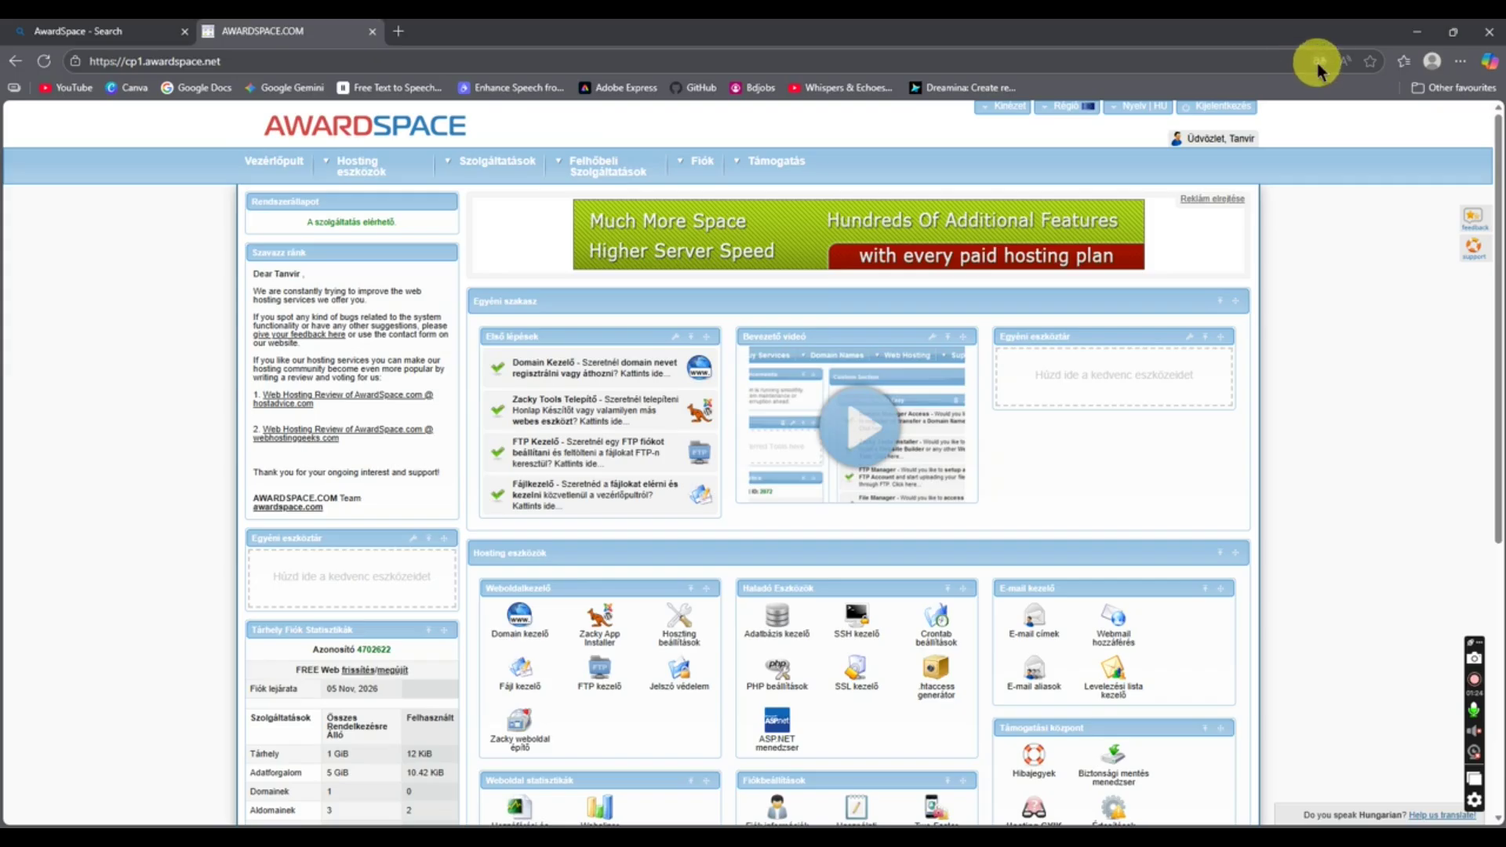
{"action": "left_click", "coordinate": [1319, 61]}
{"action": "left_click", "coordinate": [1163, 138]}
{"action": "left_click", "coordinate": [1160, 139]}
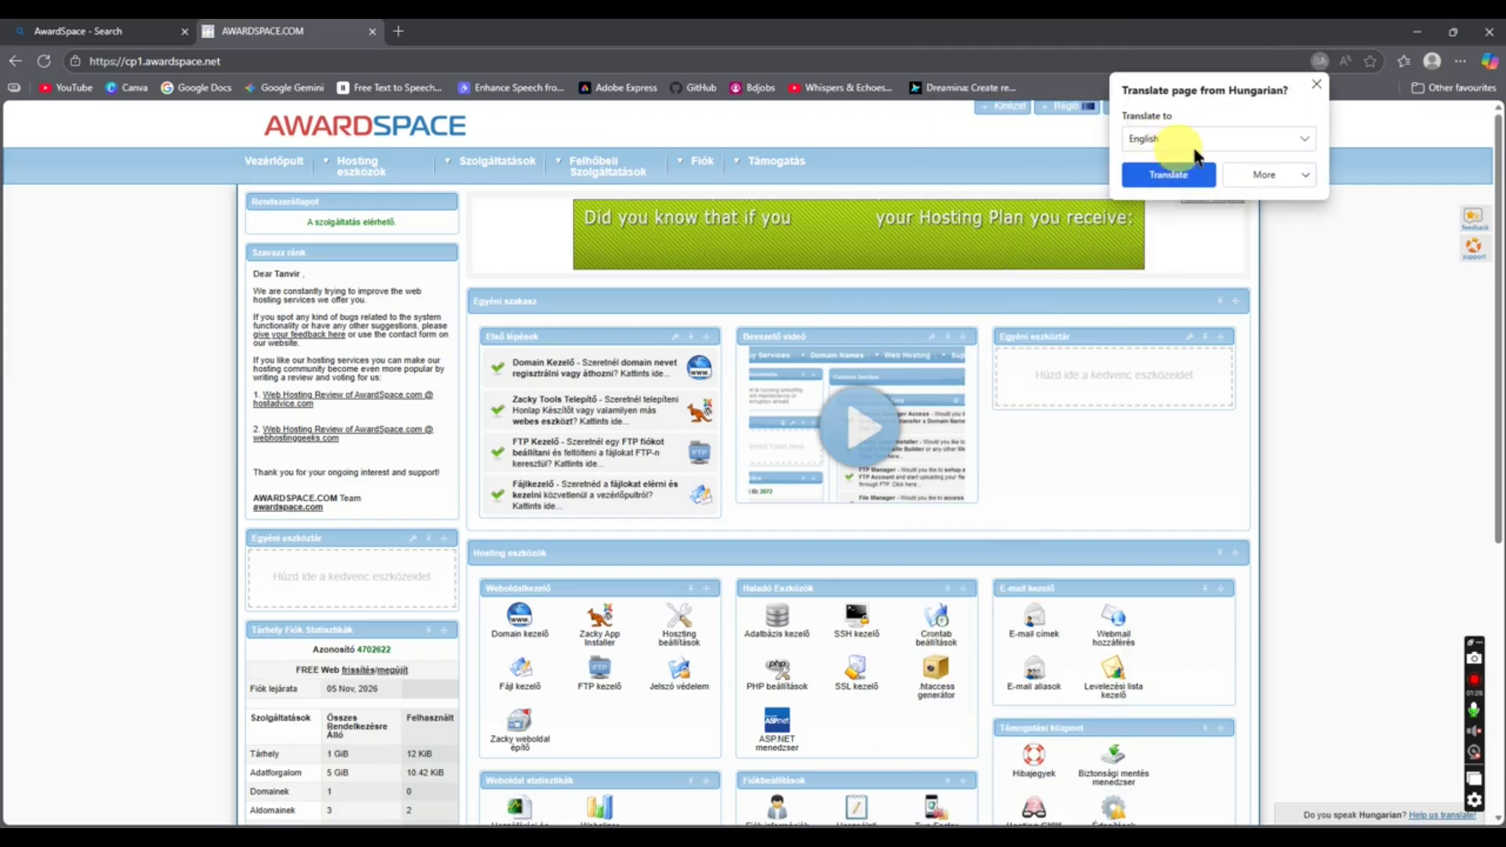
{"action": "left_click", "coordinate": [1145, 180]}
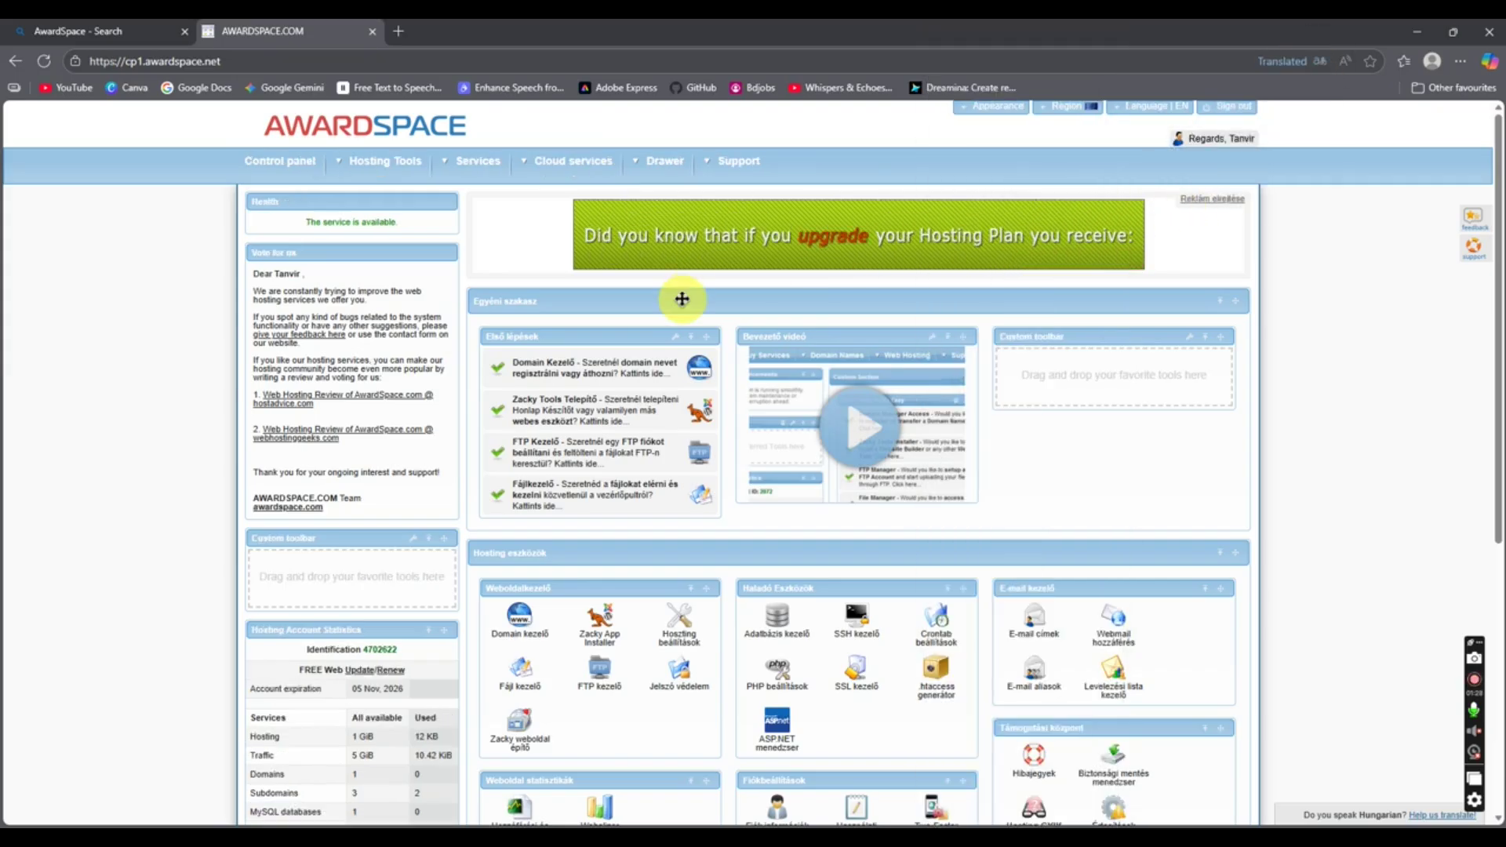
Go to Hosting Tools > Domain Manager and scroll down to the Domain names tabs
{"action": "scroll", "coordinate": [483, 307], "scroll_direction": "up", "scroll_amount": 5}
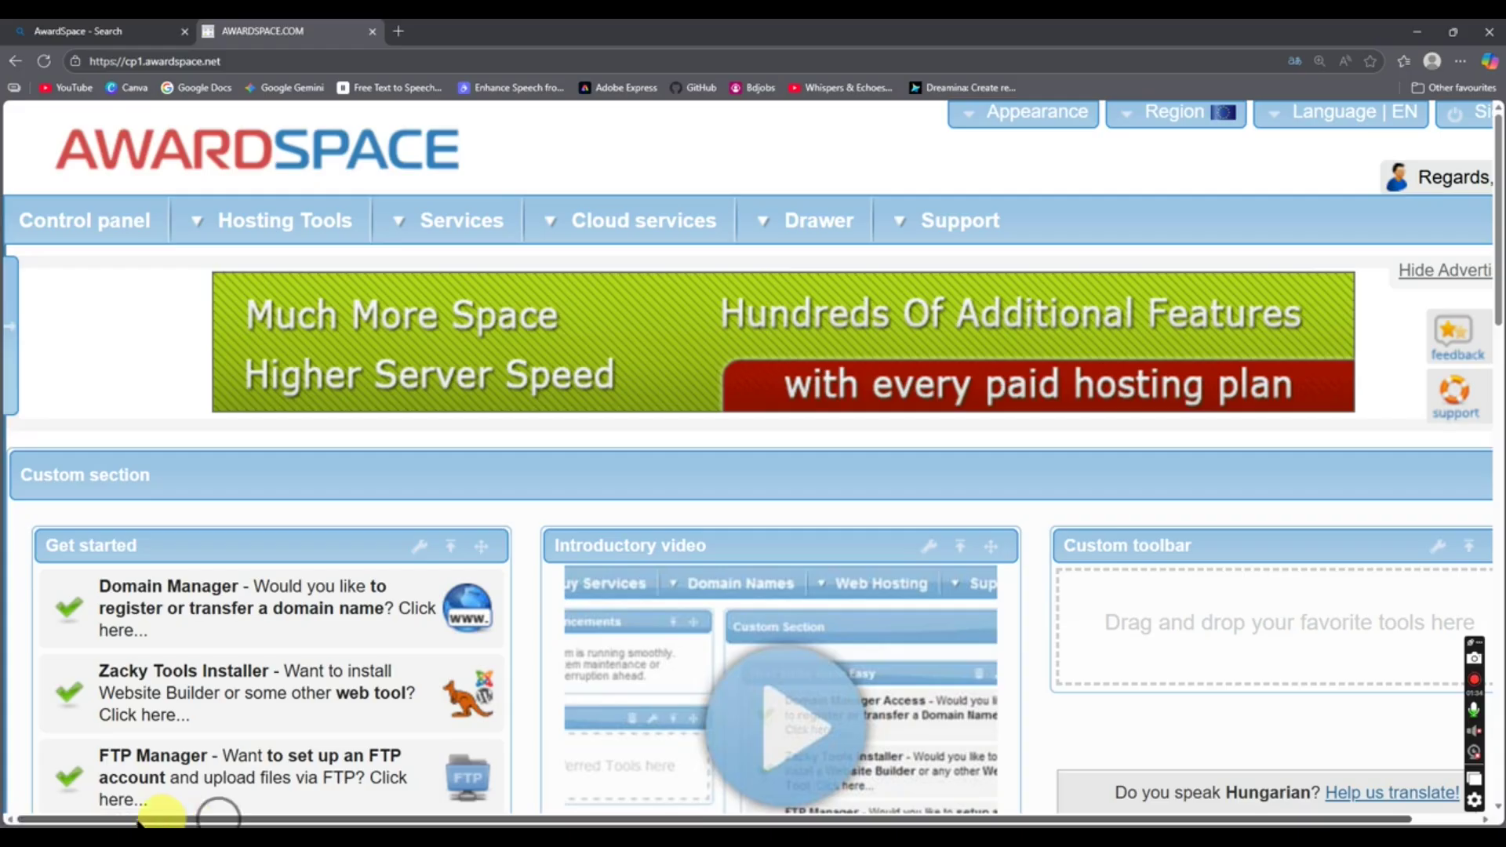
{"action": "left_click", "coordinate": [284, 217]}
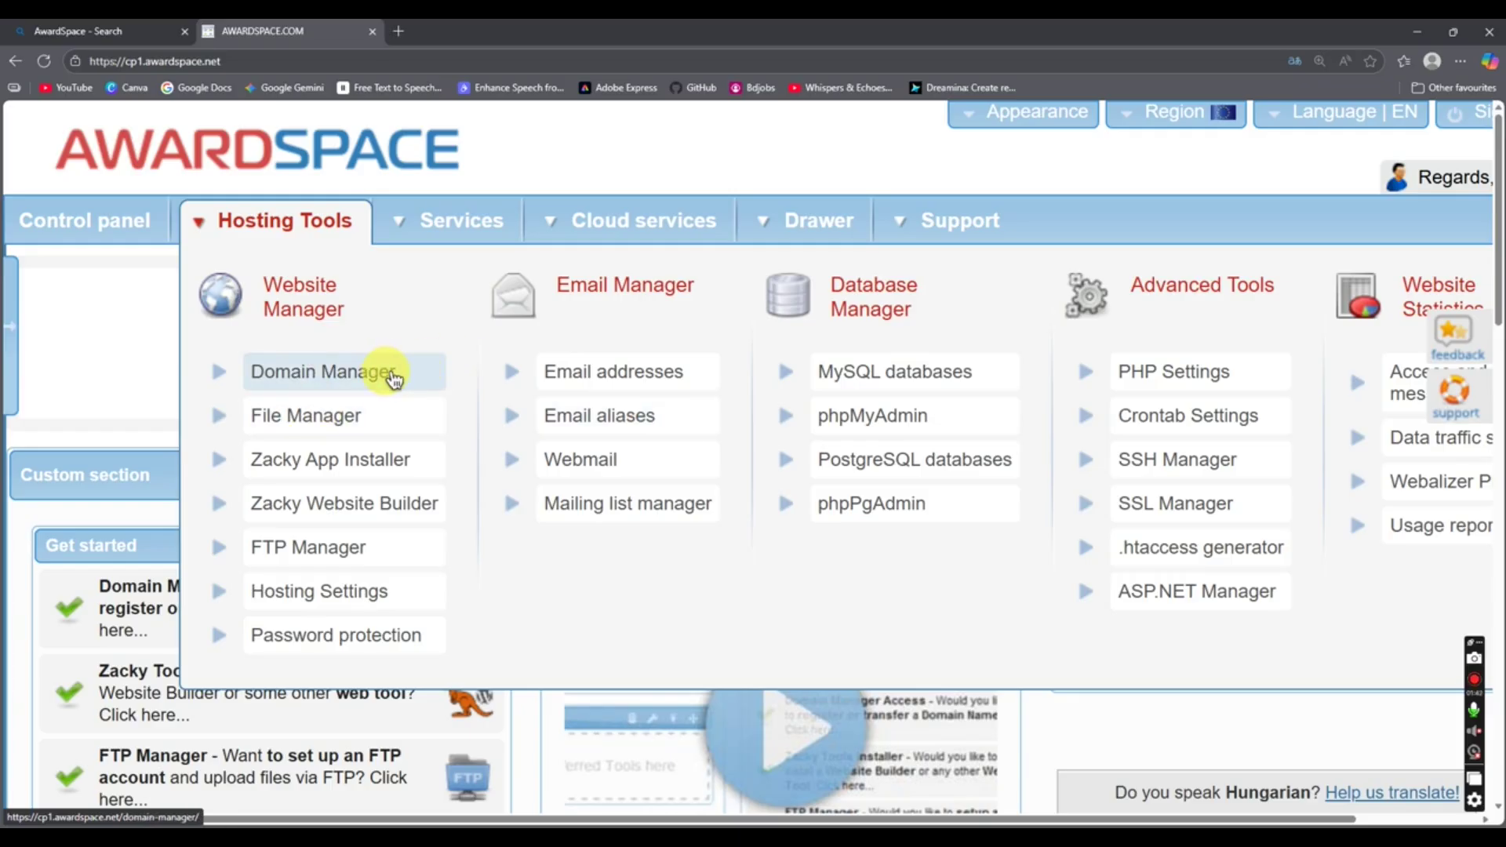
{"action": "left_click", "coordinate": [320, 374]}
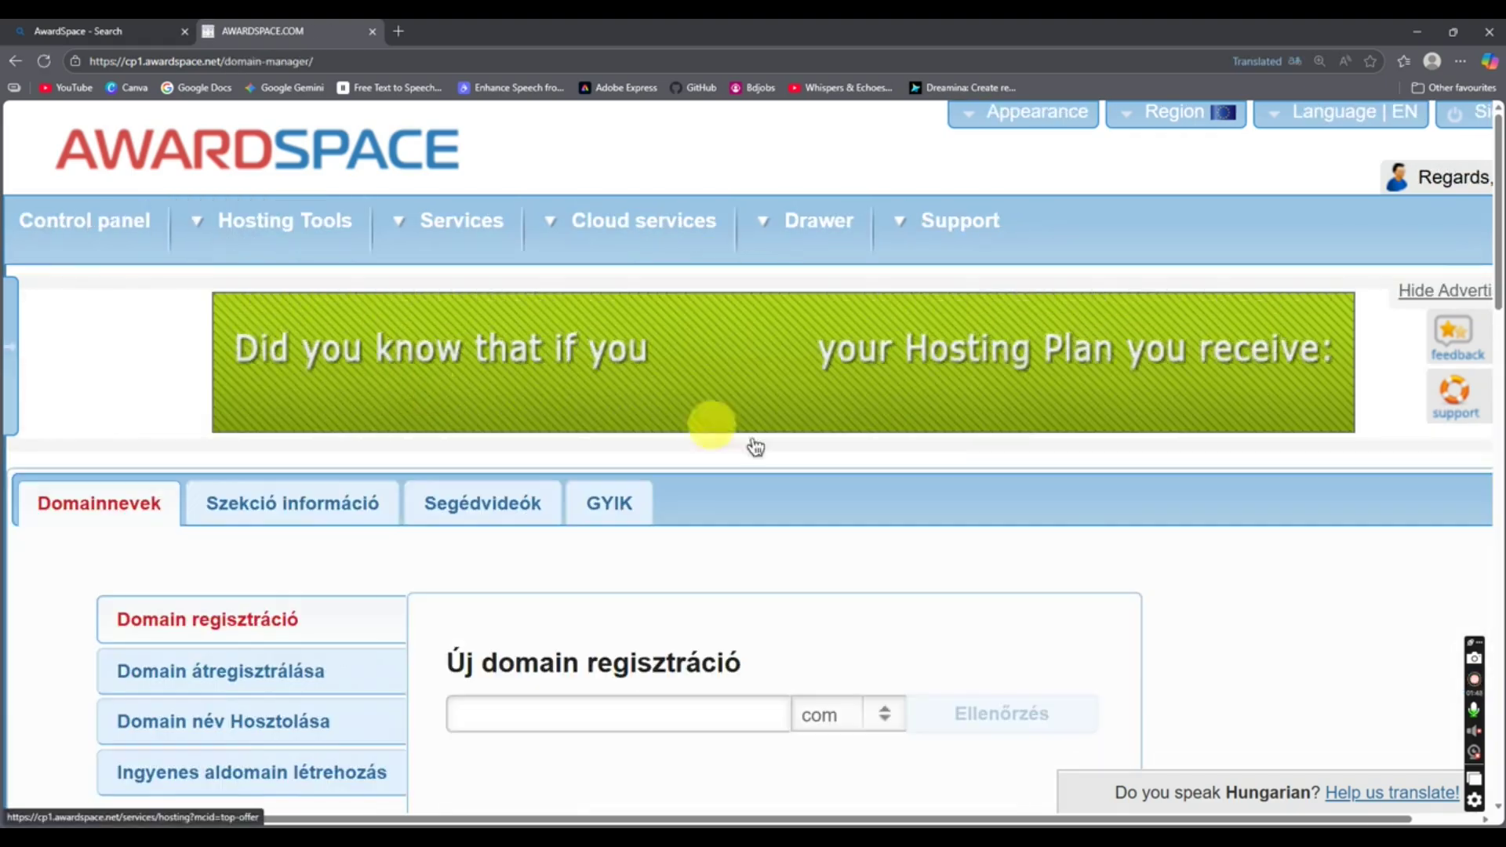
{"action": "scroll", "coordinate": [756, 444], "scroll_direction": "down", "scroll_amount": 5}
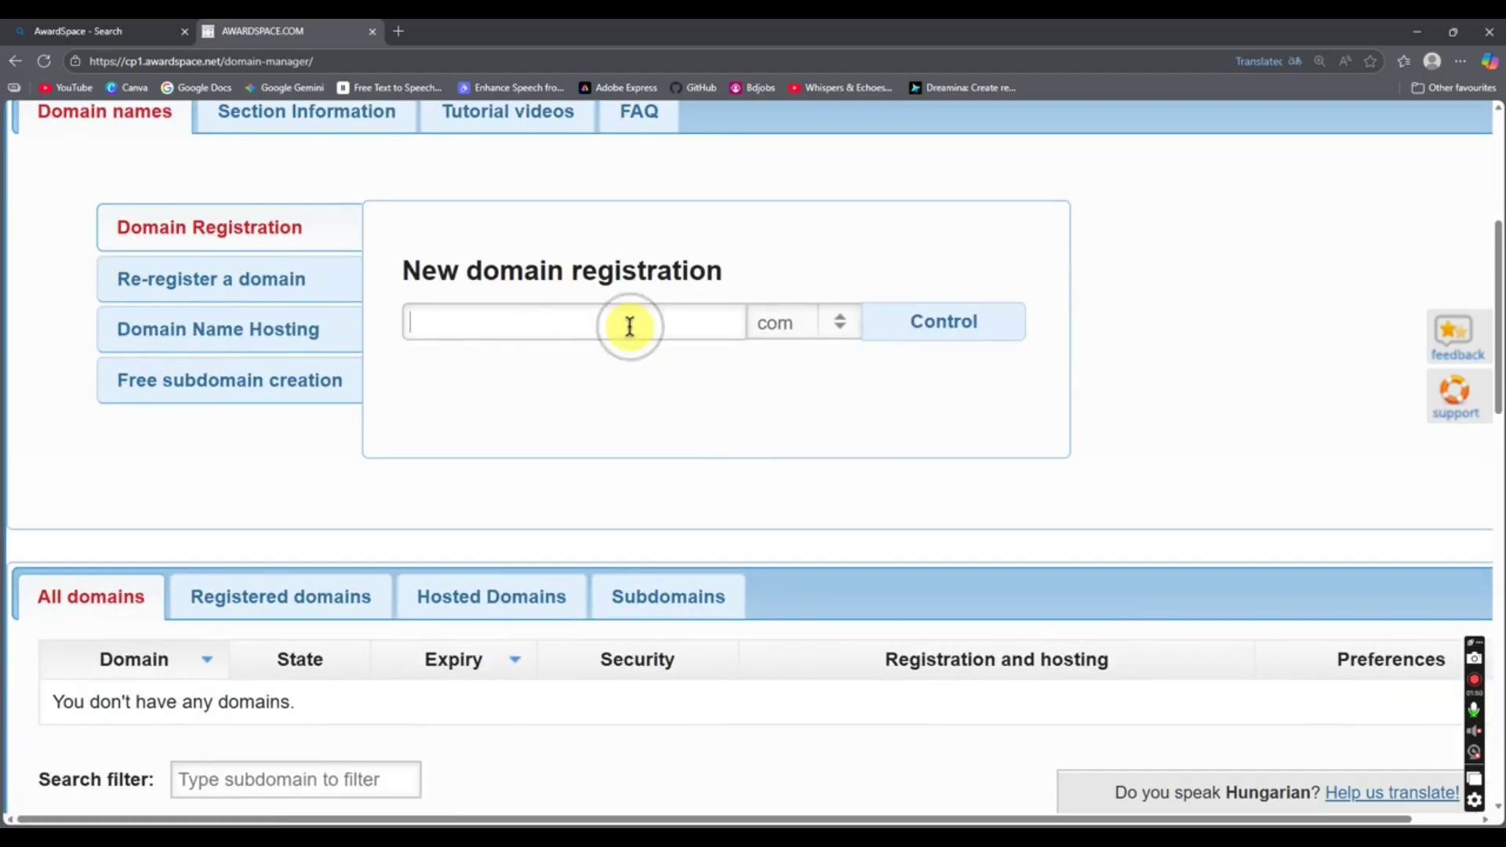
Create the free subdomain phprestuarantsiteth.atwebpages.com
{"action": "left_click", "coordinate": [252, 391]}
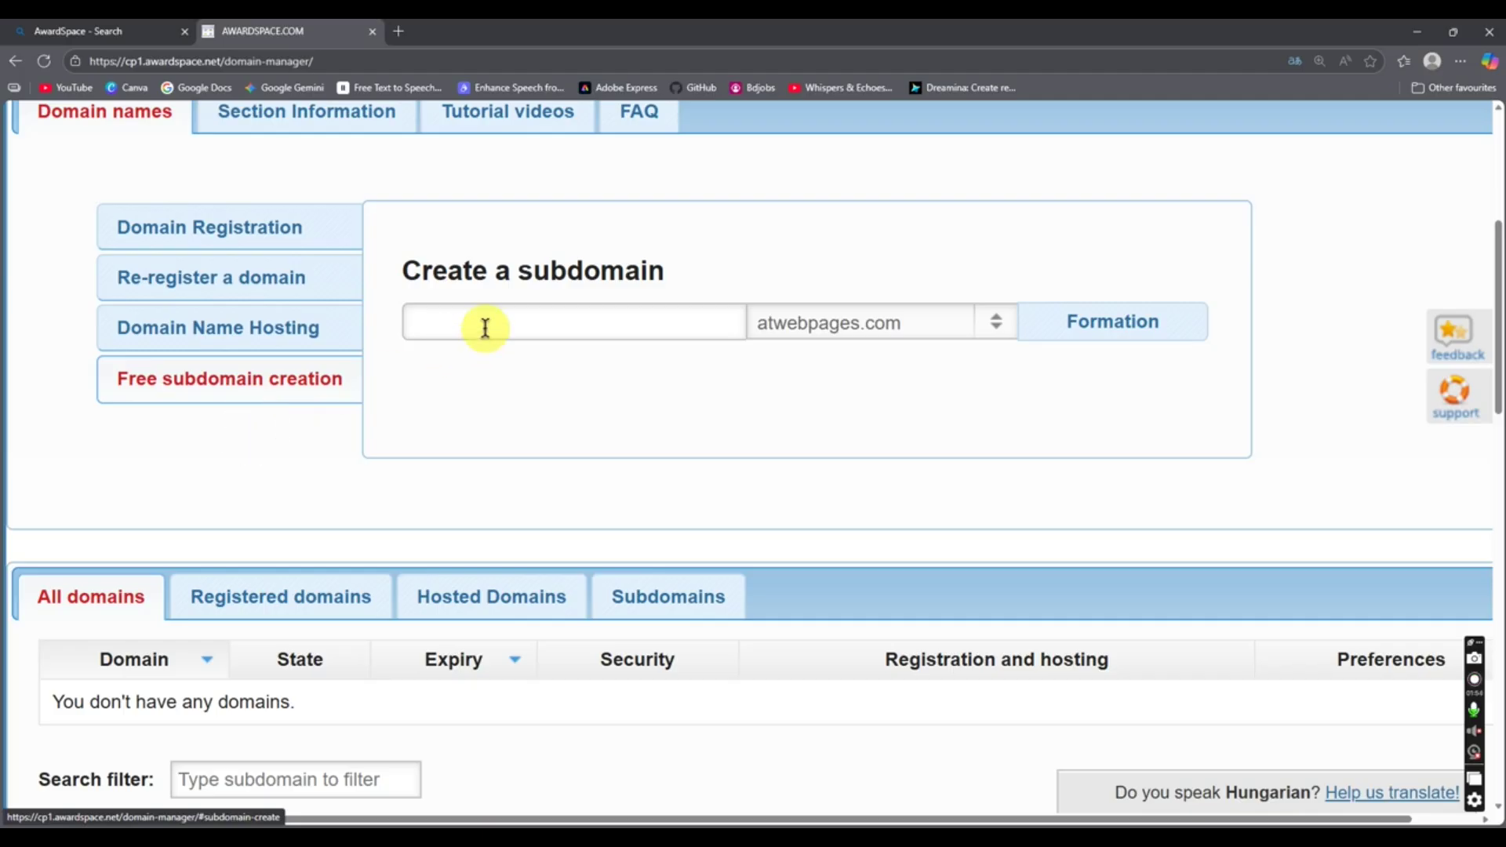
{"action": "left_click", "coordinate": [554, 330]}
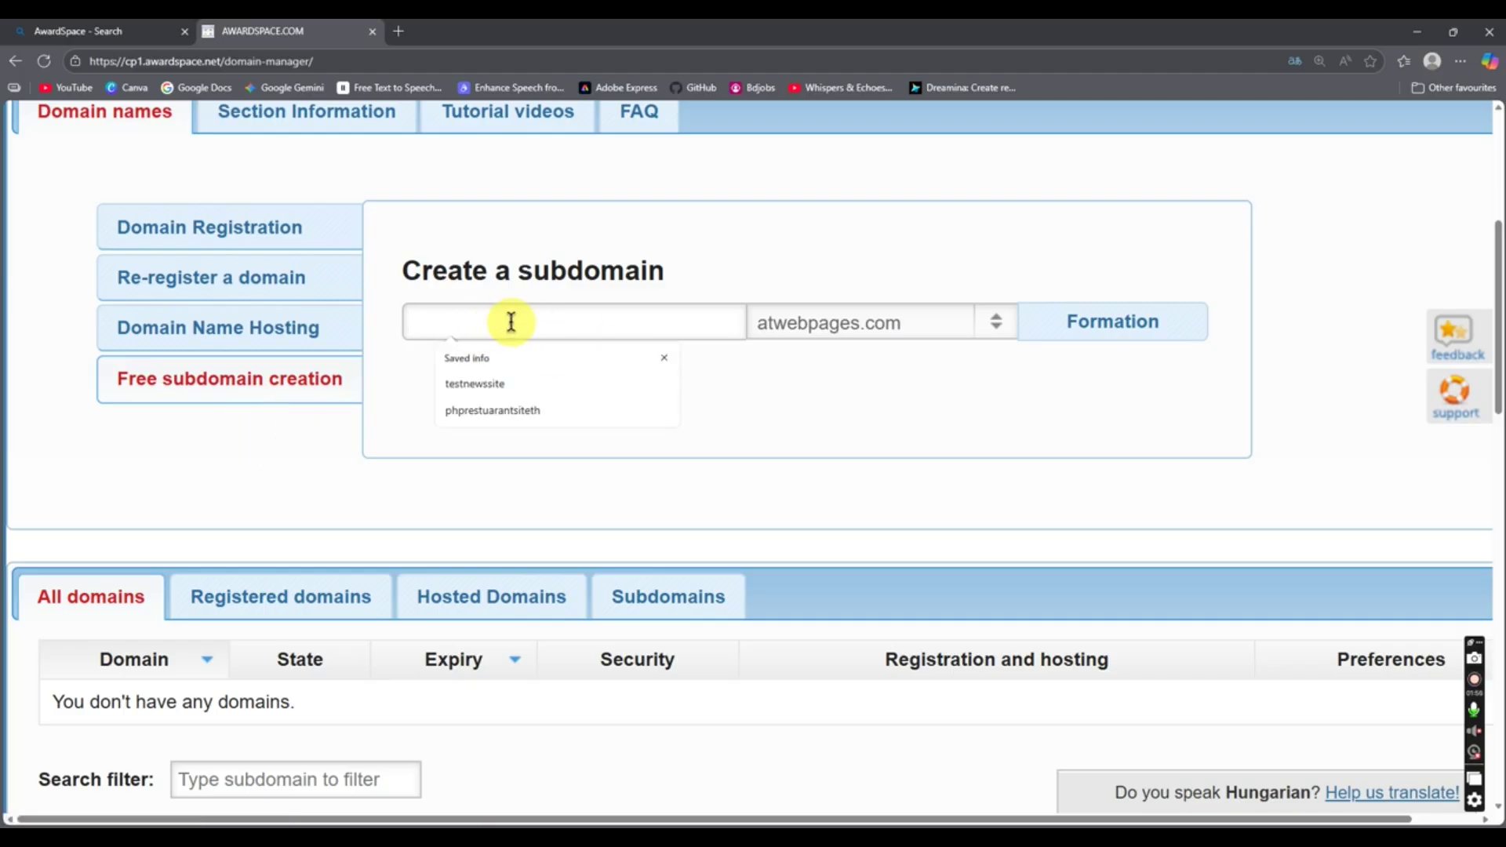
{"action": "left_click", "coordinate": [514, 409]}
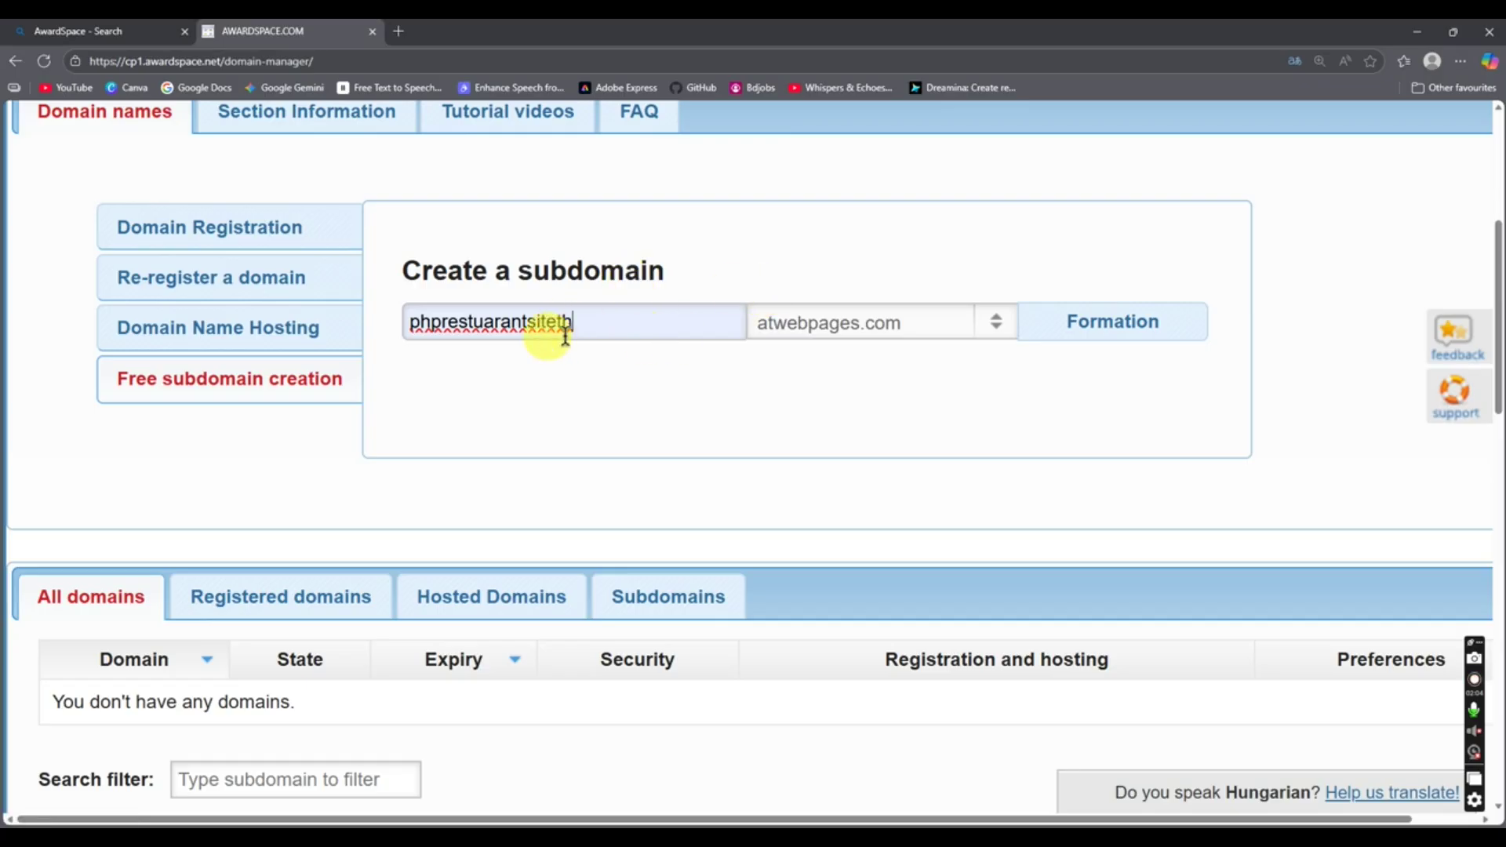
{"action": "double_click", "coordinate": [605, 316]}
{"action": "left_click", "coordinate": [1080, 335]}
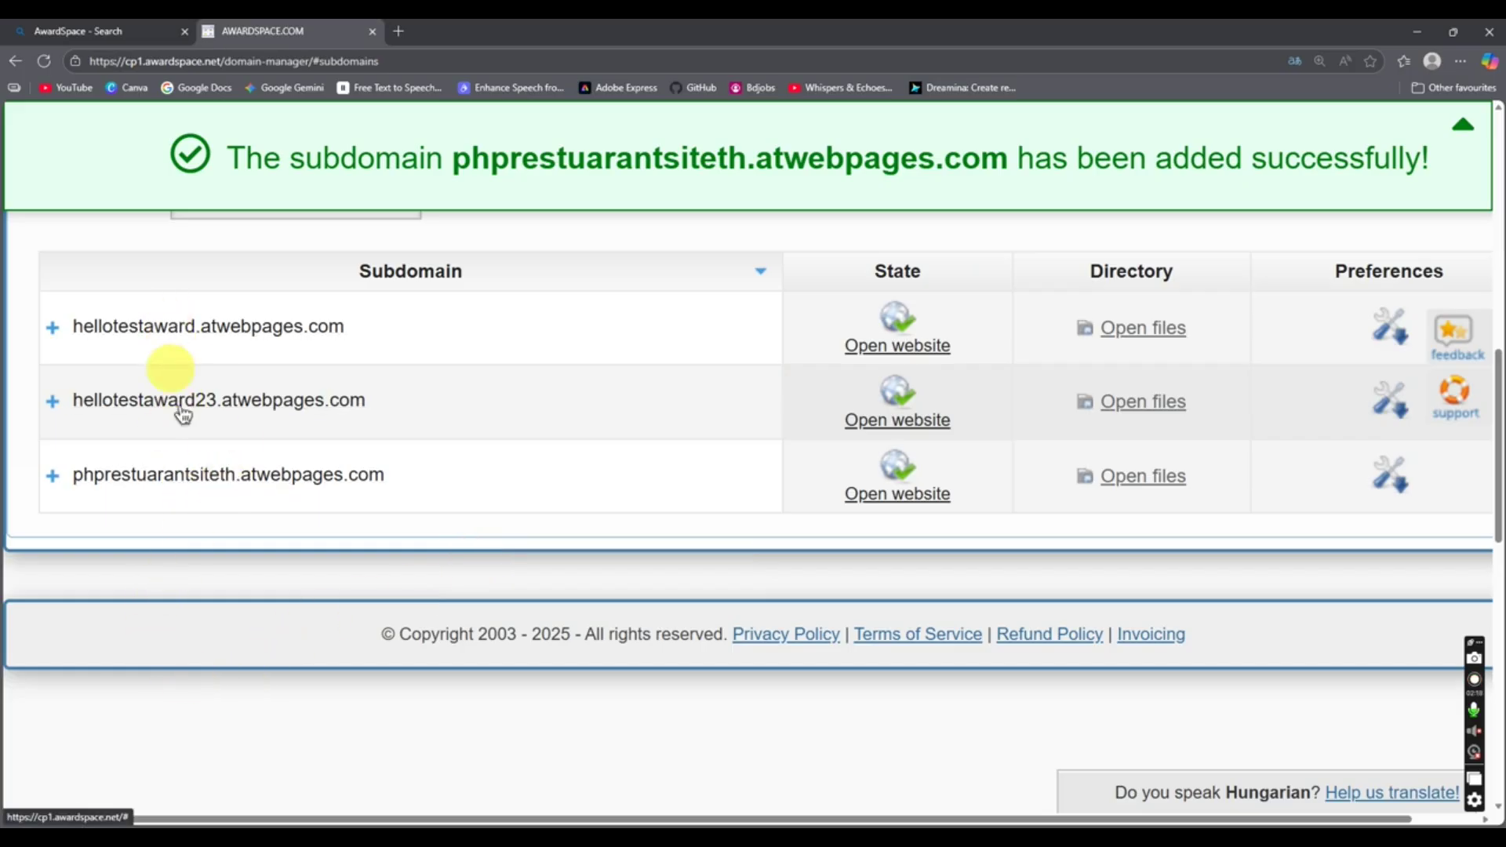
Open the new phprestuarantsiteth website in another tab and close its welcome page
{"action": "left_click", "coordinate": [375, 477]}
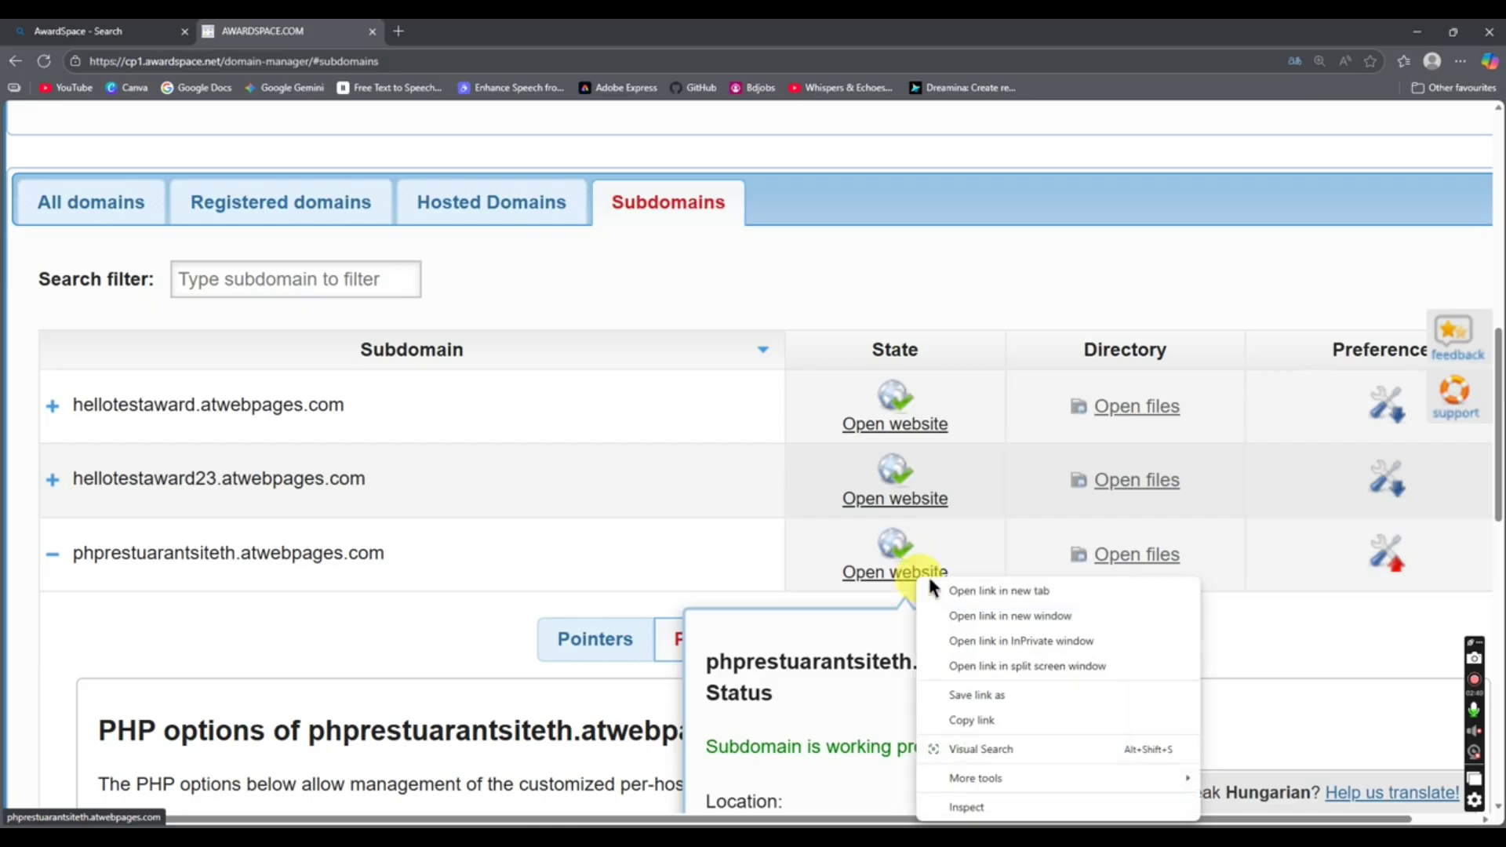
{"action": "right_click", "coordinate": [920, 575]}
{"action": "left_click", "coordinate": [1008, 592]}
{"action": "left_click", "coordinate": [494, 30]}
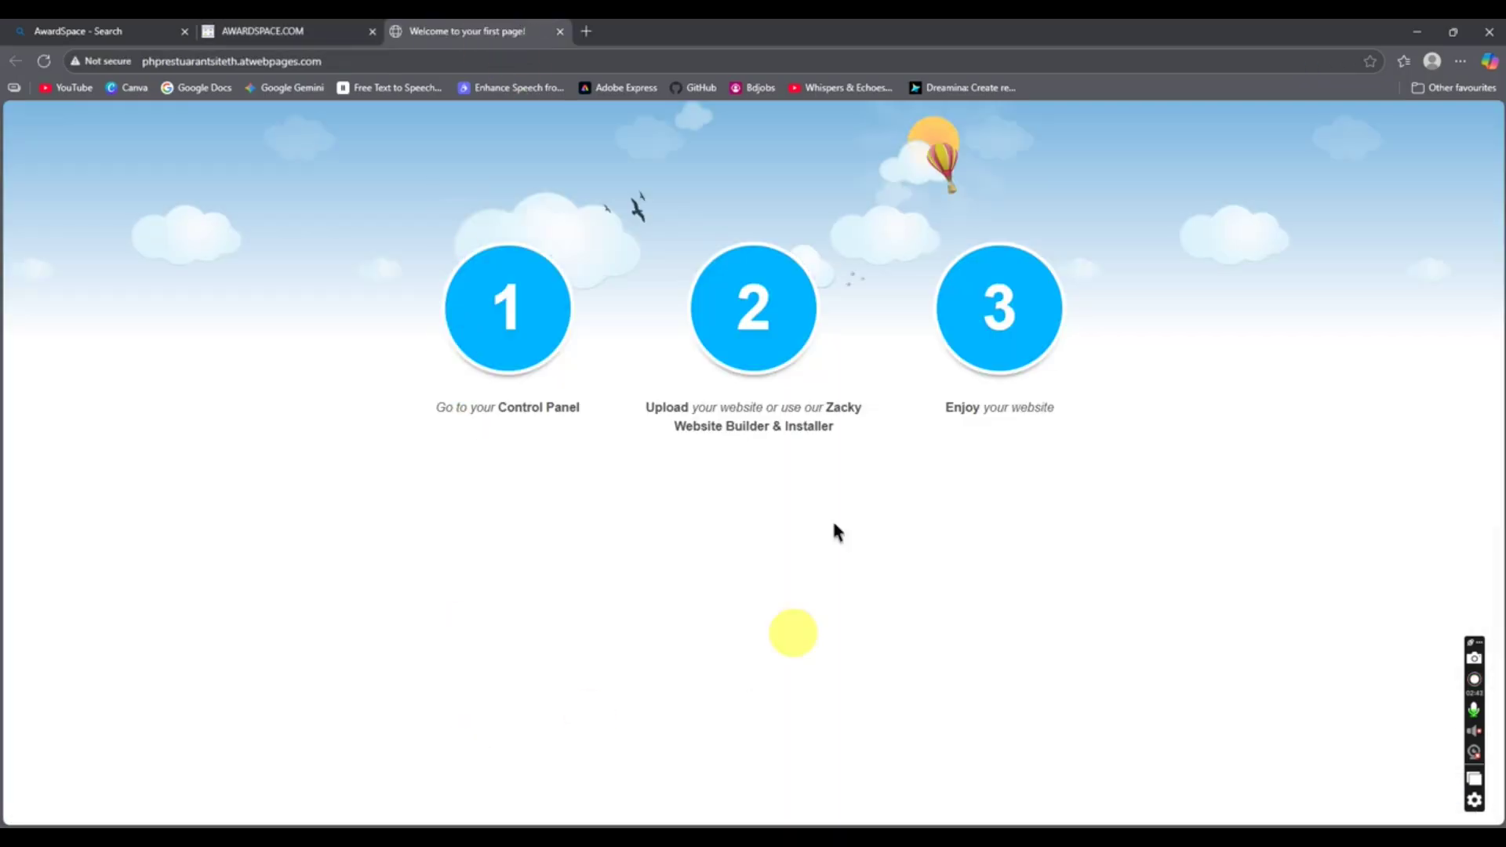
{"action": "left_click", "coordinate": [561, 32]}
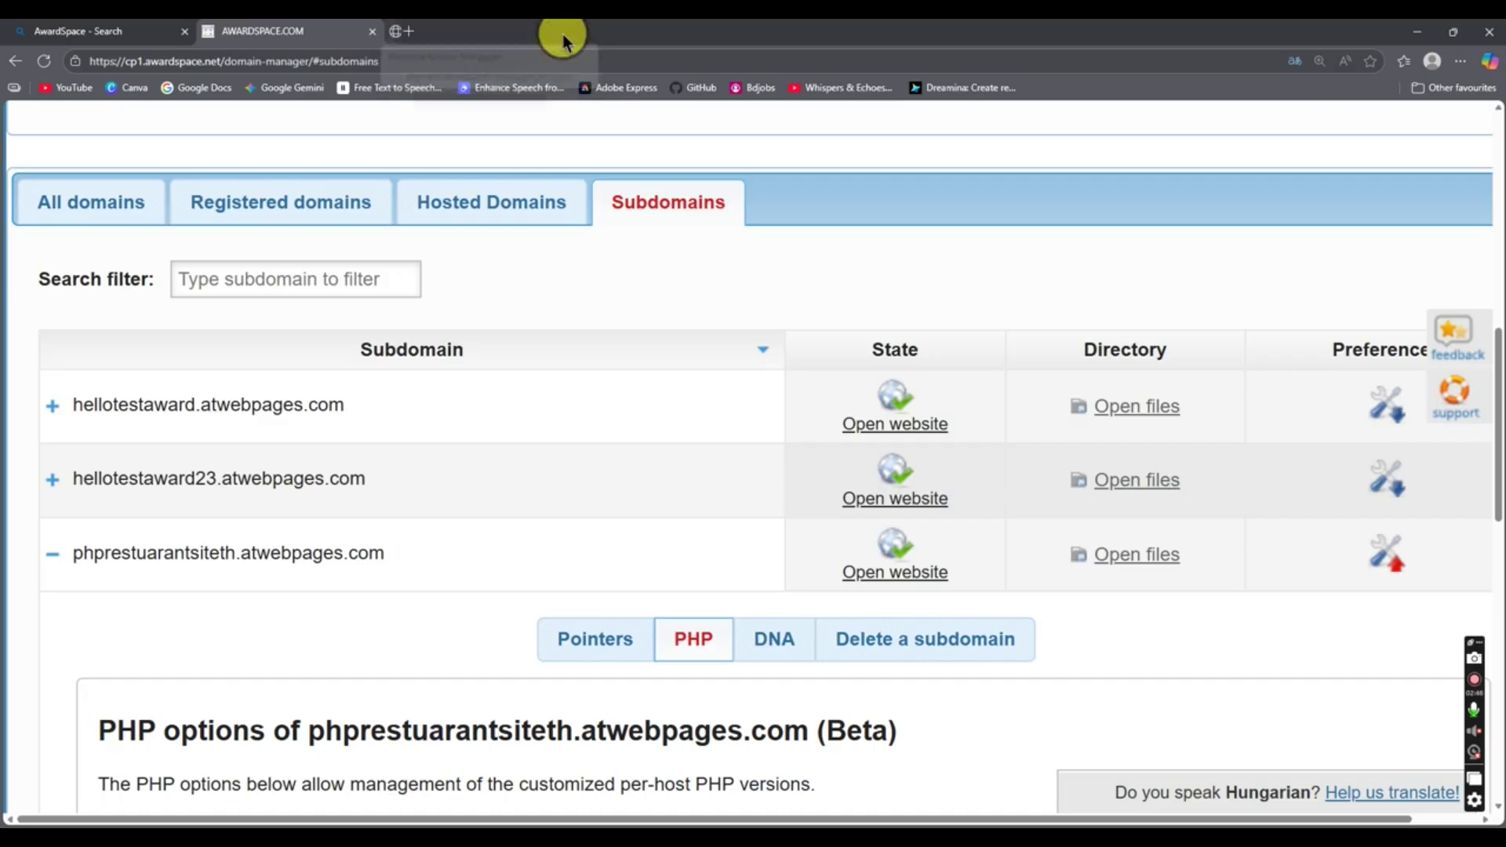
Open the phprestuarantsiteth subdomain's folder in the File Manager
{"action": "left_click", "coordinate": [1162, 561]}
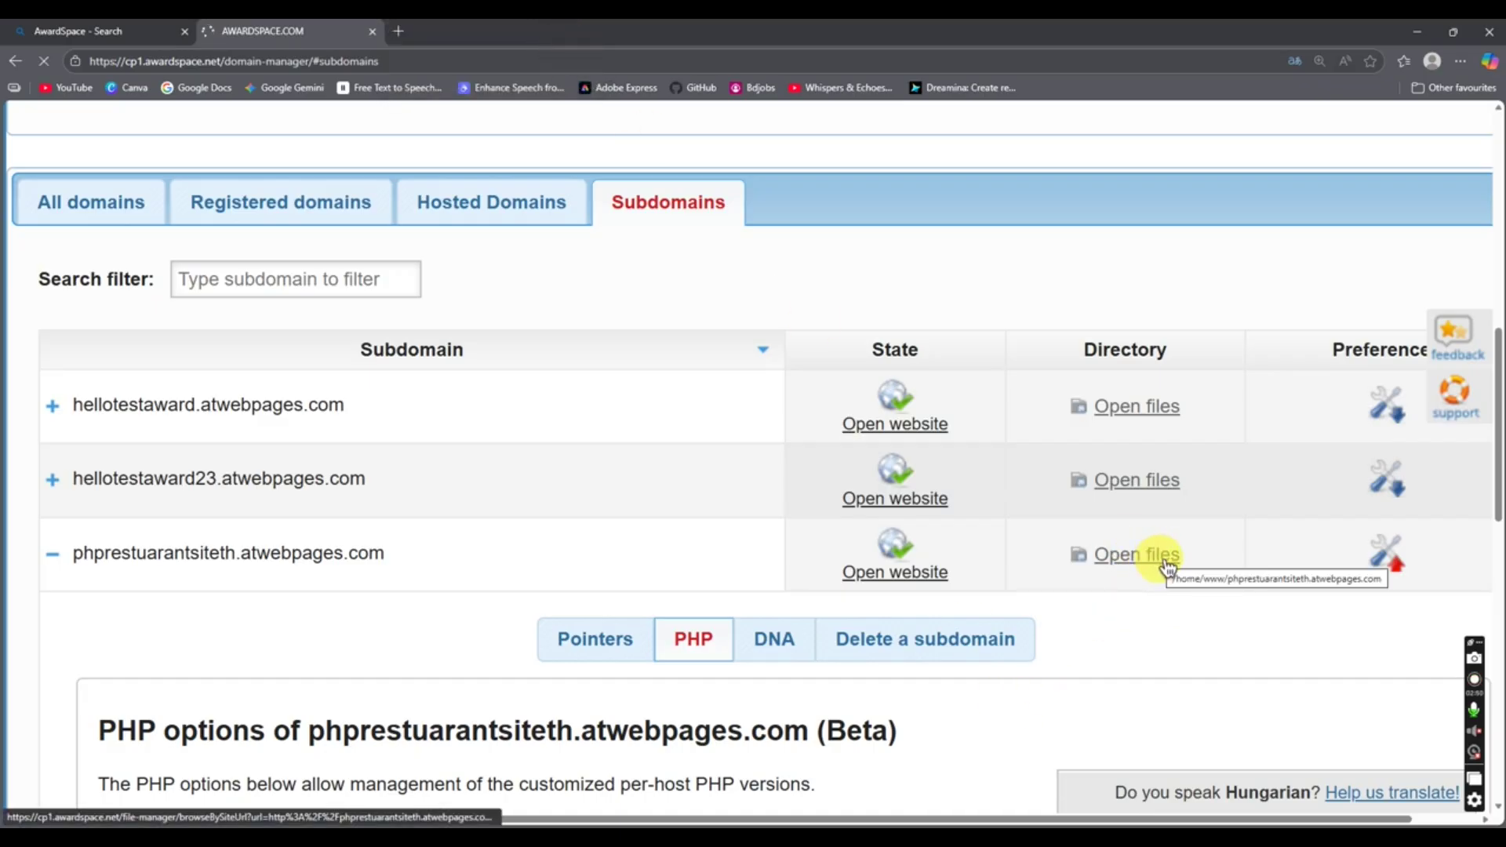
{"action": "scroll", "coordinate": [1099, 553], "scroll_direction": "down", "scroll_amount": 5}
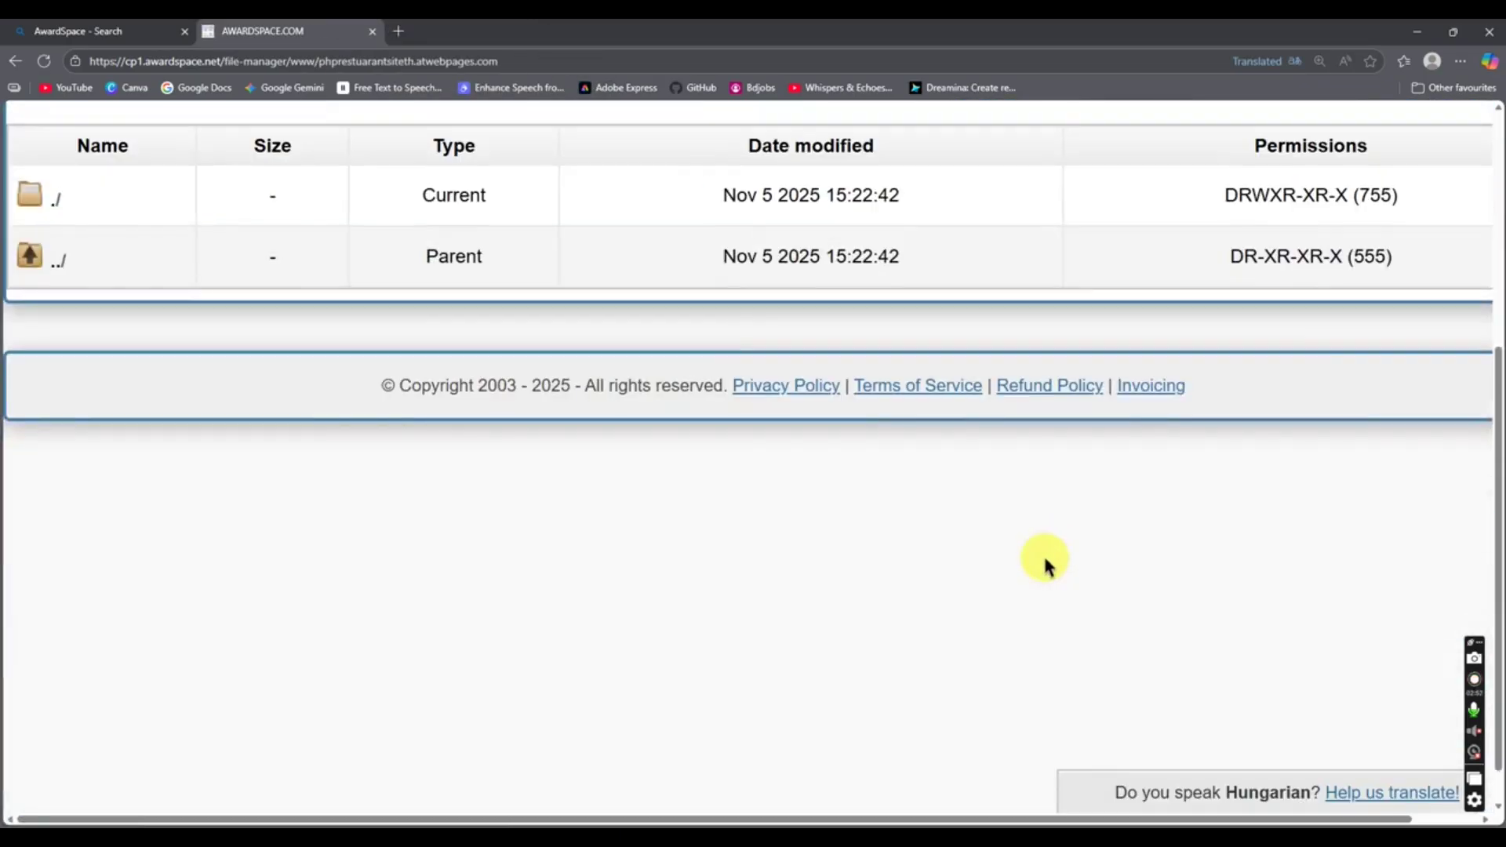
{"action": "scroll", "coordinate": [549, 576], "scroll_direction": "up", "scroll_amount": 5}
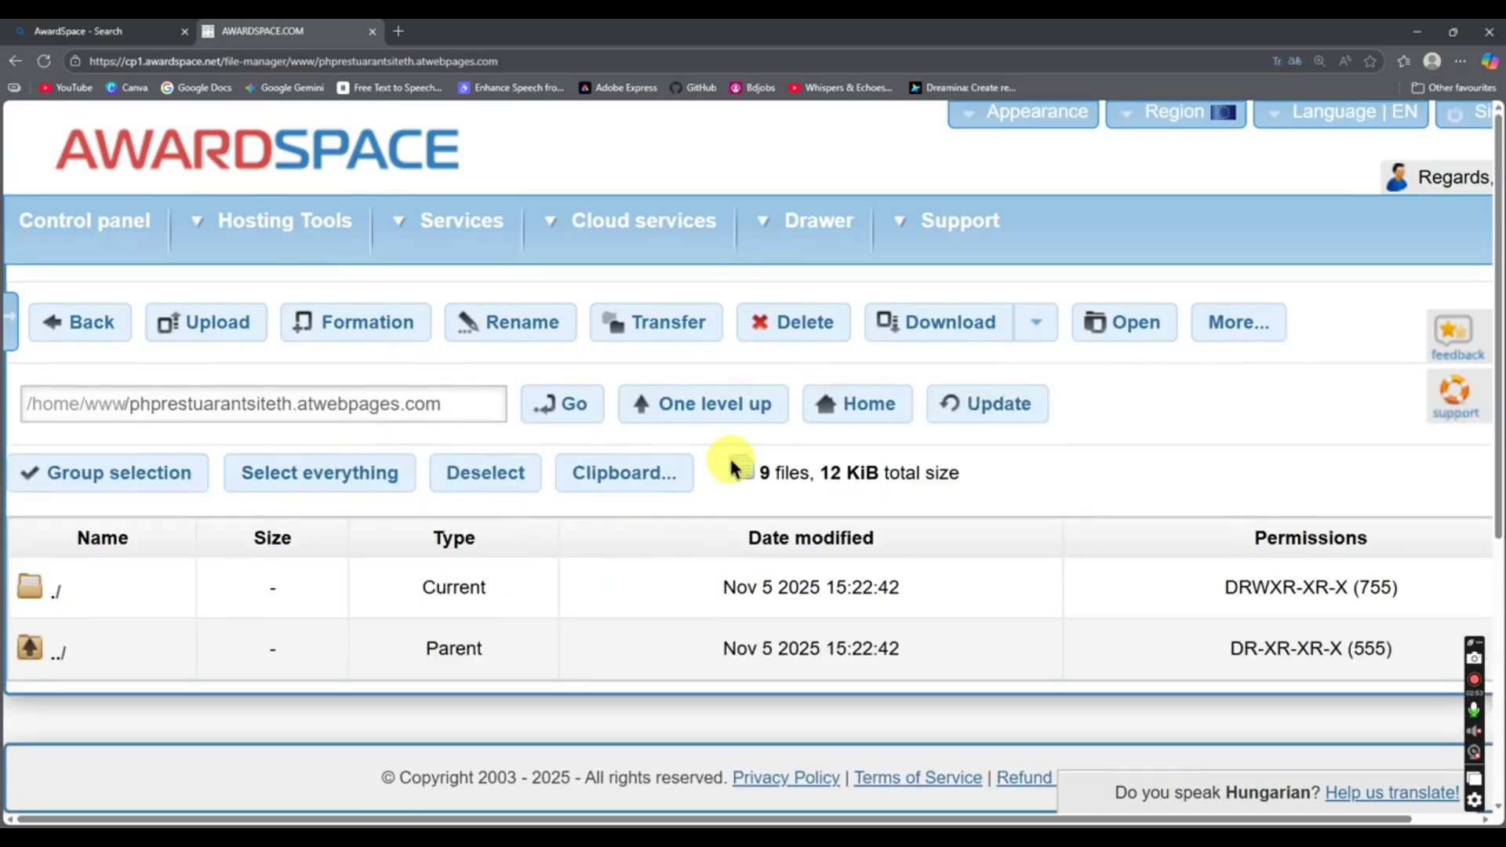
{"action": "key", "text": "ctrl+minus"}
{"action": "key", "text": "ctrl+minus"}
{"action": "key", "text": "ctrl+minus"}
{"action": "key", "text": "ctrl+minus"}
{"action": "key", "text": "ctrl+plus"}
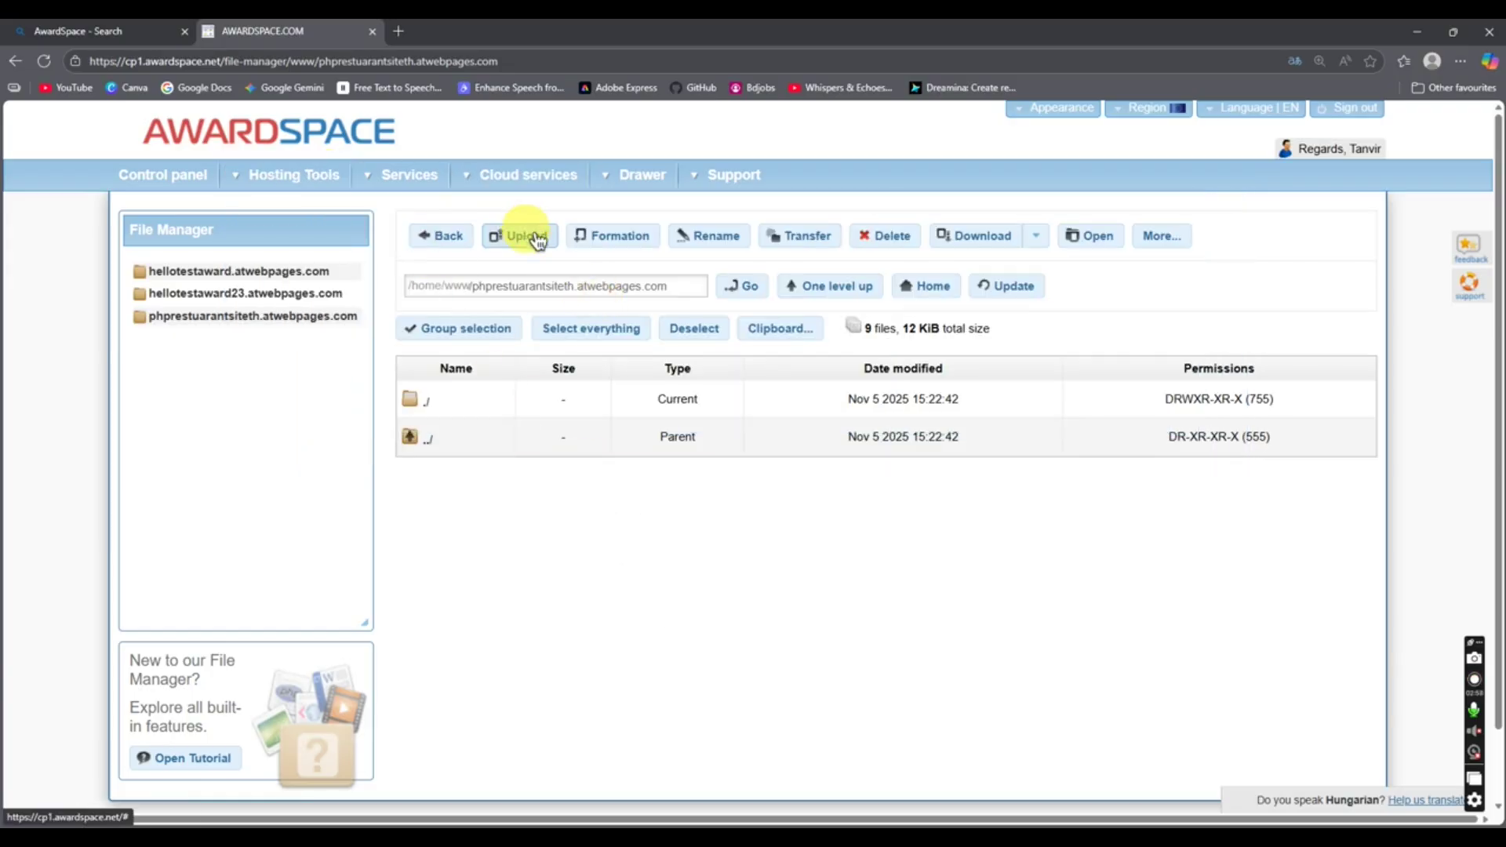
Upload the restaurant project files, including db.php, index.php and login.php, to the site folder
{"action": "left_click", "coordinate": [524, 239]}
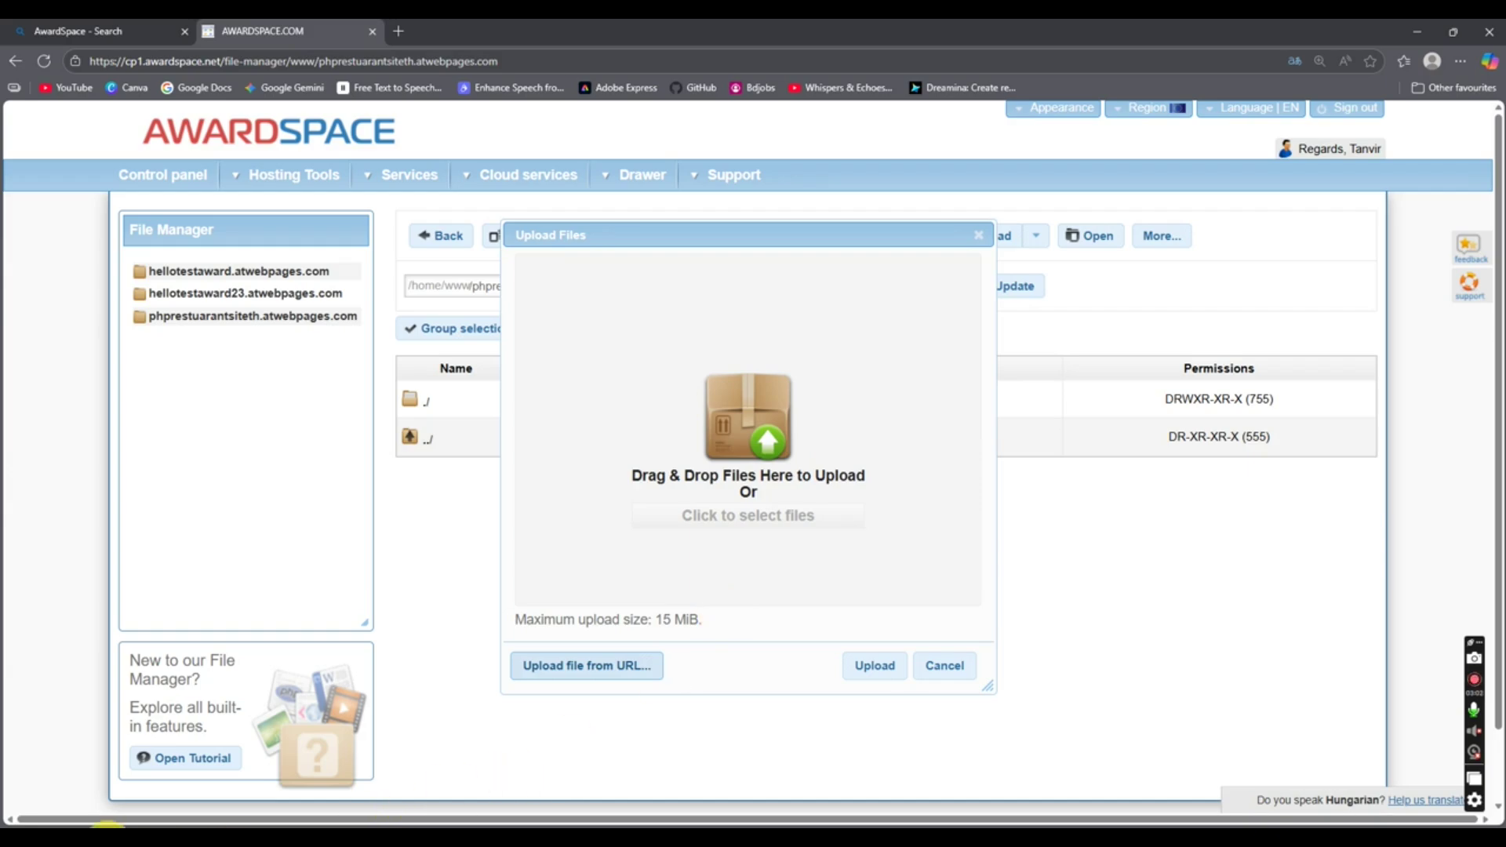
{"action": "left_click", "coordinate": [106, 825]}
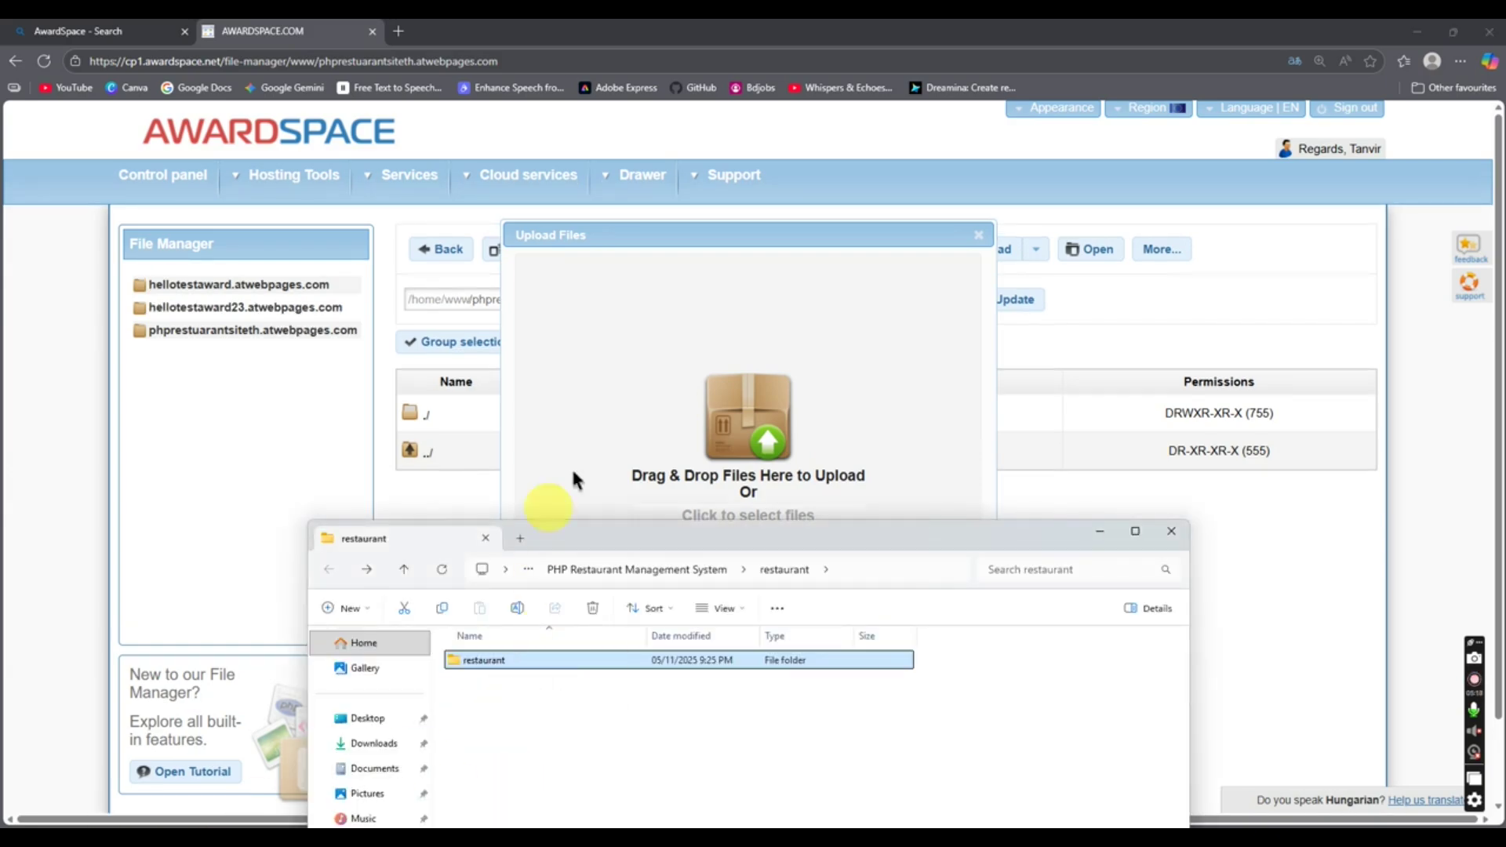
{"action": "left_click_drag", "start_coordinate": [572, 472], "coordinate": [636, 388]}
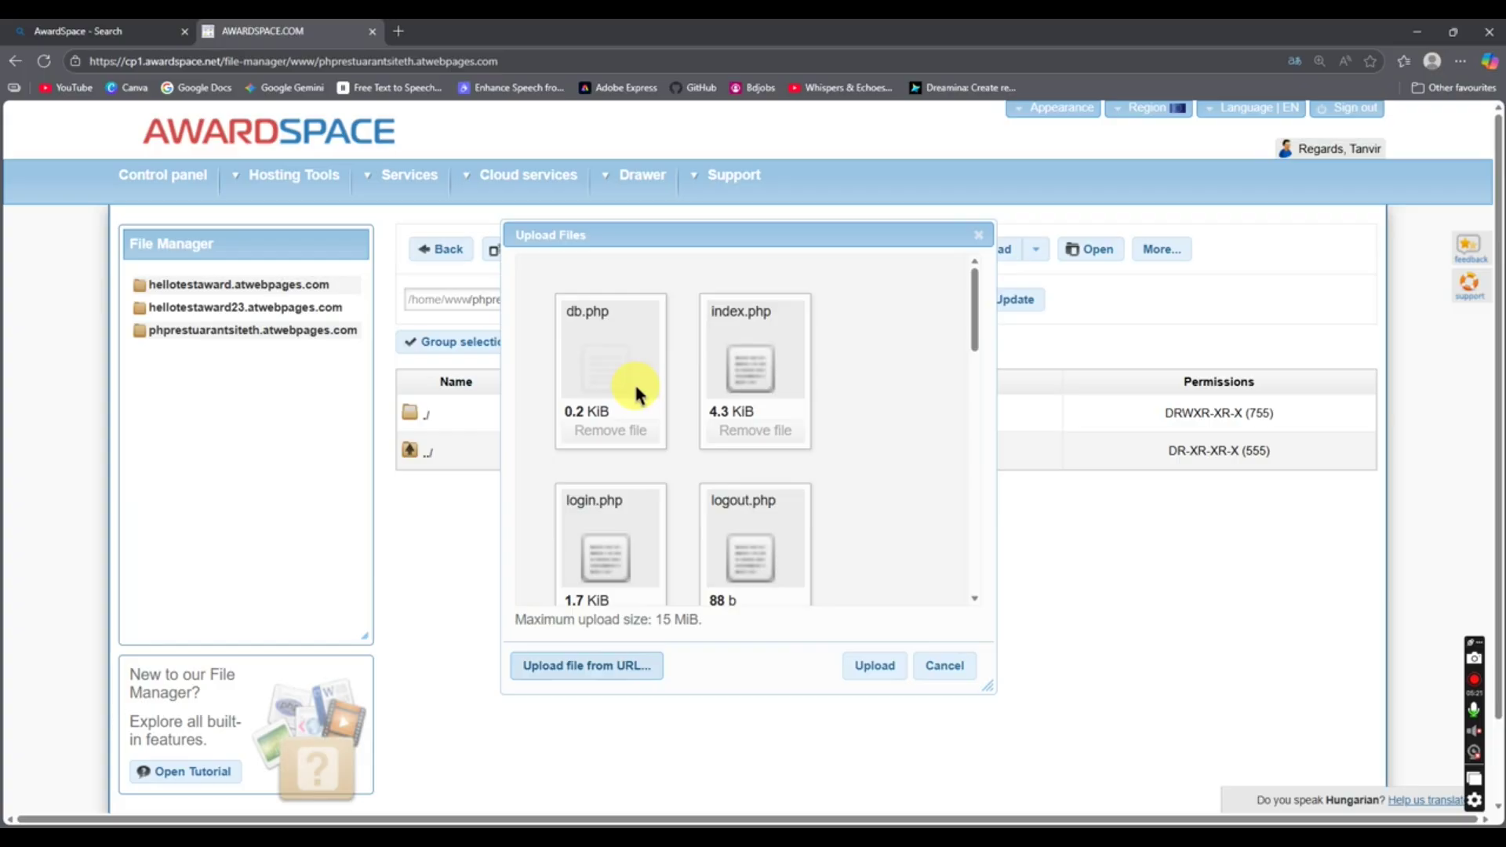
{"action": "left_click", "coordinate": [870, 664]}
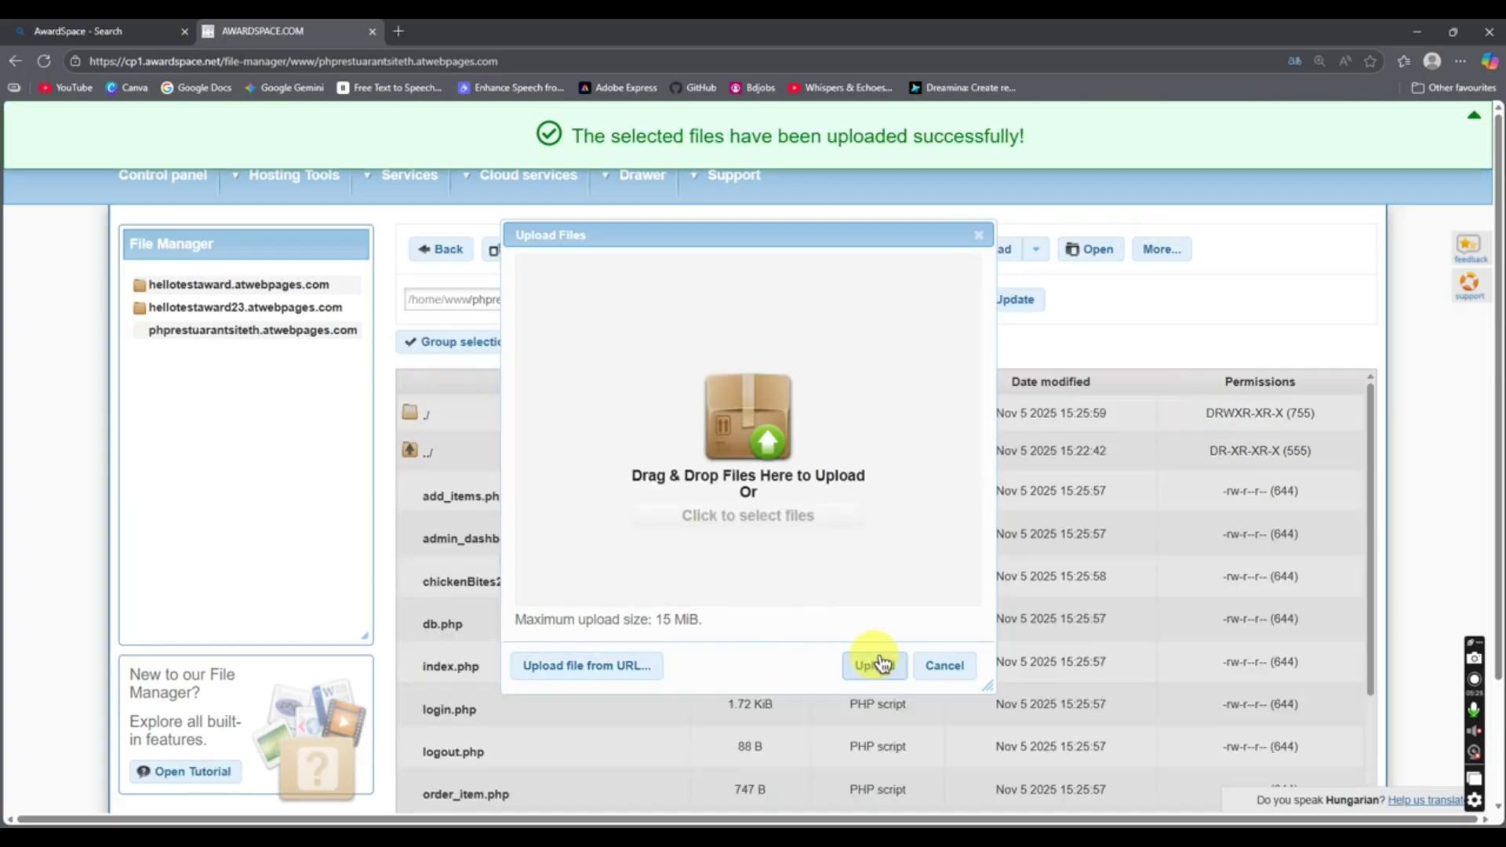
{"action": "left_click", "coordinate": [939, 673]}
{"action": "scroll", "coordinate": [588, 549], "scroll_direction": "down", "scroll_amount": 3}
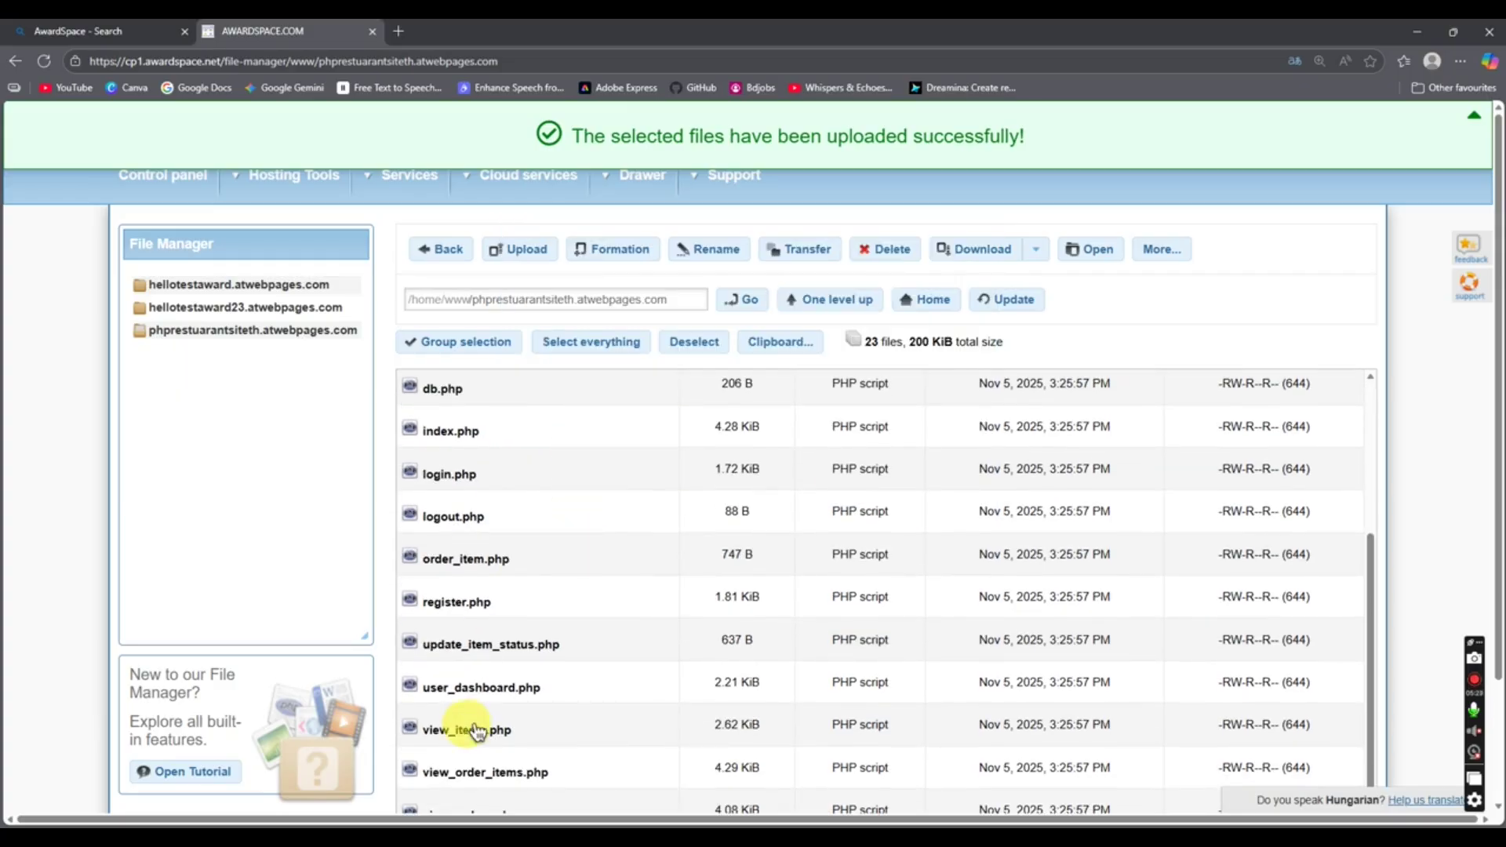
{"action": "scroll", "coordinate": [476, 730], "scroll_direction": "up", "scroll_amount": 3}
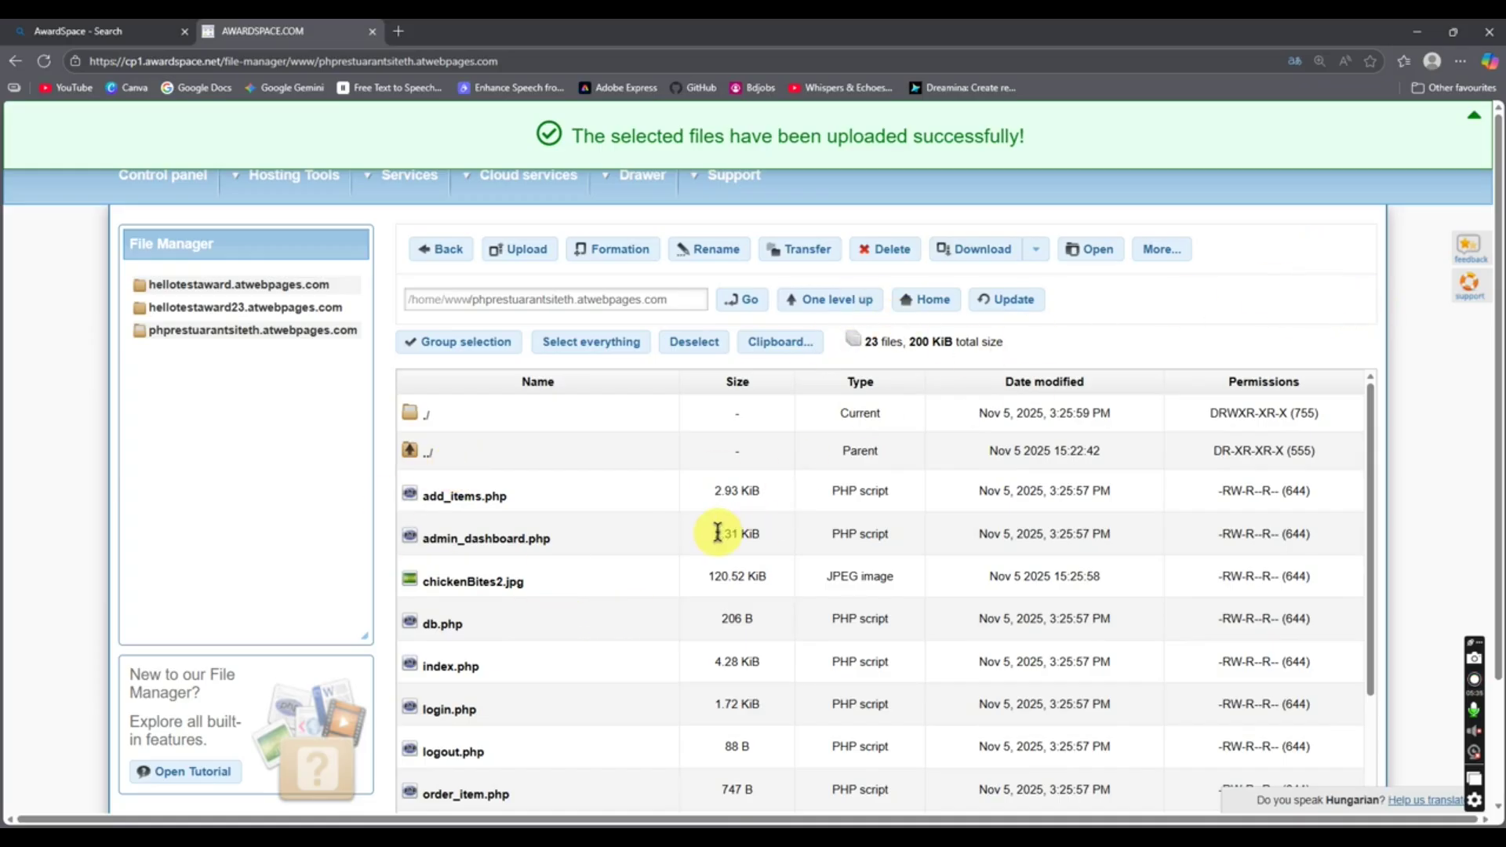
Open the MySQL databases form for 4702622_restaurants, then right-click db.php in the restaurant folder
{"action": "left_click", "coordinate": [1496, 121]}
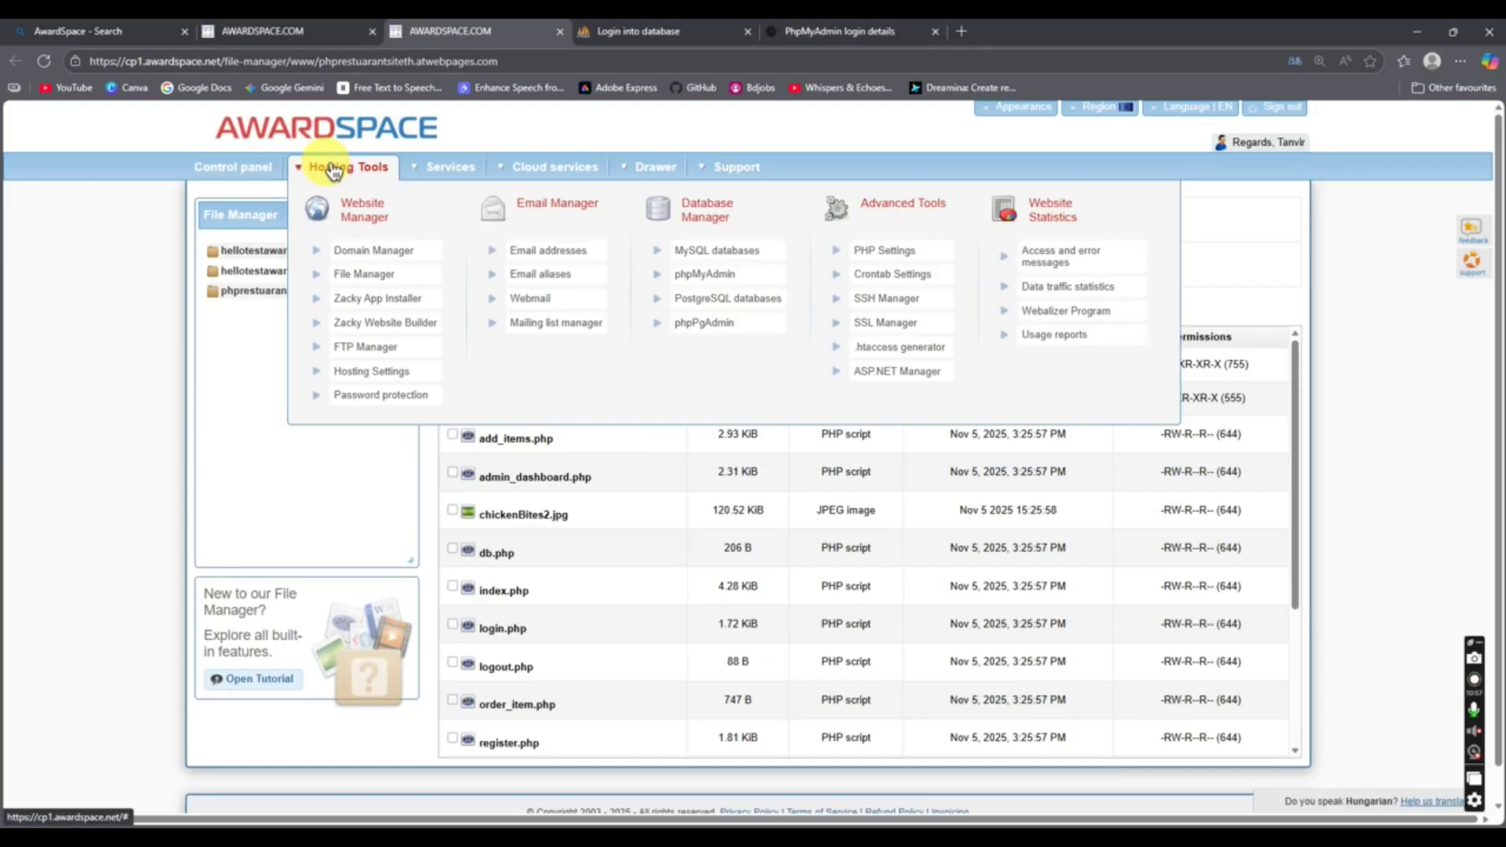
{"action": "scroll", "coordinate": [337, 172], "scroll_direction": "up", "scroll_amount": 5}
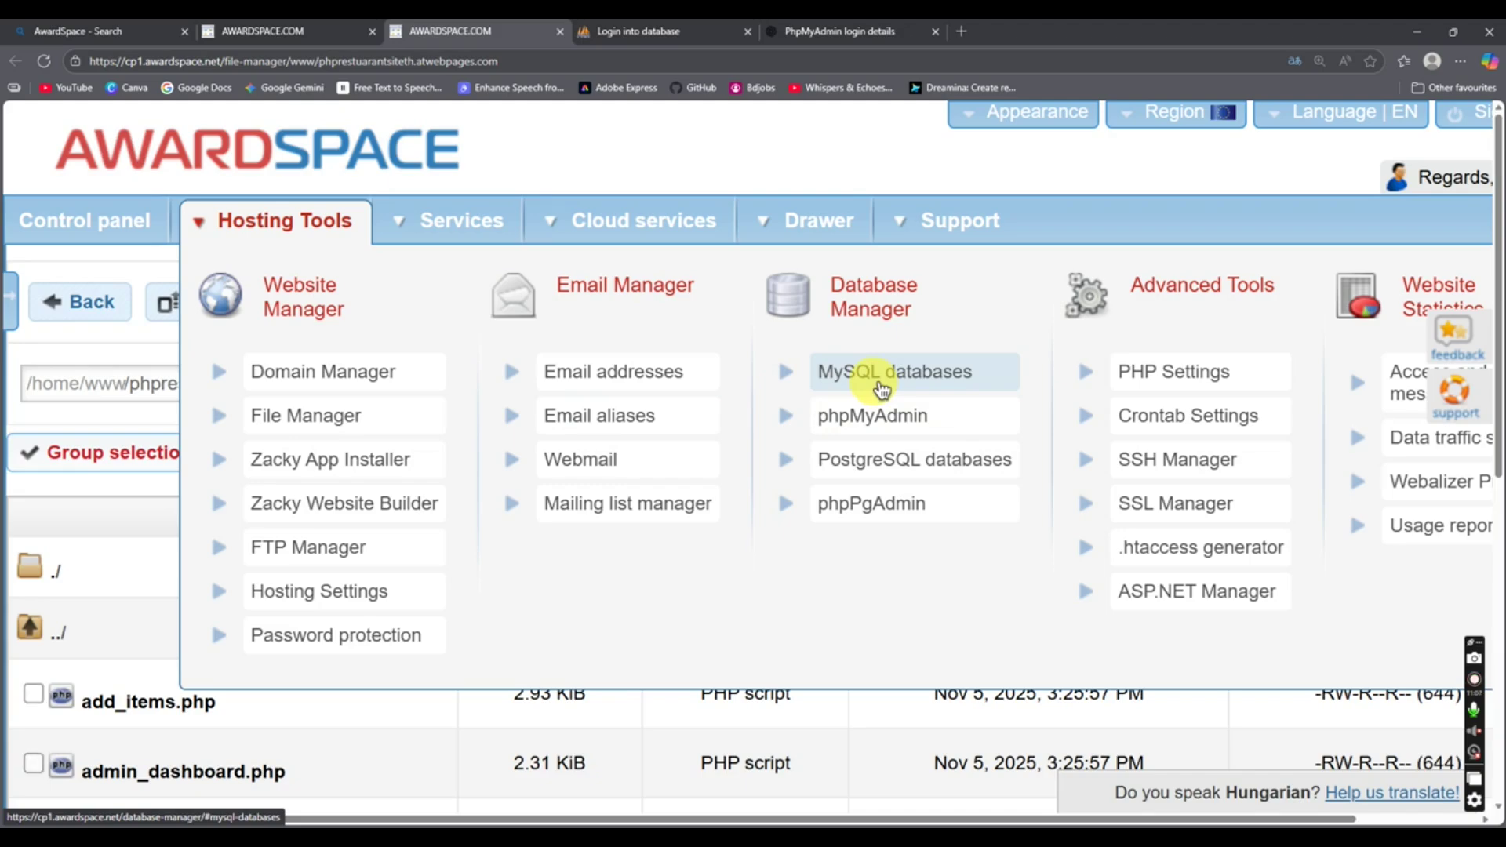
{"action": "left_click", "coordinate": [881, 390]}
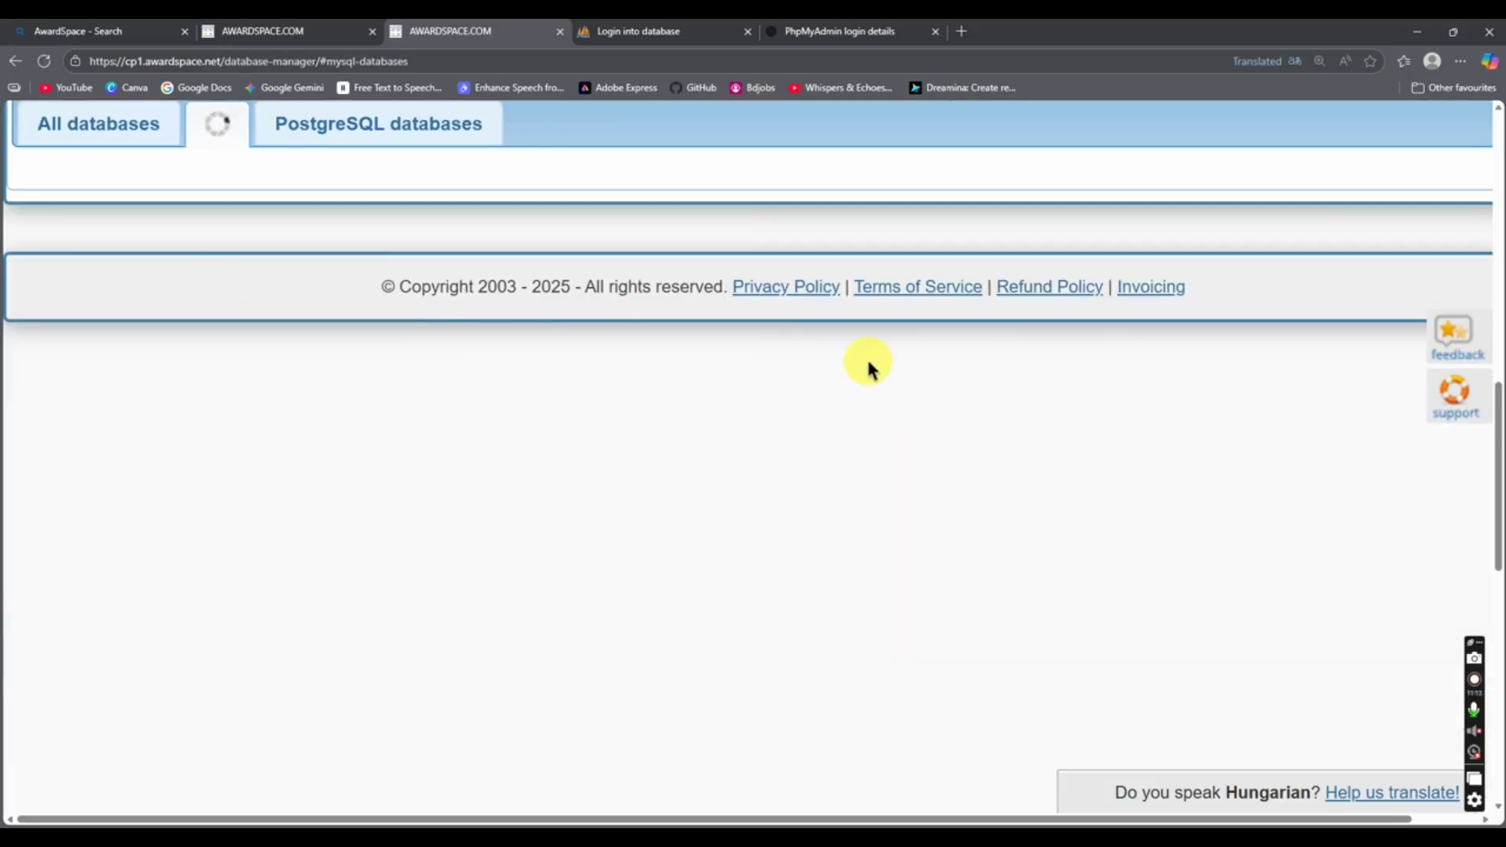
{"action": "scroll", "coordinate": [833, 475], "scroll_direction": "up", "scroll_amount": 1}
{"action": "scroll", "coordinate": [833, 470], "scroll_direction": "up", "scroll_amount": 6}
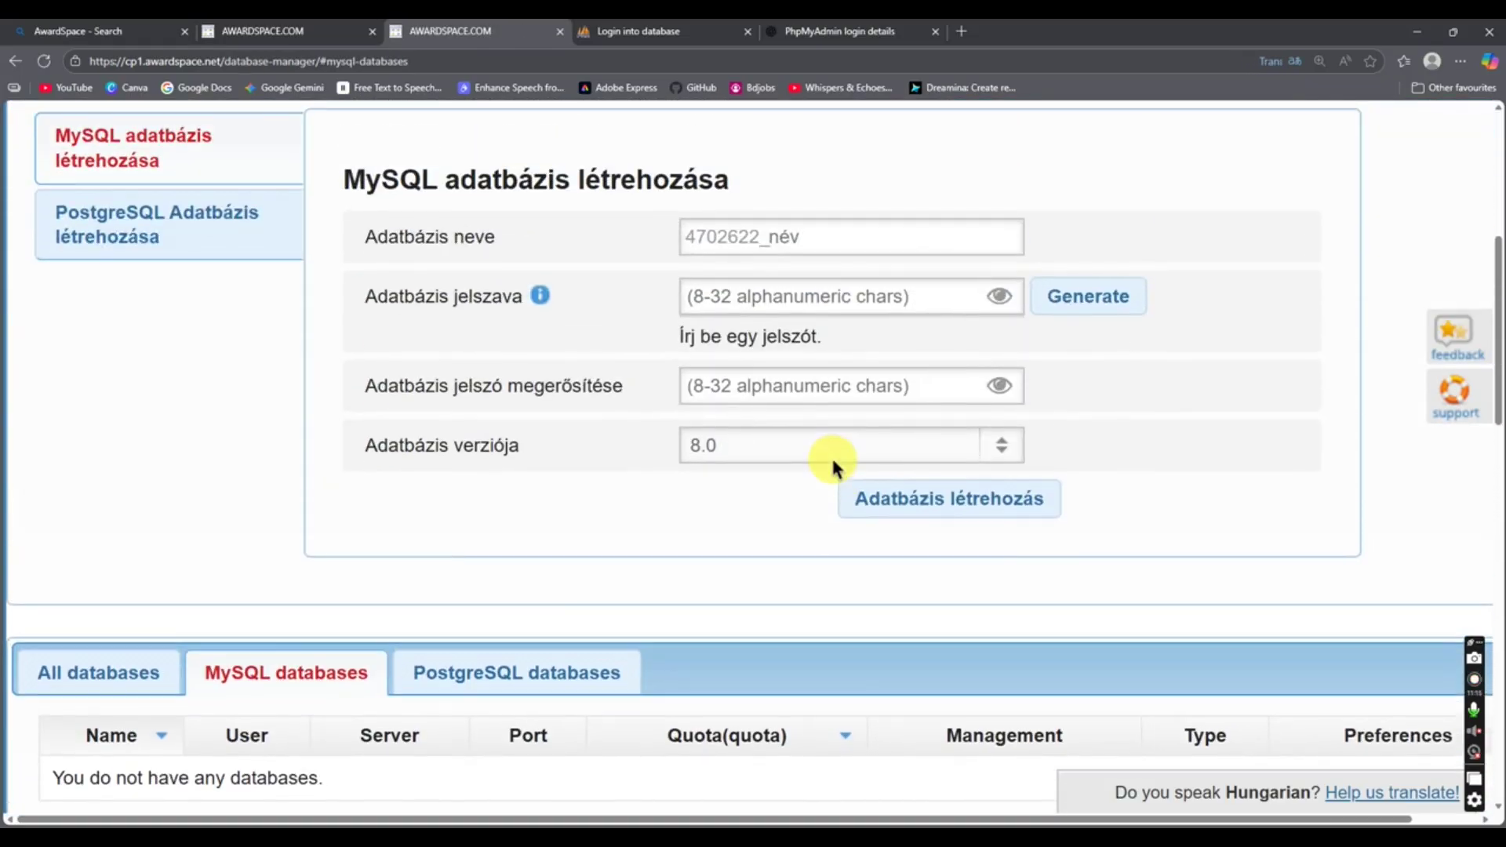
{"action": "scroll", "coordinate": [288, 789], "scroll_direction": "down", "scroll_amount": 3}
{"action": "scroll", "coordinate": [499, 682], "scroll_direction": "up", "scroll_amount": 5}
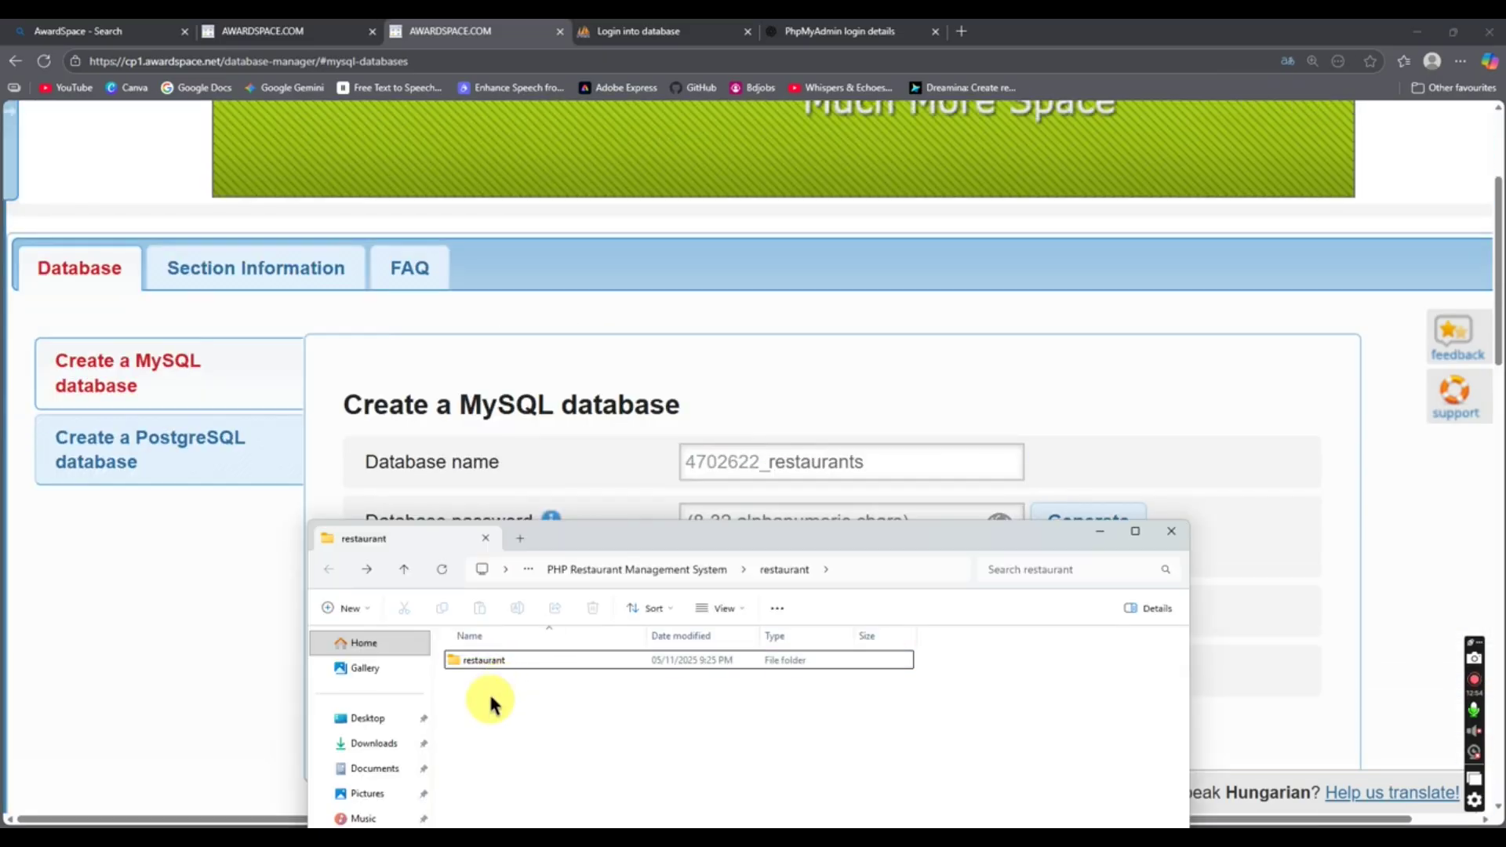
{"action": "double_click", "coordinate": [498, 660]}
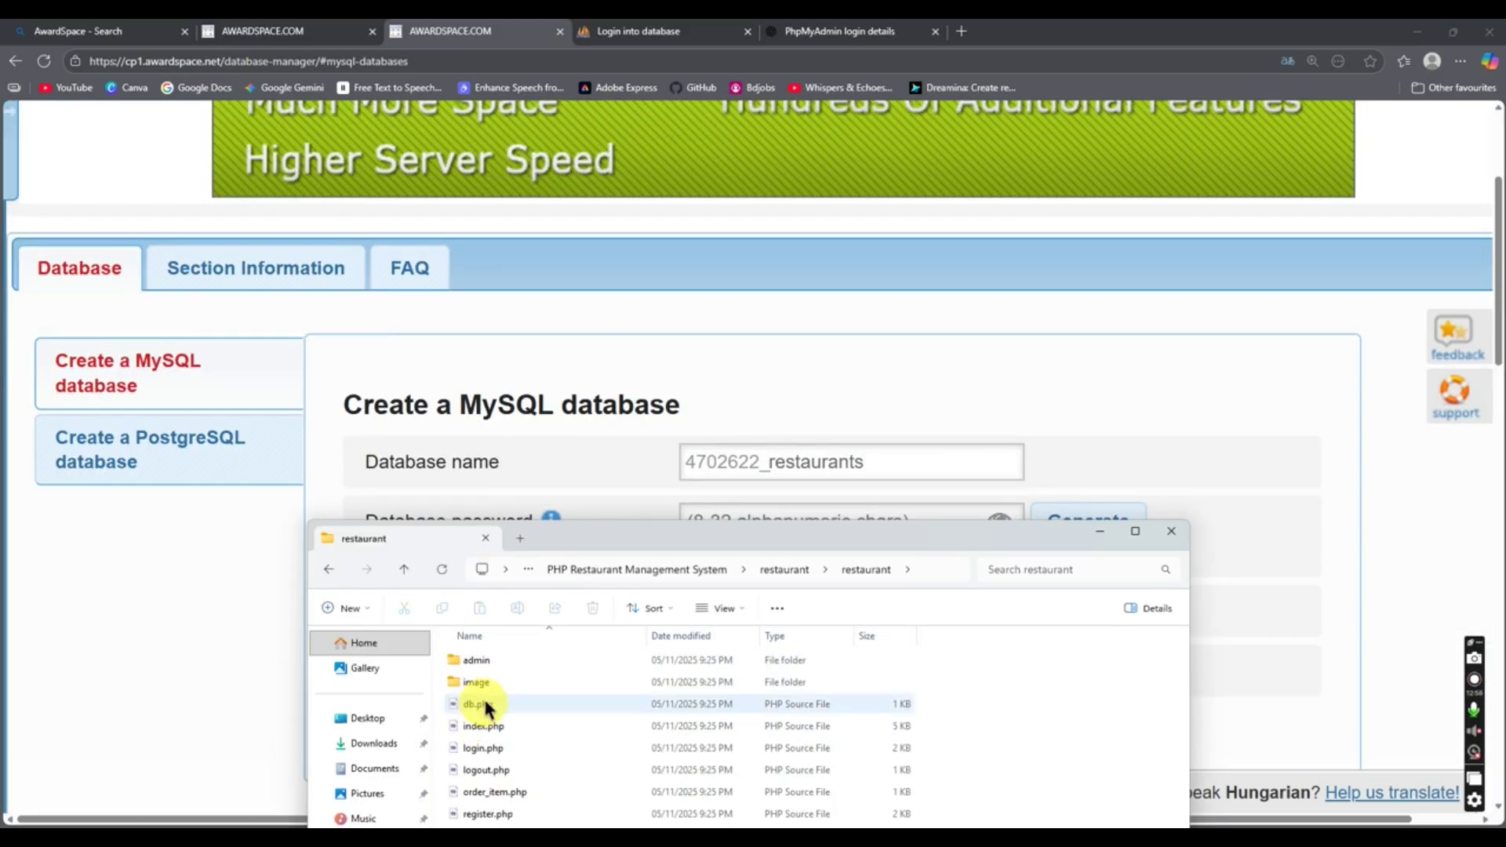
{"action": "right_click", "coordinate": [548, 702]}
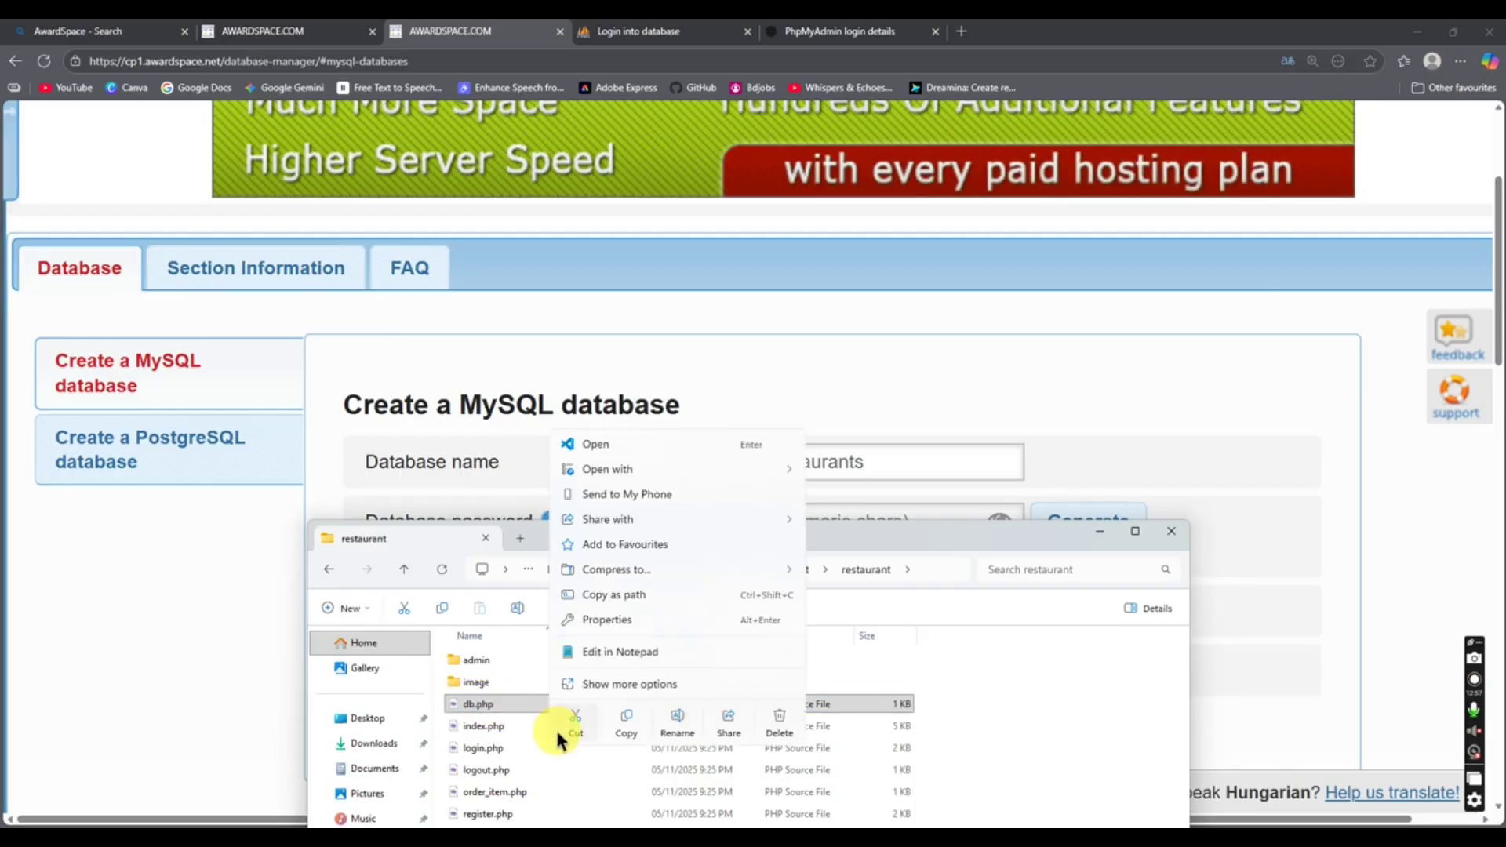
Check the $dbname line in db.php and close it unchanged
{"action": "left_click", "coordinate": [614, 652]}
{"action": "scroll", "coordinate": [254, 388], "scroll_direction": "up", "scroll_amount": 11}
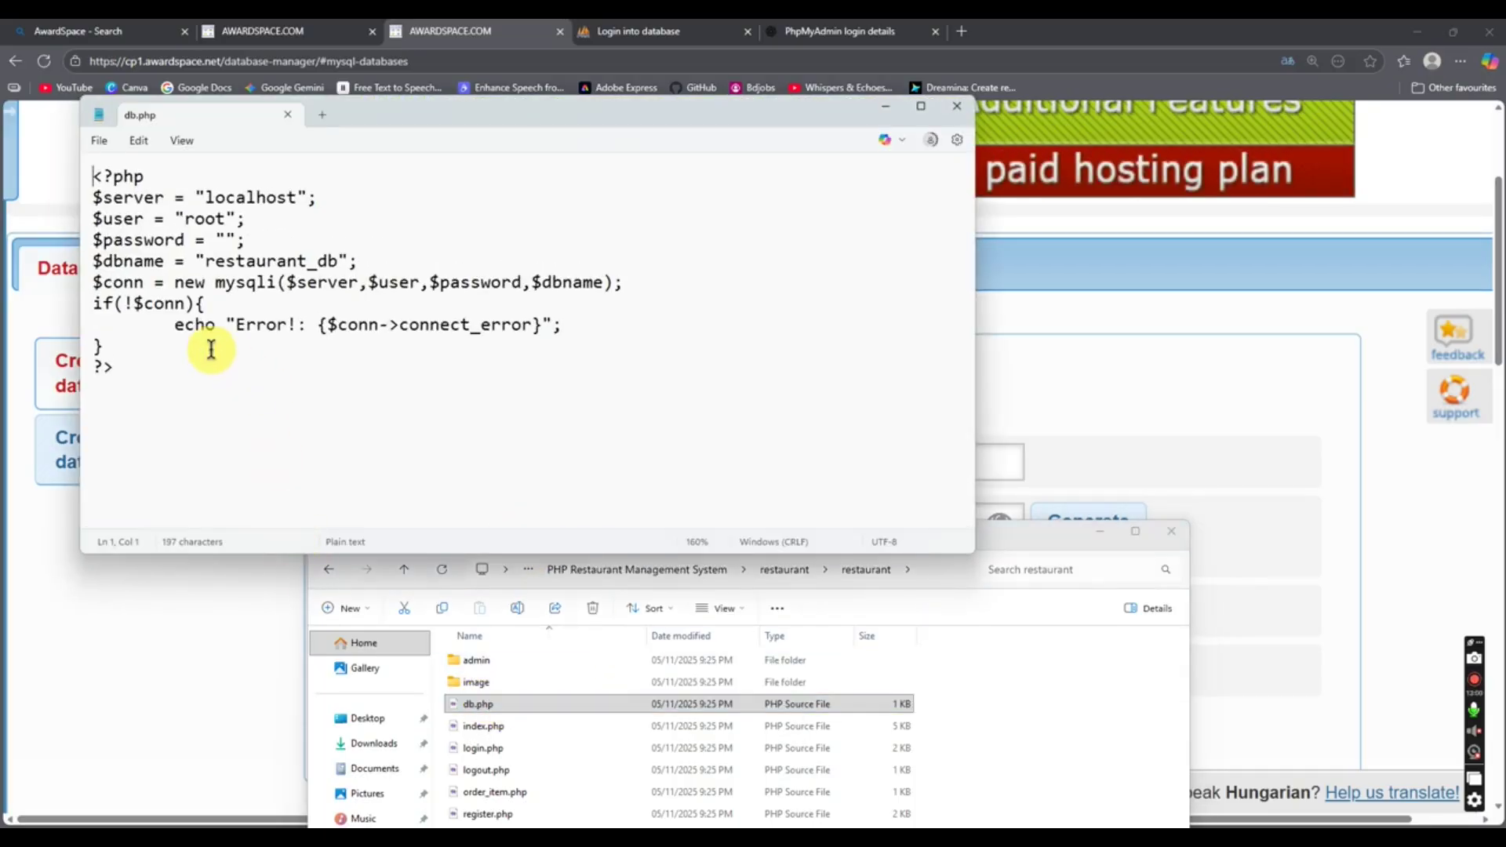
{"action": "left_click_drag", "start_coordinate": [243, 296], "coordinate": [377, 295]}
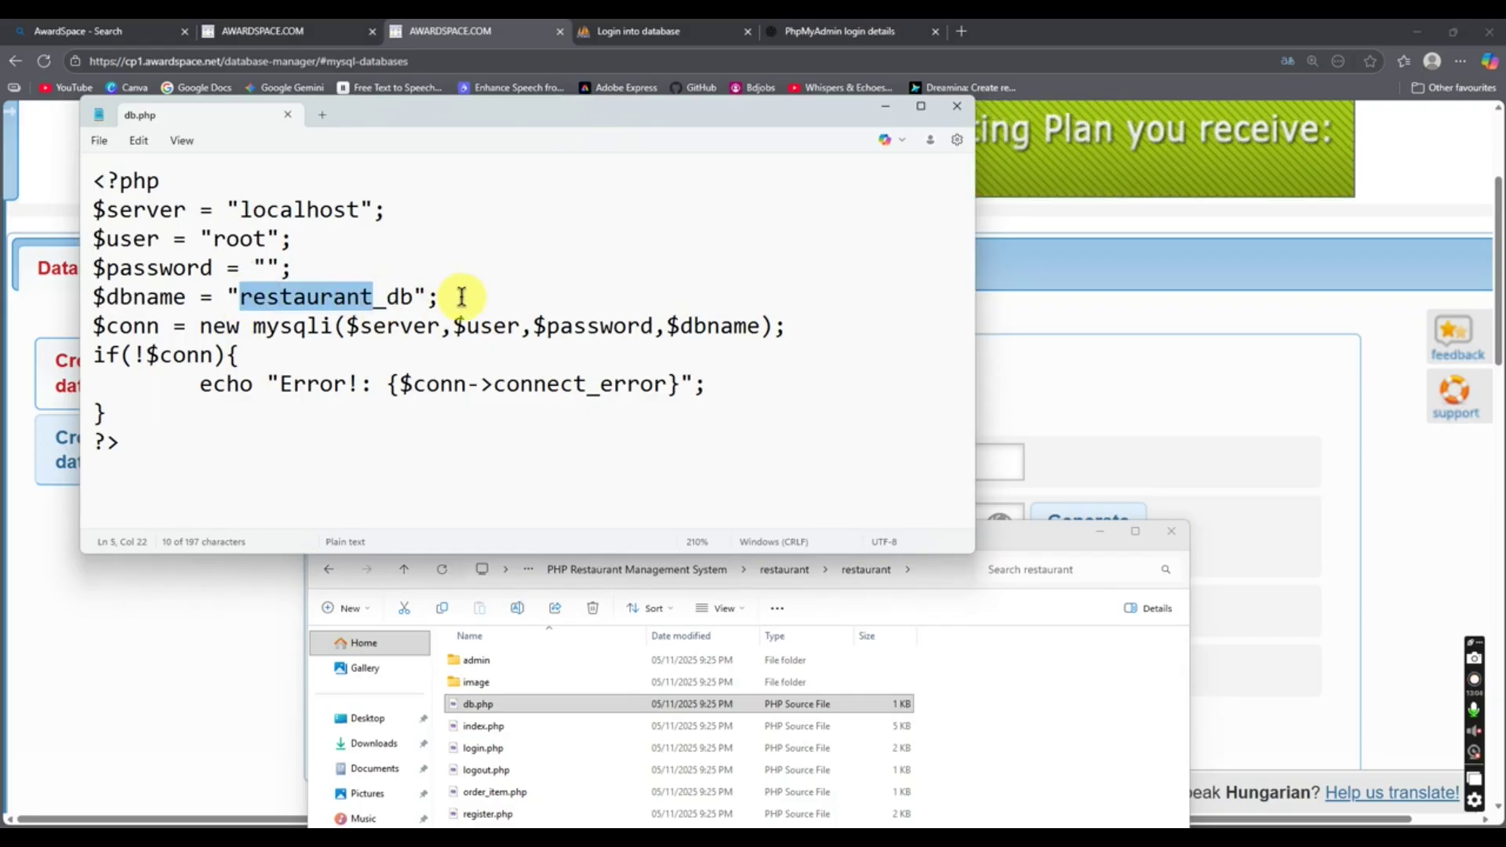
{"action": "left_click", "coordinate": [447, 293]}
{"action": "left_click", "coordinate": [952, 110]}
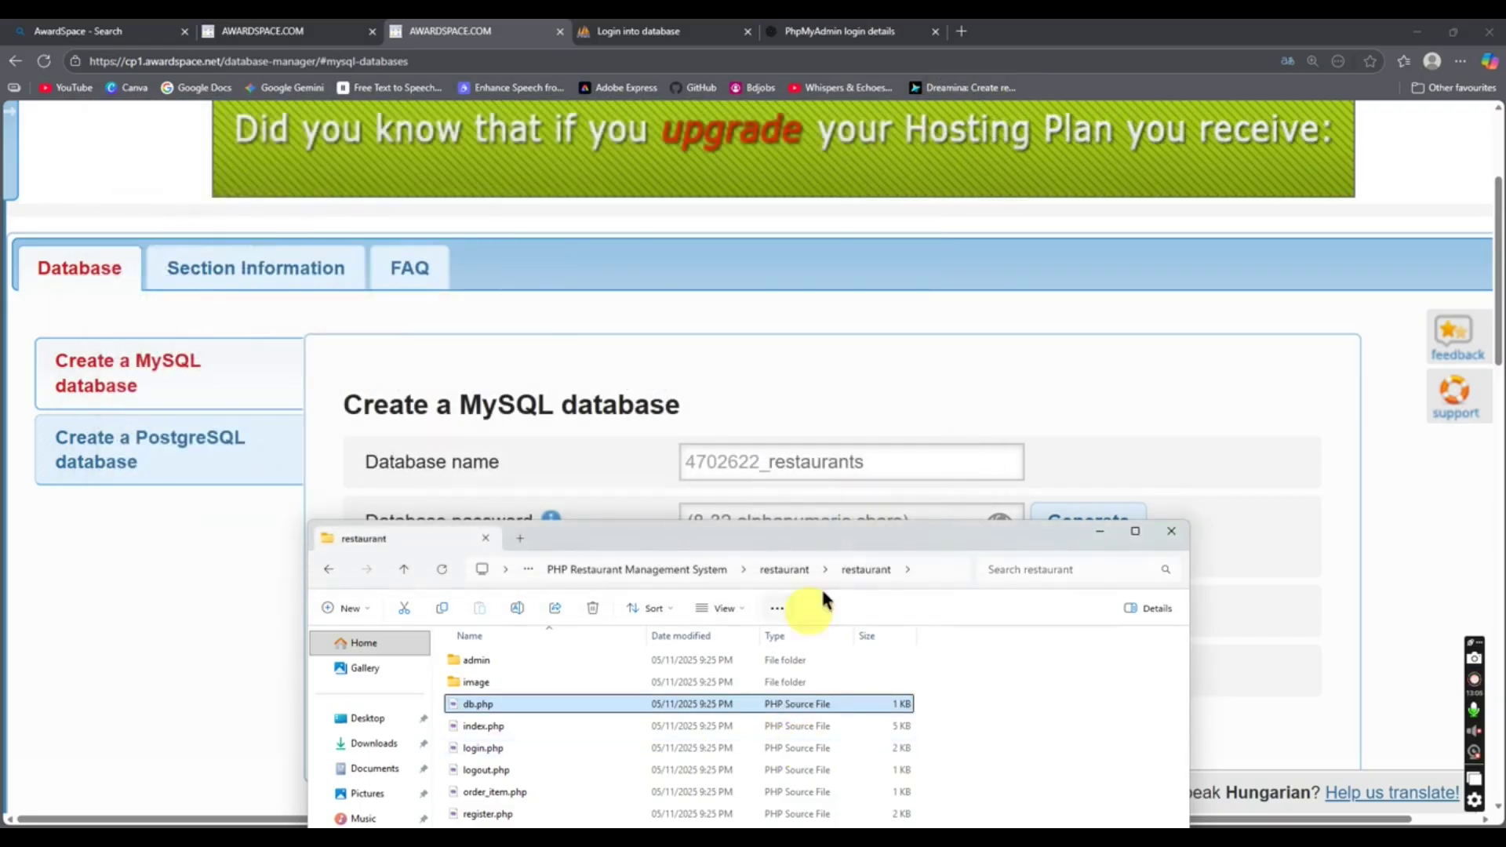
Generate a strong database password and paste a copy into a new Notepad tab
{"action": "left_click", "coordinate": [855, 460]}
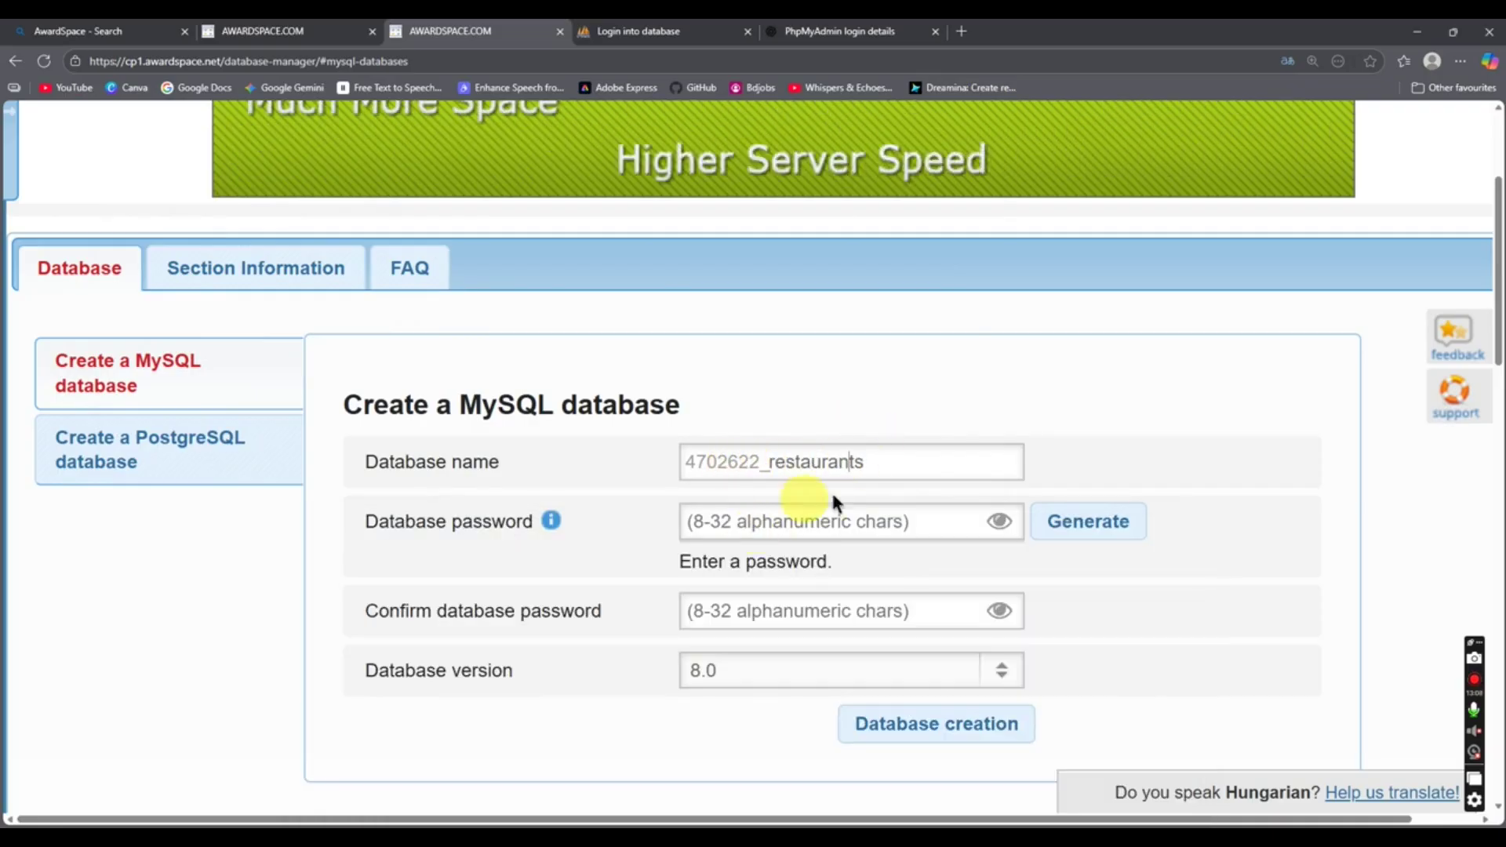
{"action": "left_click", "coordinate": [1055, 523]}
{"action": "left_click_drag", "start_coordinate": [916, 522], "coordinate": [669, 524]}
{"action": "key", "text": "ctrl+c"}
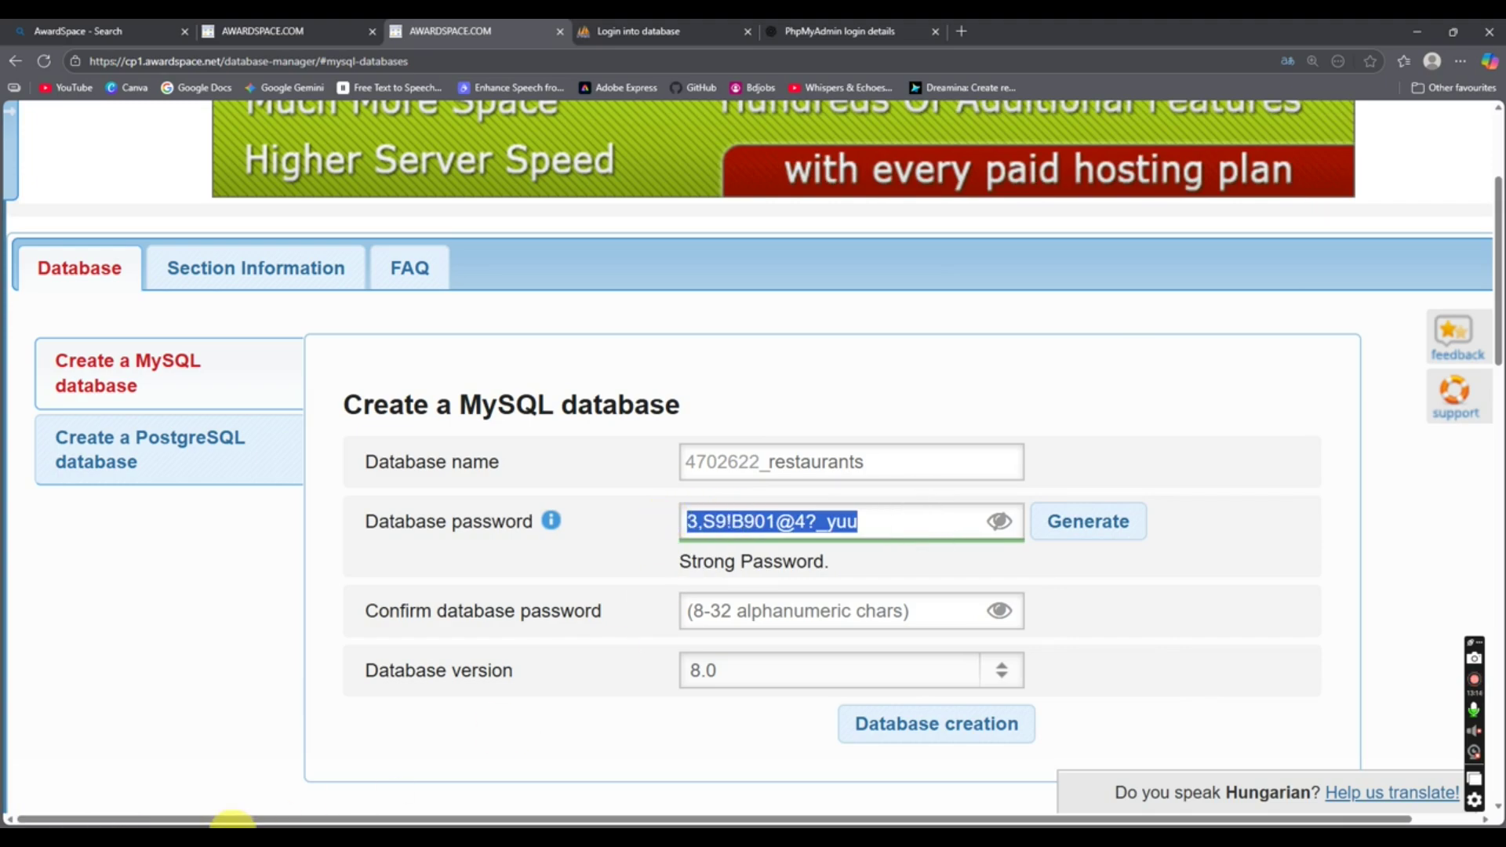
{"action": "key", "text": "super"}
{"action": "type", "text": "notepad"}
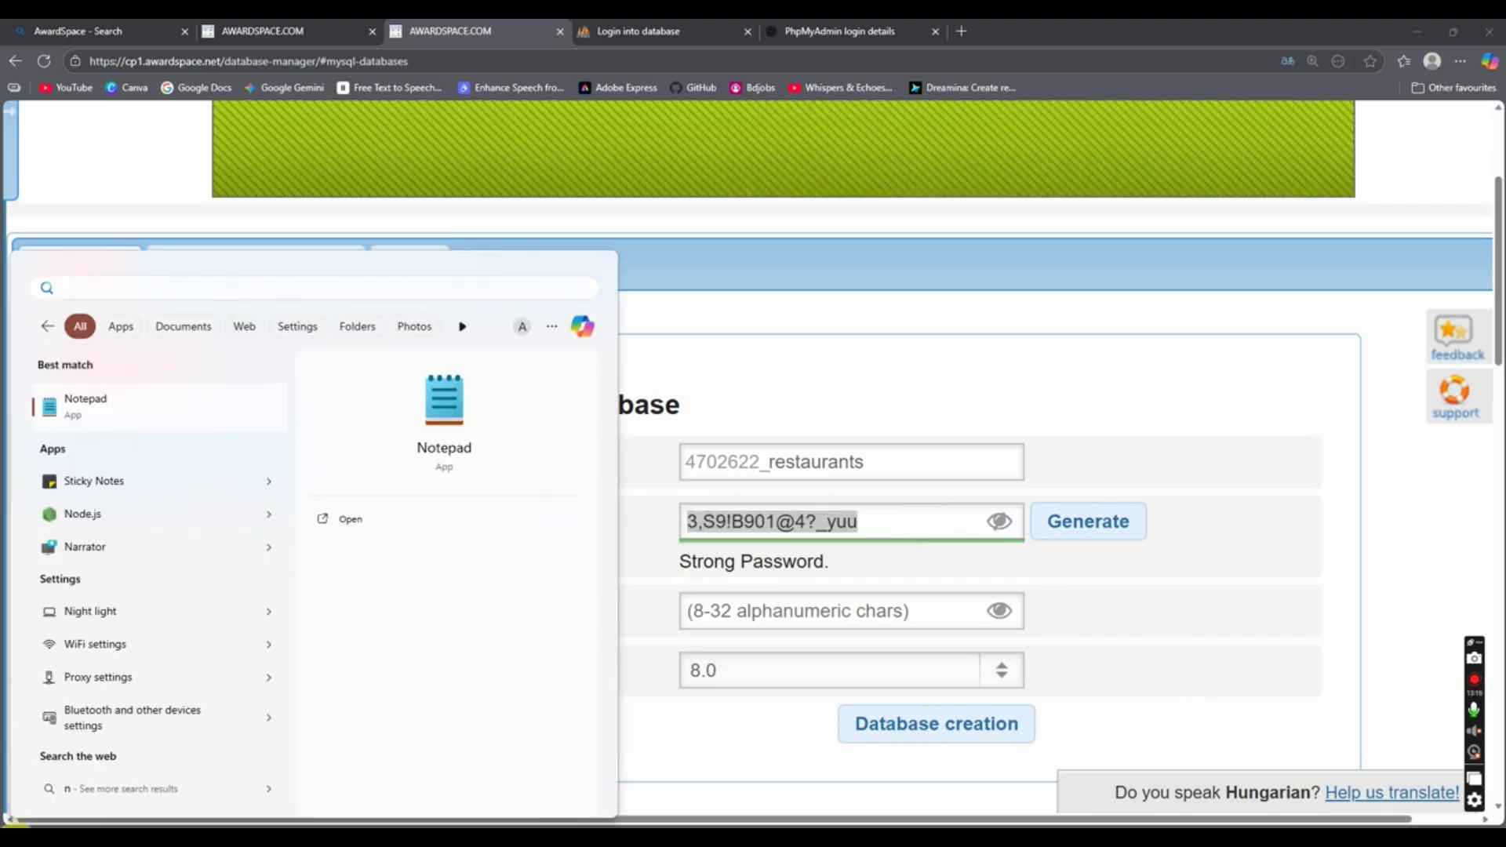
{"action": "key", "text": "Return"}
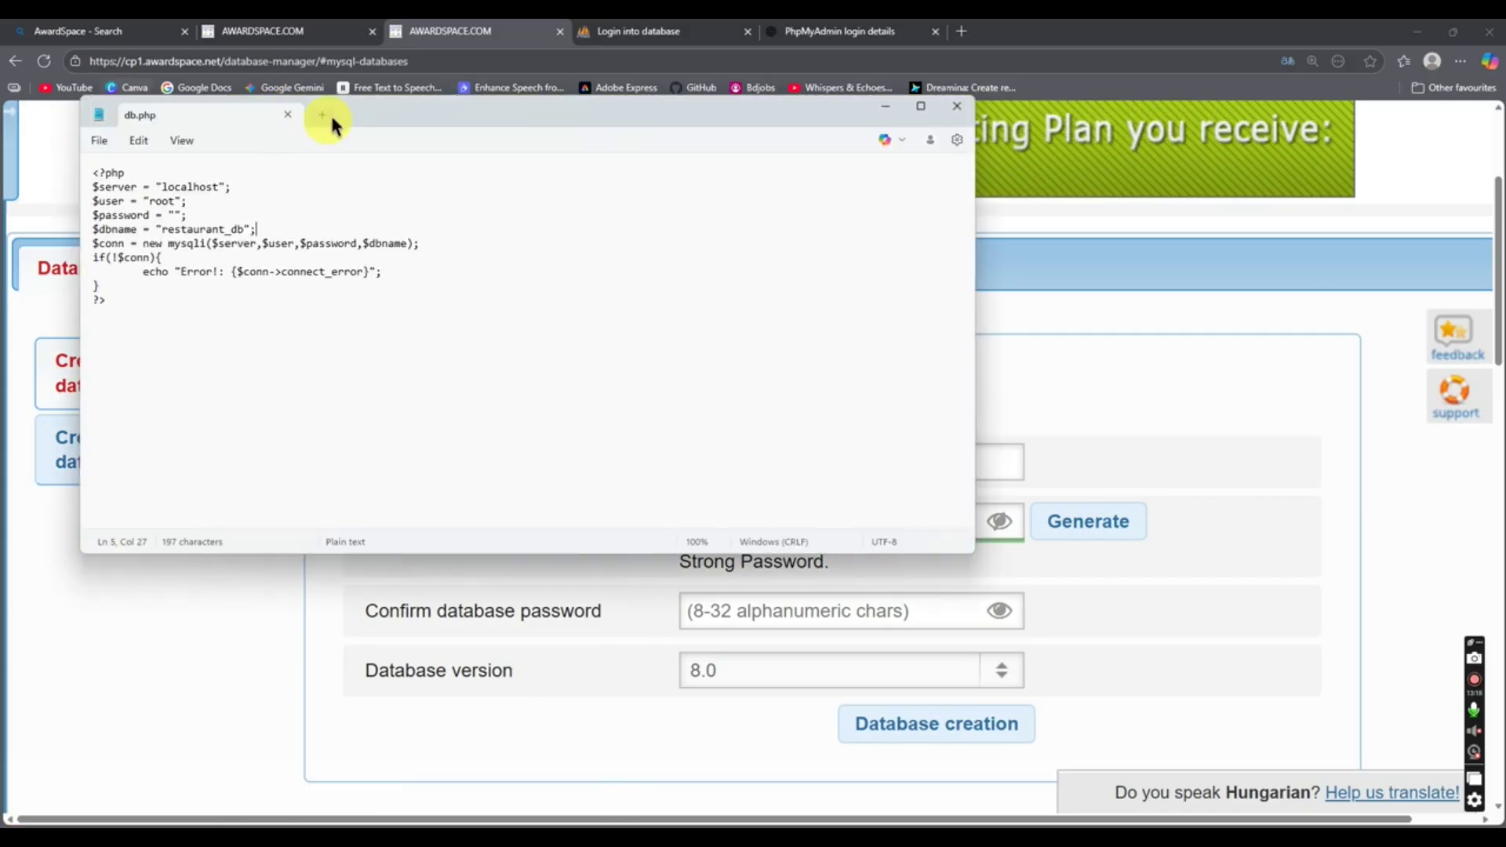
{"action": "left_click", "coordinate": [318, 115]}
{"action": "left_click", "coordinate": [296, 181]}
{"action": "key", "text": "ctrl+v"}
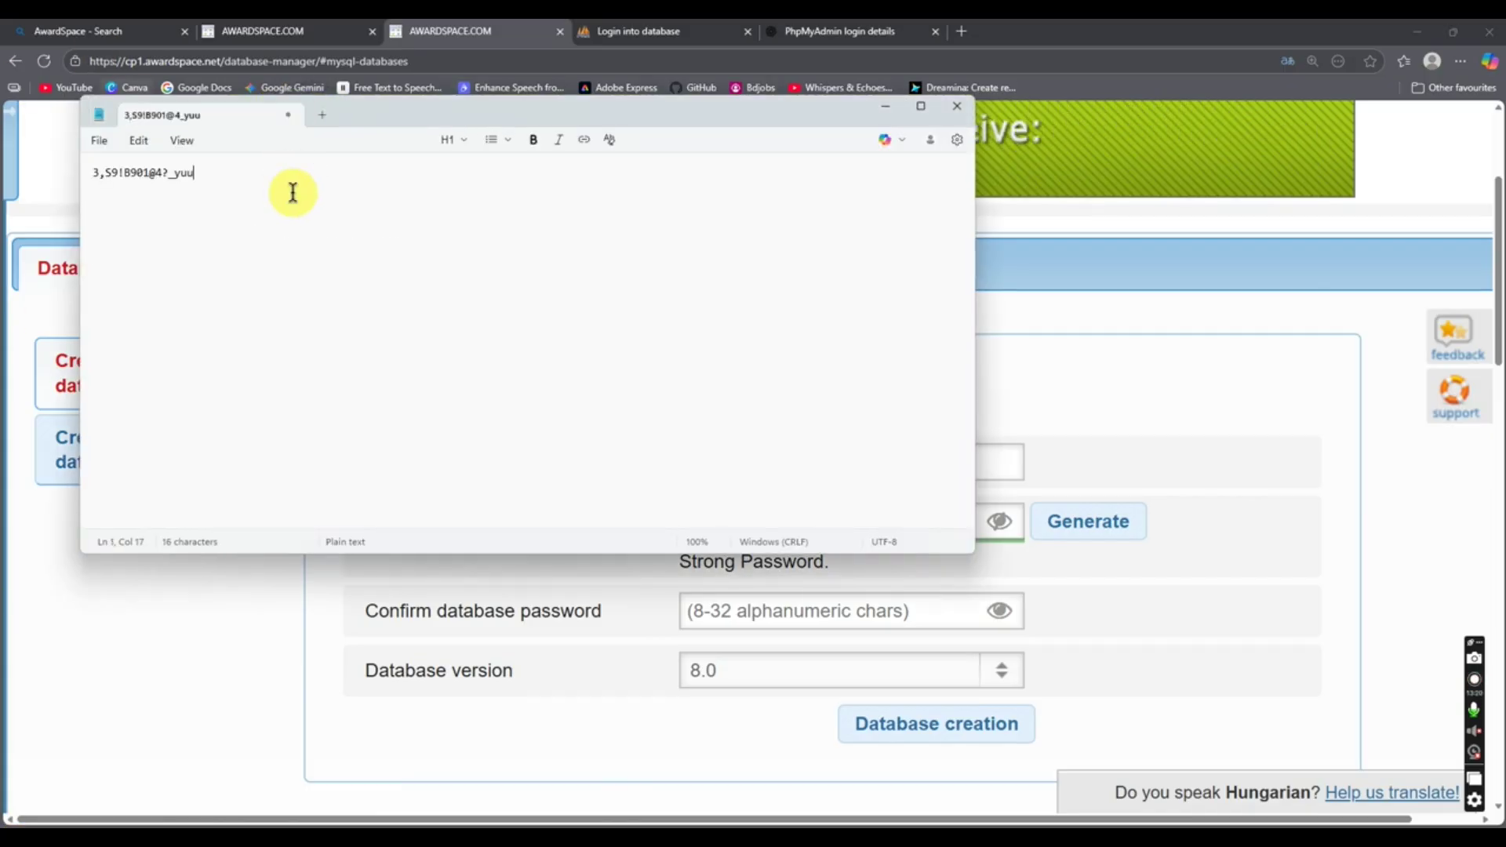
Confirm the password, keep database version 8.0, and create the database
{"action": "left_click", "coordinate": [1179, 422]}
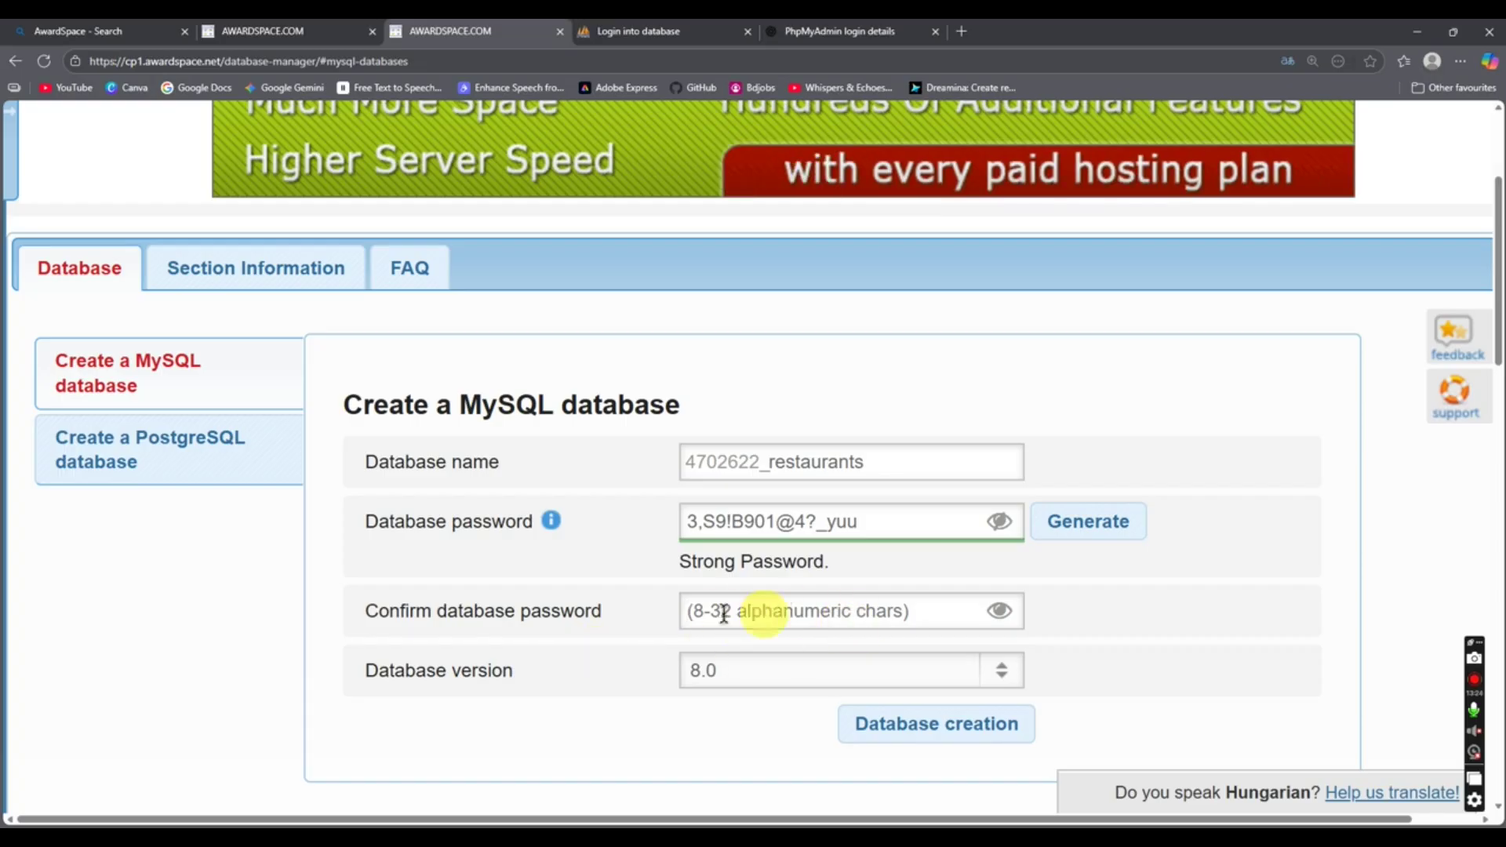
{"action": "key", "text": "ctrl+v"}
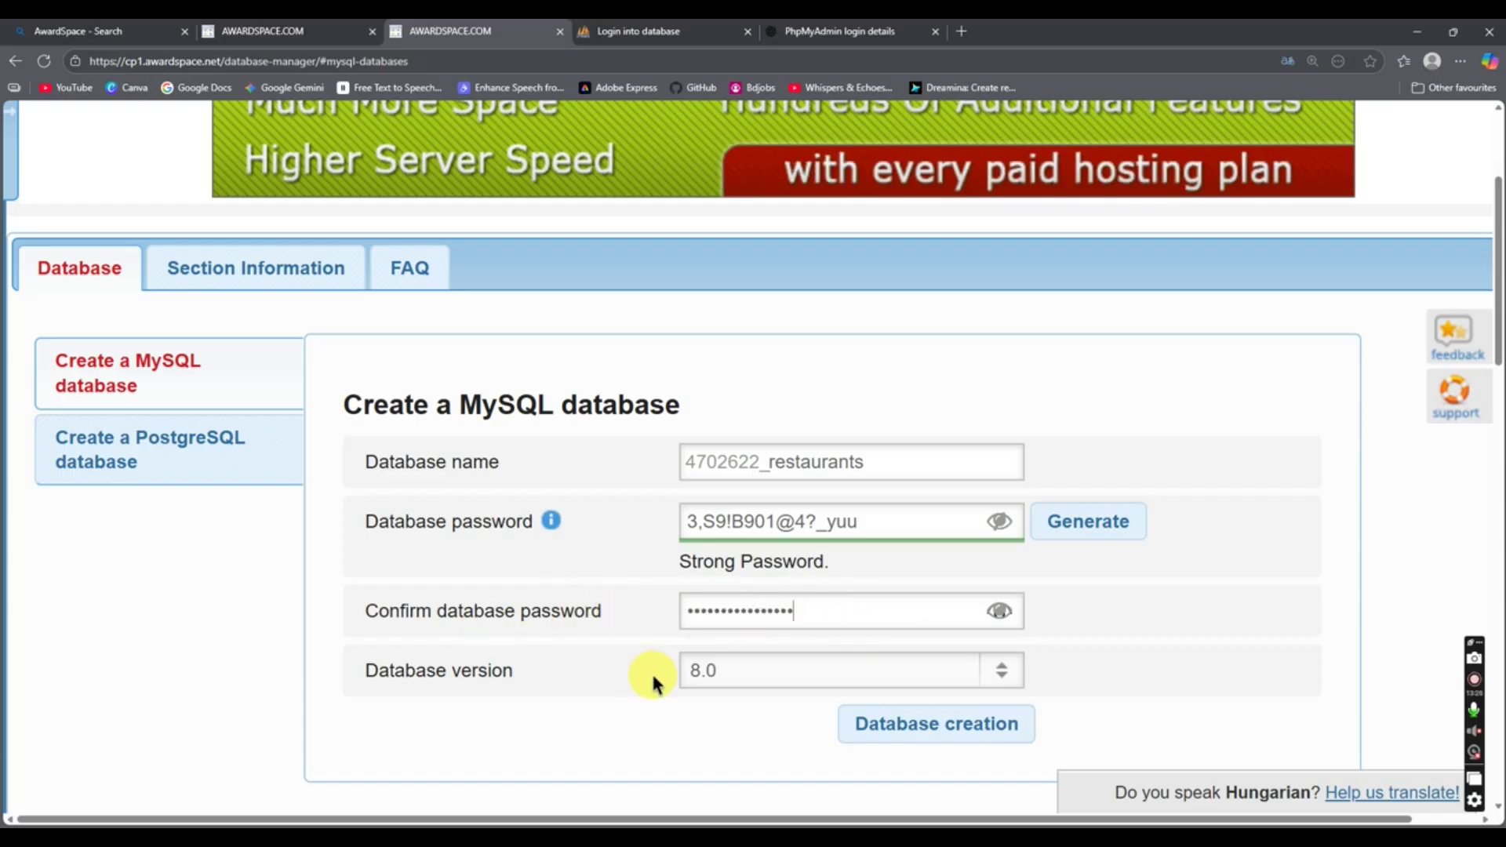
{"action": "left_click", "coordinate": [1000, 612]}
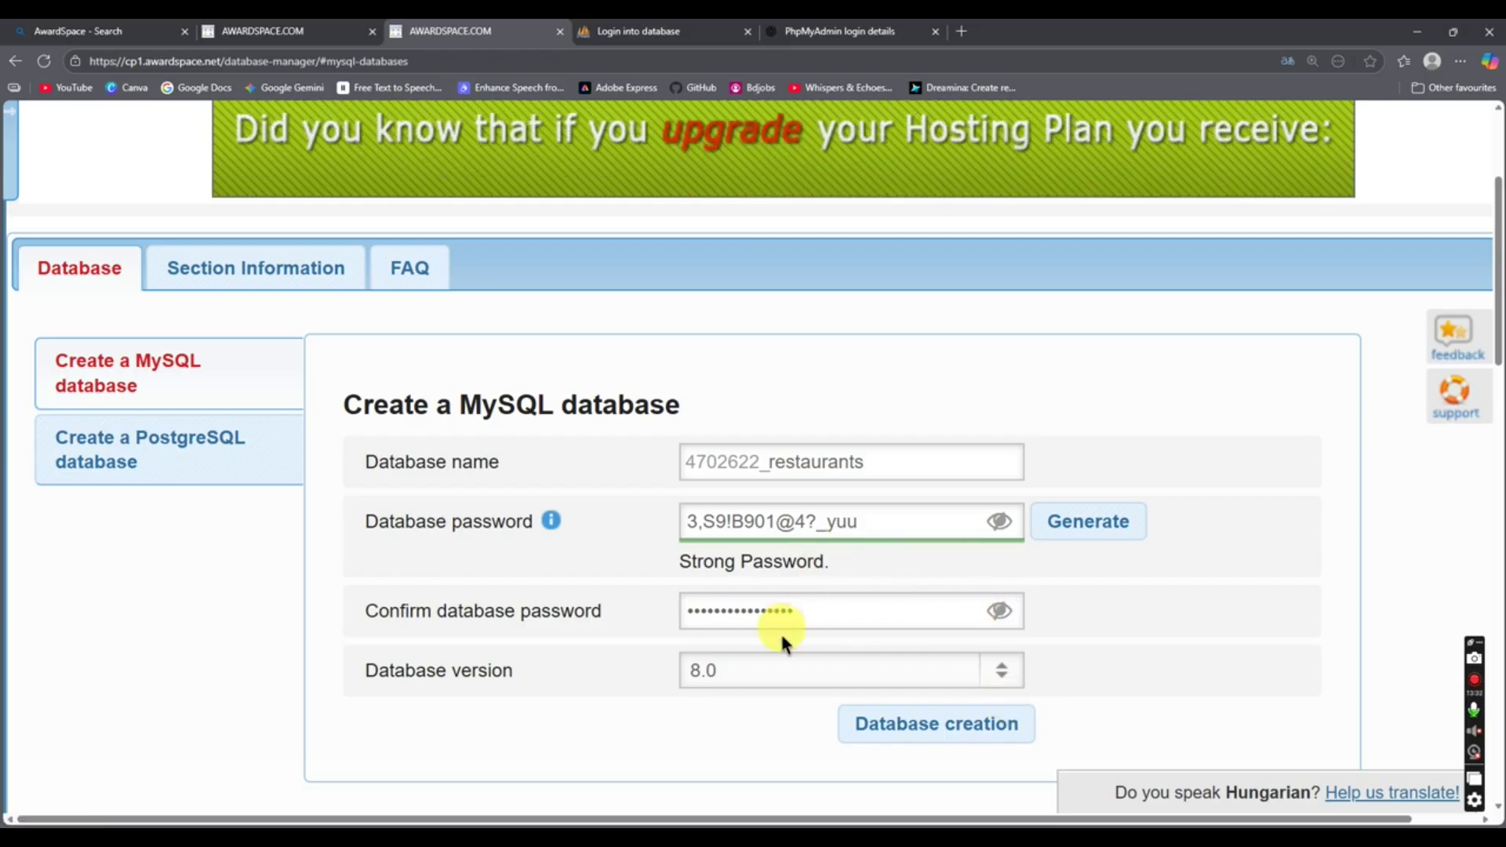
{"action": "left_click", "coordinate": [743, 675]}
{"action": "left_click", "coordinate": [722, 706]}
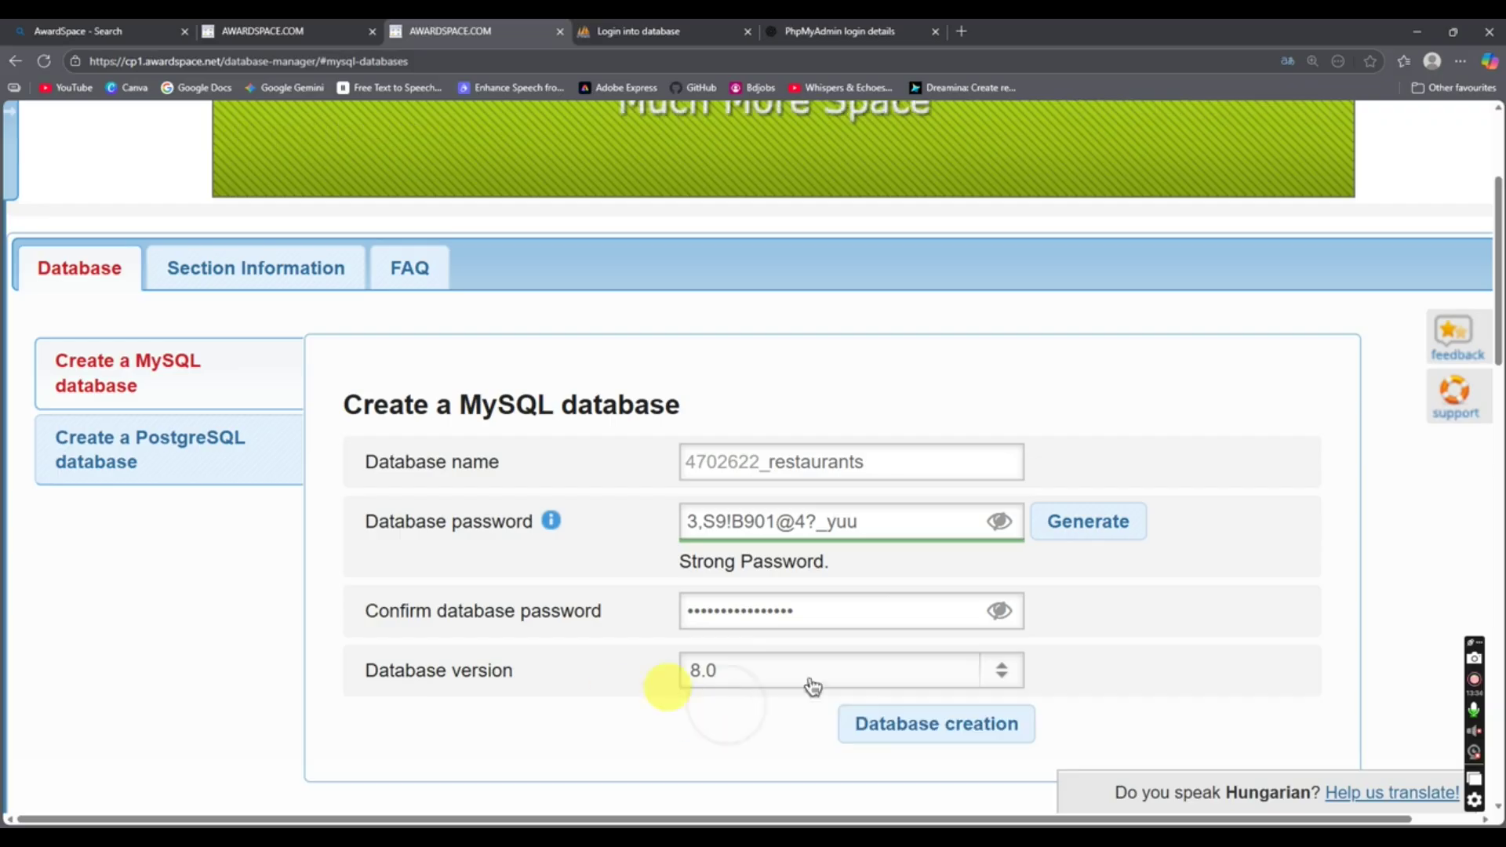
{"action": "left_click", "coordinate": [902, 739]}
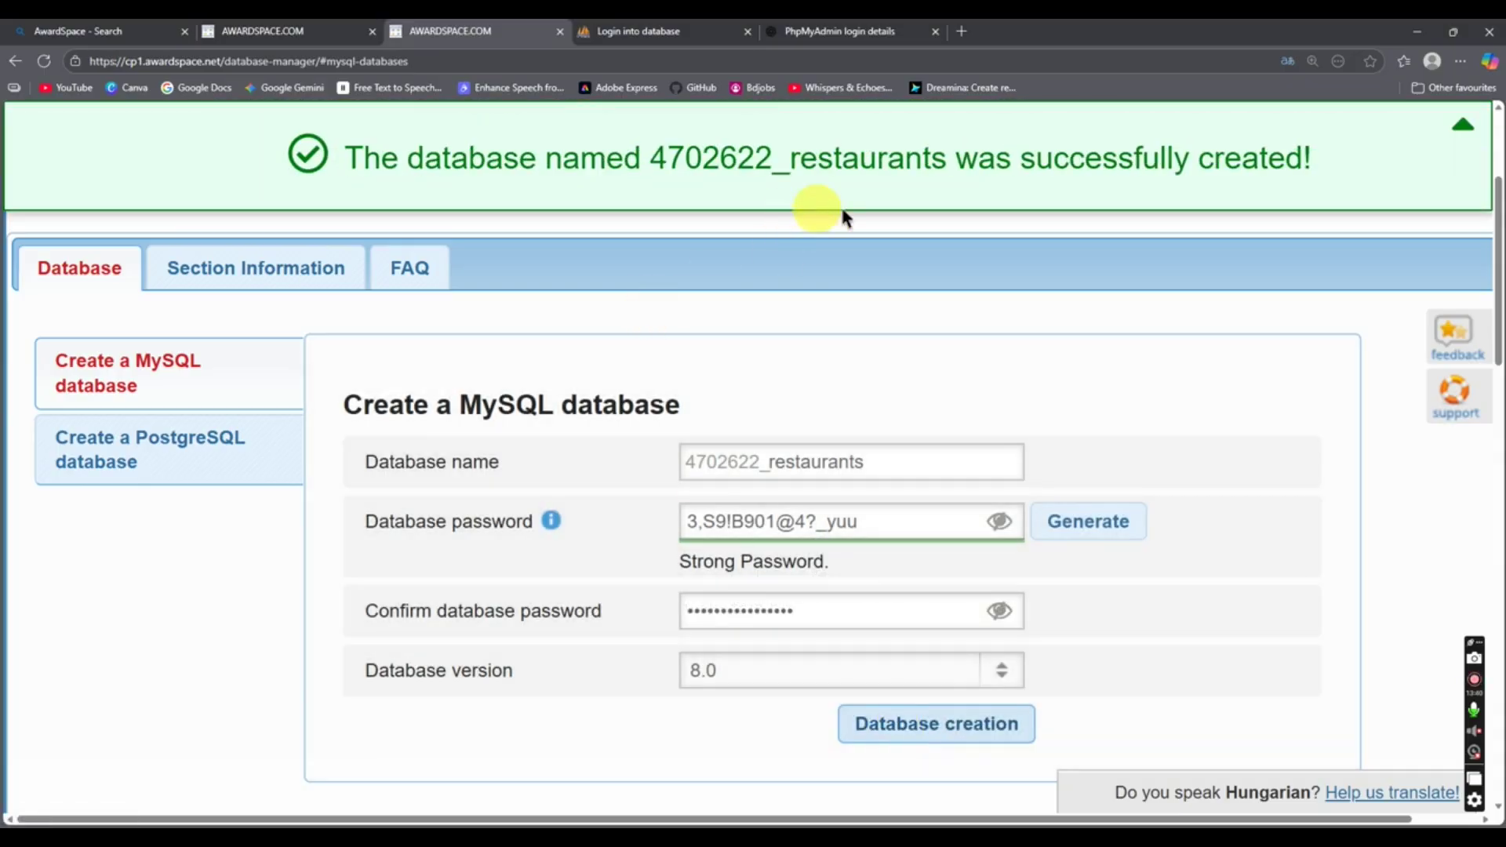
Launch phpMyAdmin in a new tab, close the old login tab, and select 4702622_restaurants
{"action": "scroll", "coordinate": [873, 480], "scroll_direction": "down", "scroll_amount": 9}
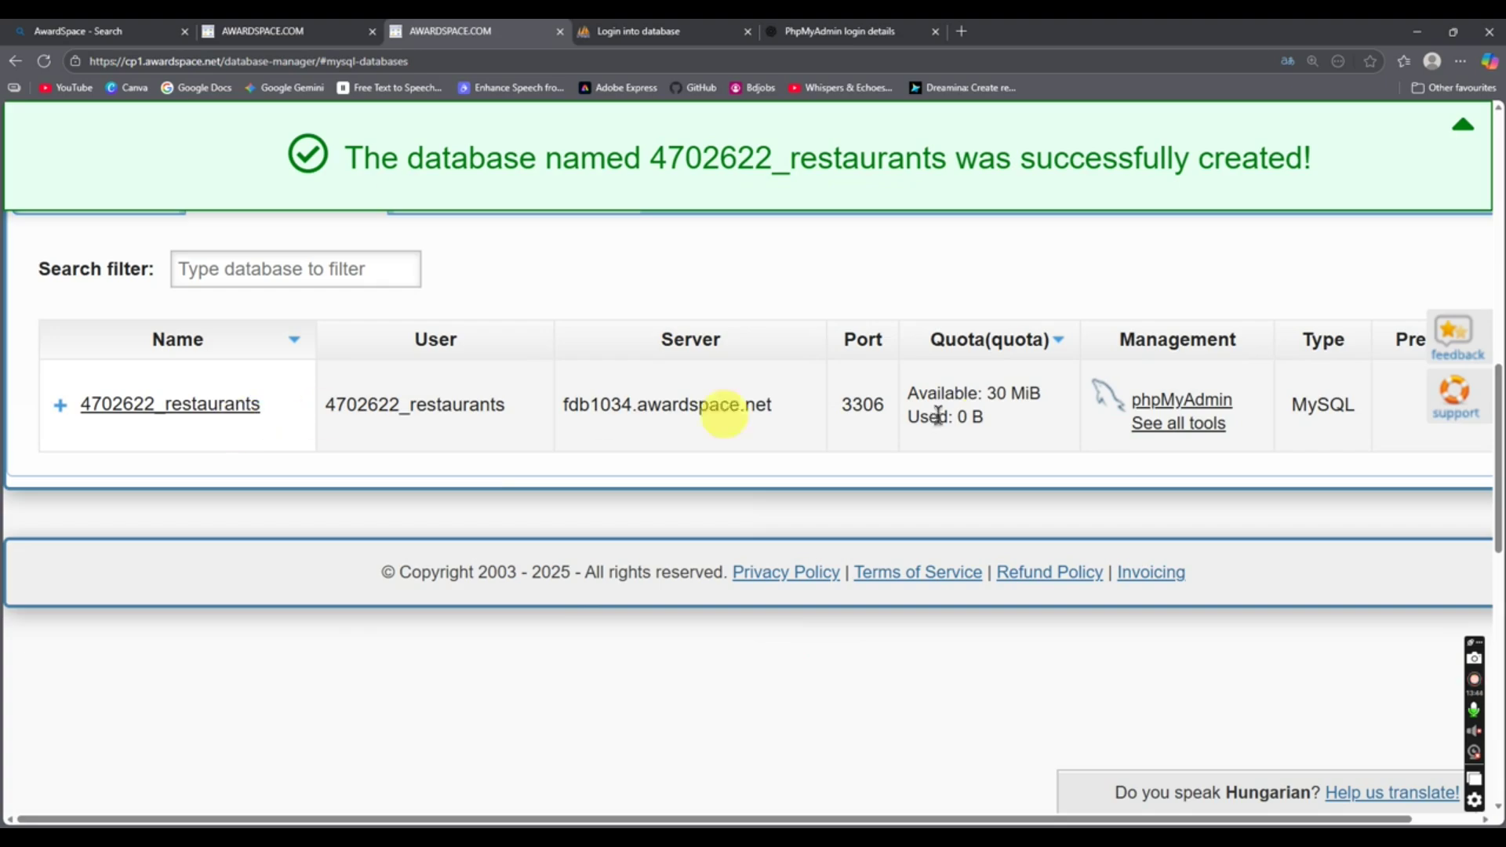
{"action": "left_click", "coordinate": [1186, 401]}
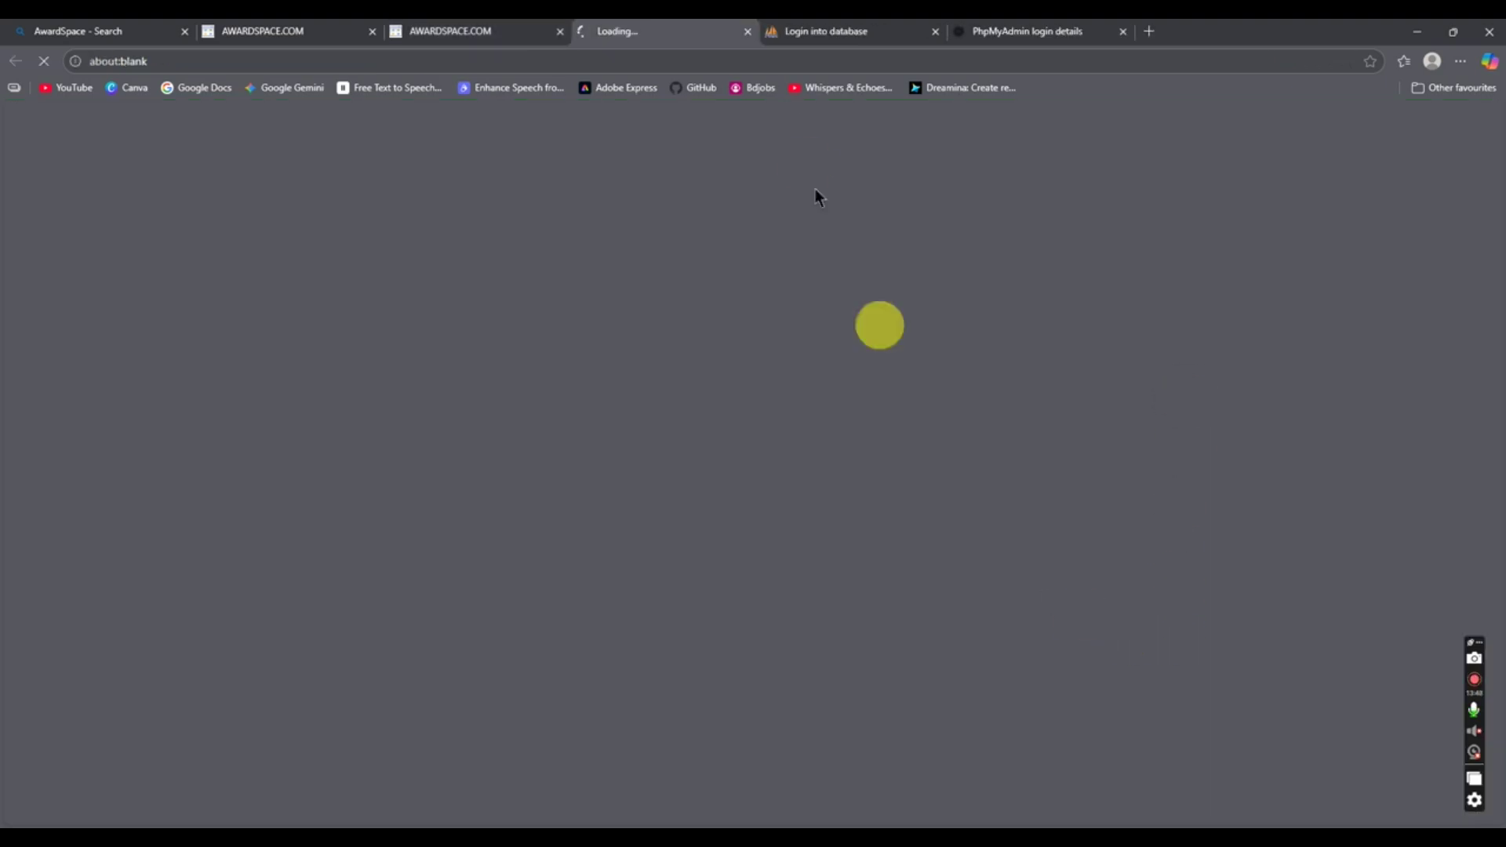
{"action": "left_click", "coordinate": [935, 31]}
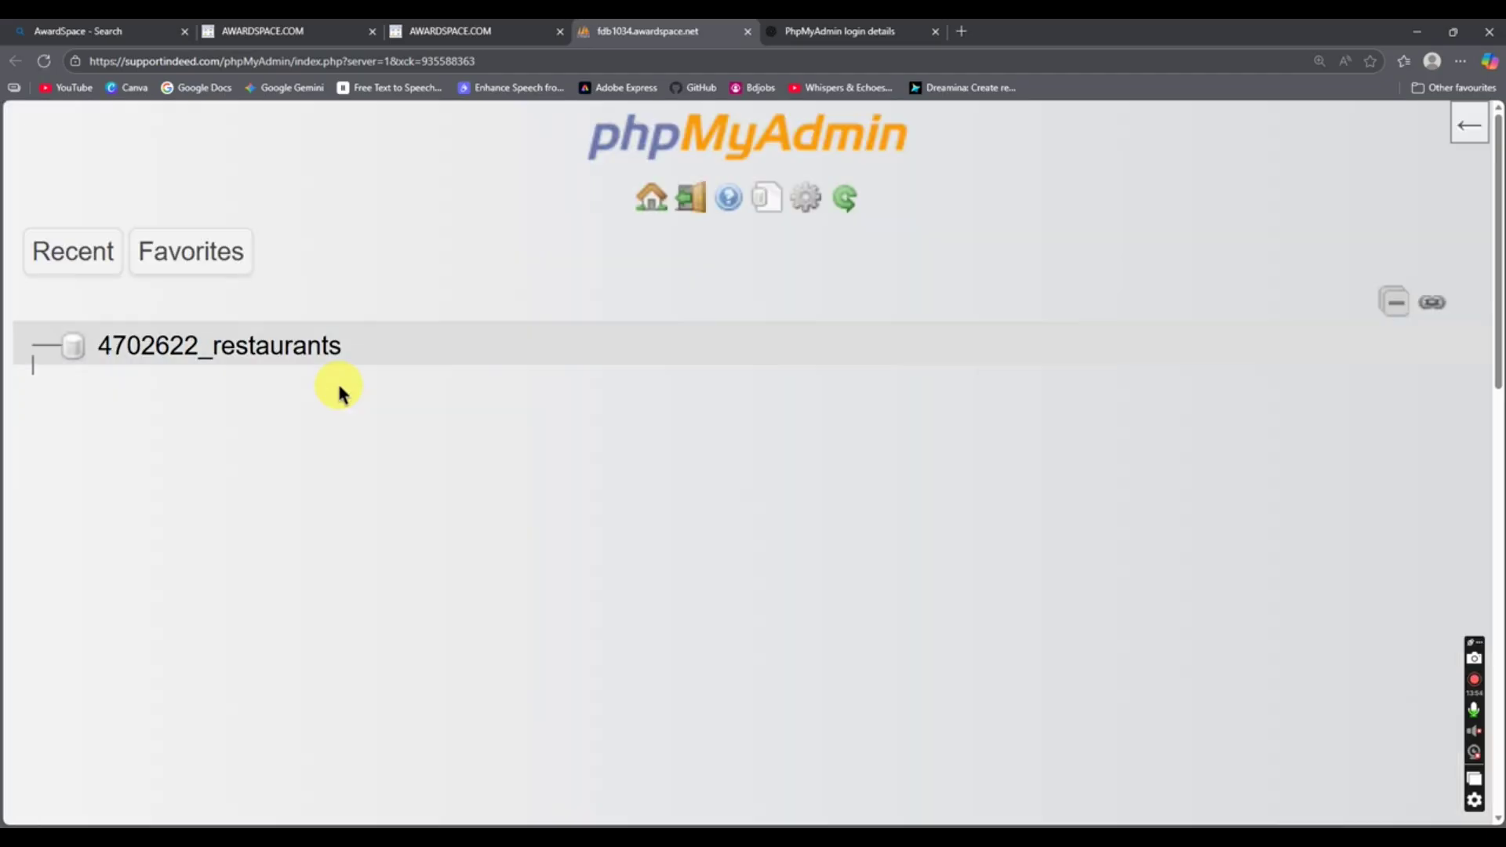
{"action": "key", "text": "ctrl+minus"}
{"action": "key", "text": "ctrl+minus"}
{"action": "key", "text": "ctrl+minus"}
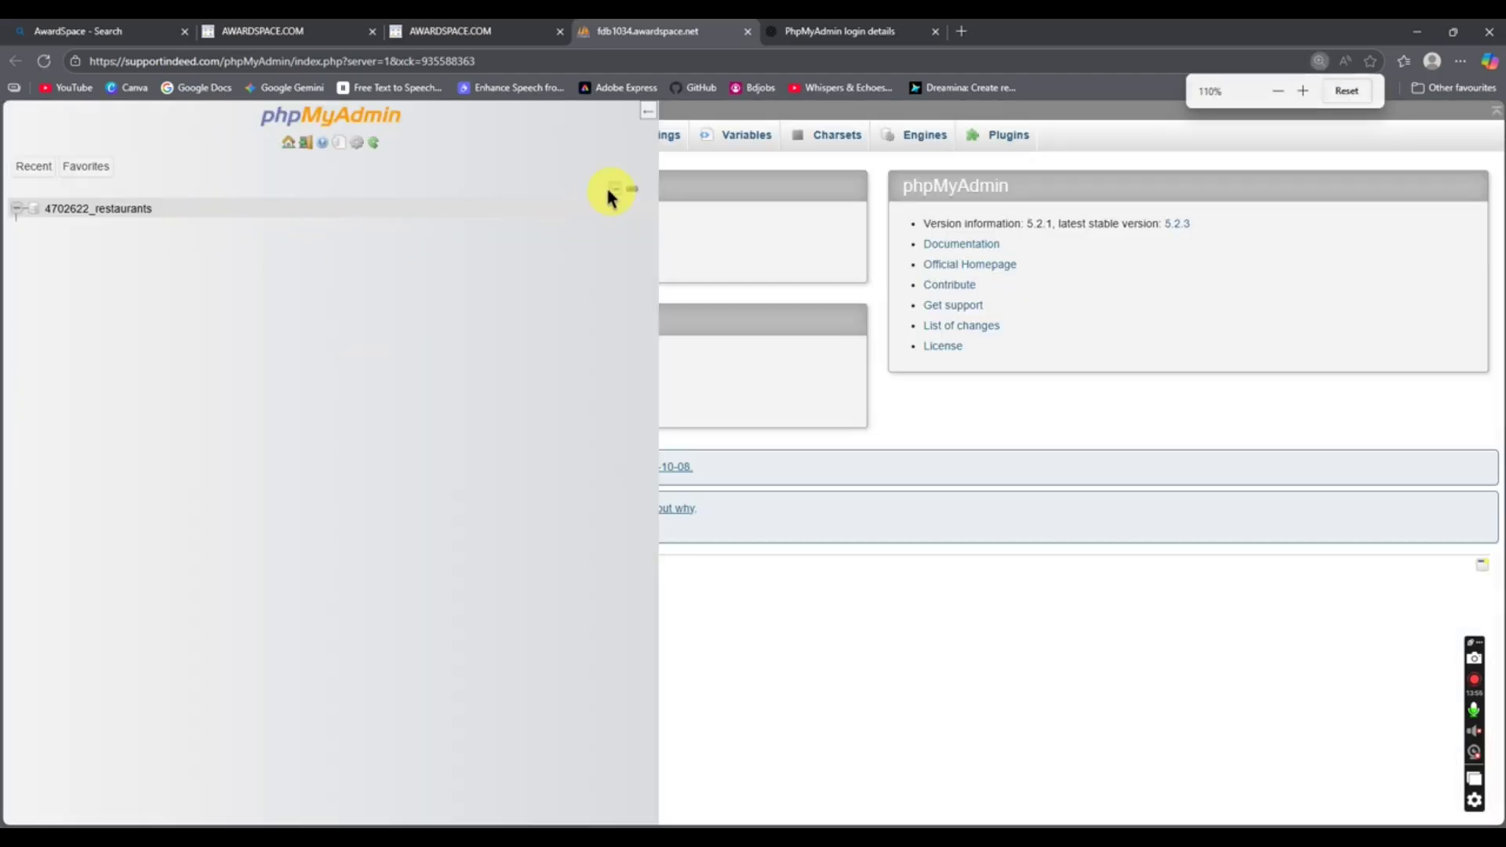
{"action": "left_click", "coordinate": [618, 190]}
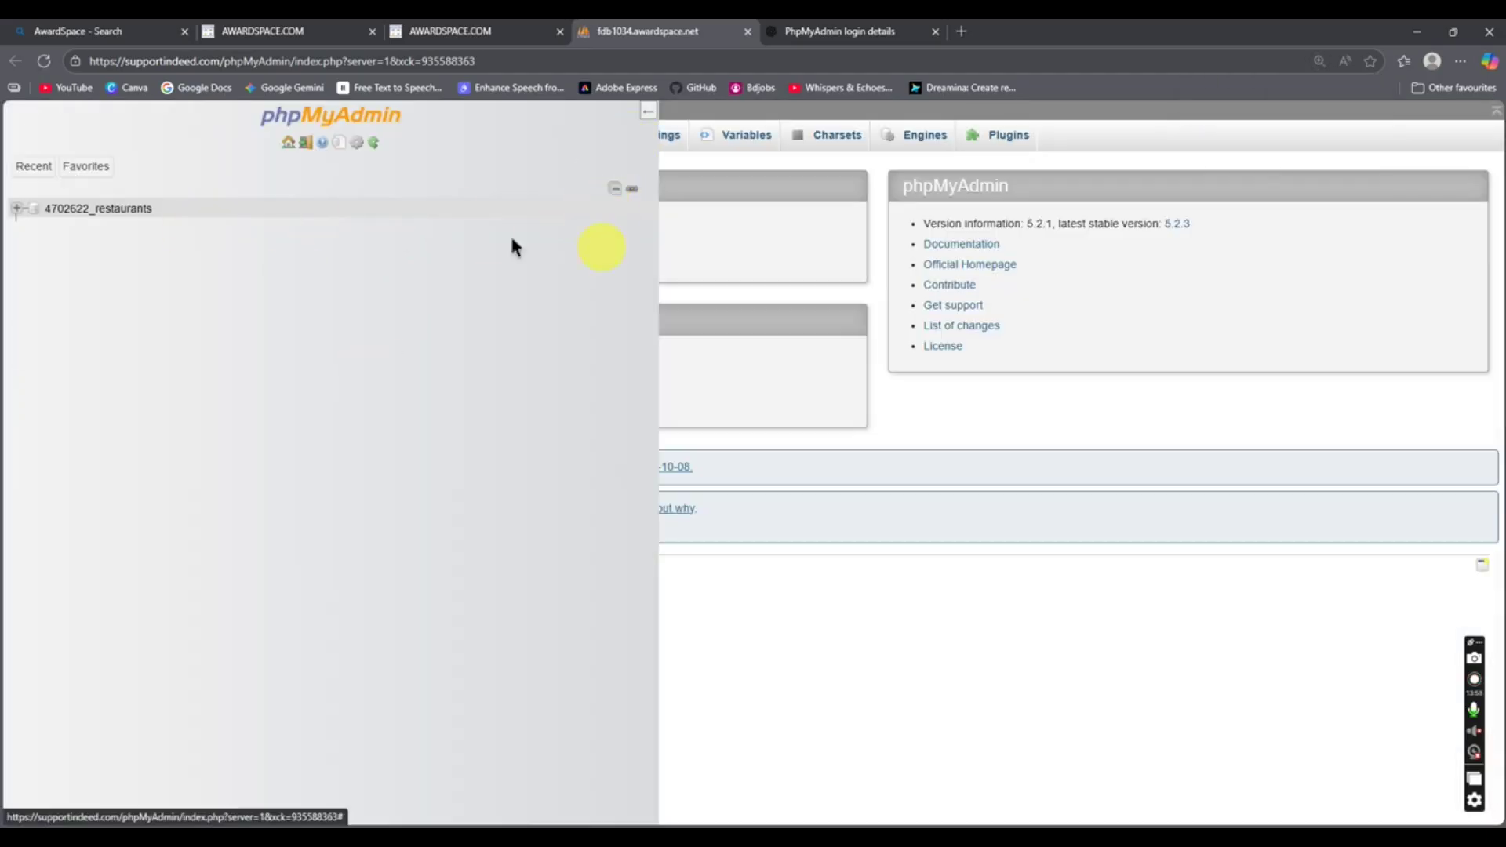
{"action": "left_click", "coordinate": [97, 208]}
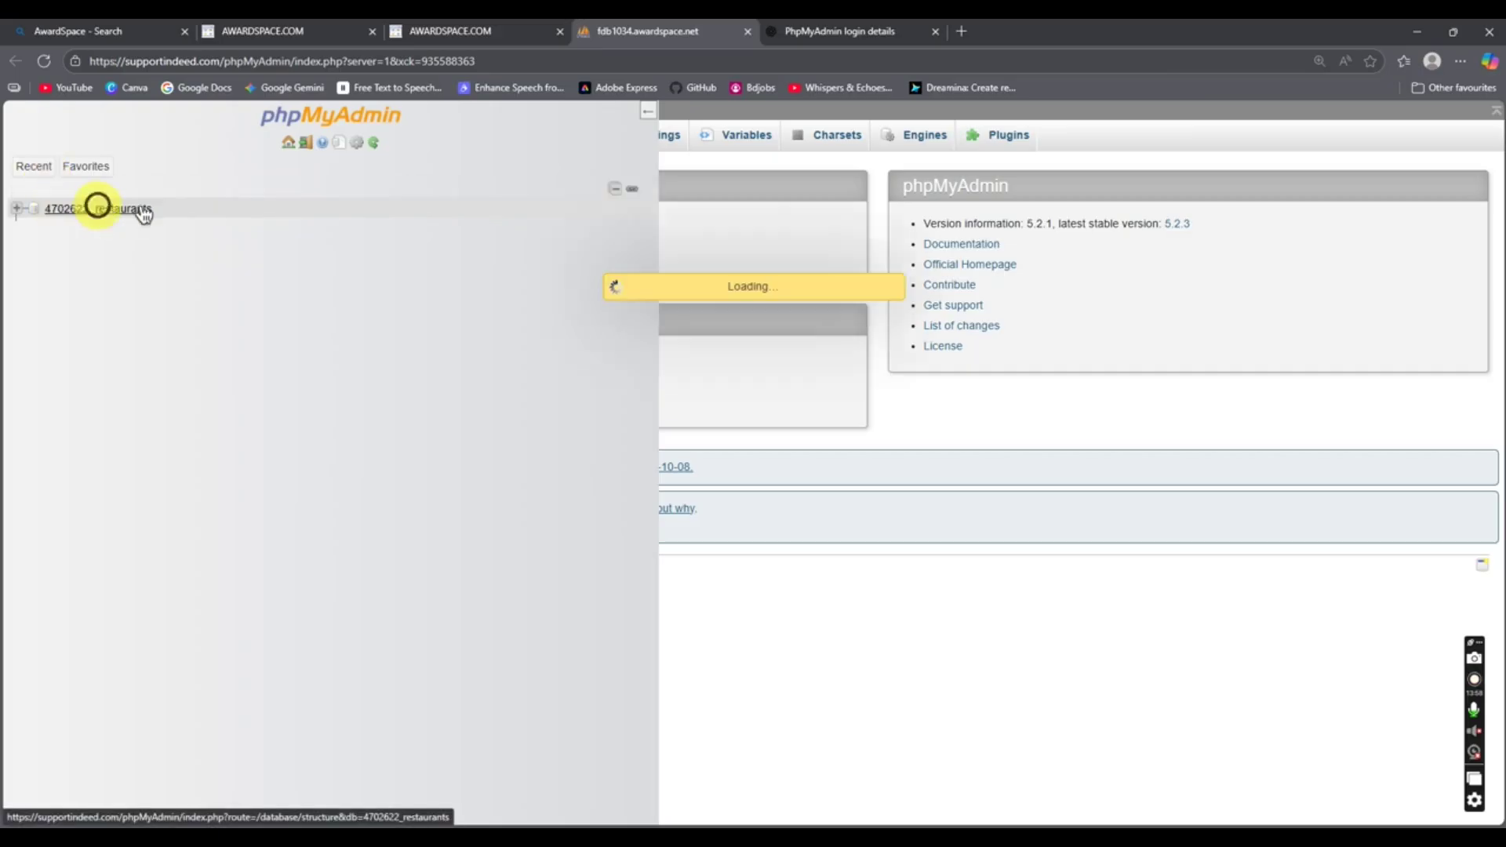
Enlarge phpMyAdmin, locate restaurant_db.sql in the project folder, and open Import for 4702622_restaurants
{"action": "left_click", "coordinate": [648, 114]}
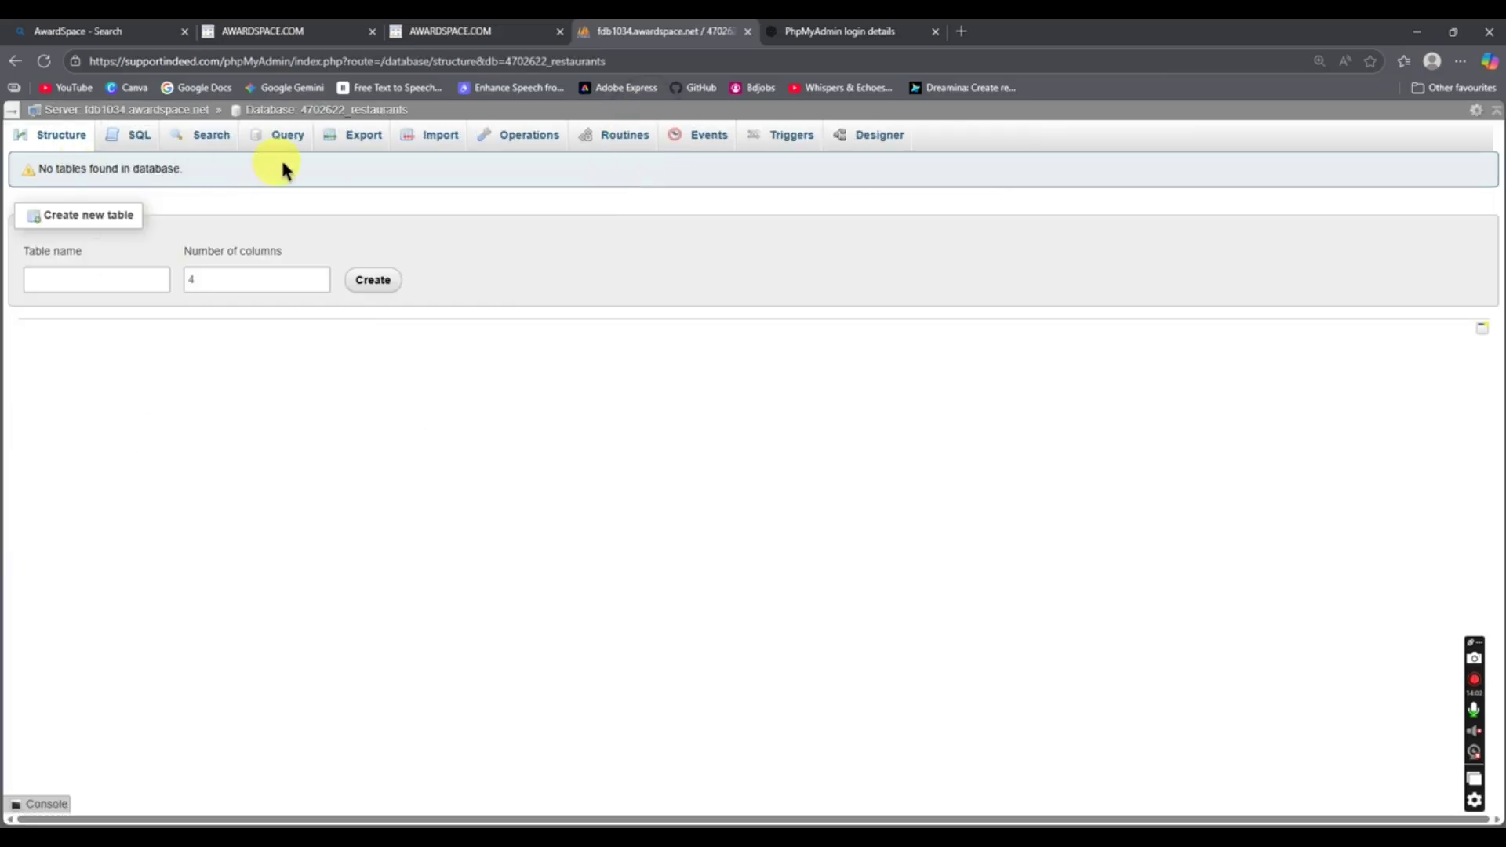
{"action": "key", "text": "ctrl+plus"}
{"action": "key", "text": "ctrl+plus"}
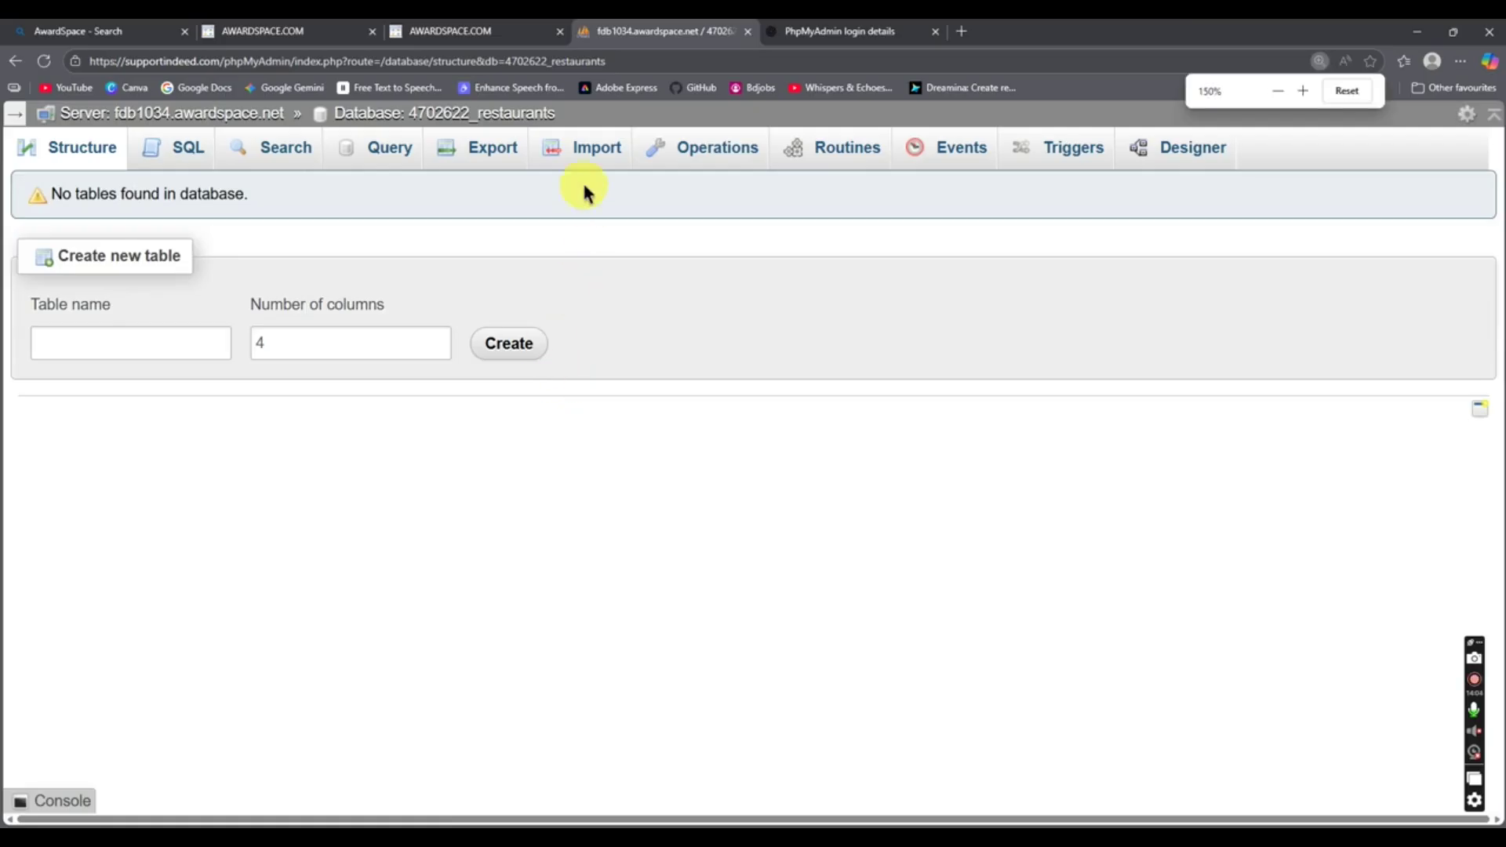
{"action": "key", "text": "alt+Tab"}
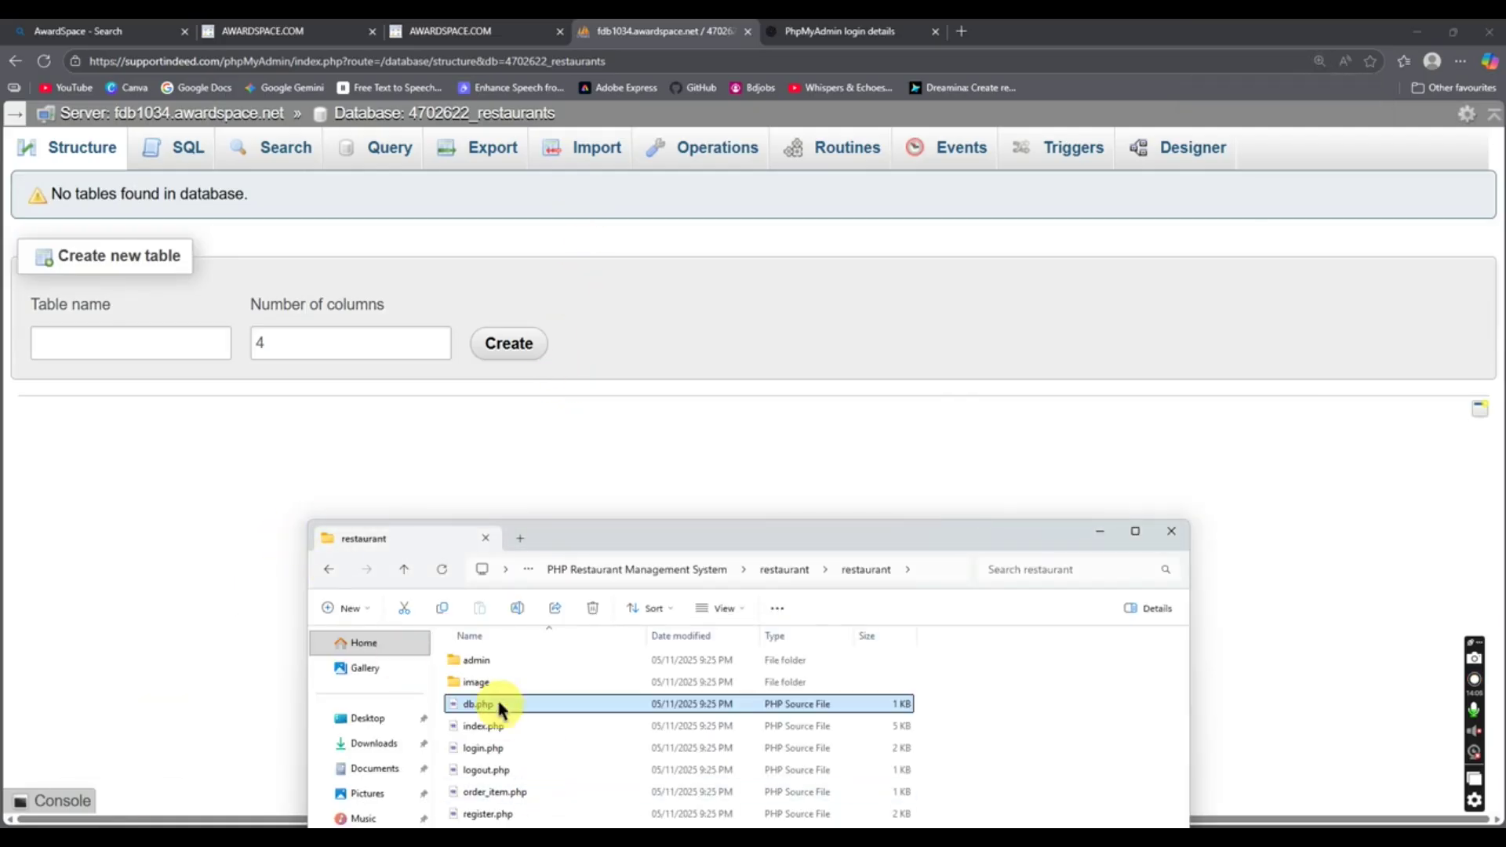
{"action": "left_click", "coordinate": [405, 571]}
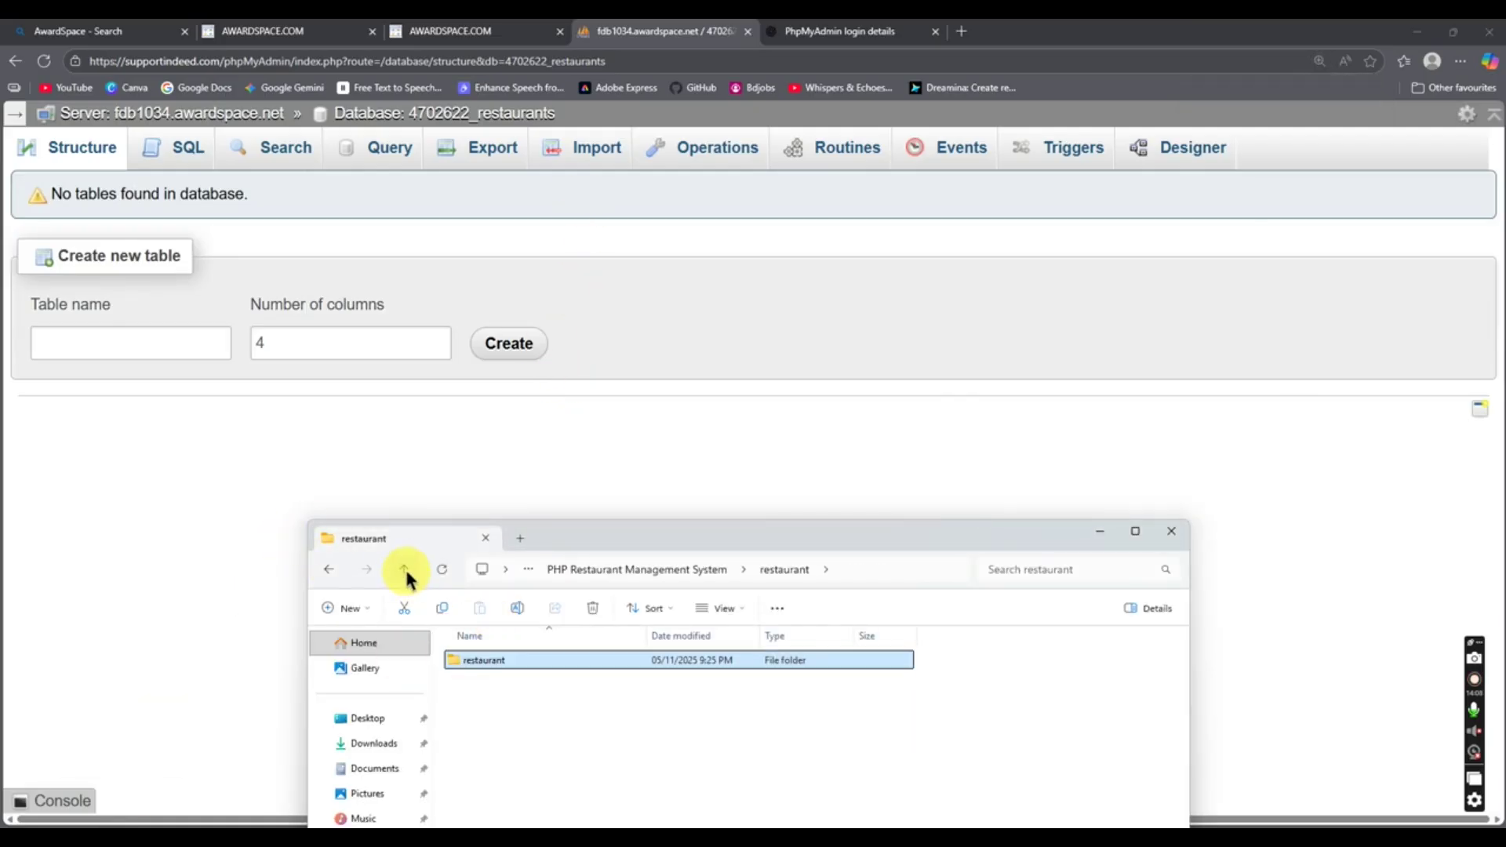
{"action": "left_click", "coordinate": [406, 570]}
{"action": "left_click", "coordinate": [957, 715]}
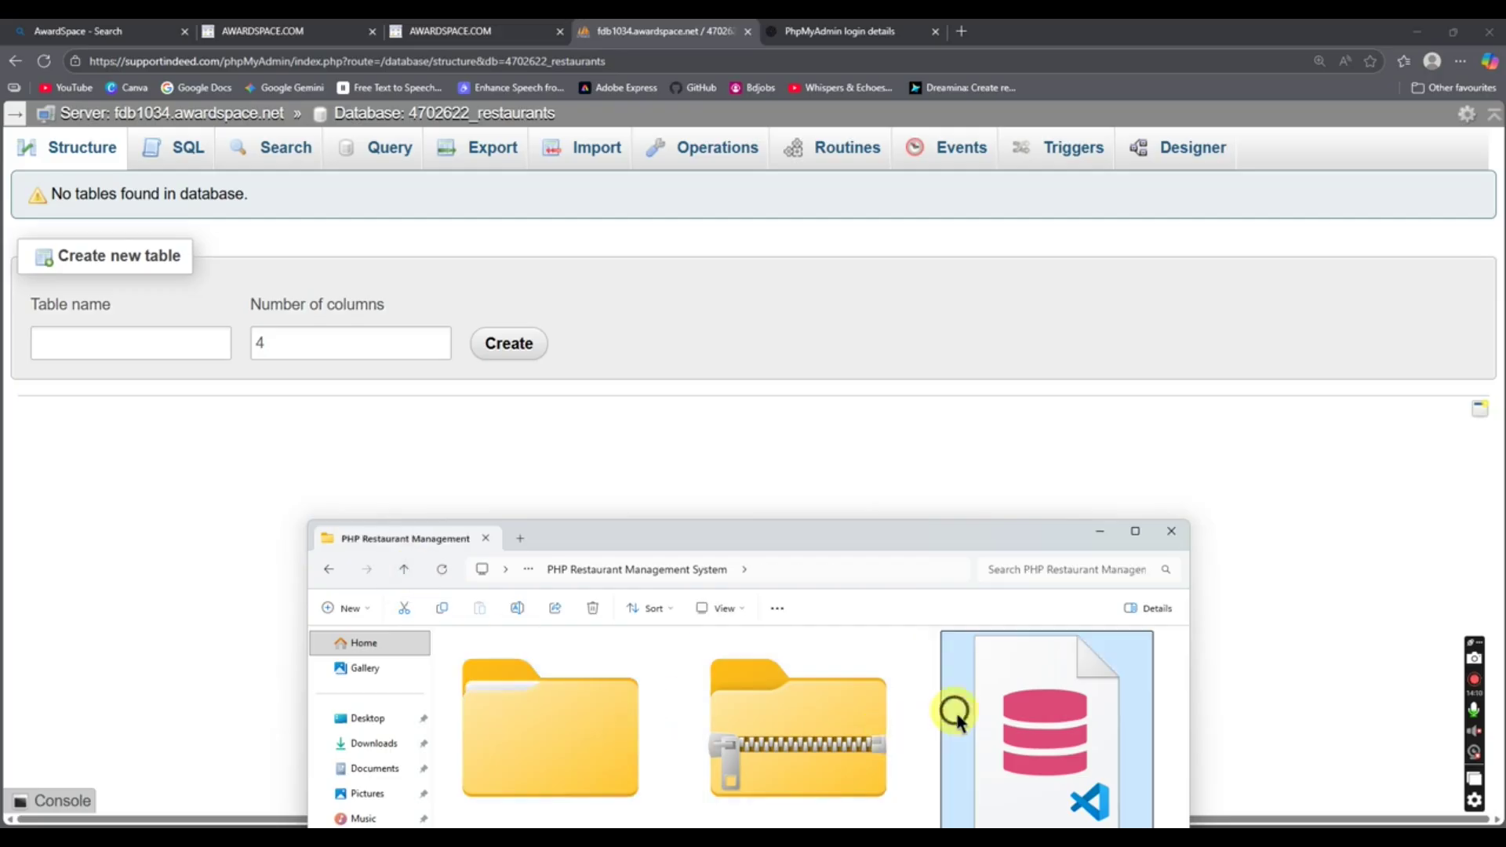
{"action": "left_click_drag", "start_coordinate": [1017, 547], "coordinate": [844, 469]}
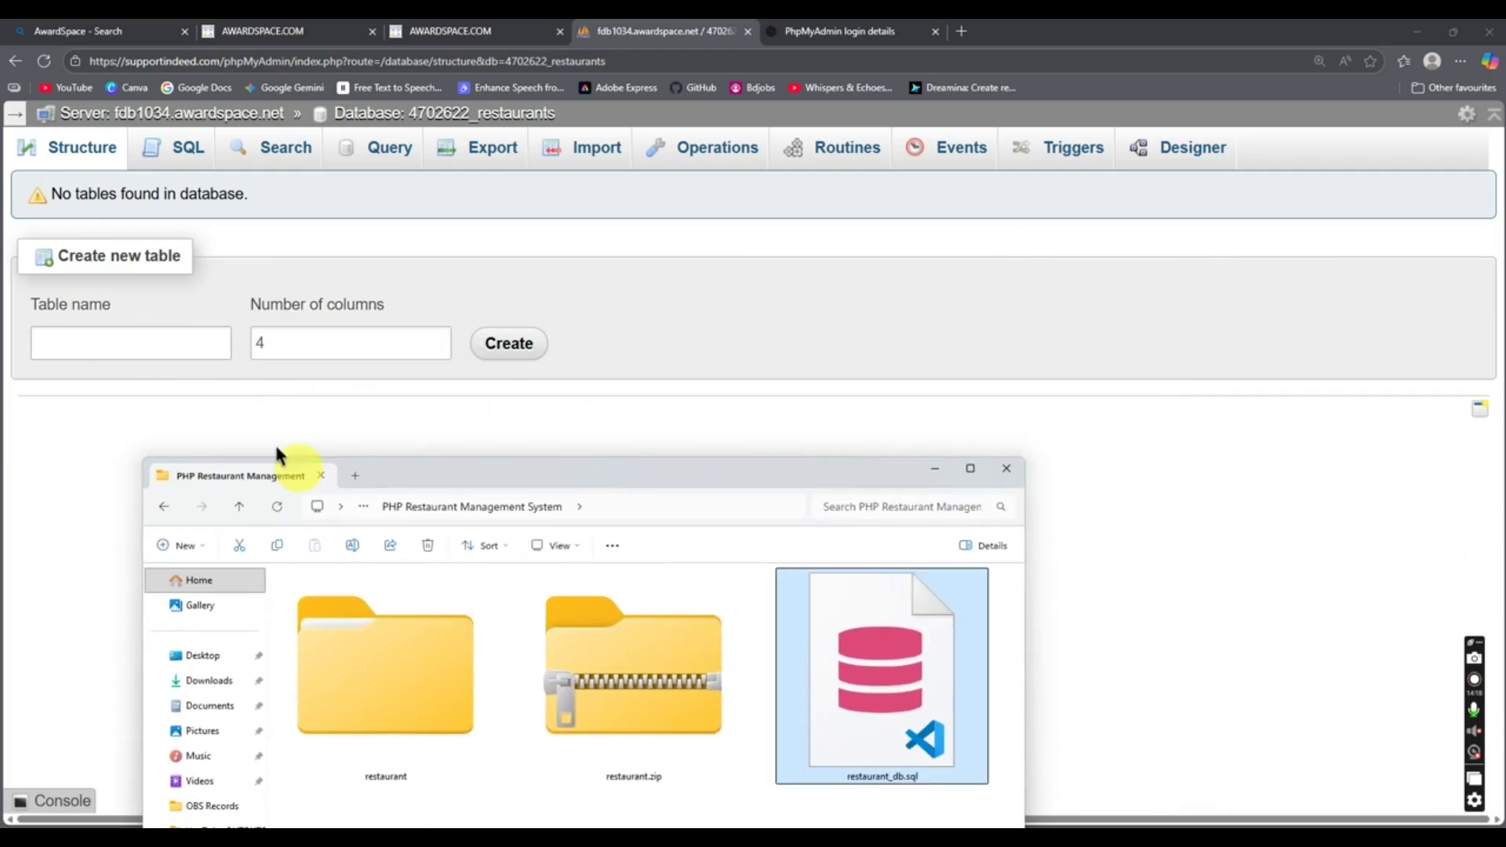
{"action": "left_click", "coordinate": [186, 346]}
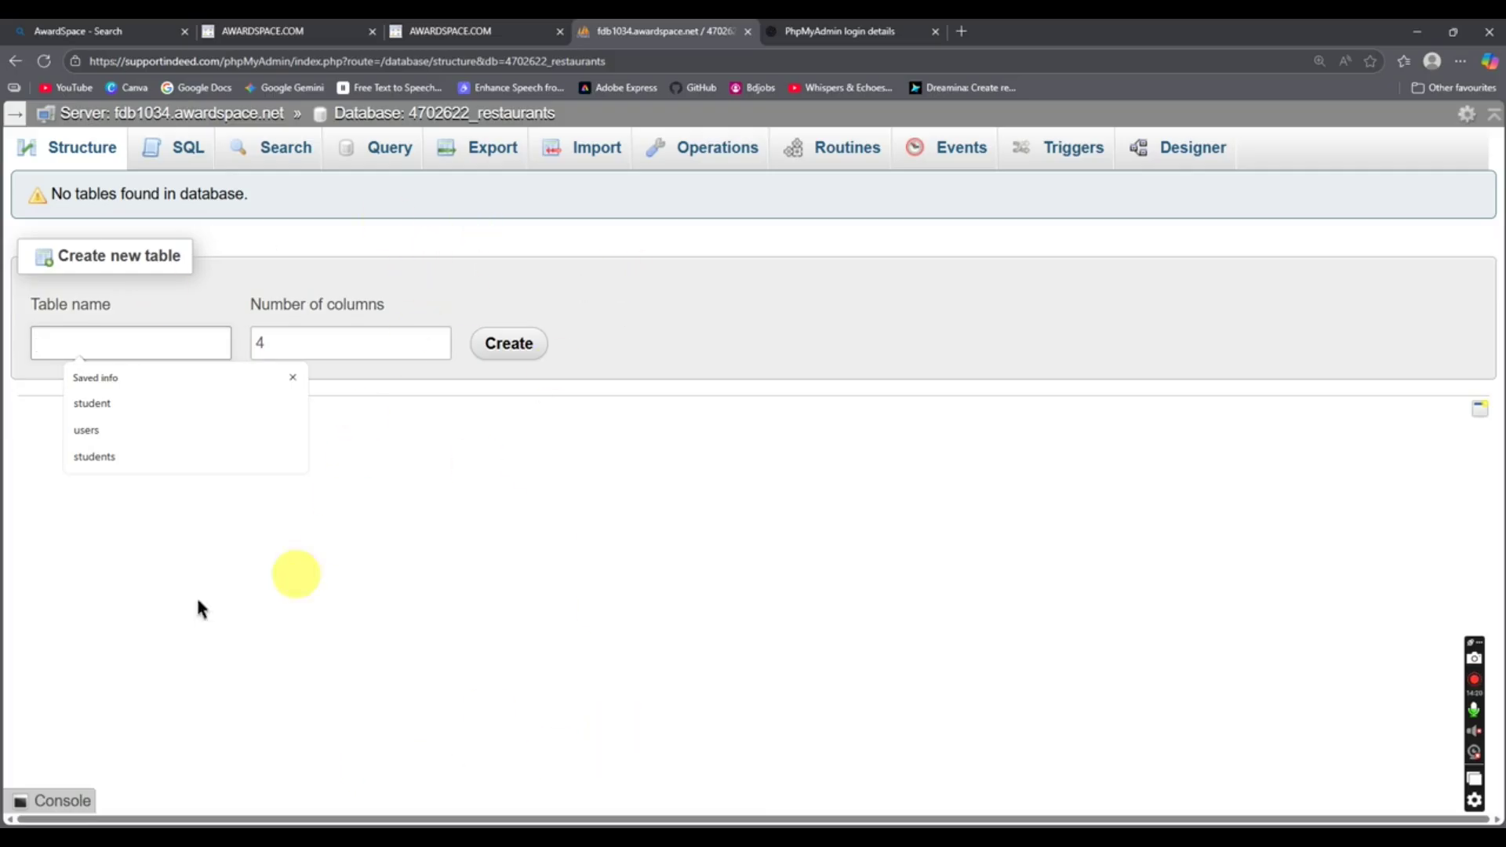
{"action": "left_click", "coordinate": [601, 153]}
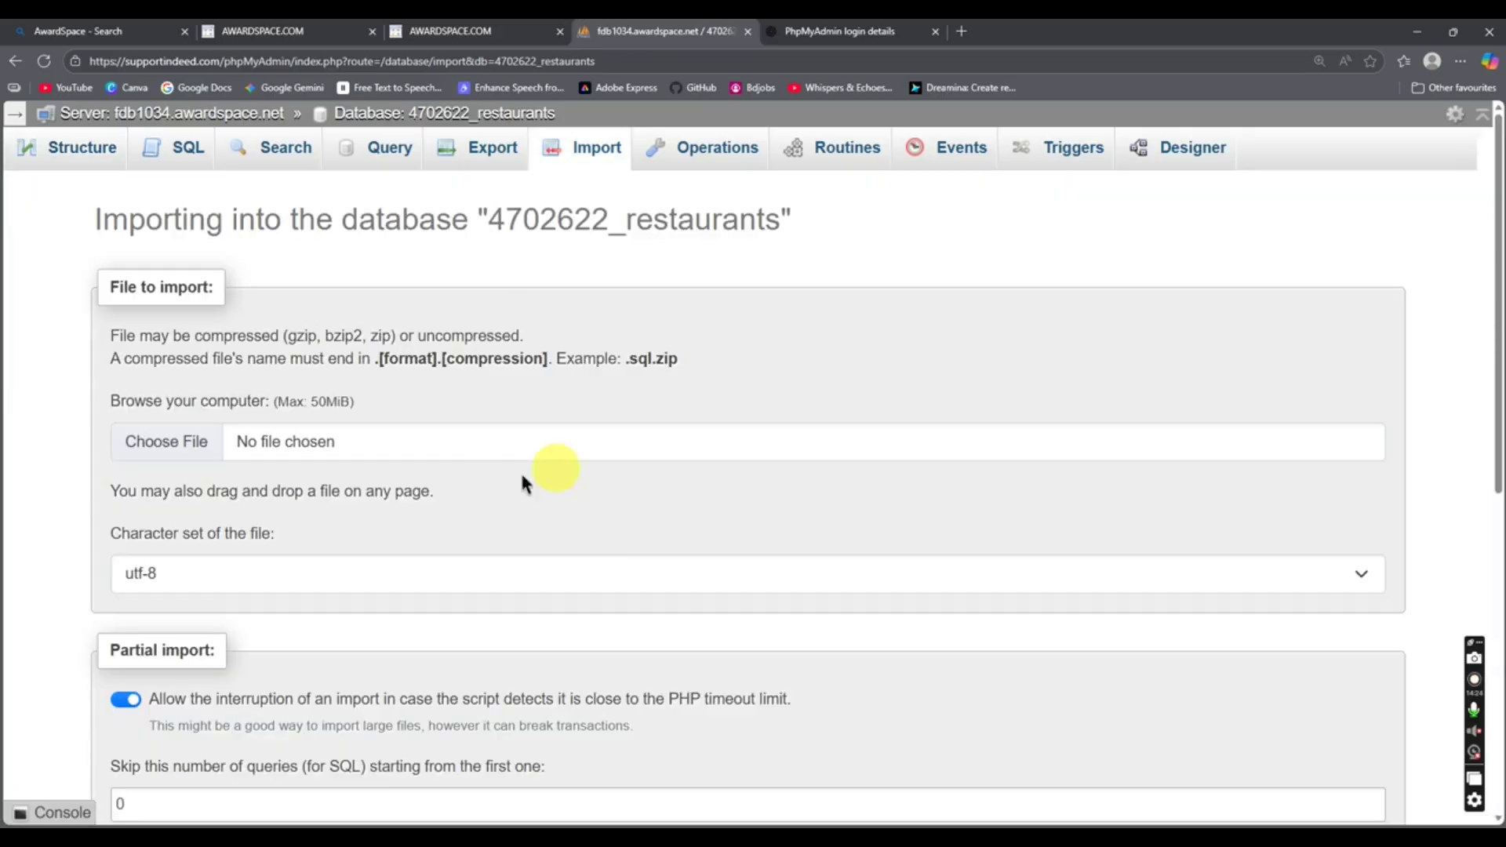
Import restaurant_db.sql into the 4702622_restaurants database
{"action": "left_click", "coordinate": [171, 440]}
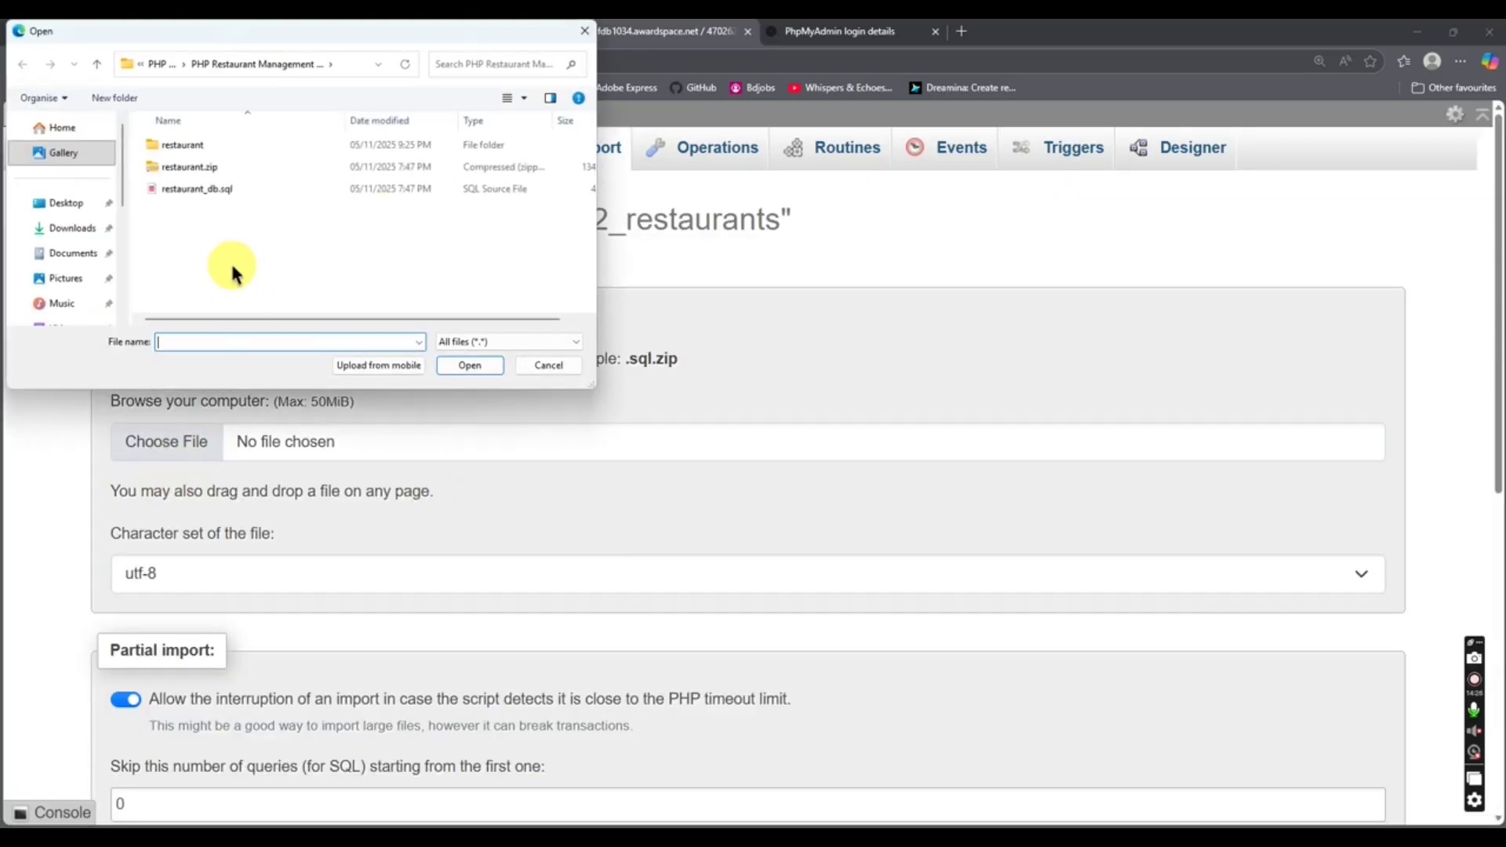
{"action": "left_click", "coordinate": [210, 193]}
{"action": "left_click", "coordinate": [477, 364]}
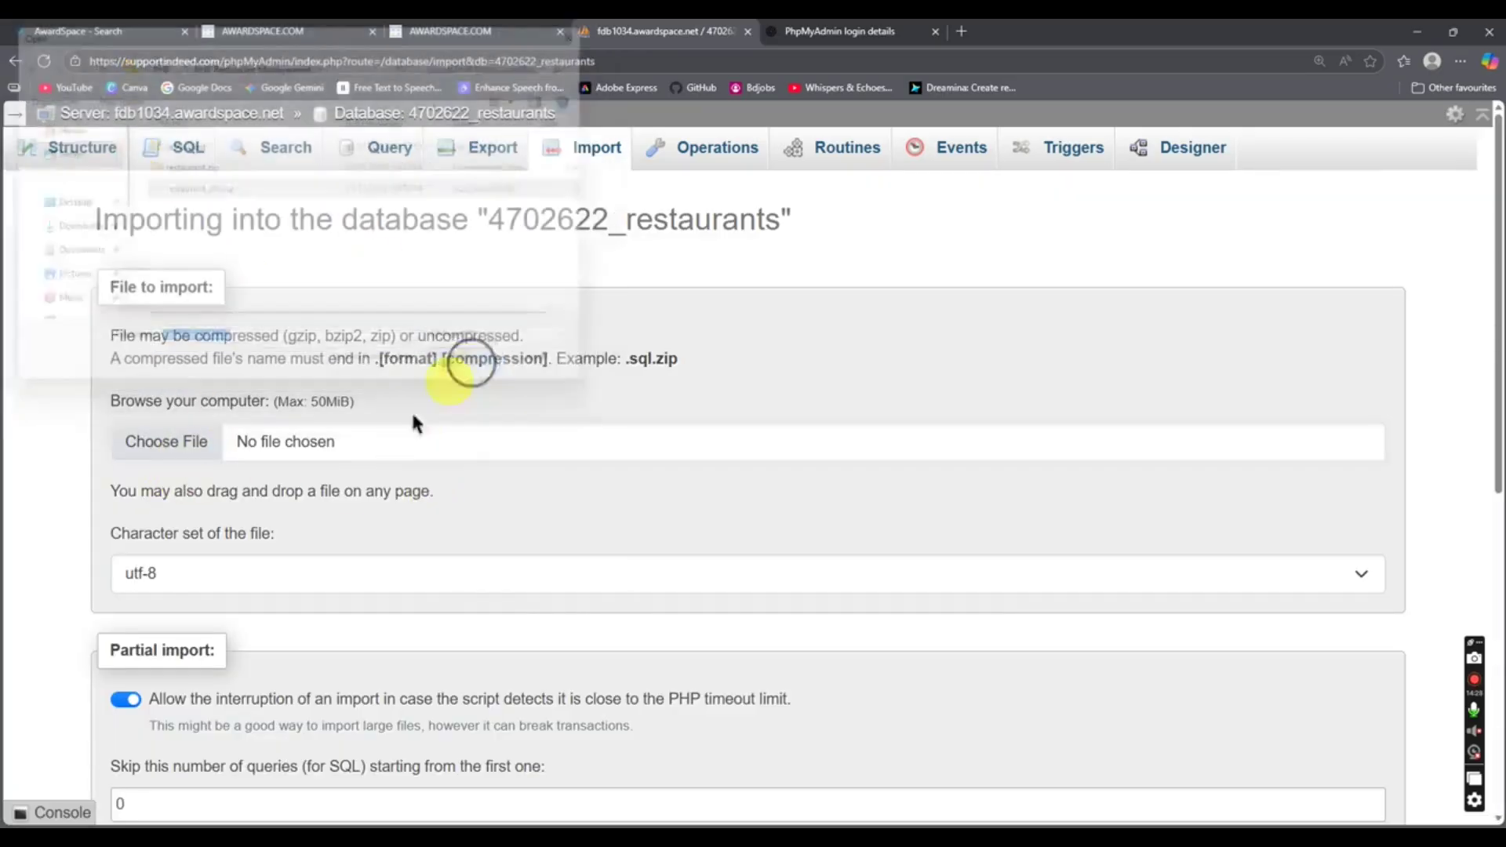
{"action": "scroll", "coordinate": [236, 579], "scroll_direction": "down", "scroll_amount": 8}
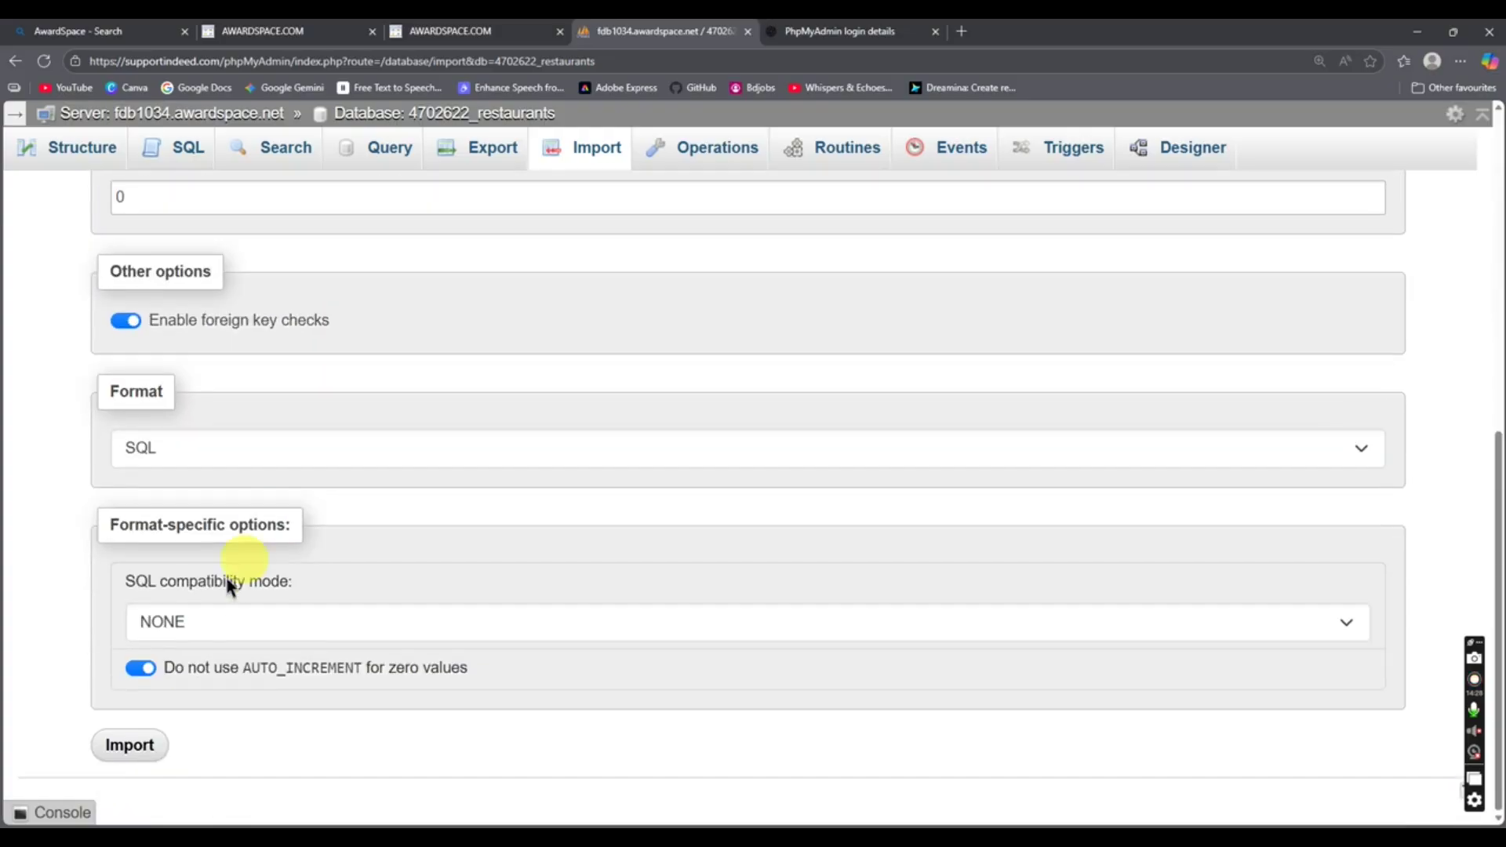
{"action": "left_click", "coordinate": [141, 757]}
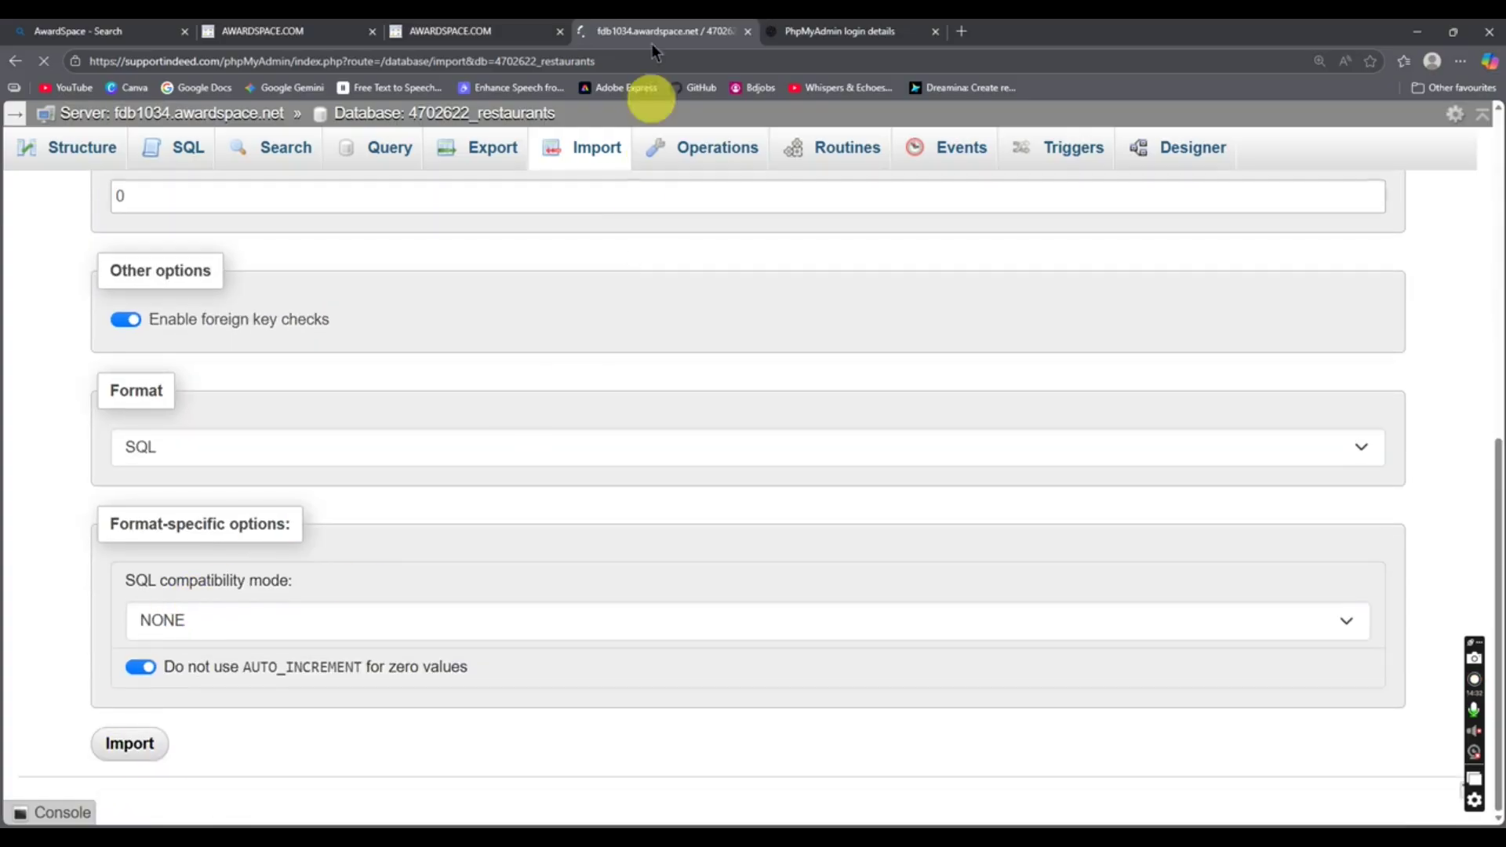
Confirm the menu_items, orders and users tables exist, then return to the AwardSpace domain manager
{"action": "scroll", "coordinate": [369, 430], "scroll_direction": "down", "scroll_amount": 12}
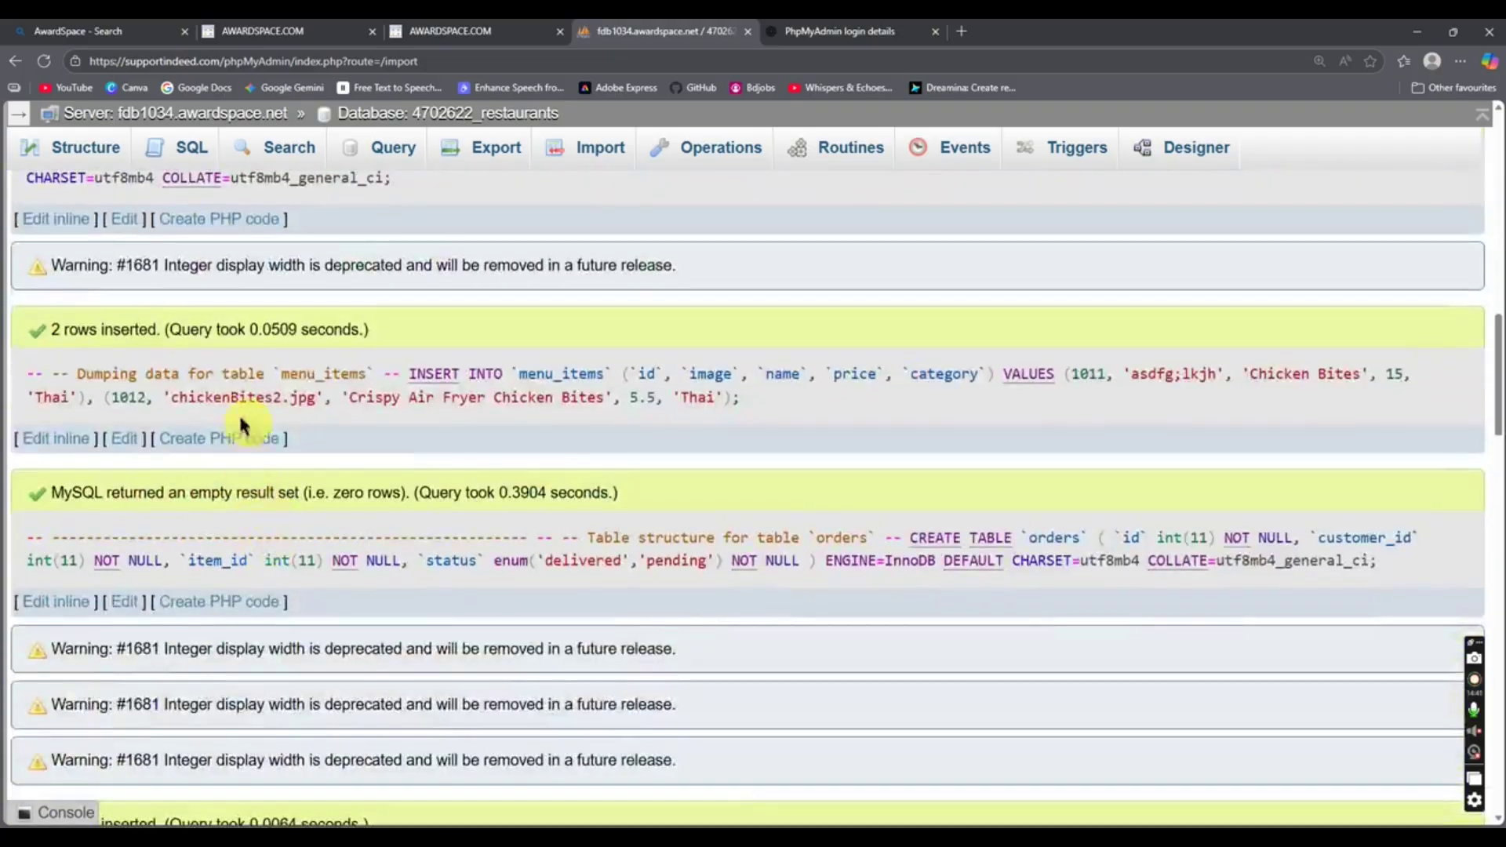
{"action": "scroll", "coordinate": [286, 437], "scroll_direction": "up", "scroll_amount": 3}
{"action": "left_click", "coordinate": [39, 149]}
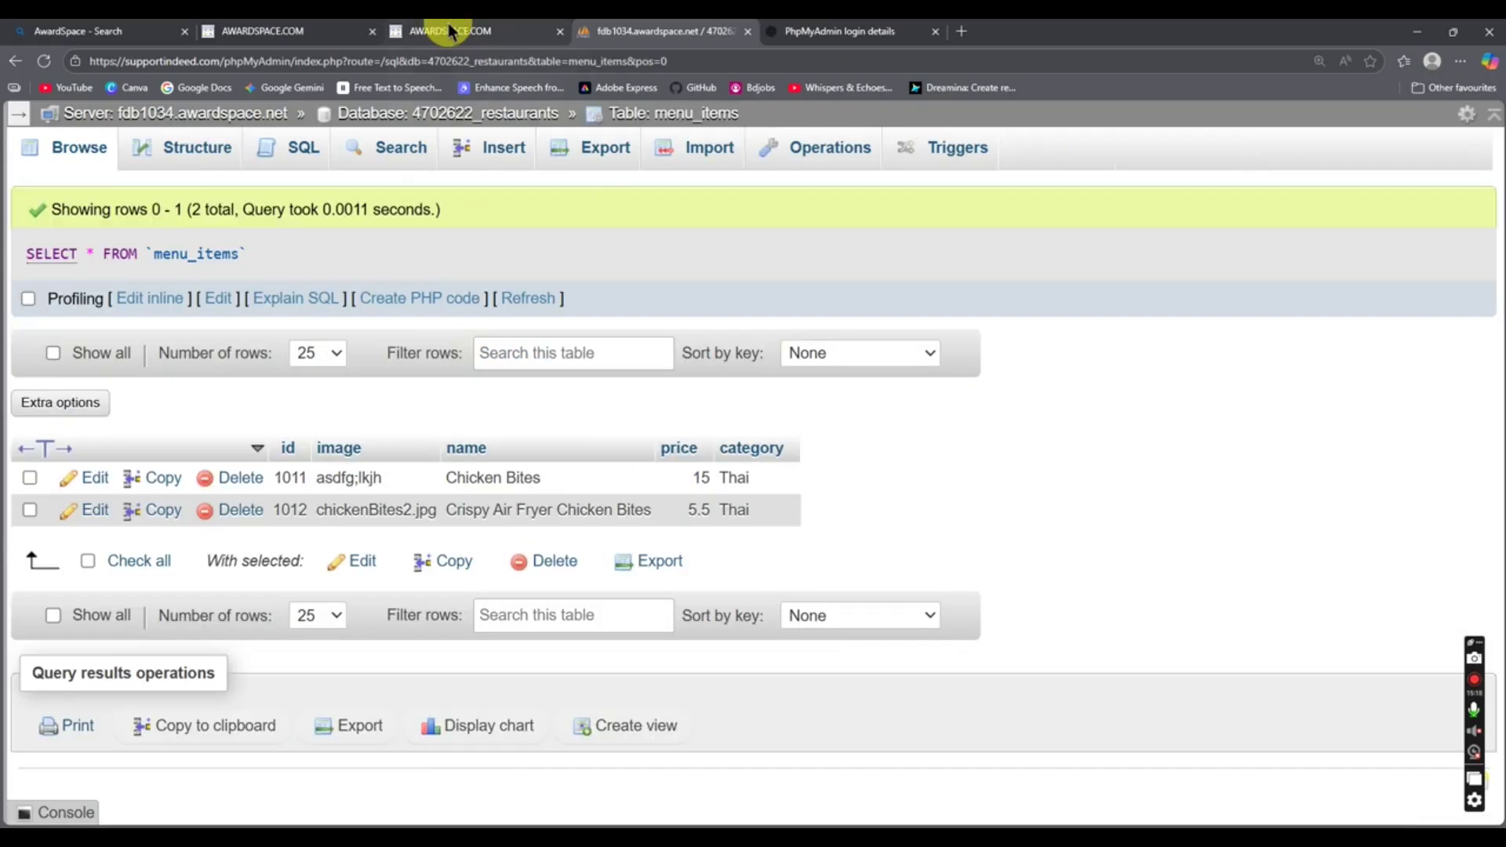
{"action": "left_click", "coordinate": [451, 31]}
{"action": "left_click", "coordinate": [334, 29]}
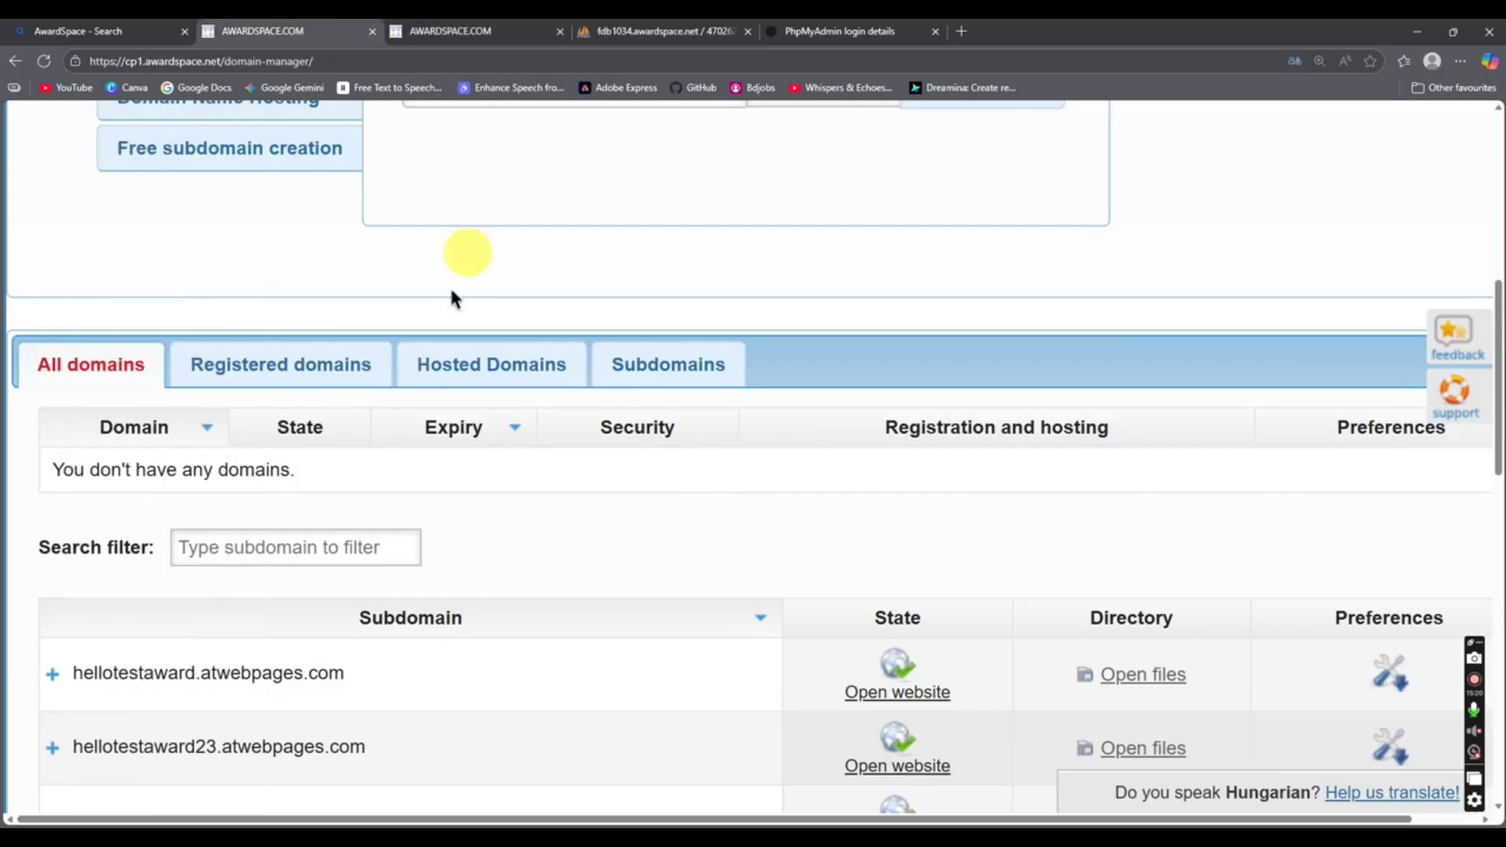
Open the file listing for phprestuarantsiteth.atwebpages.com
{"action": "scroll", "coordinate": [439, 369], "scroll_direction": "down", "scroll_amount": 4}
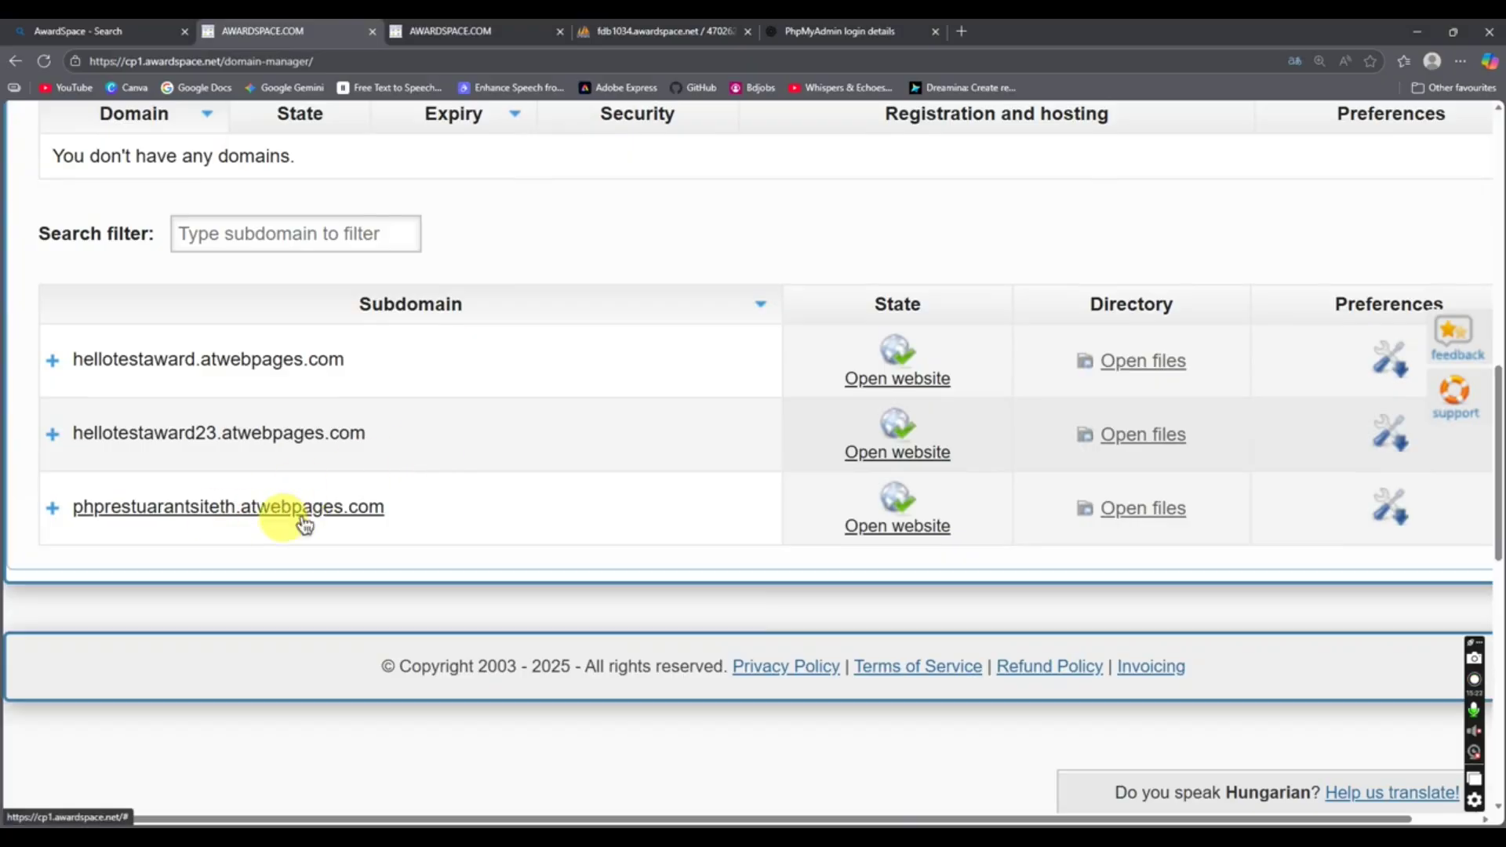
{"action": "left_click", "coordinate": [1167, 516]}
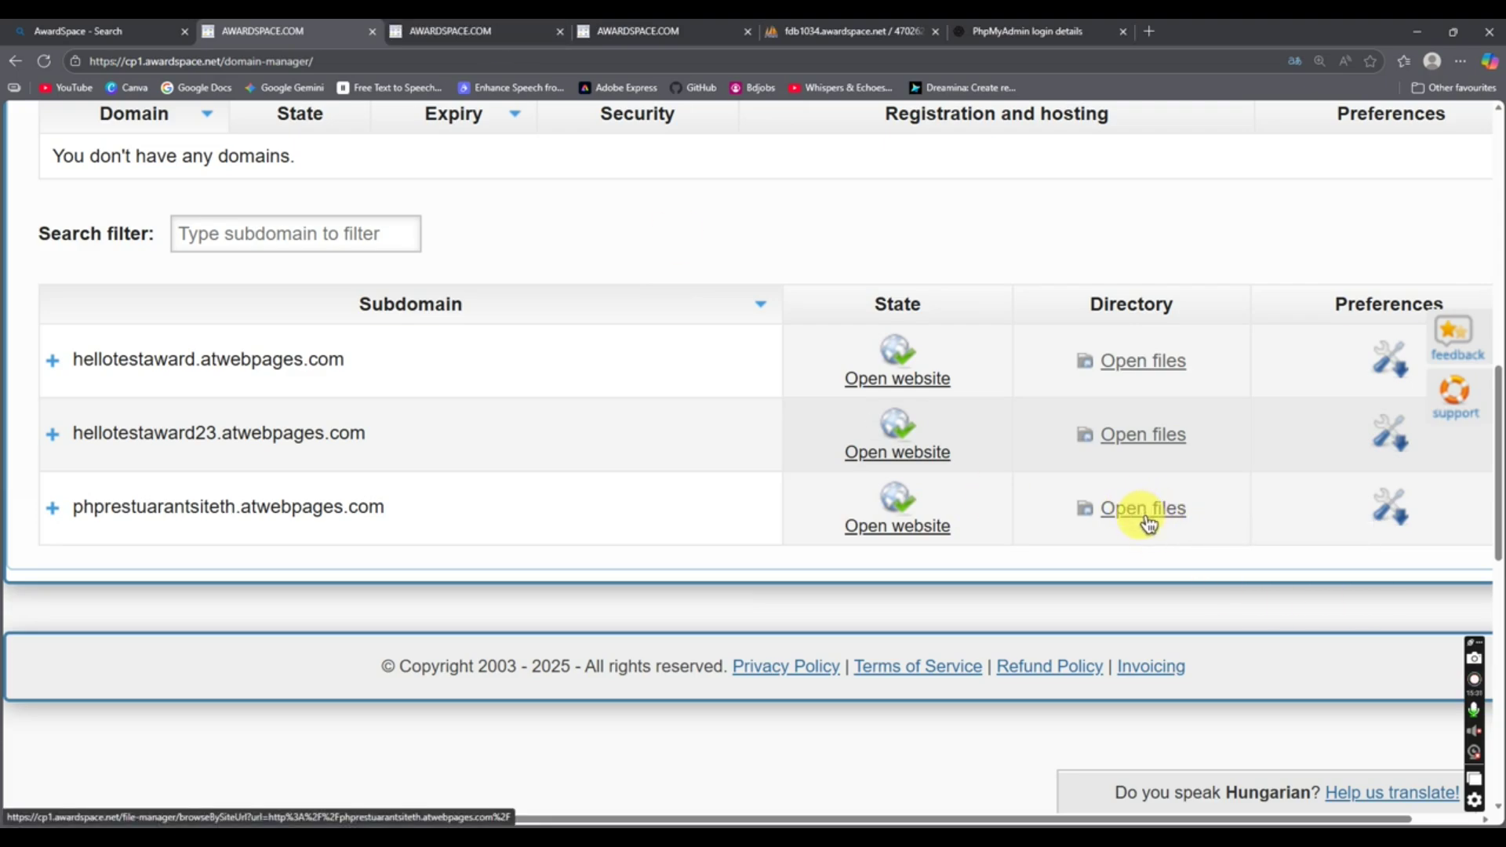
{"action": "left_click", "coordinate": [440, 30]}
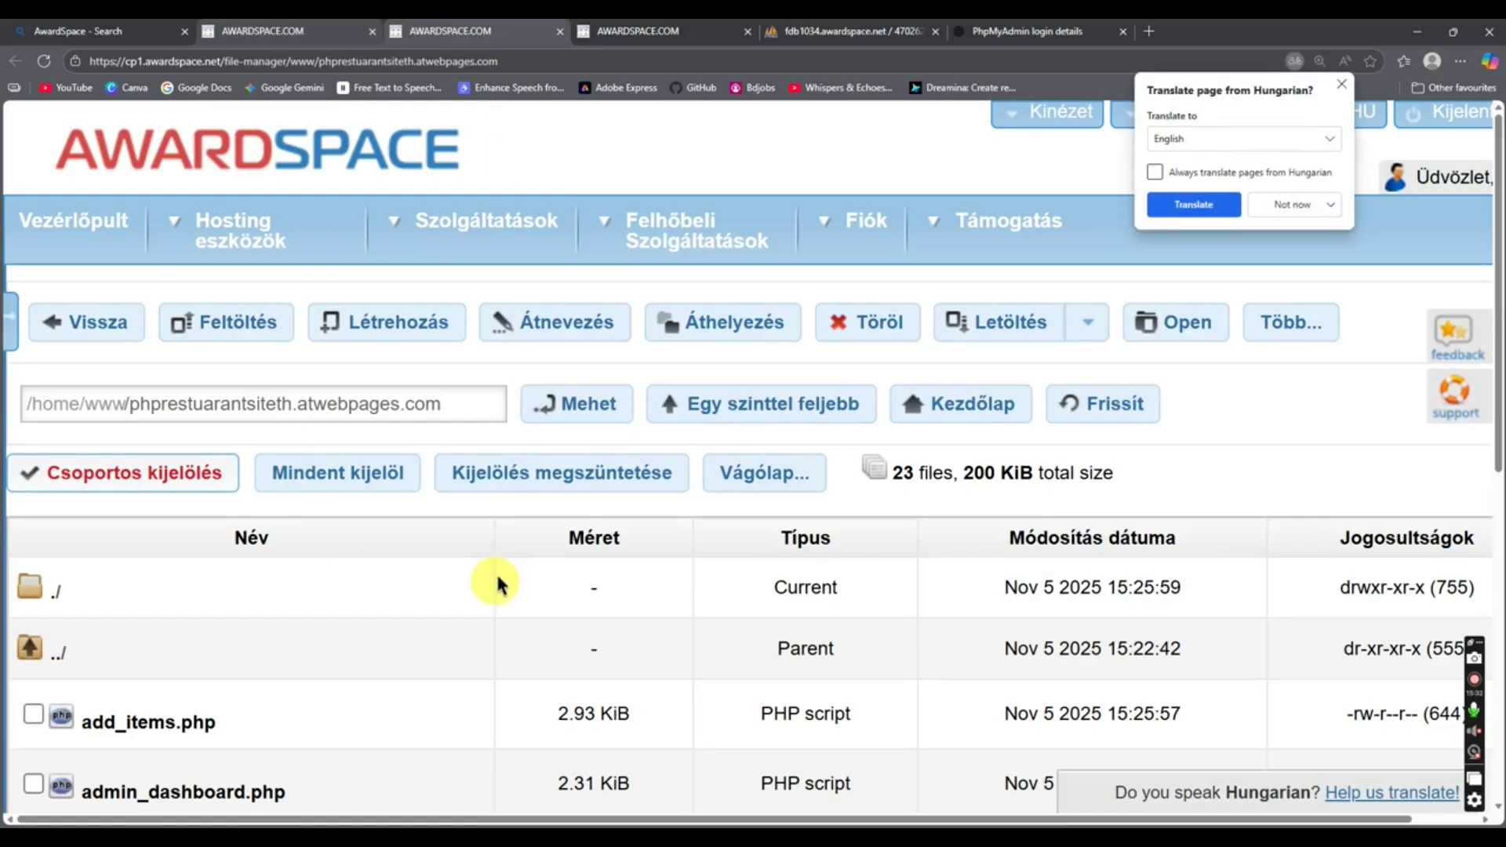
{"action": "scroll", "coordinate": [502, 576], "scroll_direction": "down", "scroll_amount": 3}
Translate the File Manager into English, zoom out, and select db.php
{"action": "left_click", "coordinate": [1204, 139]}
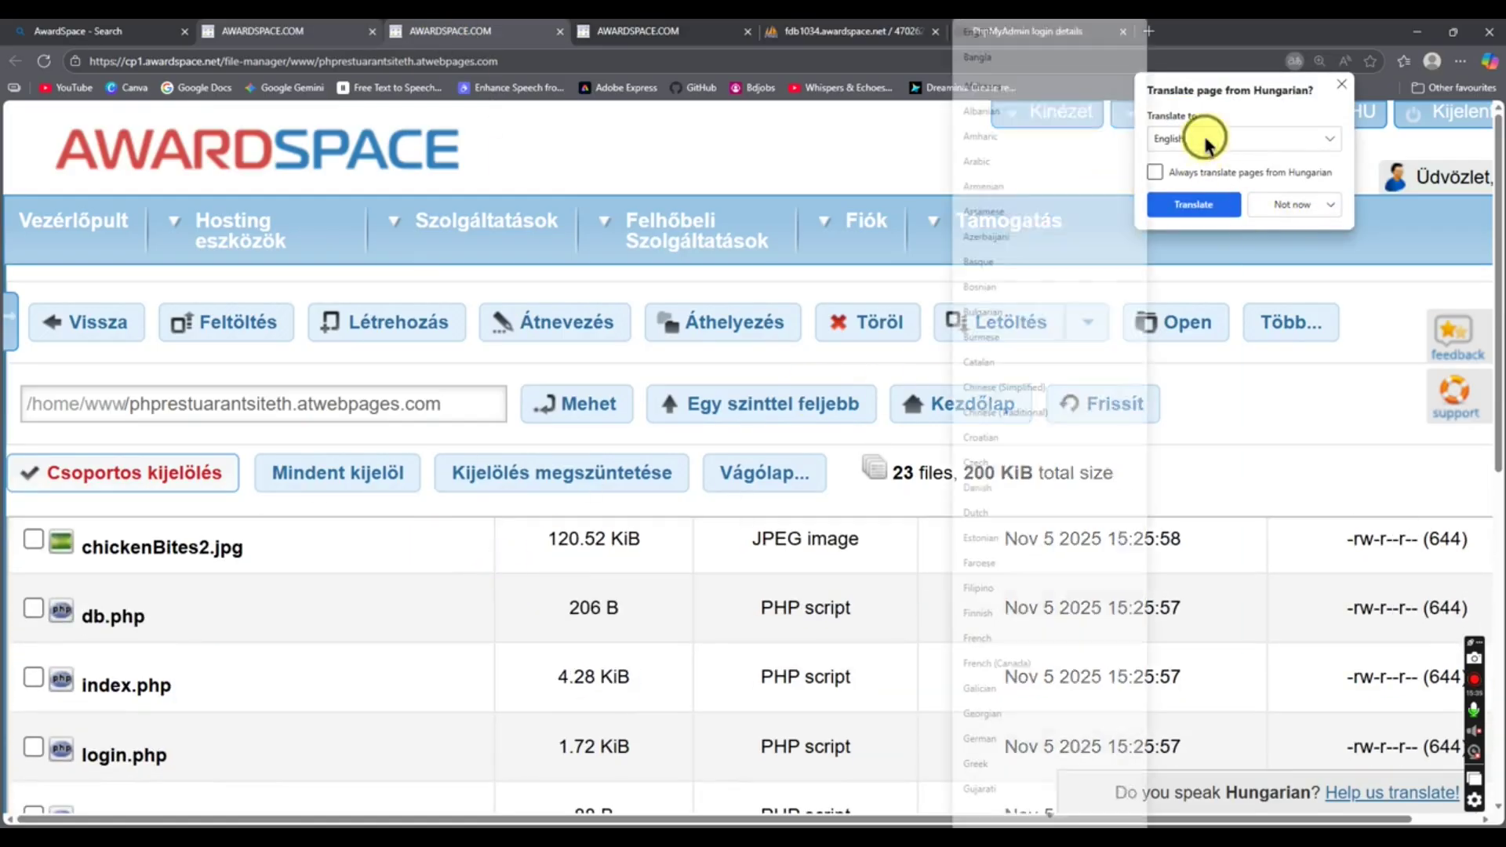
{"action": "left_click", "coordinate": [1234, 142]}
{"action": "left_click", "coordinate": [1228, 204]}
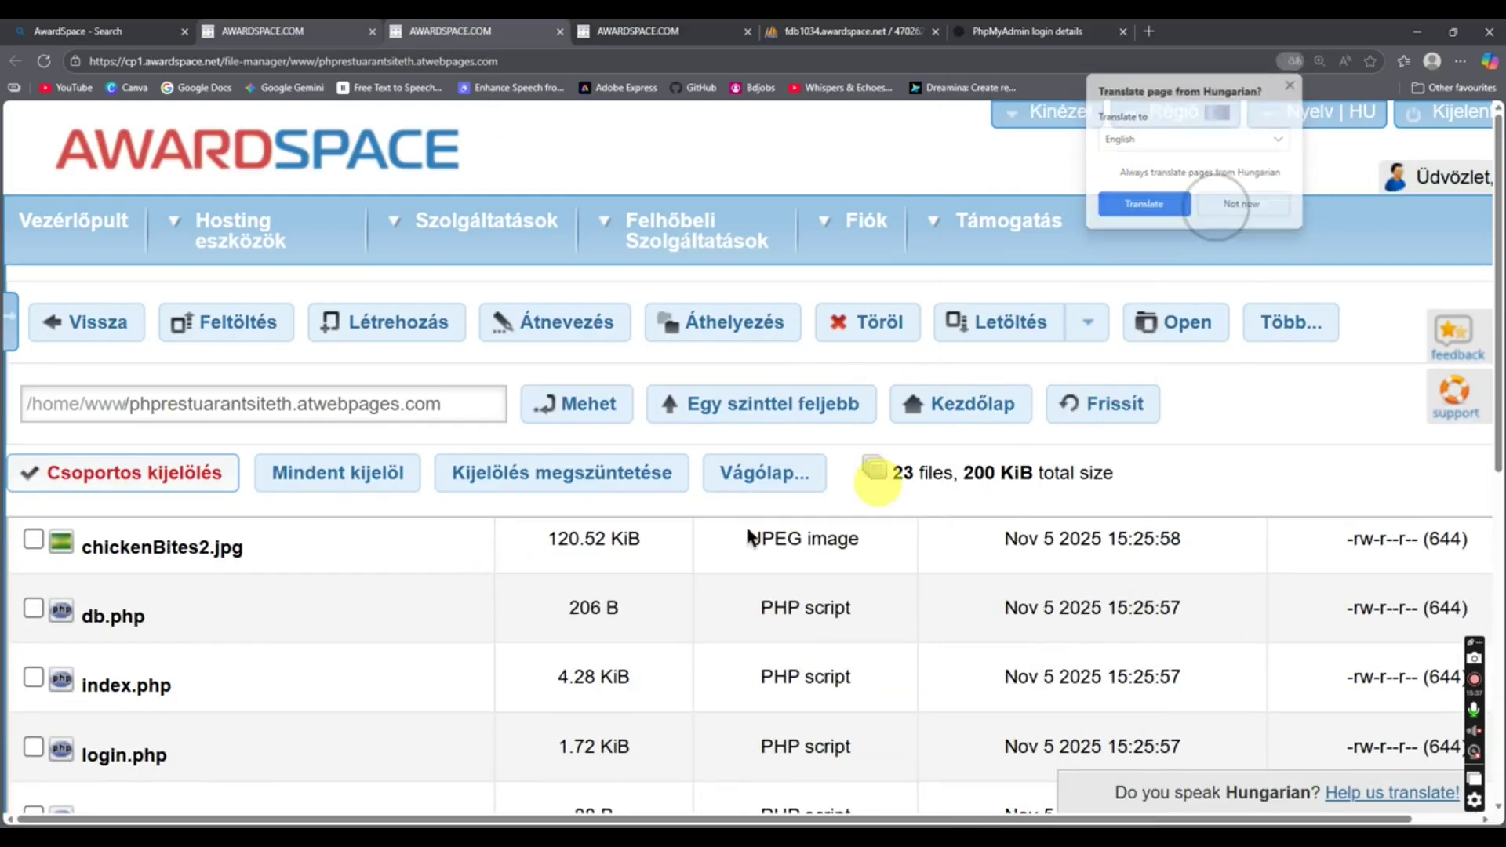
{"action": "key", "text": "ctrl+minus"}
{"action": "key", "text": "ctrl+minus"}
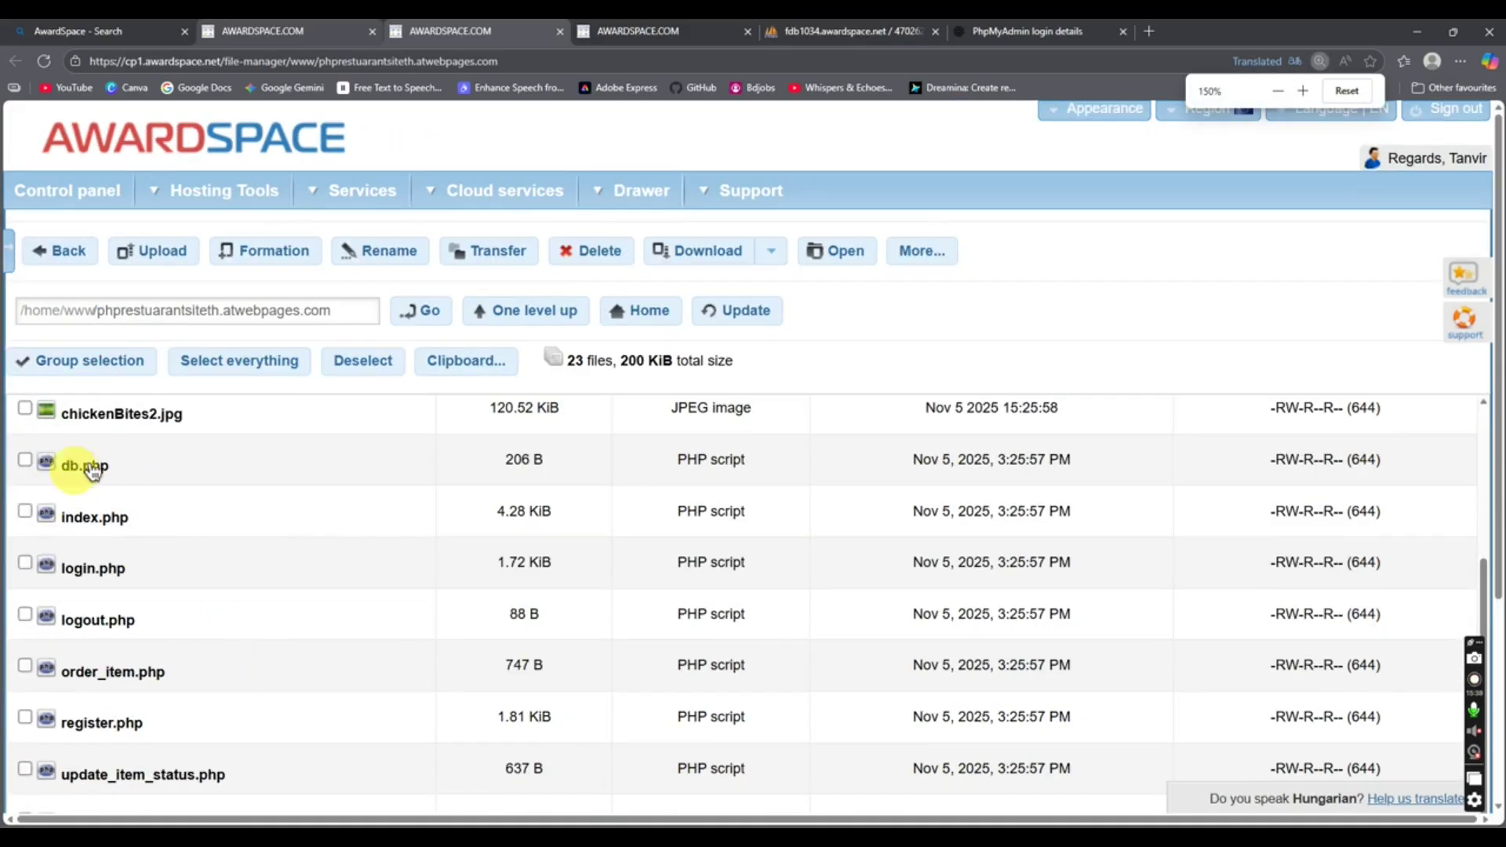
{"action": "left_click", "coordinate": [89, 465]}
Open db.php in the code editor and select the localhost value on line 2
{"action": "right_click", "coordinate": [324, 460]}
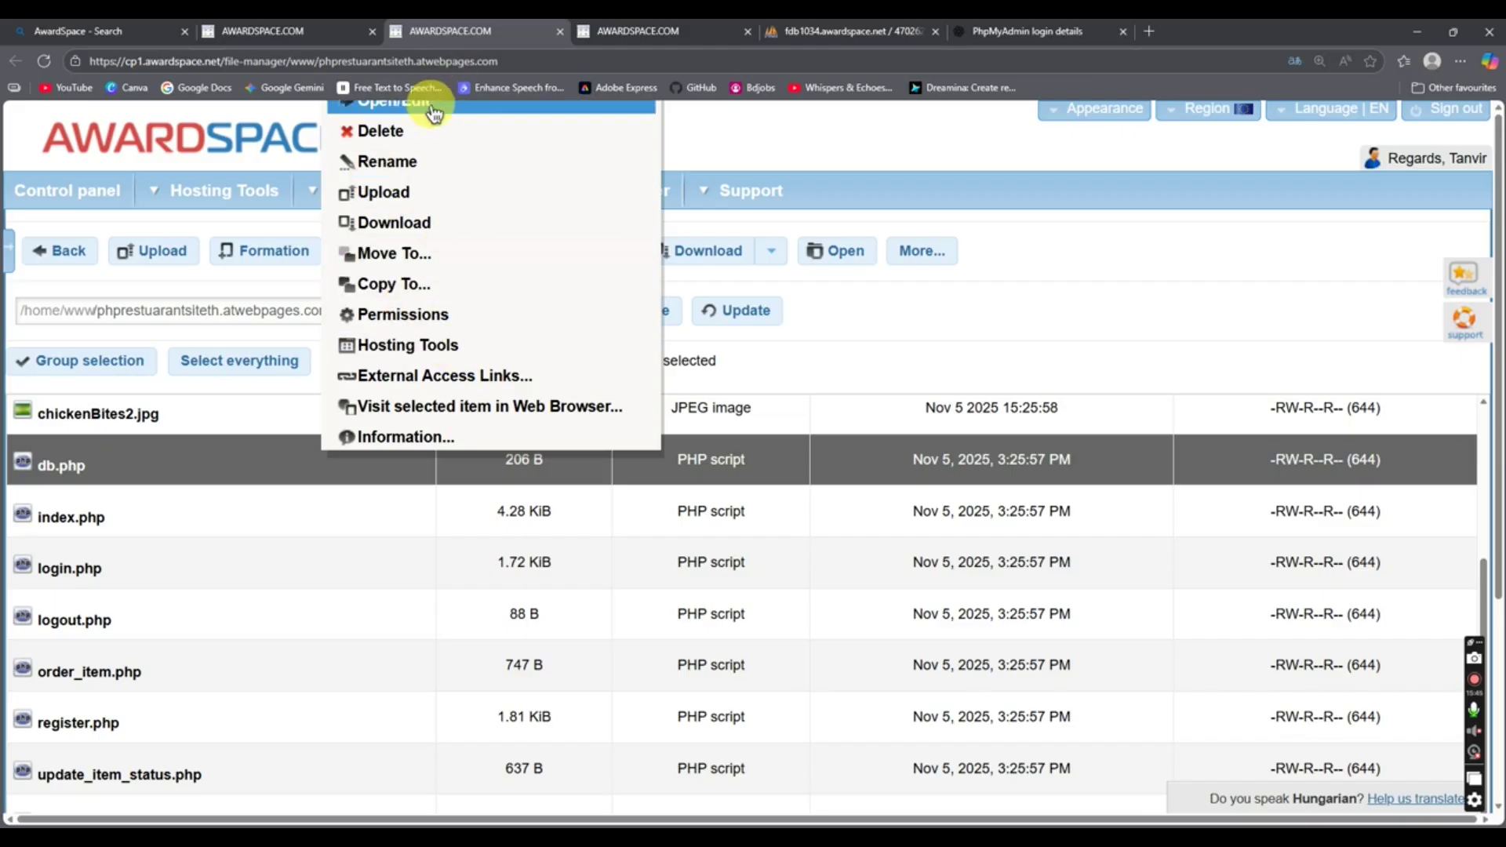
{"action": "key", "text": "ctrl+minus"}
{"action": "key", "text": "ctrl+minus"}
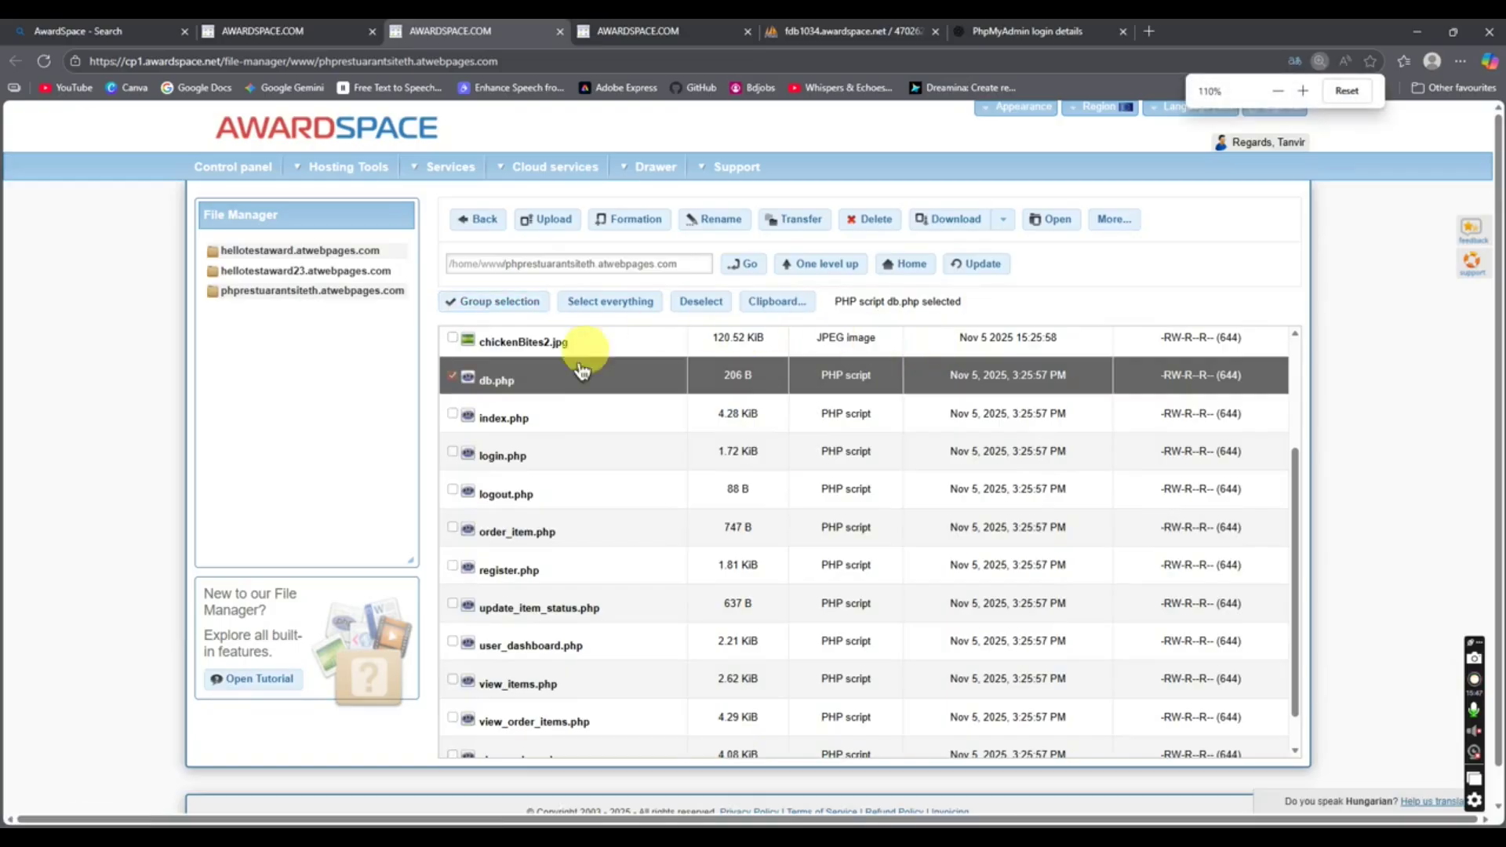
{"action": "right_click", "coordinate": [547, 382]}
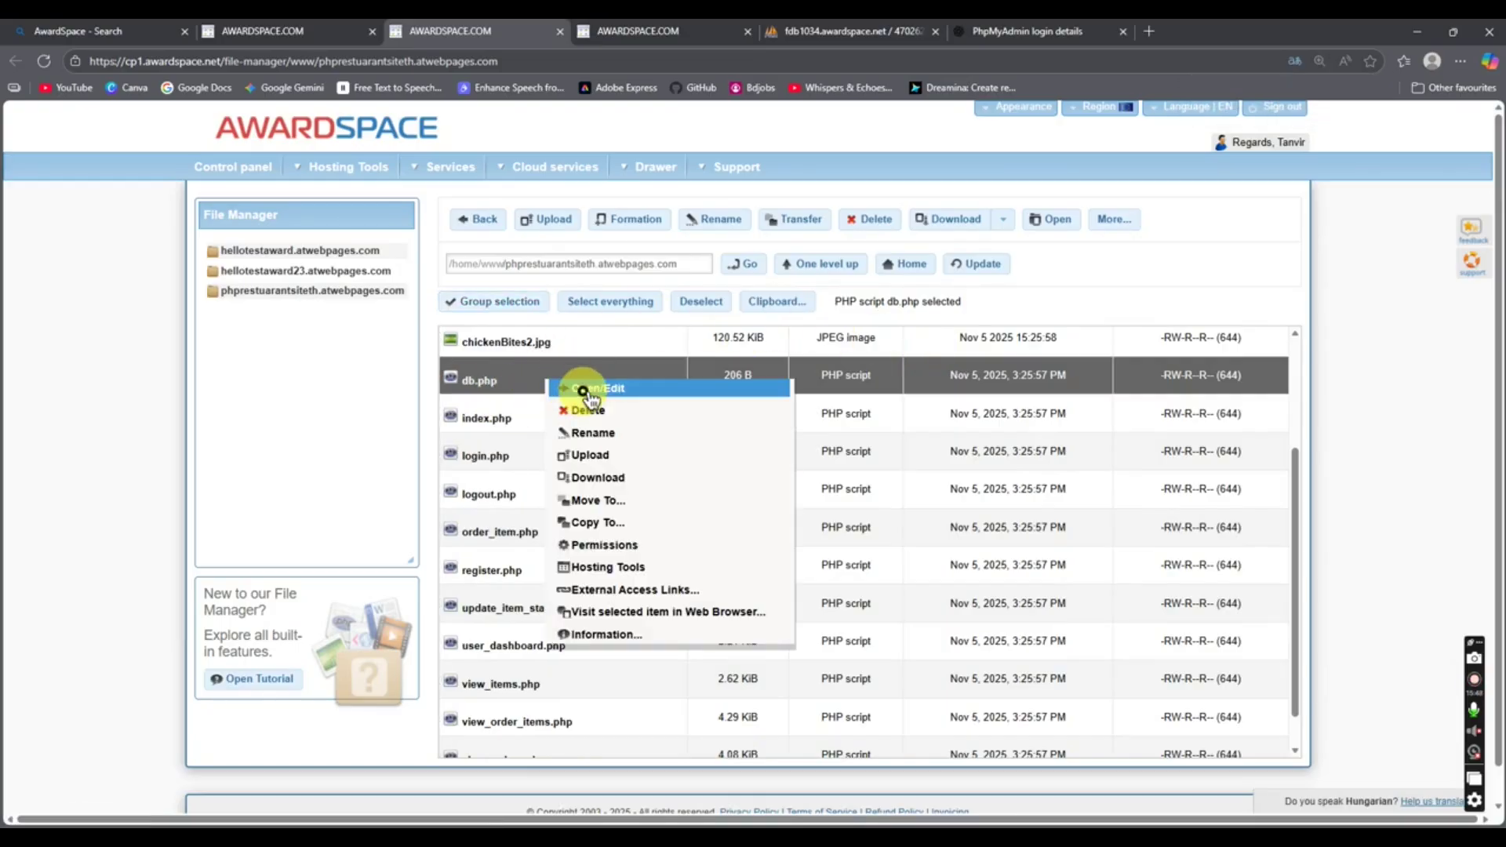
{"action": "left_click", "coordinate": [584, 389]}
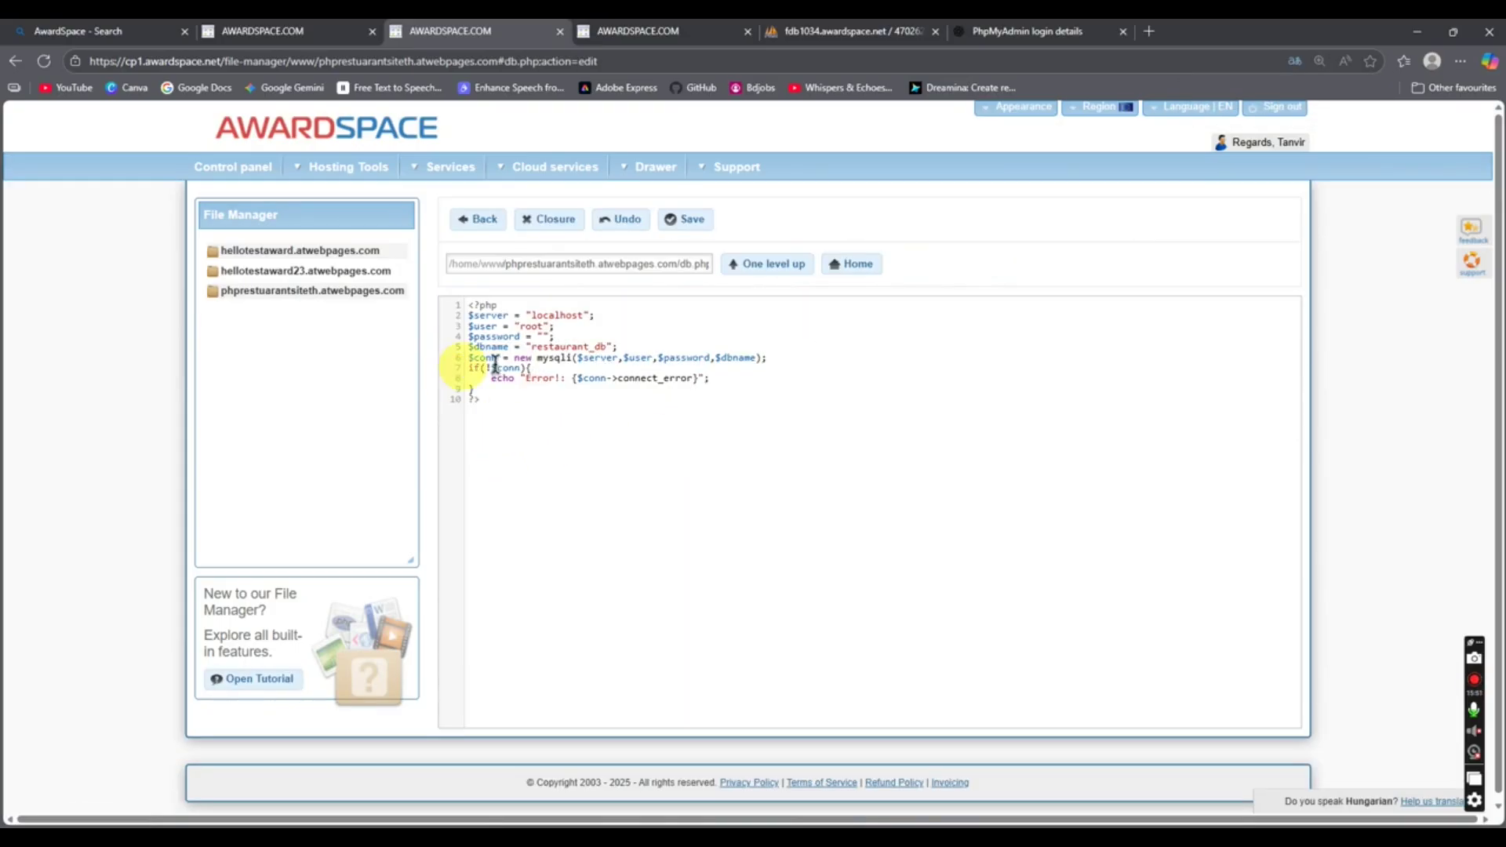
{"action": "key", "text": "ctrl+plus"}
{"action": "key", "text": "ctrl+plus"}
{"action": "key", "text": "ctrl+plus"}
{"action": "key", "text": "ctrl+plus"}
{"action": "key", "text": "ctrl+plus"}
{"action": "key", "text": "ctrl+plus"}
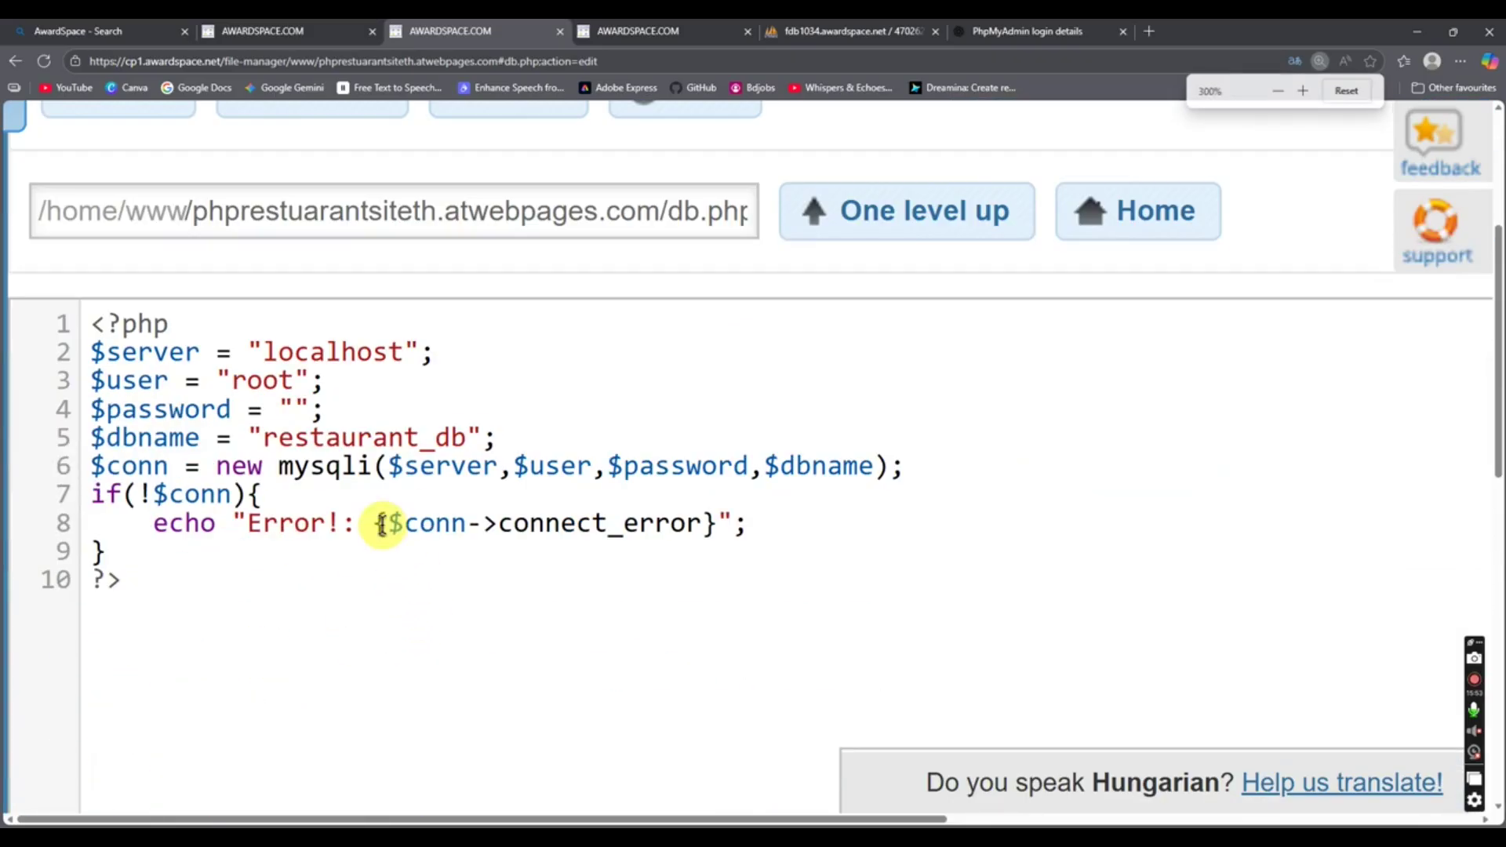
{"action": "left_click_drag", "start_coordinate": [261, 352], "coordinate": [354, 349]}
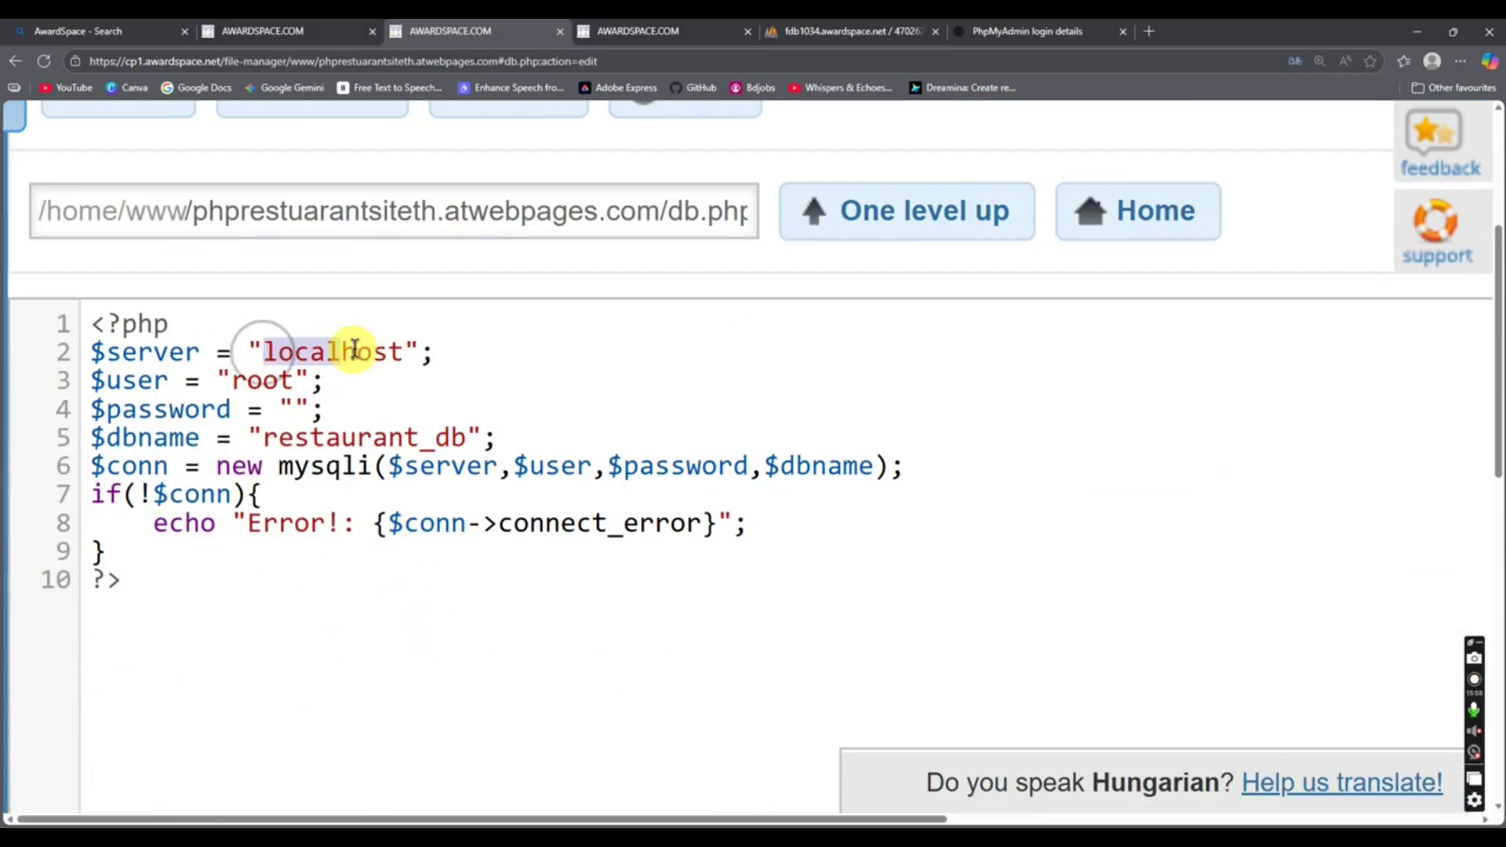
Replace localhost with the database server fdb1034.awardspace.net from the MySQL databases page
{"action": "left_click", "coordinate": [689, 29]}
{"action": "scroll", "coordinate": [613, 613], "scroll_direction": "down", "scroll_amount": 1}
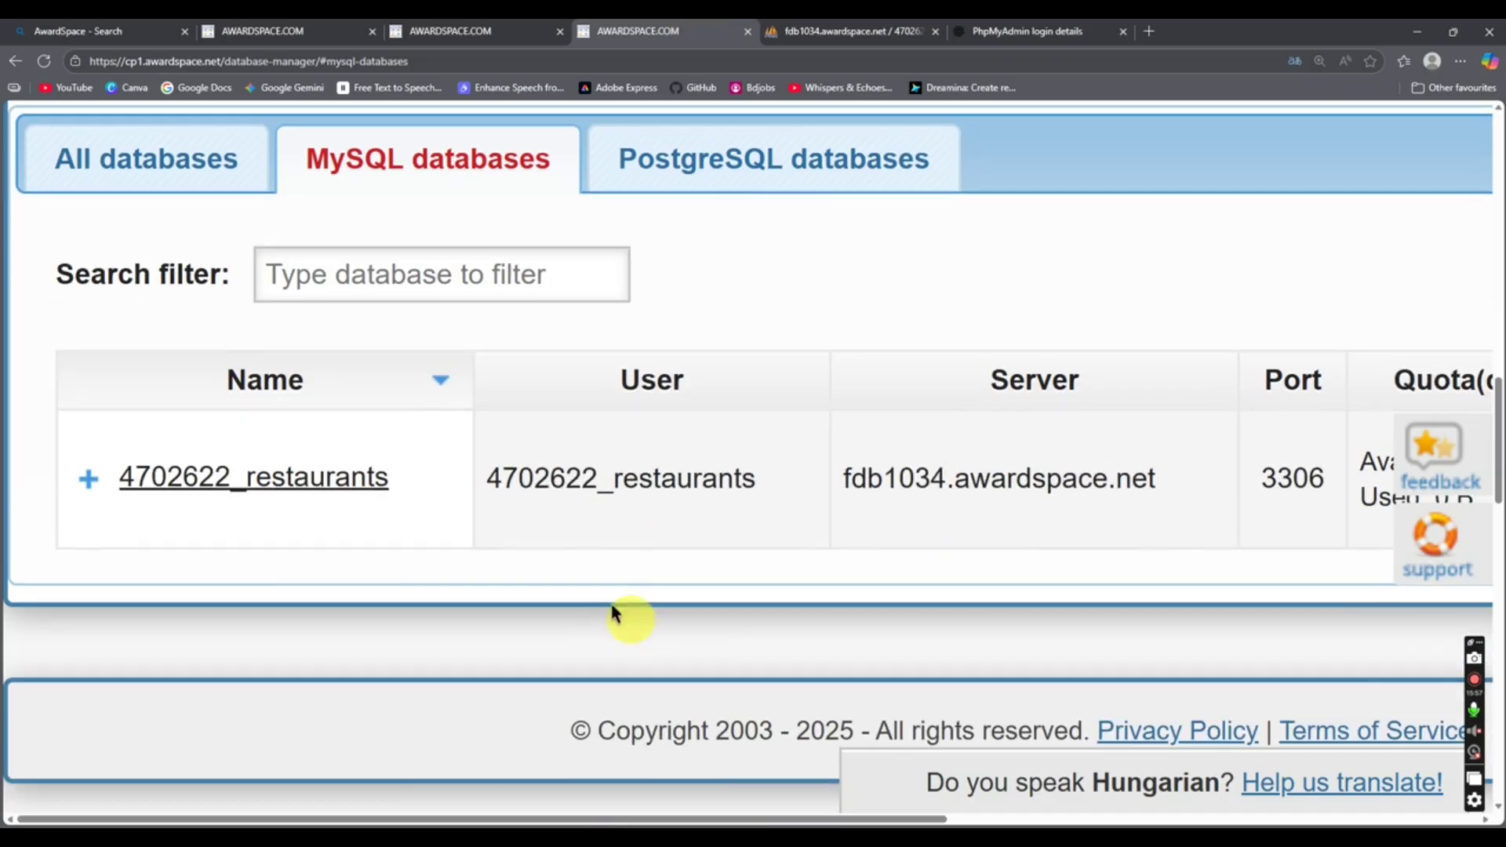
{"action": "triple_click", "coordinate": [1086, 480]}
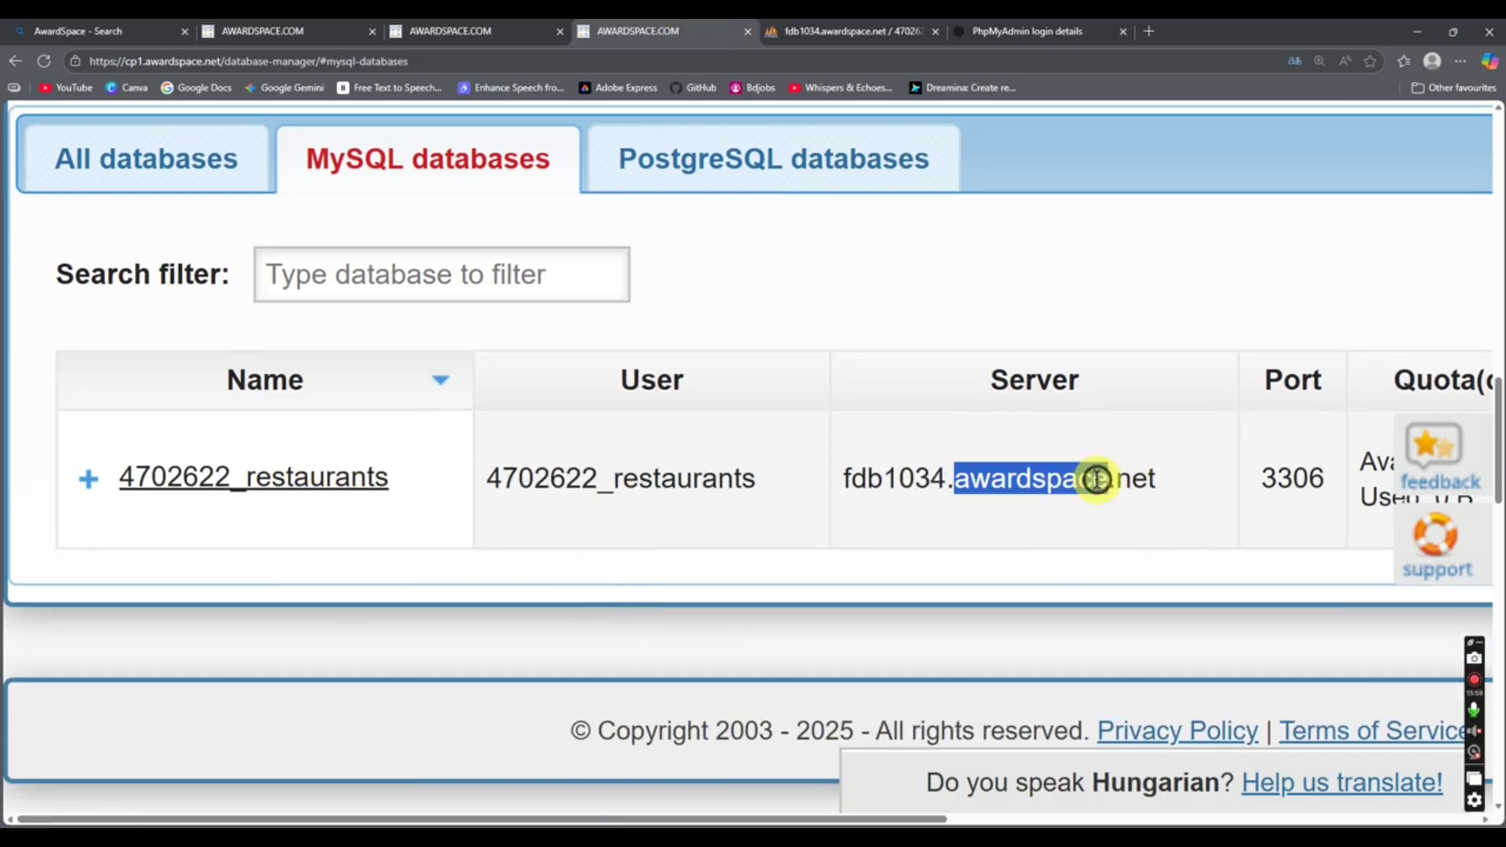
{"action": "right_click", "coordinate": [1093, 486]}
{"action": "left_click", "coordinate": [1121, 493]}
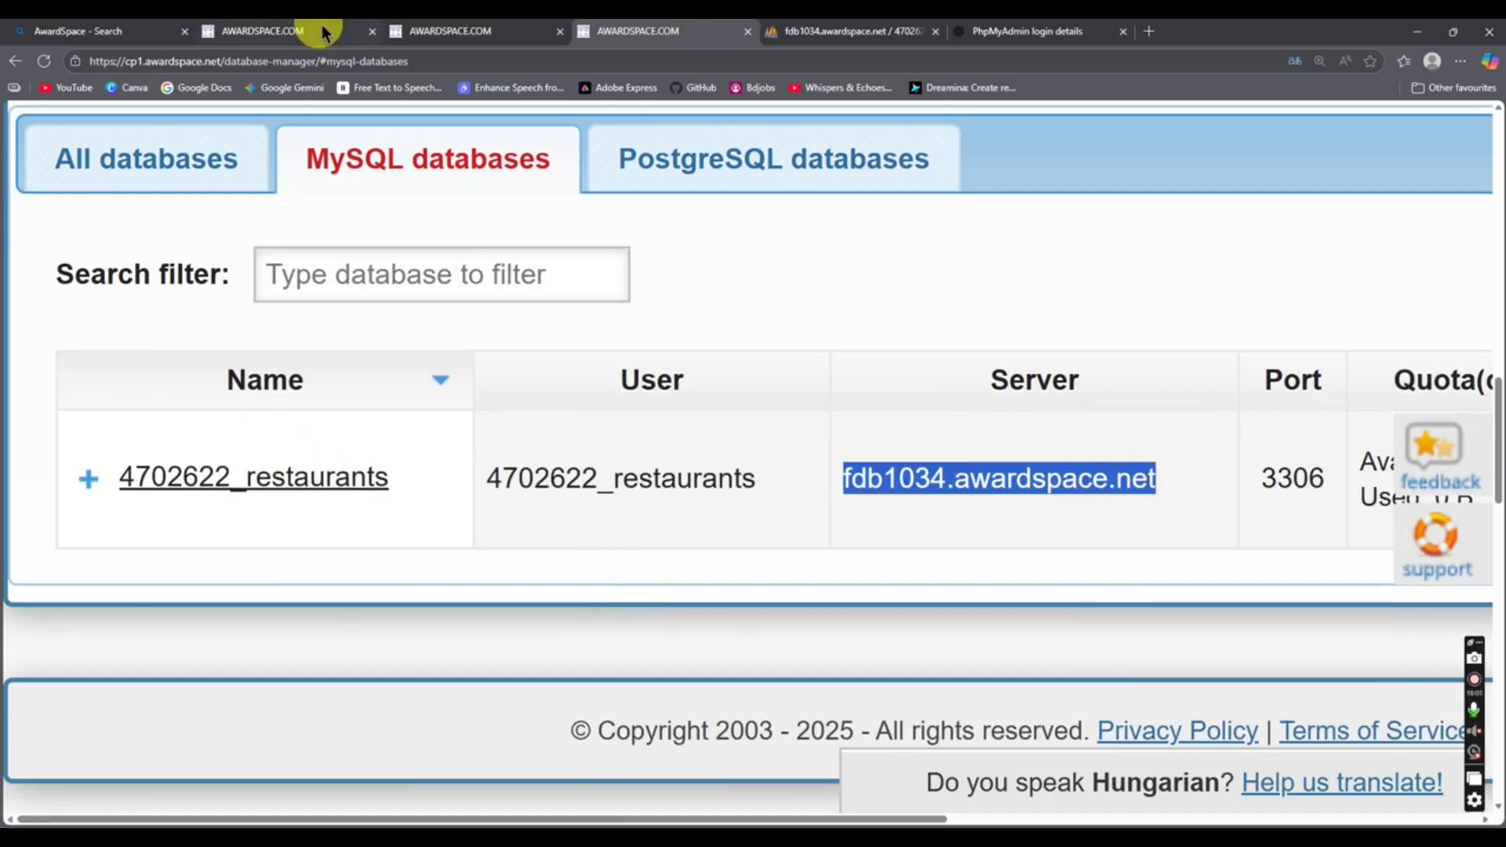
{"action": "left_click", "coordinate": [463, 30]}
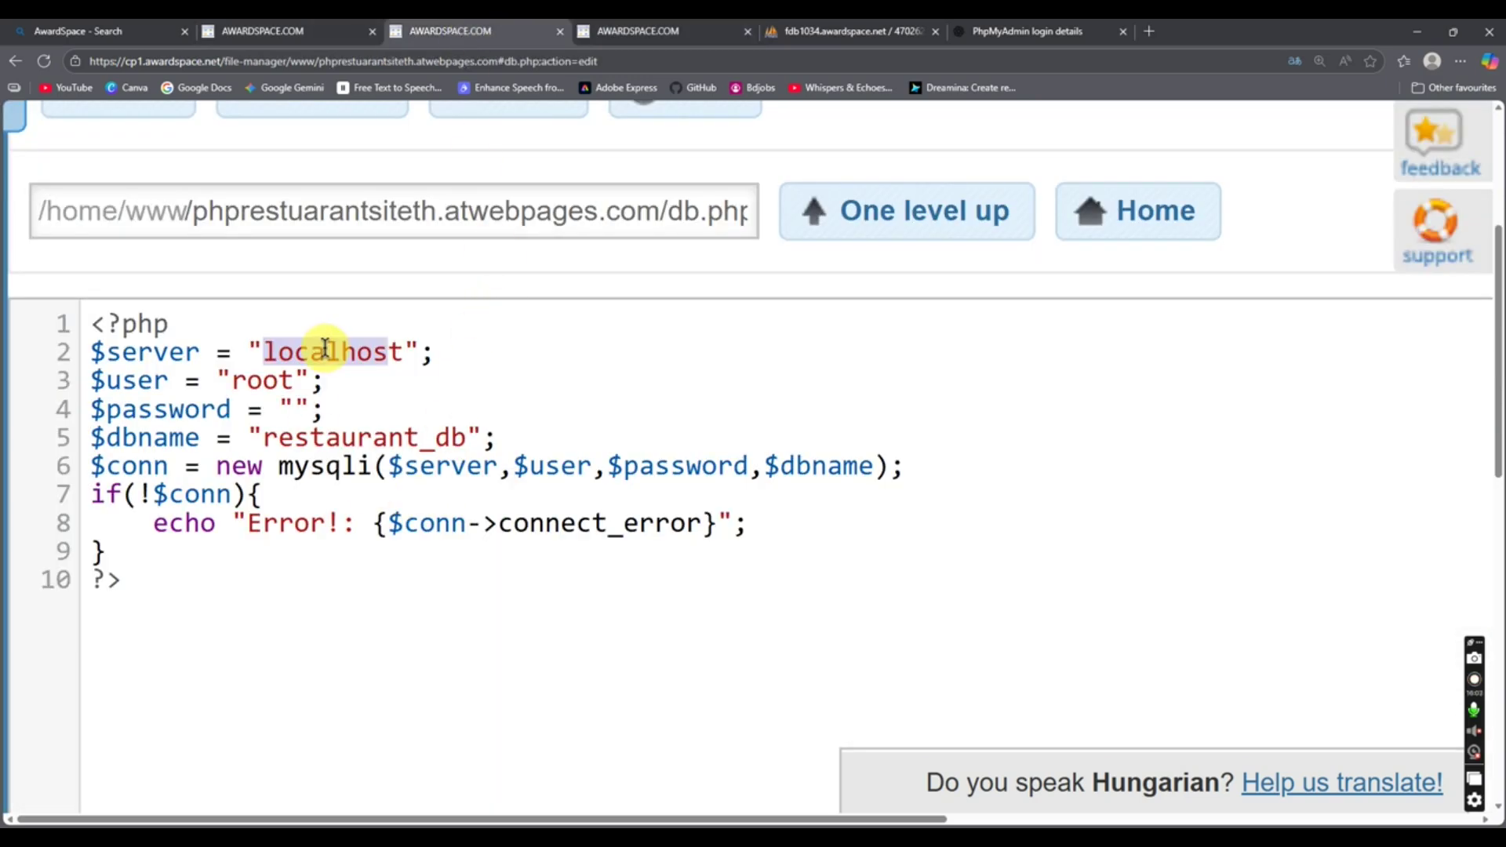
{"action": "key", "text": "ctrl+v"}
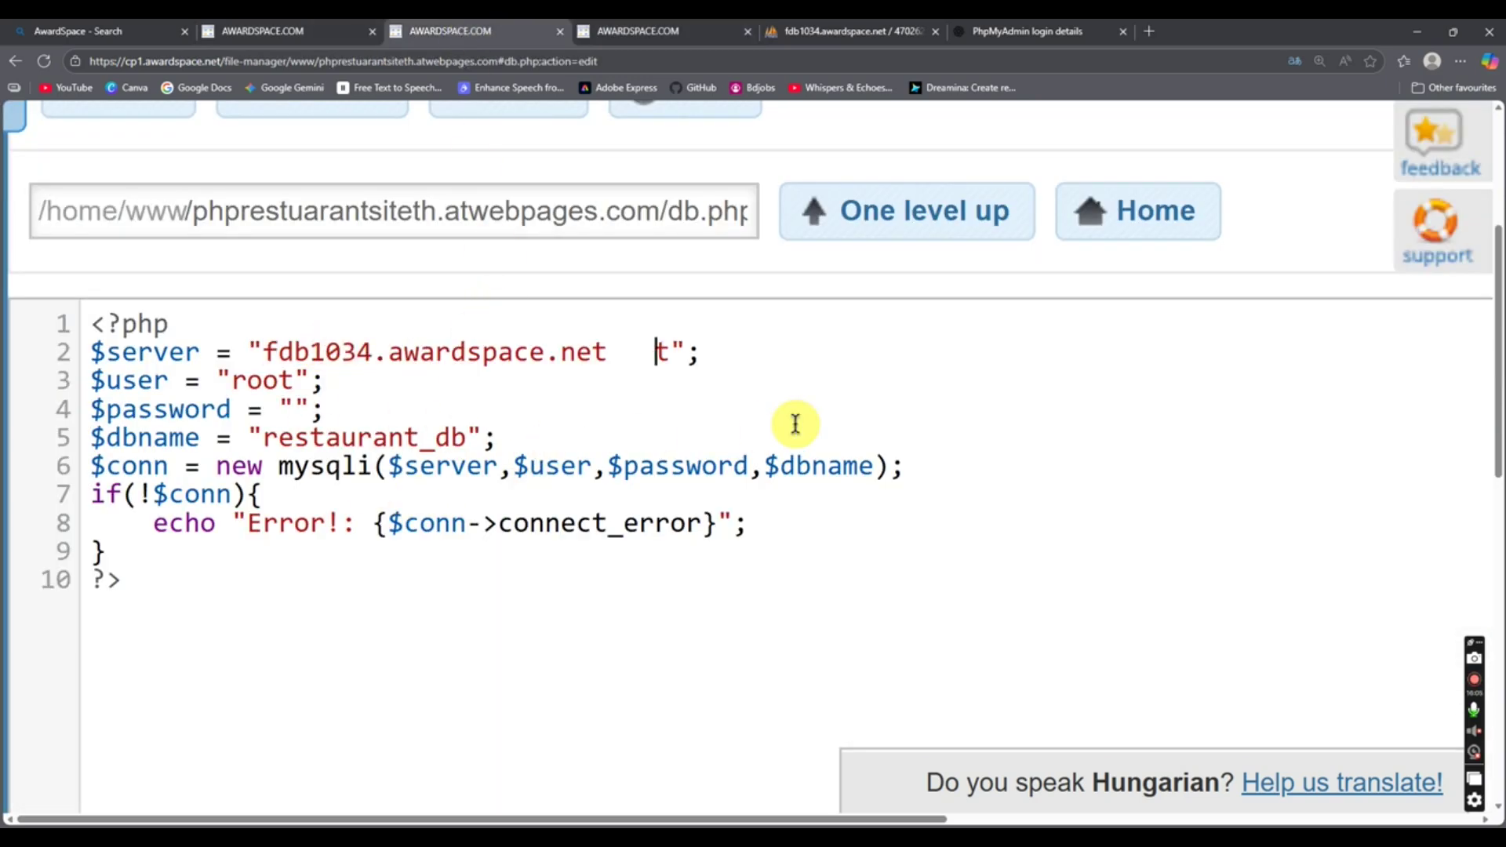
Replace root with the hosted database user name
{"action": "left_click", "coordinate": [621, 33]}
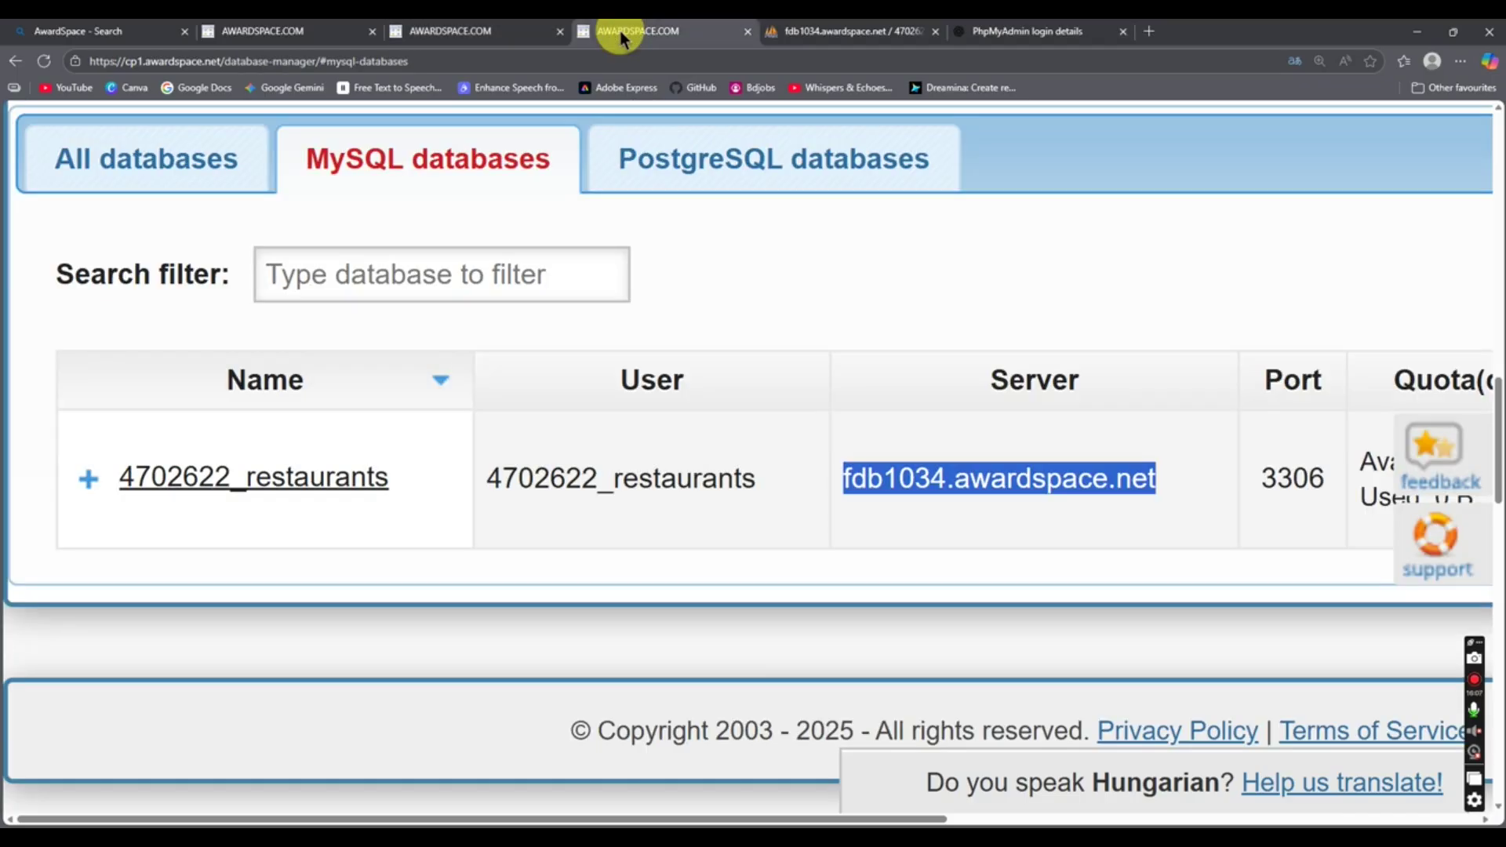
{"action": "left_click", "coordinate": [504, 32]}
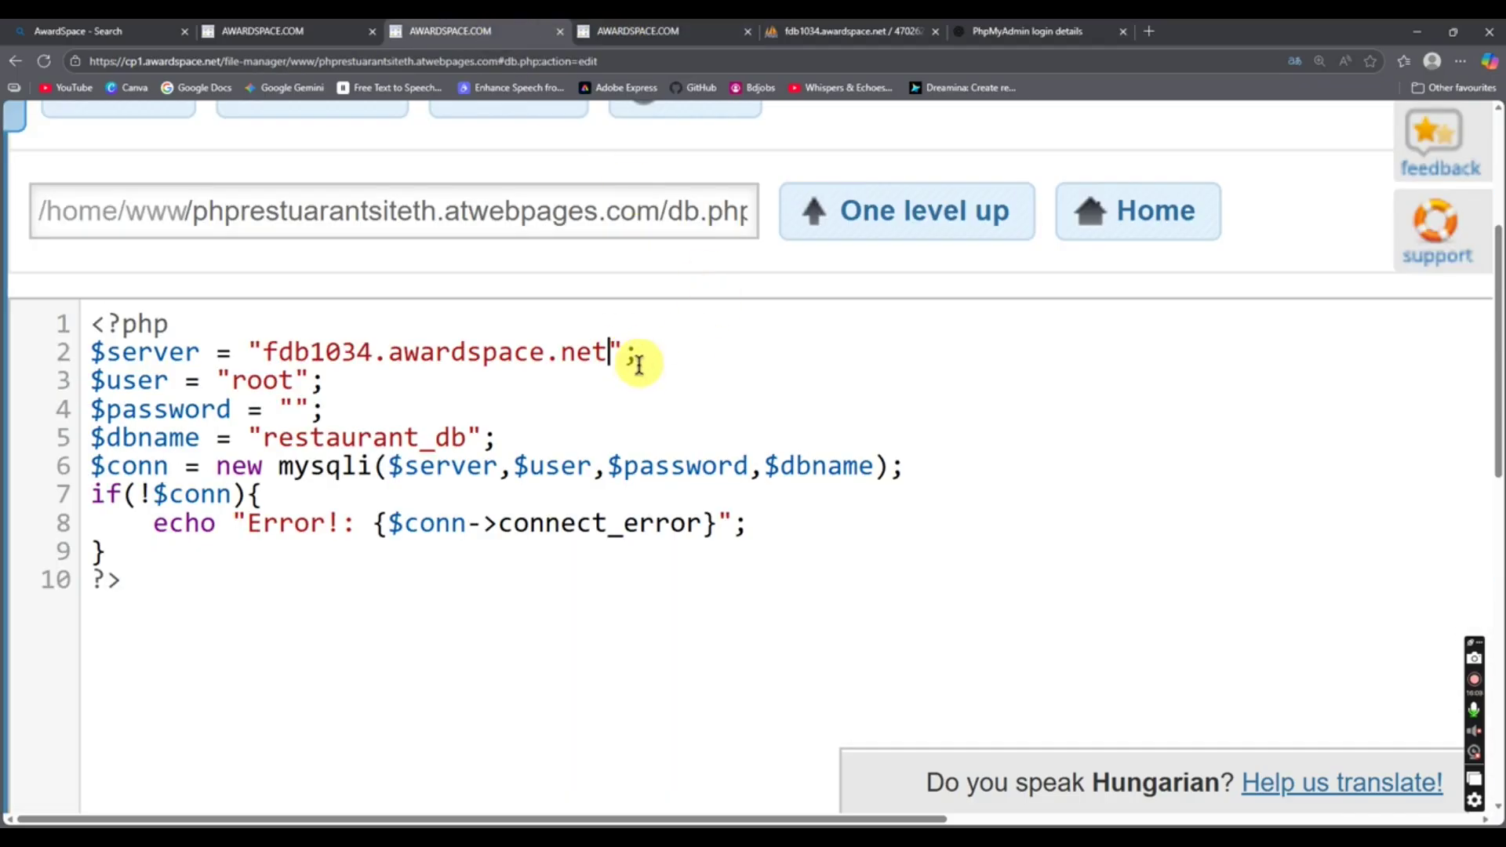
{"action": "left_click", "coordinate": [627, 31]}
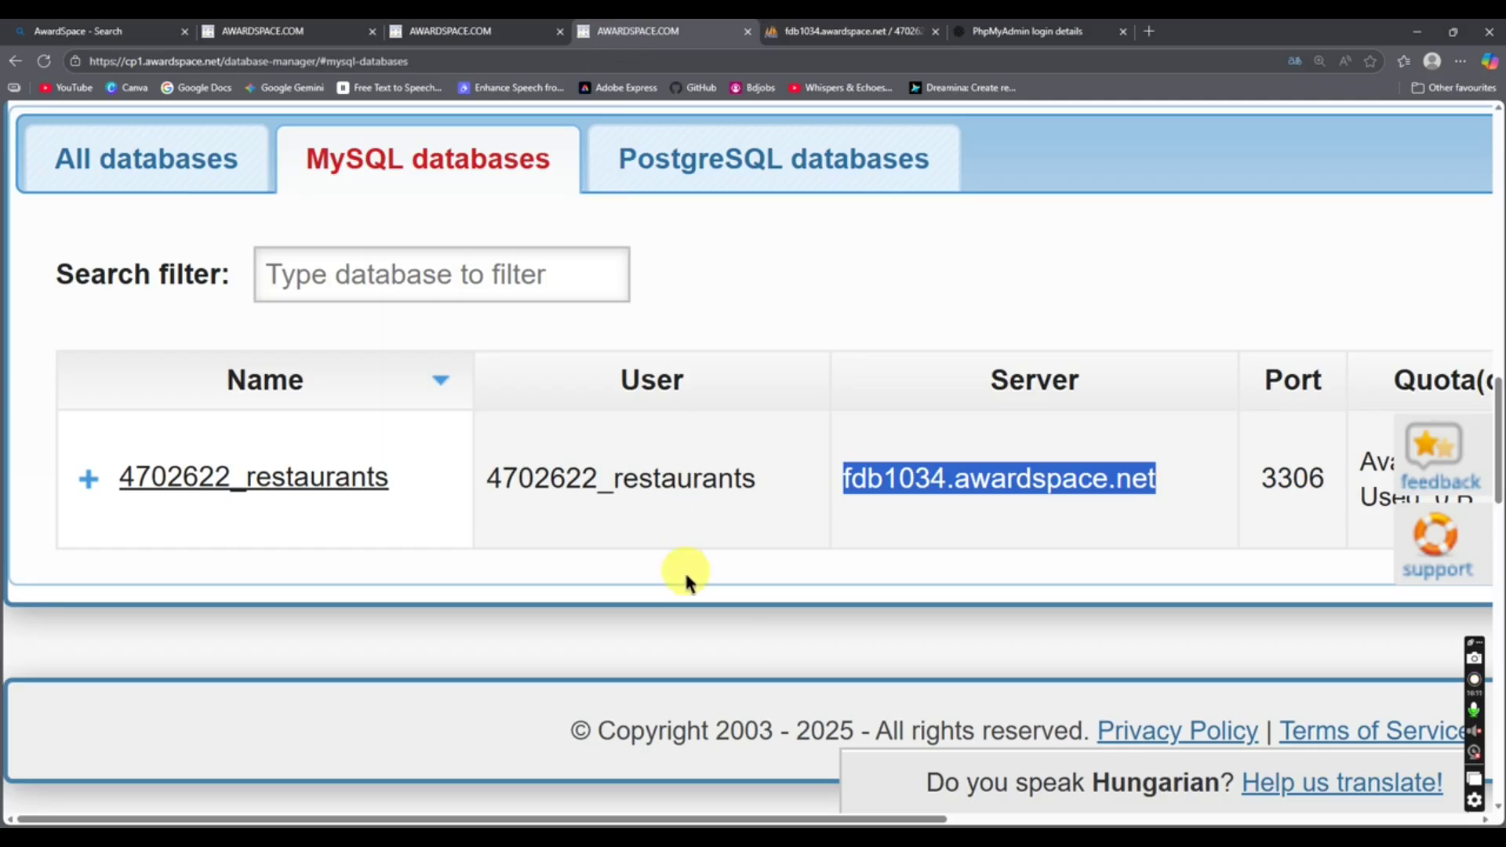
{"action": "double_click", "coordinate": [634, 477]}
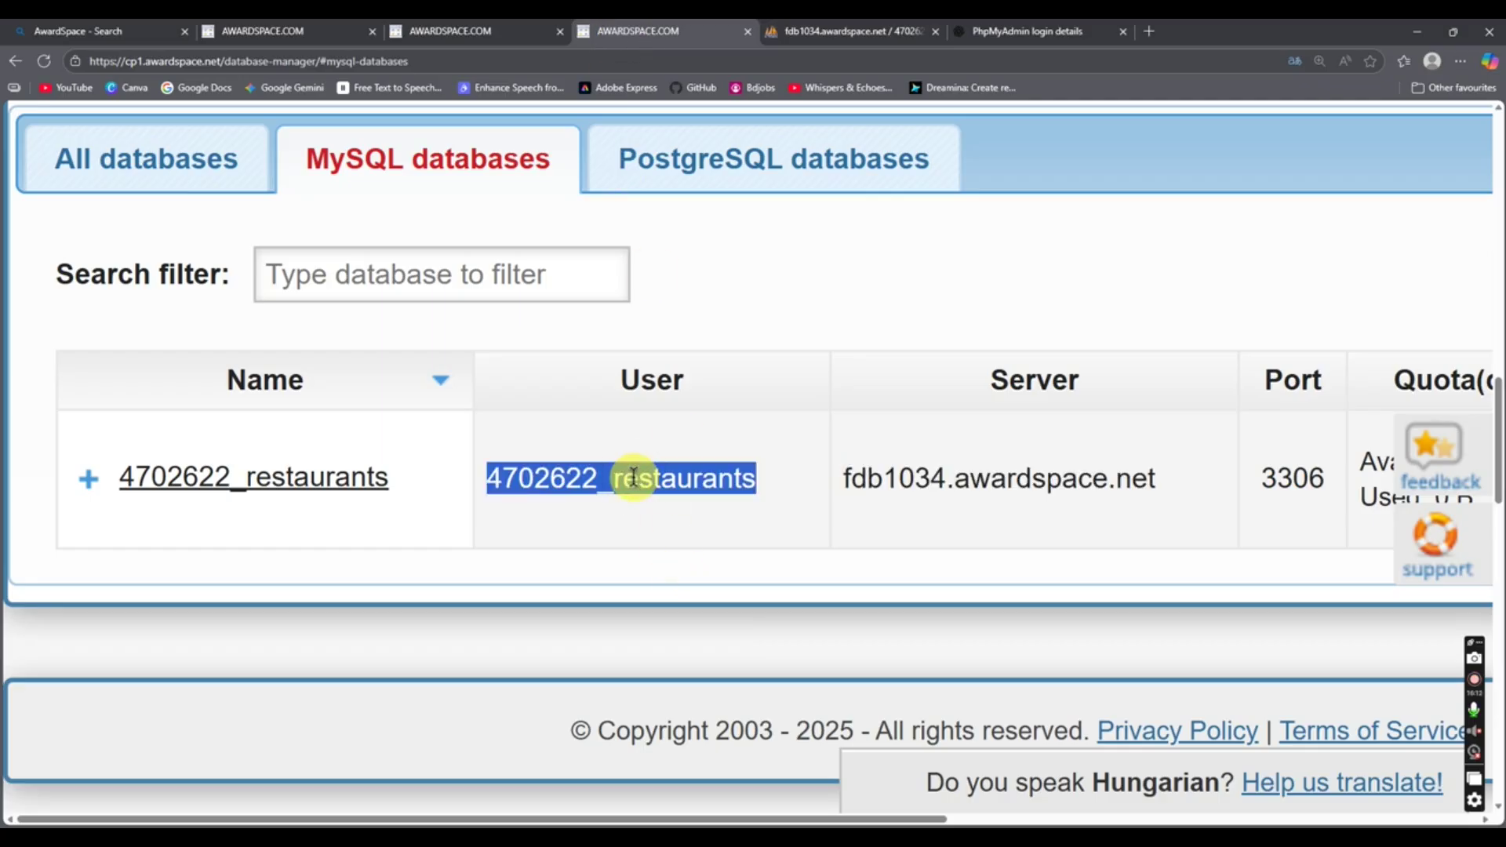
{"action": "left_click", "coordinate": [459, 32]}
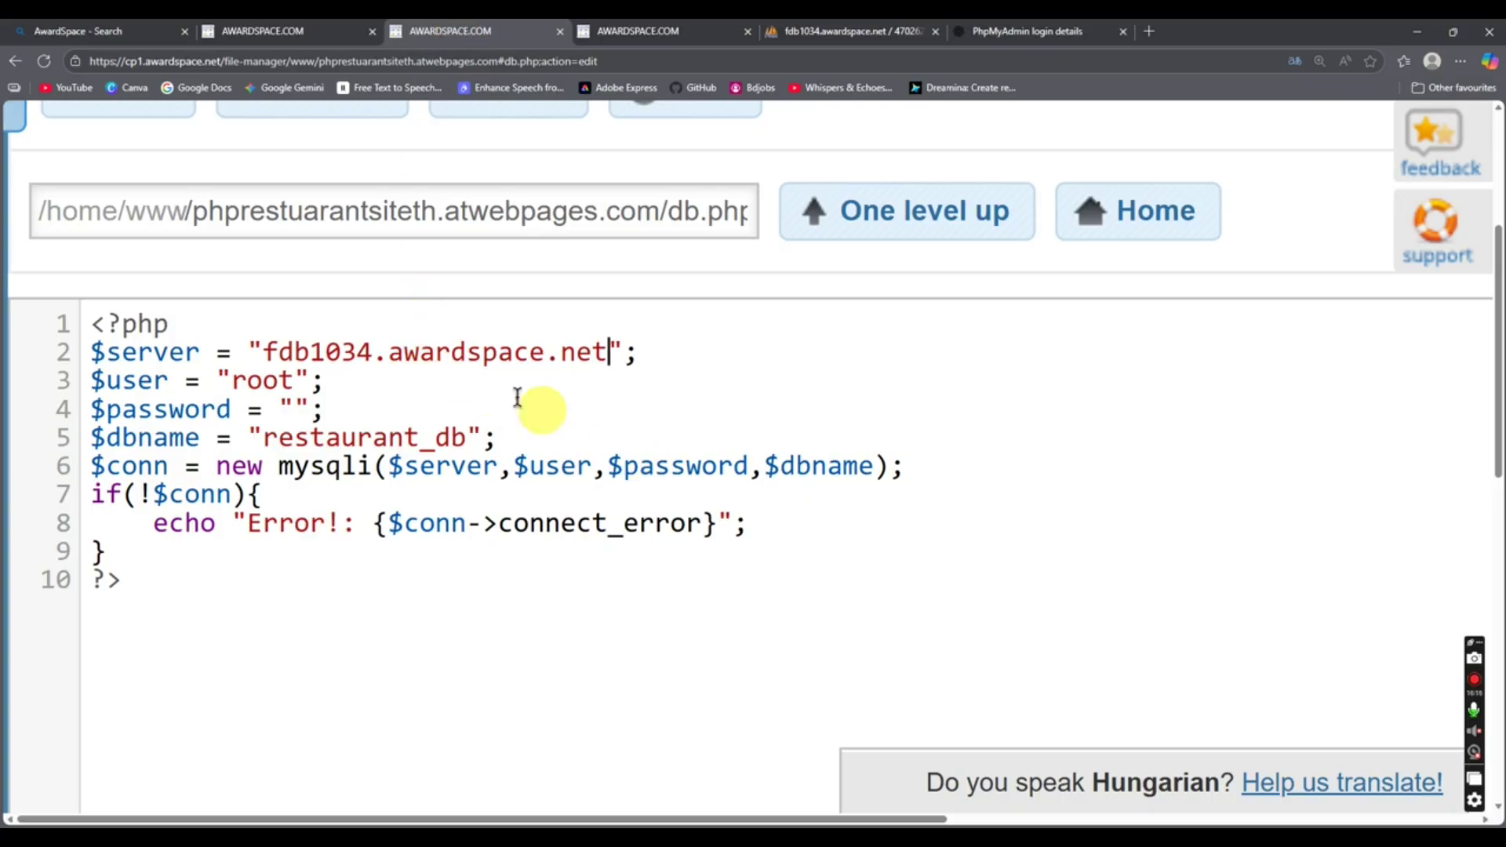
{"action": "key", "text": "ctrl+v"}
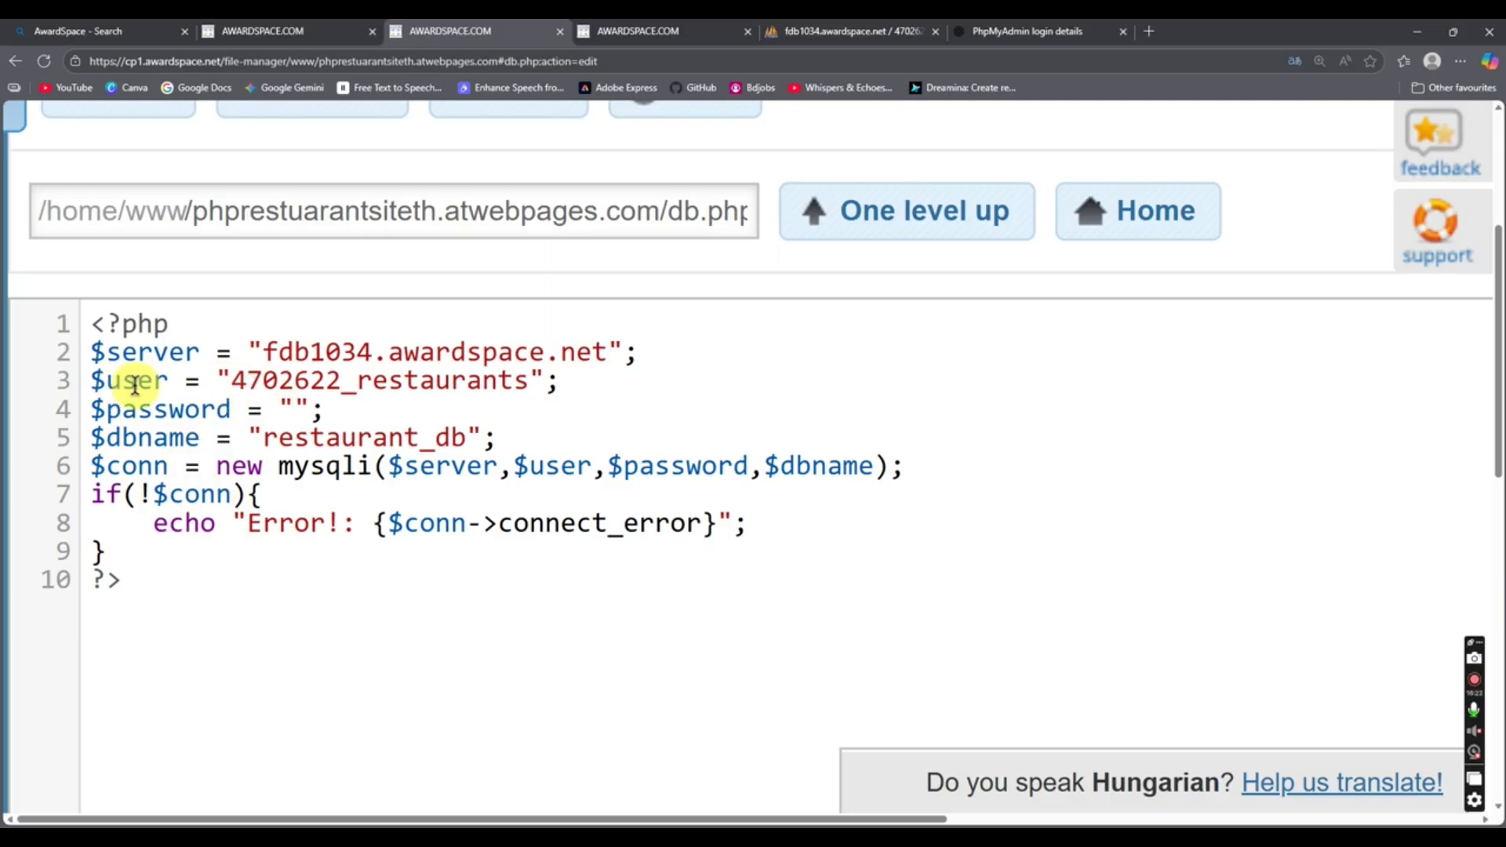
{"action": "double_click", "coordinate": [166, 382]}
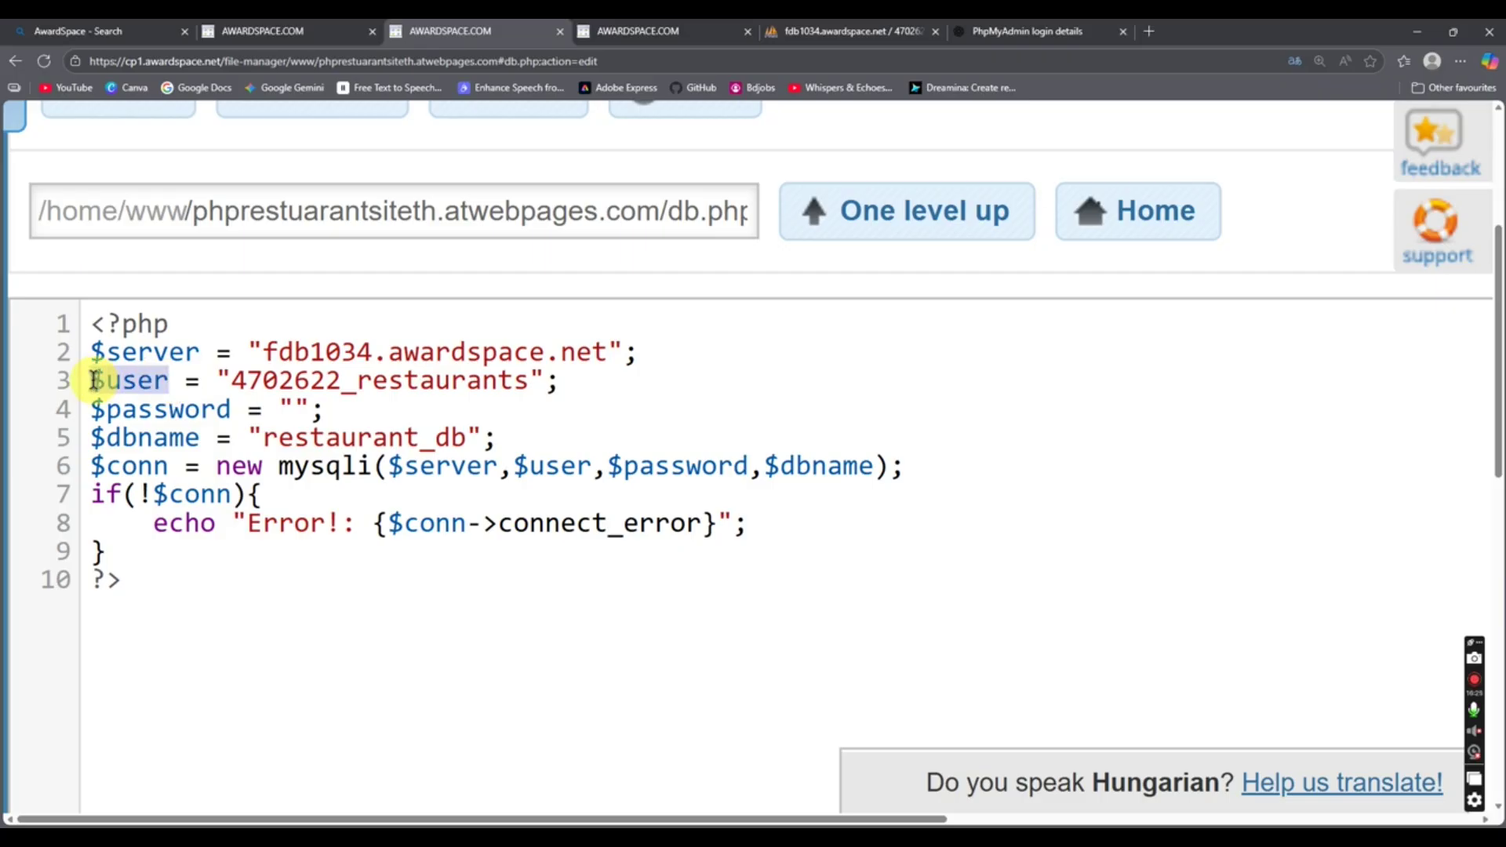
Replace restaurant_db with the hosted database name 4702622_restaurants in db.php
{"action": "left_click", "coordinate": [93, 382], "text": "shift"}
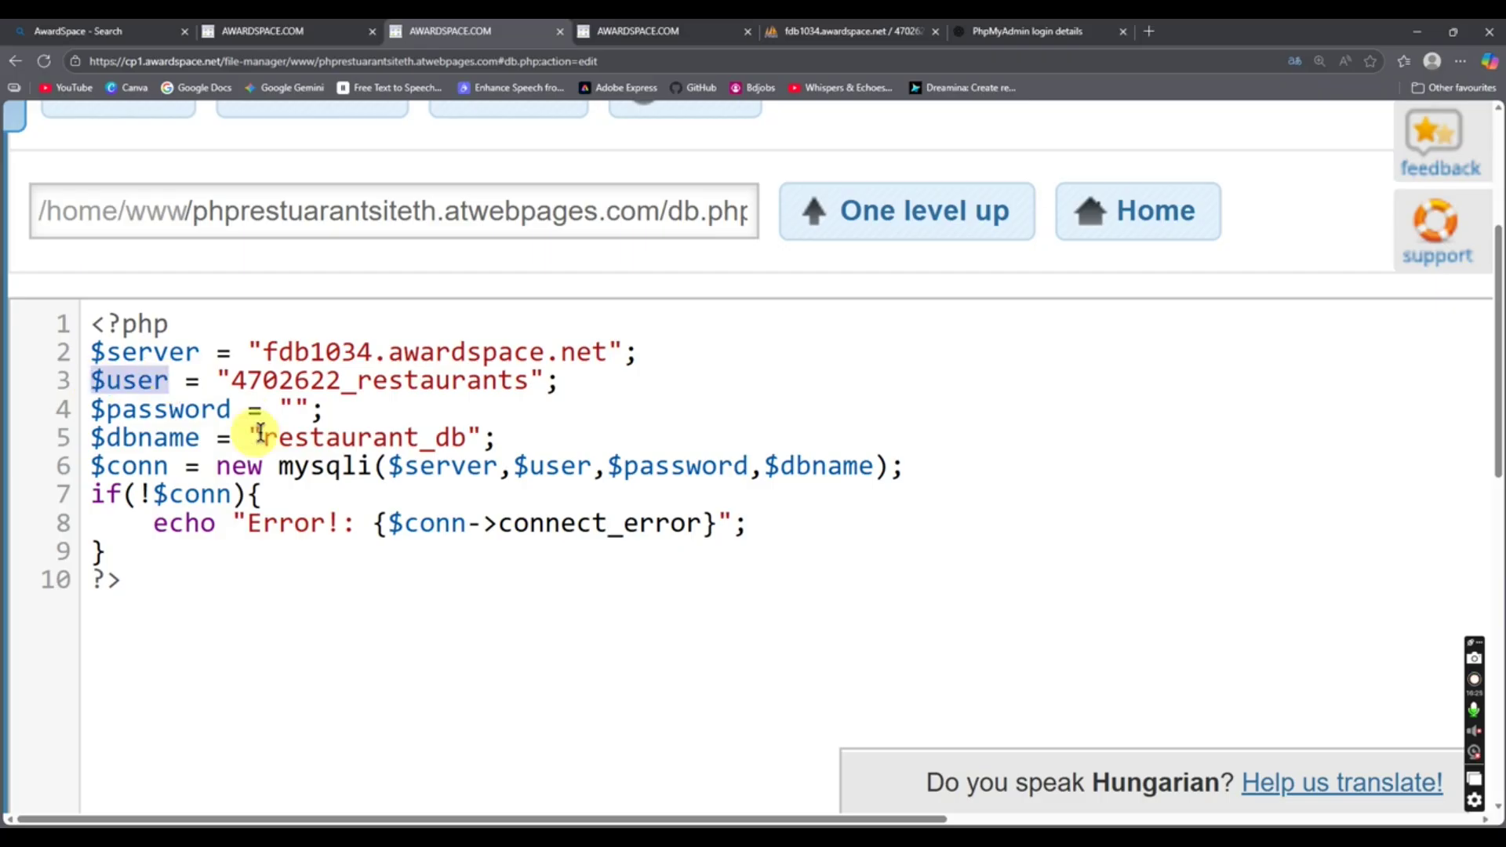
{"action": "left_click", "coordinate": [666, 32]}
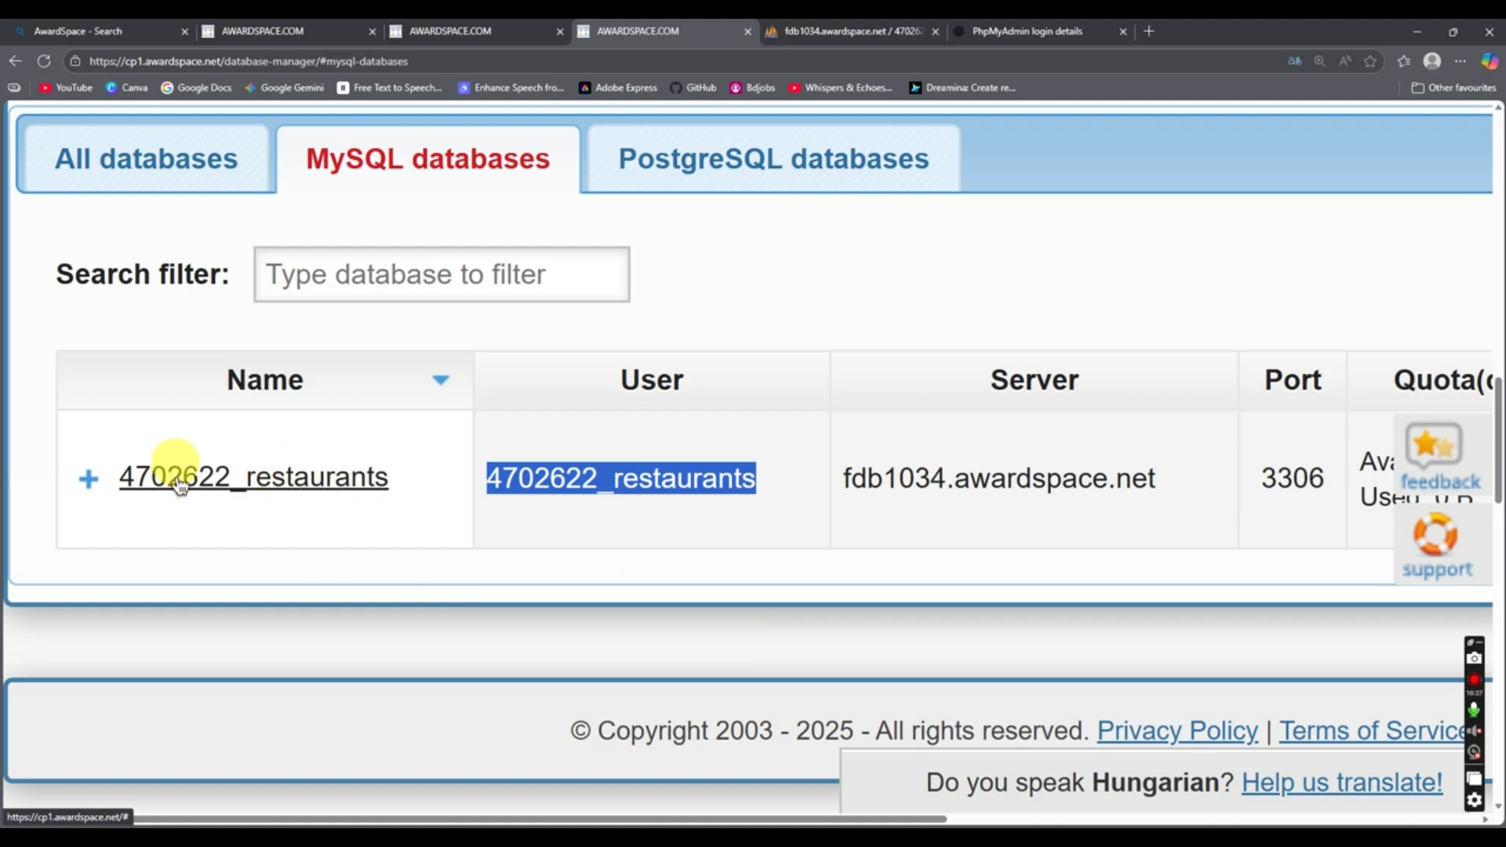
{"action": "left_click_drag", "start_coordinate": [397, 481], "coordinate": [123, 476]}
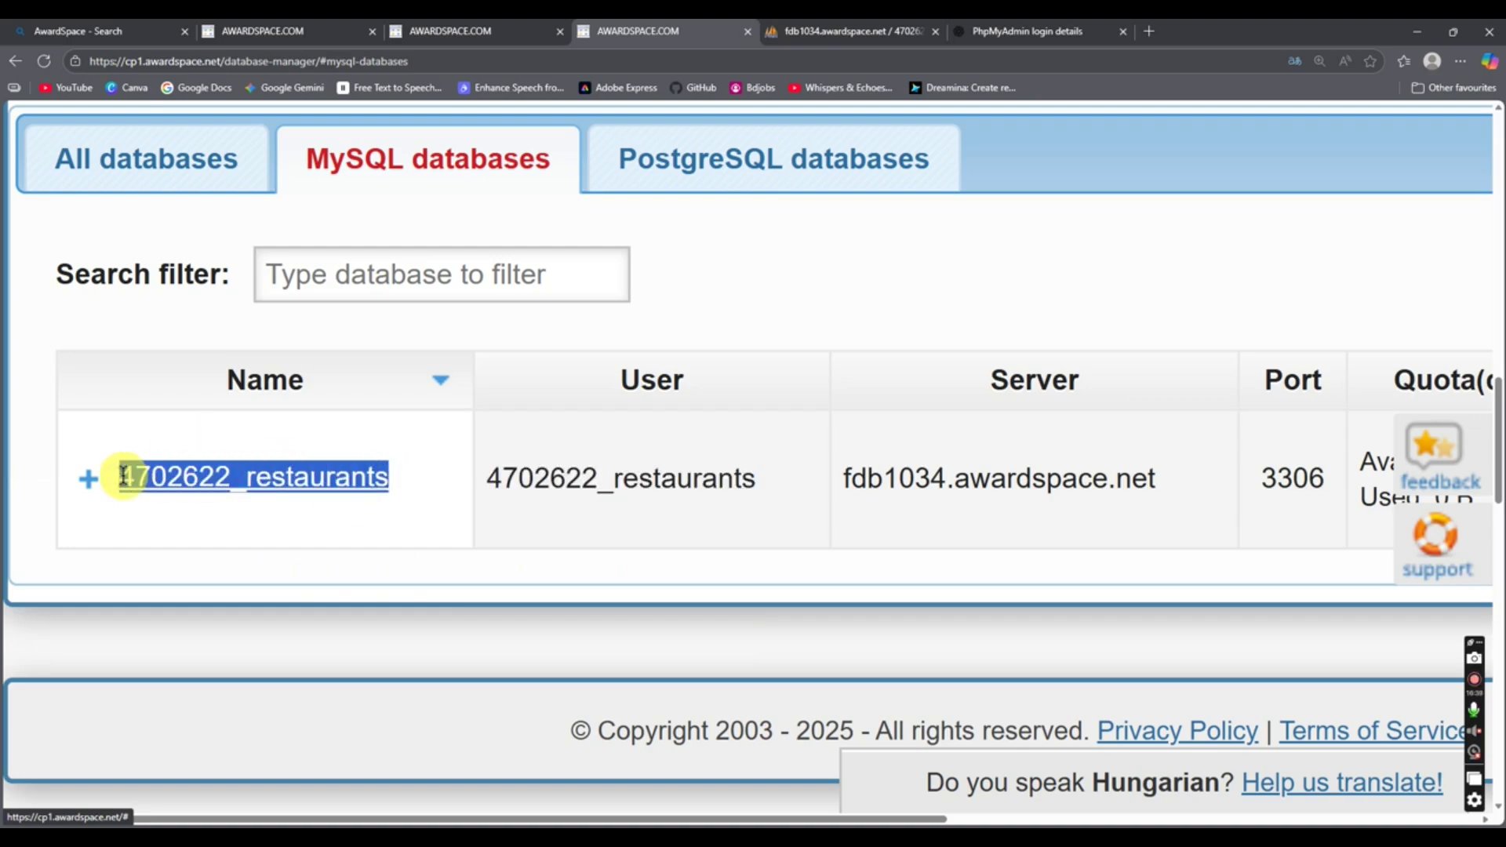
{"action": "right_click", "coordinate": [159, 483]}
{"action": "left_click", "coordinate": [201, 271]}
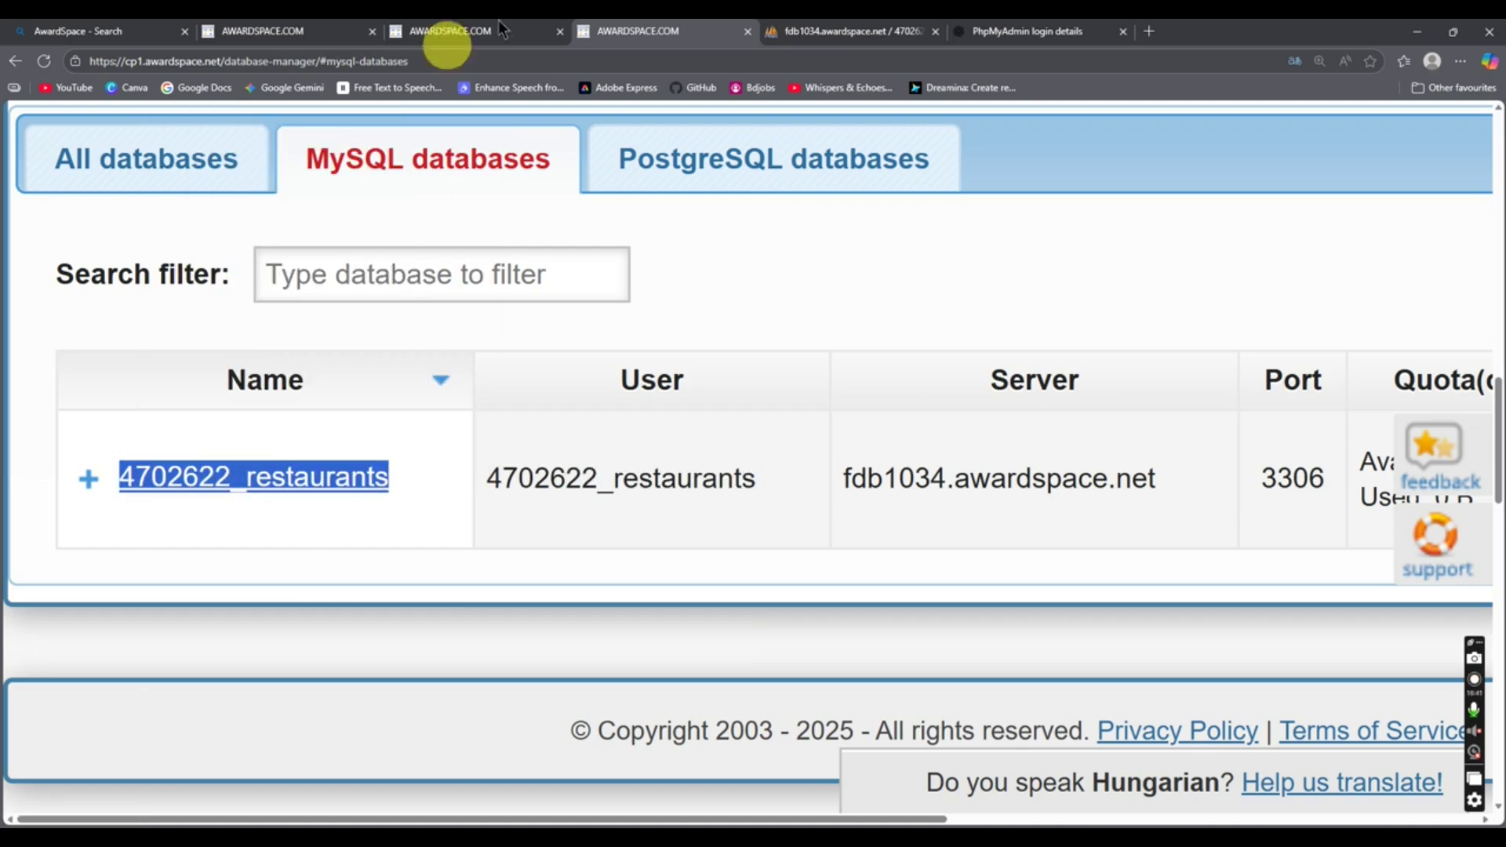
{"action": "left_click", "coordinate": [439, 32]}
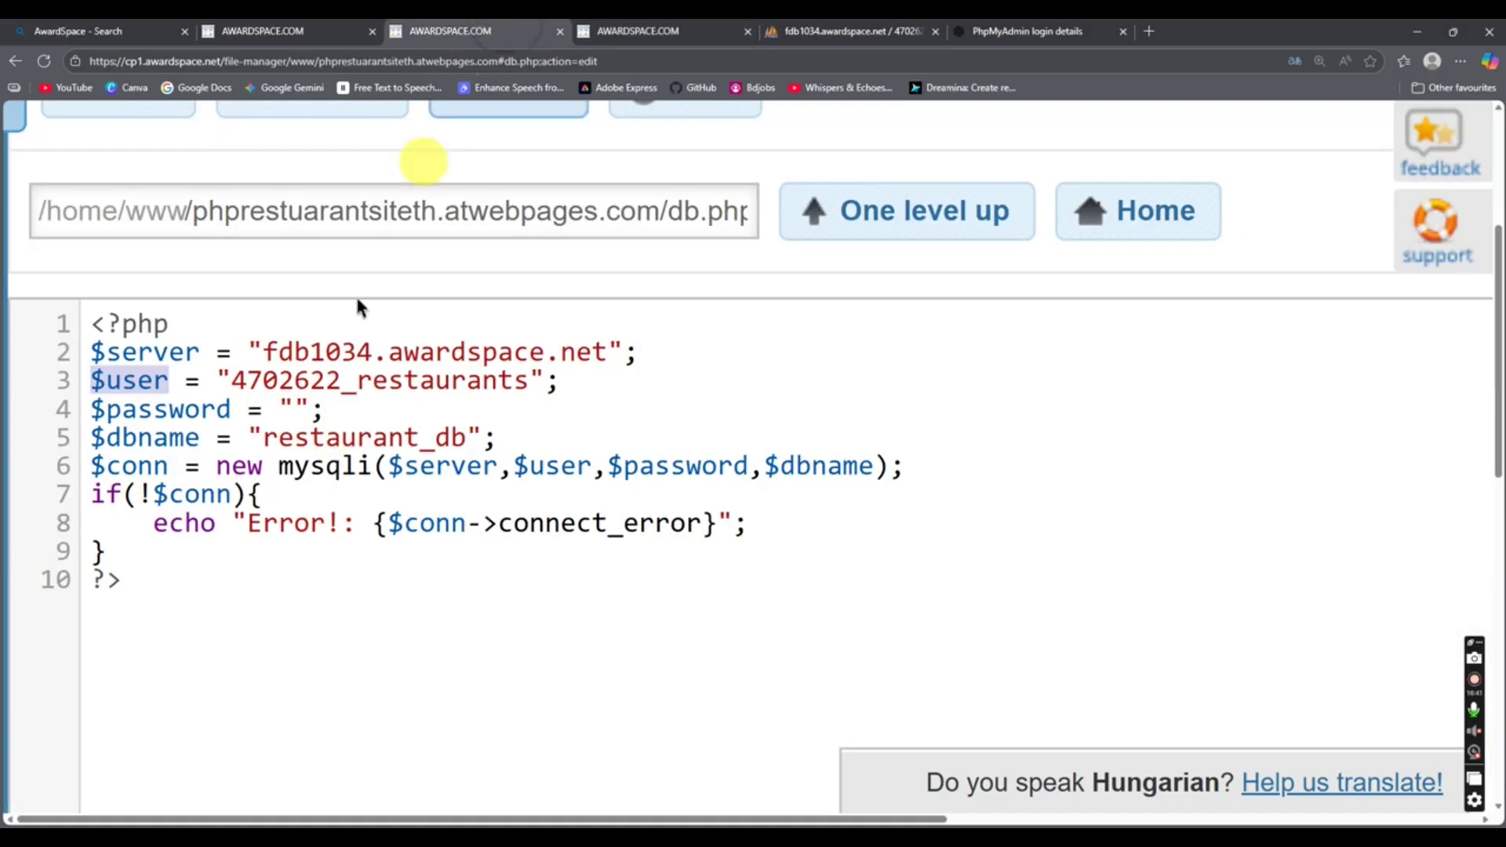
{"action": "double_click", "coordinate": [306, 438]}
{"action": "key", "text": "ctrl+v"}
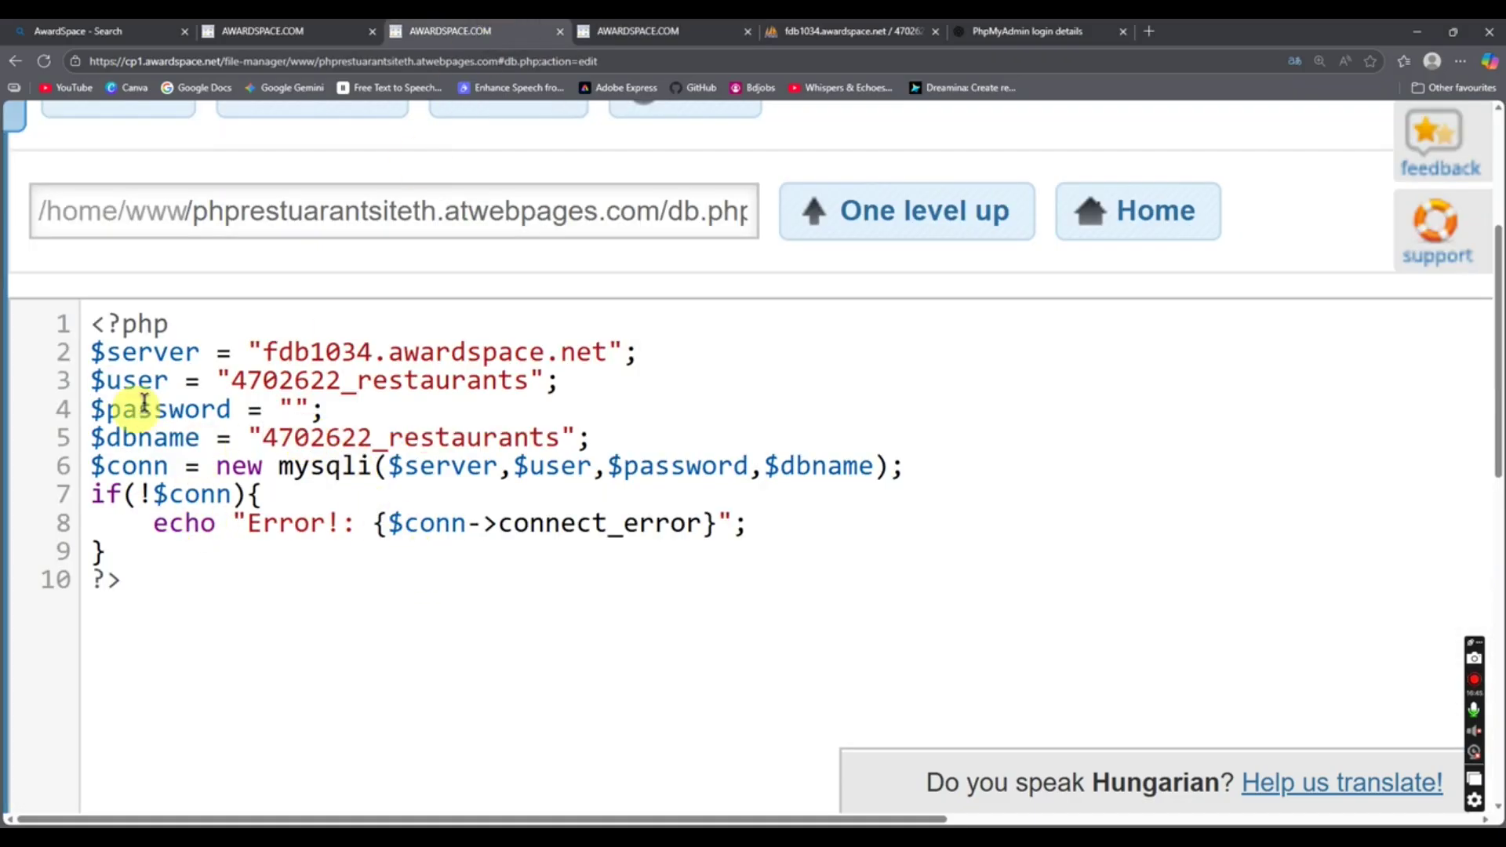
Bring up the MySQL databases listing
{"action": "left_click", "coordinate": [601, 36]}
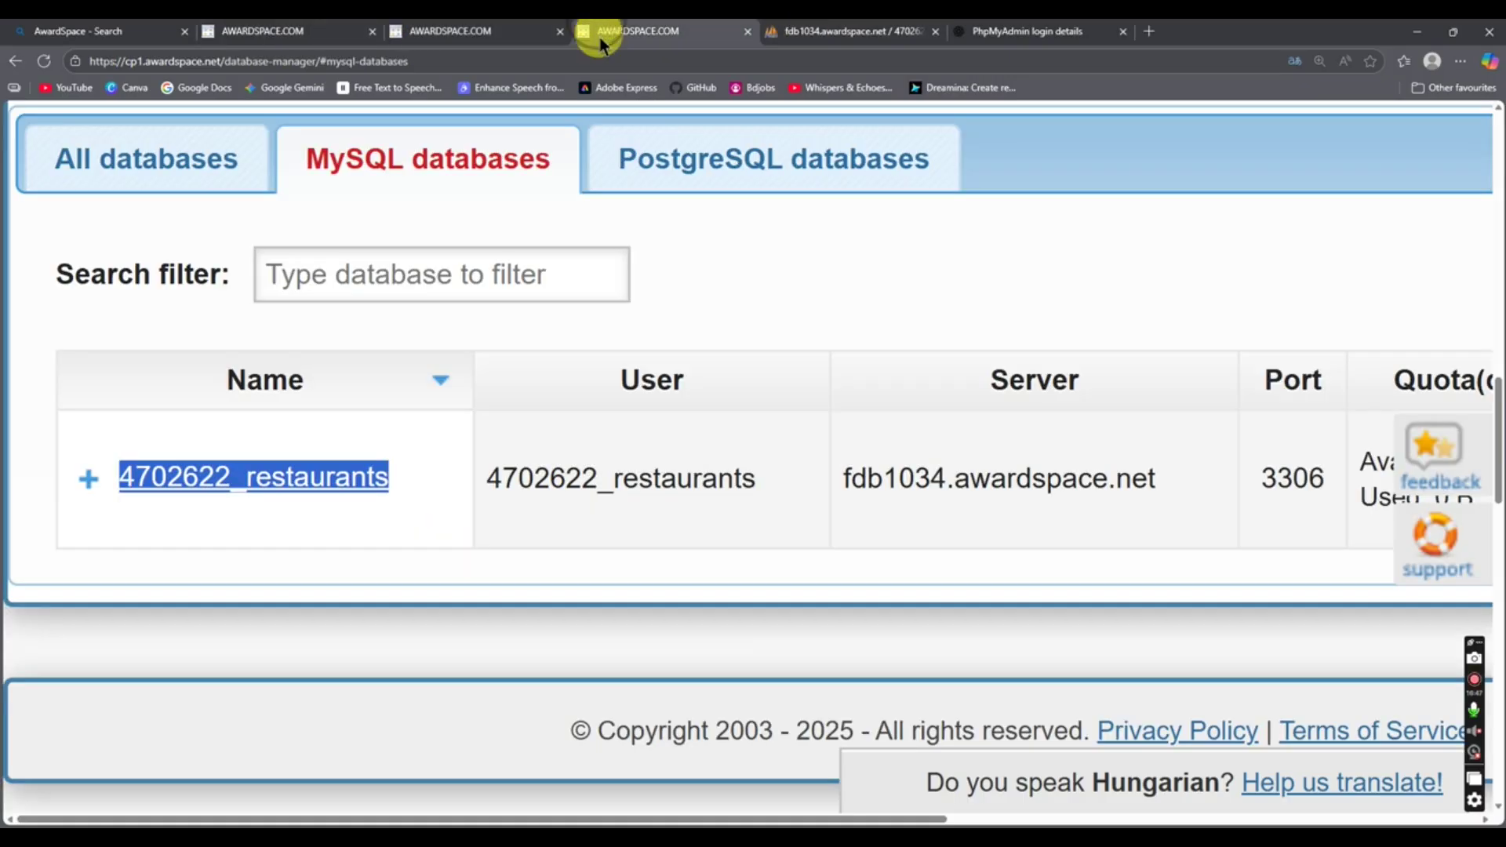
{"action": "left_click_drag", "start_coordinate": [742, 818], "coordinate": [1129, 818]}
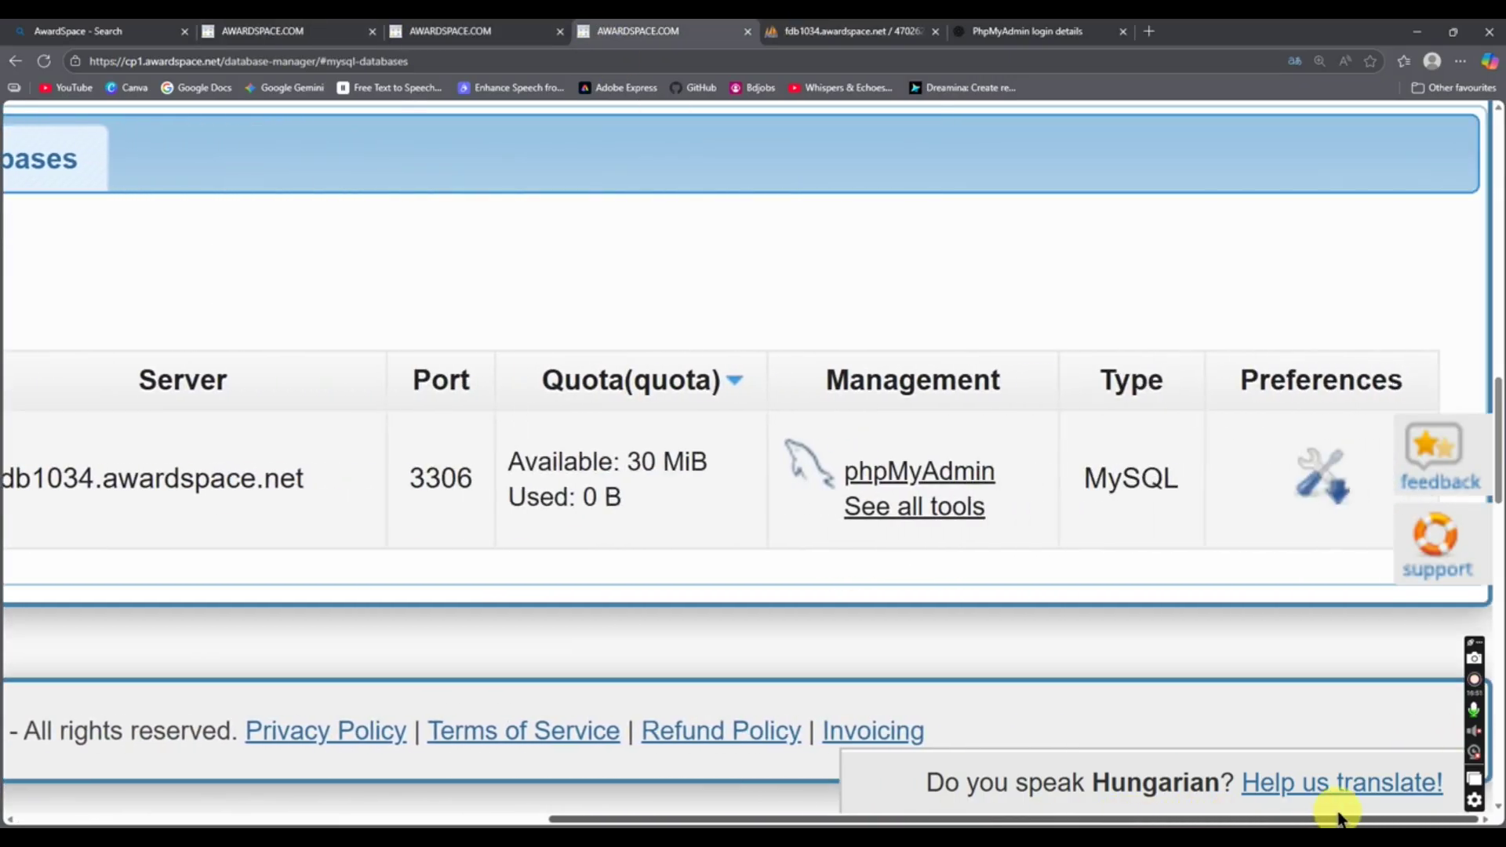
{"action": "left_click_drag", "start_coordinate": [1325, 819], "coordinate": [708, 763]}
Copy the saved database password from Notepad into db.php's empty $password quotes
{"action": "key", "text": "ctrl+minus"}
{"action": "key", "text": "ctrl+minus"}
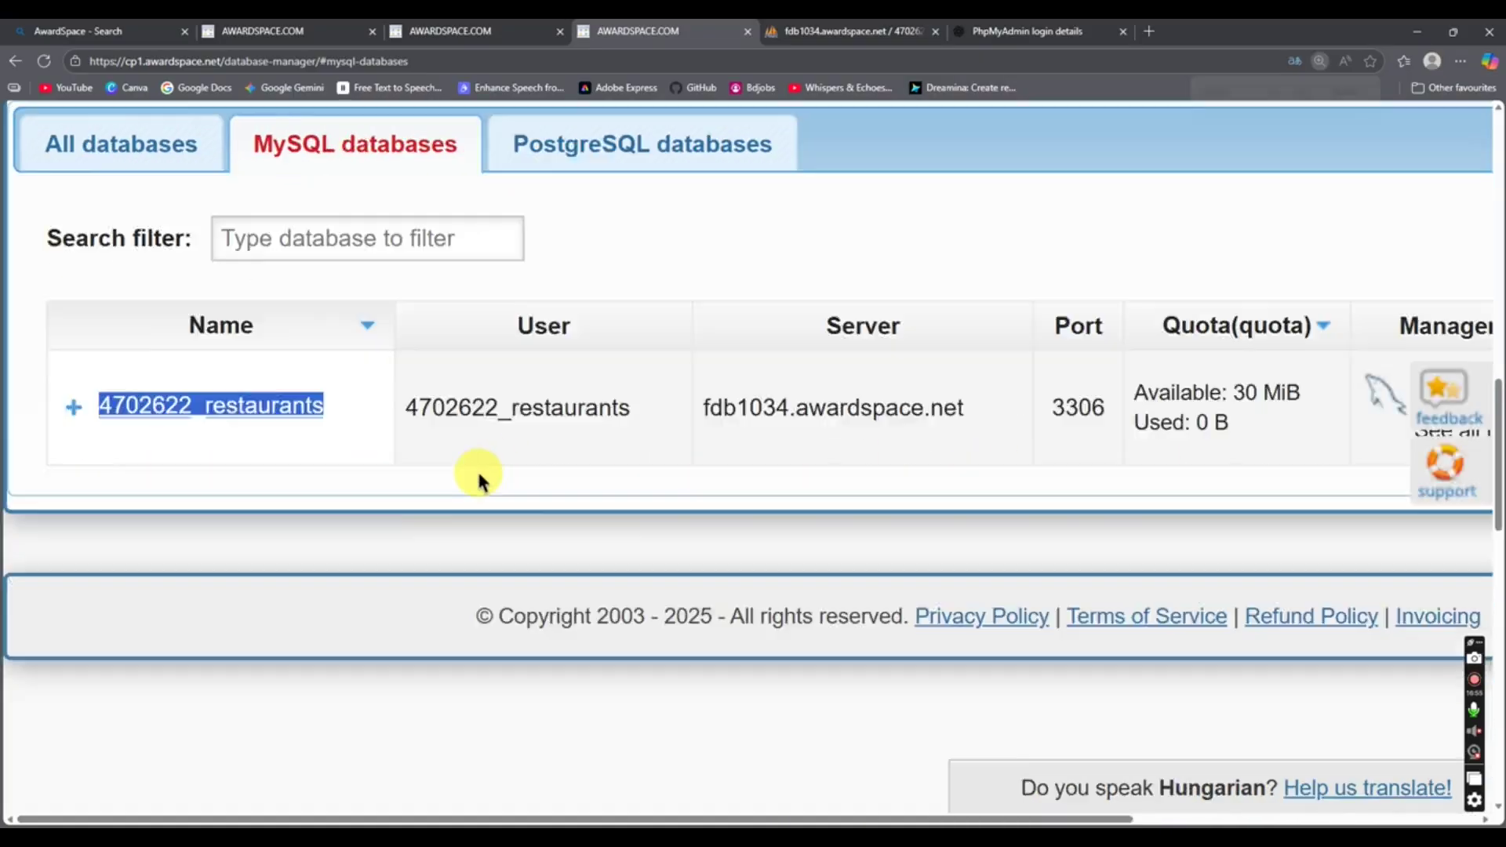
{"action": "left_click", "coordinate": [460, 833]}
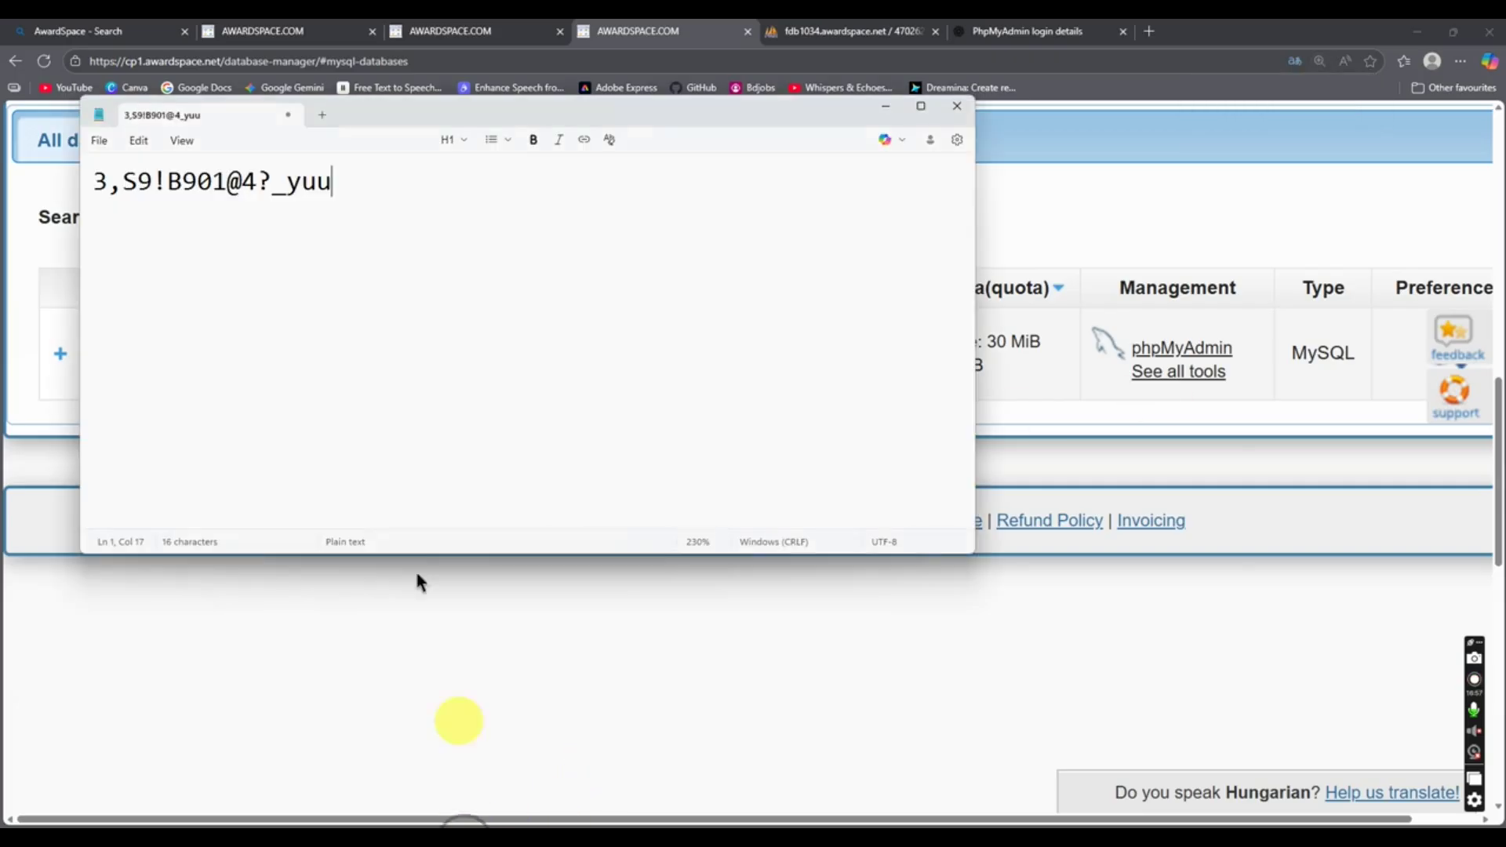
{"action": "left_click_drag", "start_coordinate": [316, 185], "coordinate": [22, 176]}
{"action": "key", "text": "ctrl+c"}
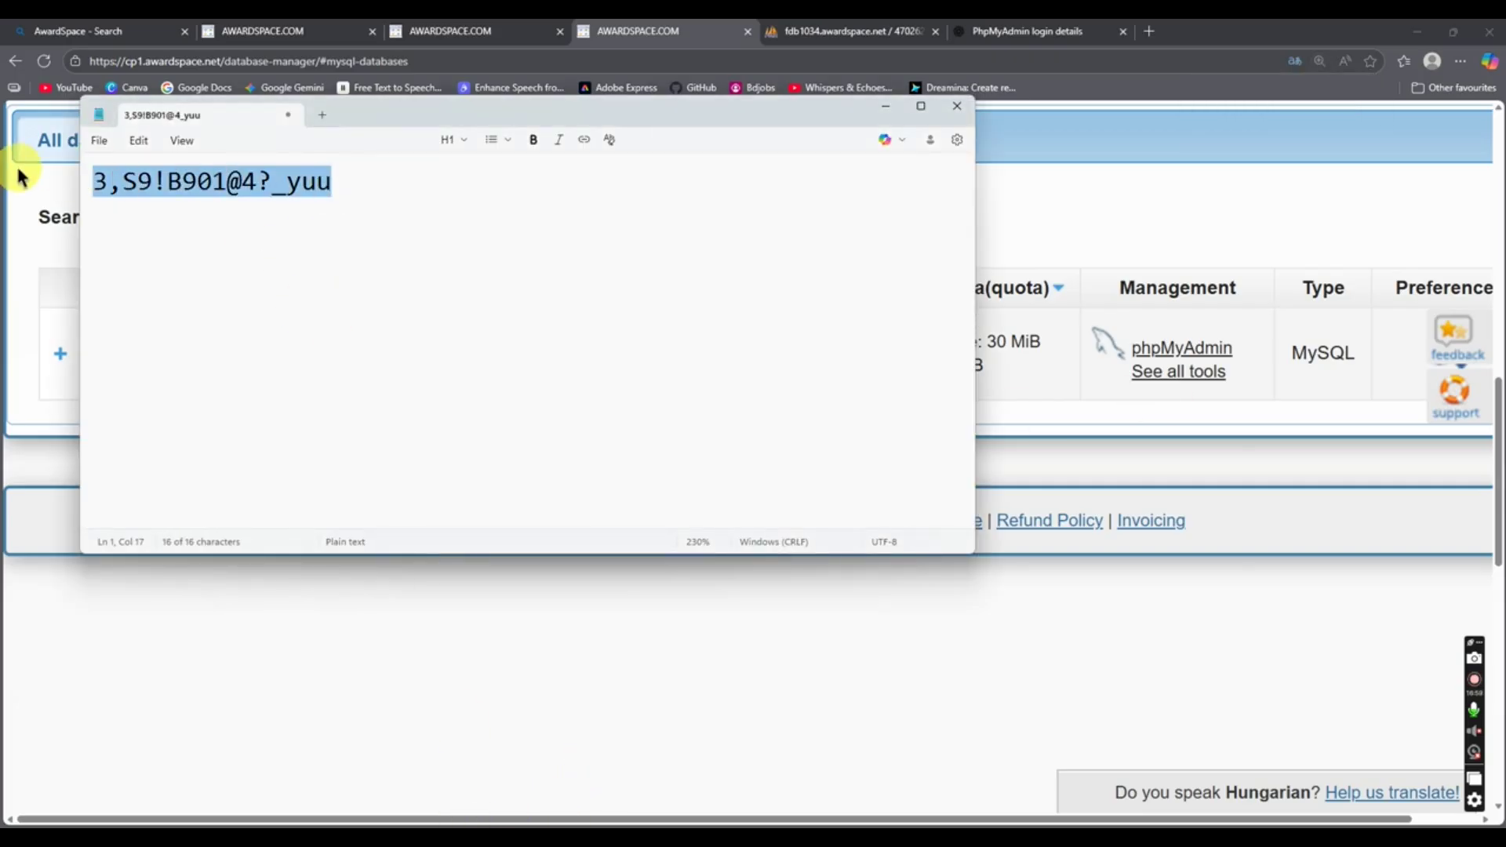
{"action": "left_click", "coordinate": [623, 29]}
{"action": "left_click", "coordinate": [423, 30]}
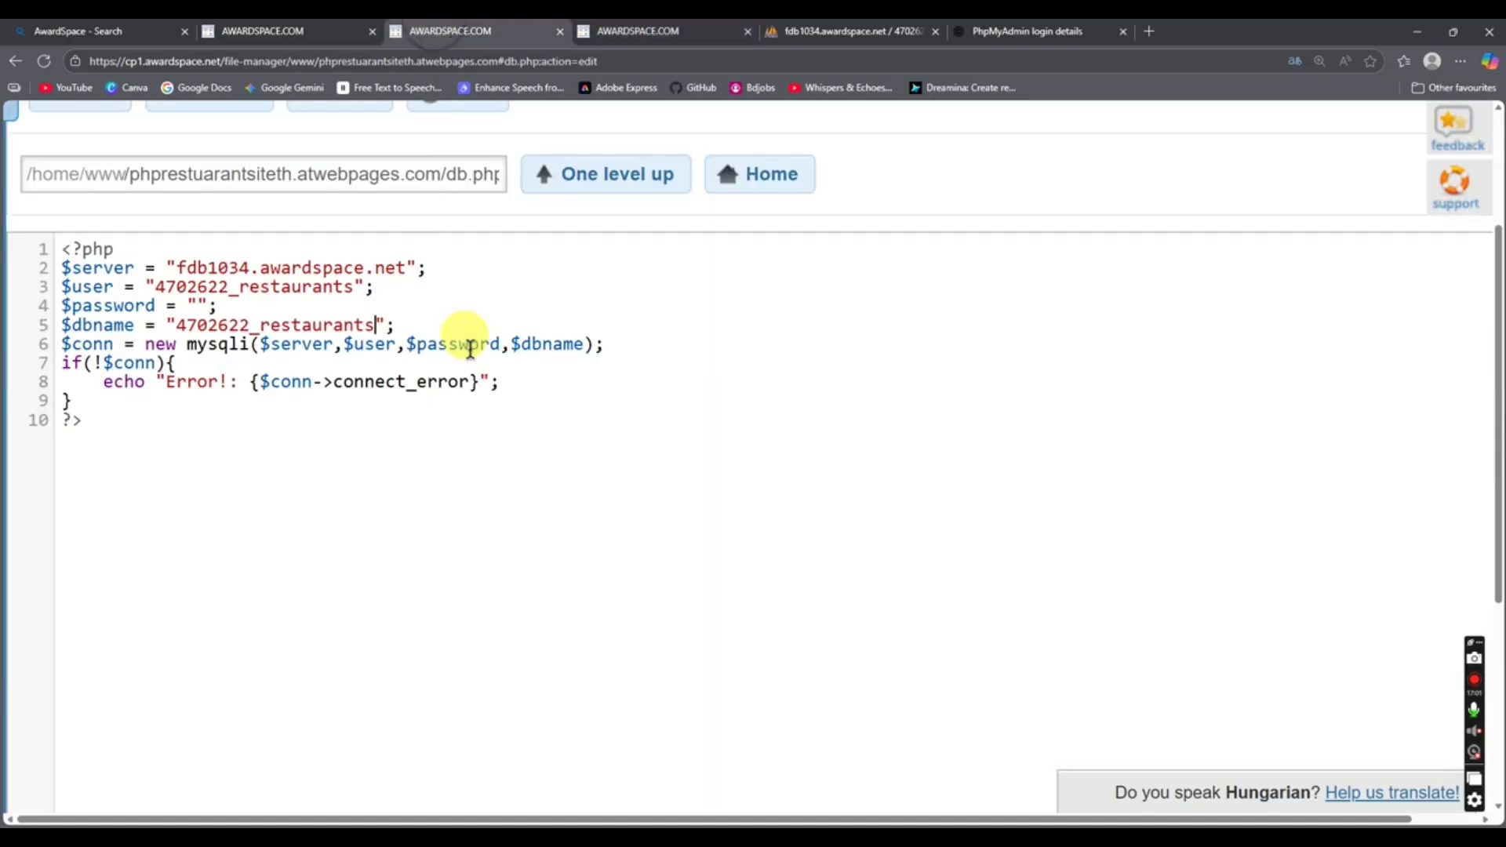
{"action": "left_click", "coordinate": [198, 304]}
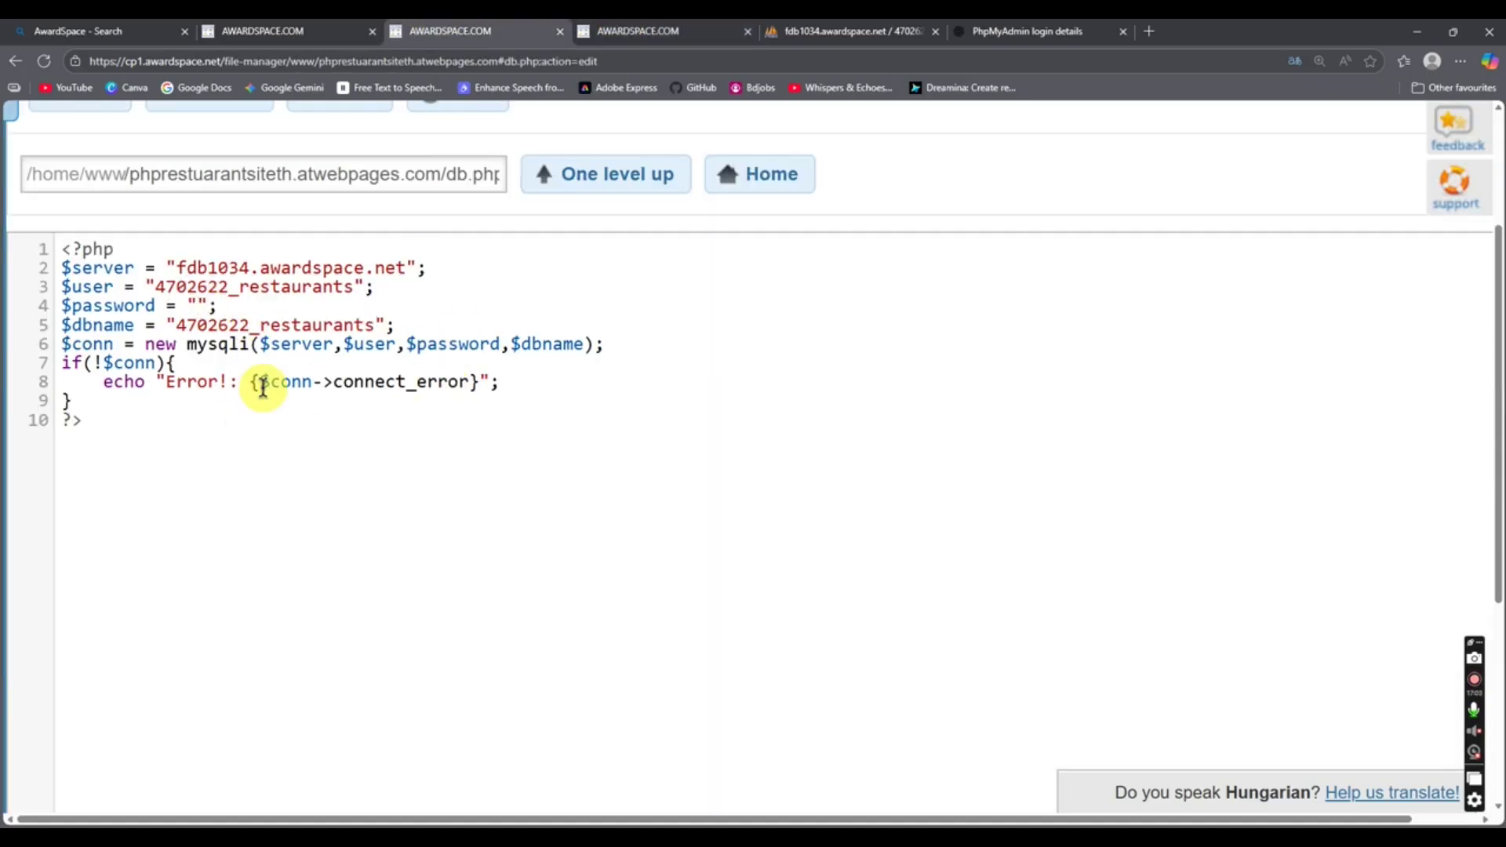
{"action": "scroll", "coordinate": [163, 322], "scroll_direction": "up", "scroll_amount": 6}
{"action": "key", "text": "ctrl+v"}
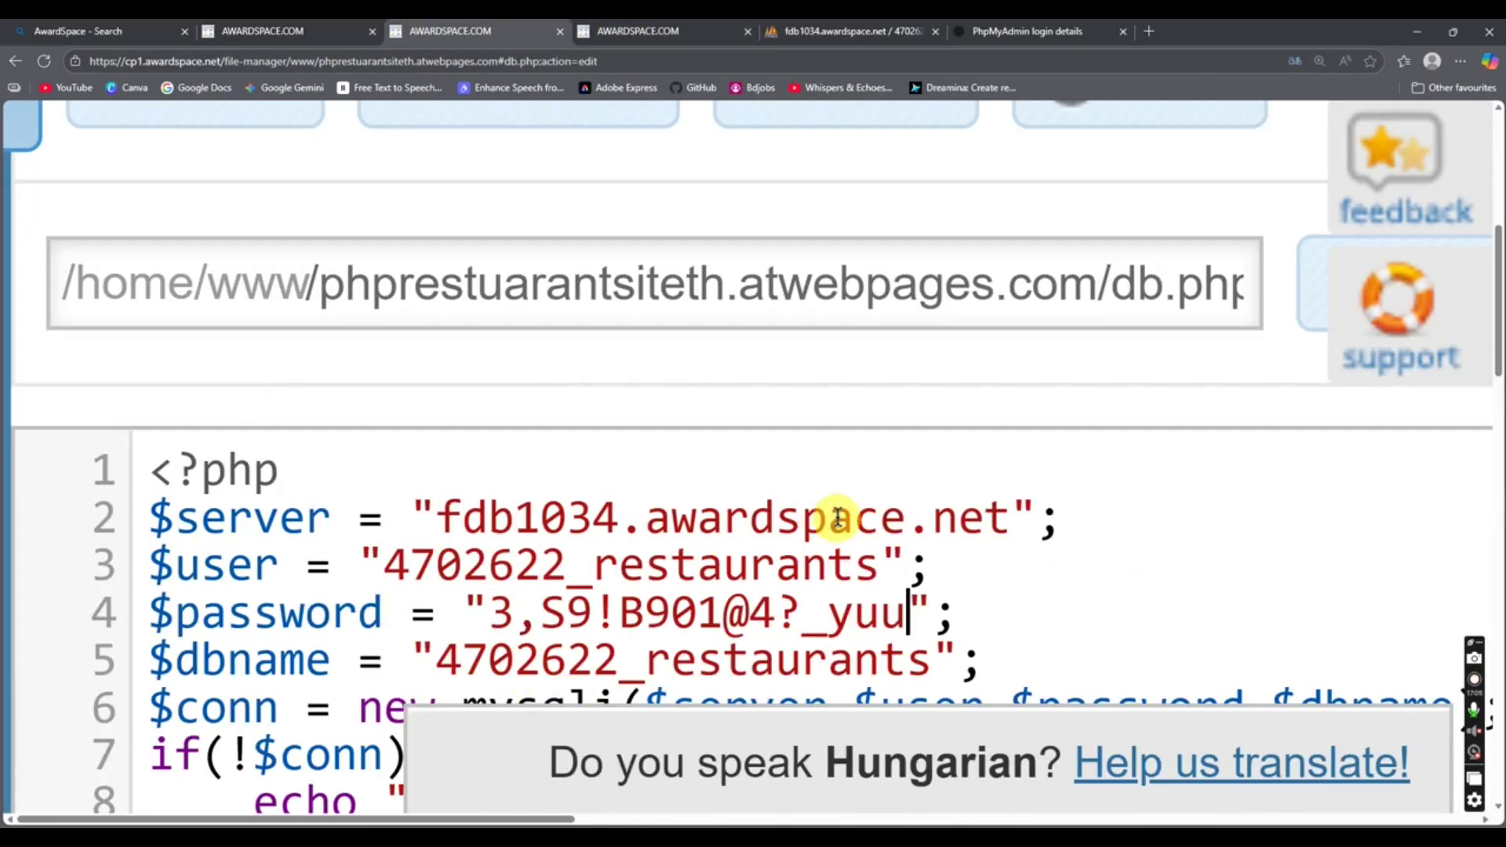
Save db.php and return to the MySQL databases listing
{"action": "scroll", "coordinate": [837, 470], "scroll_direction": "down", "scroll_amount": 3}
{"action": "scroll", "coordinate": [909, 571], "scroll_direction": "down", "scroll_amount": 4}
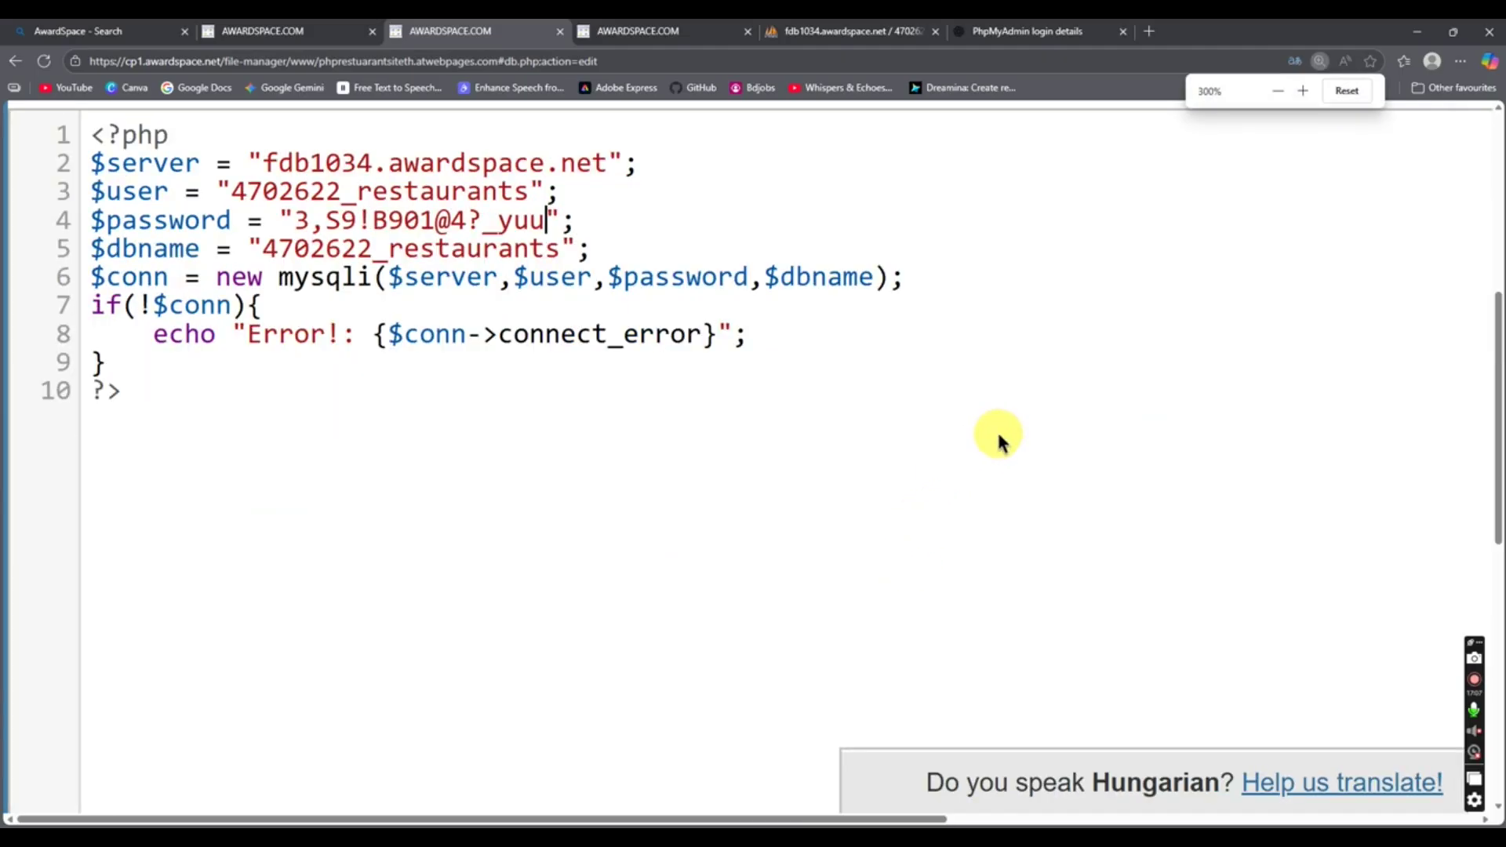
{"action": "scroll", "coordinate": [1059, 459], "scroll_direction": "down", "scroll_amount": 1}
{"action": "scroll", "coordinate": [1059, 459], "scroll_direction": "down", "scroll_amount": 3}
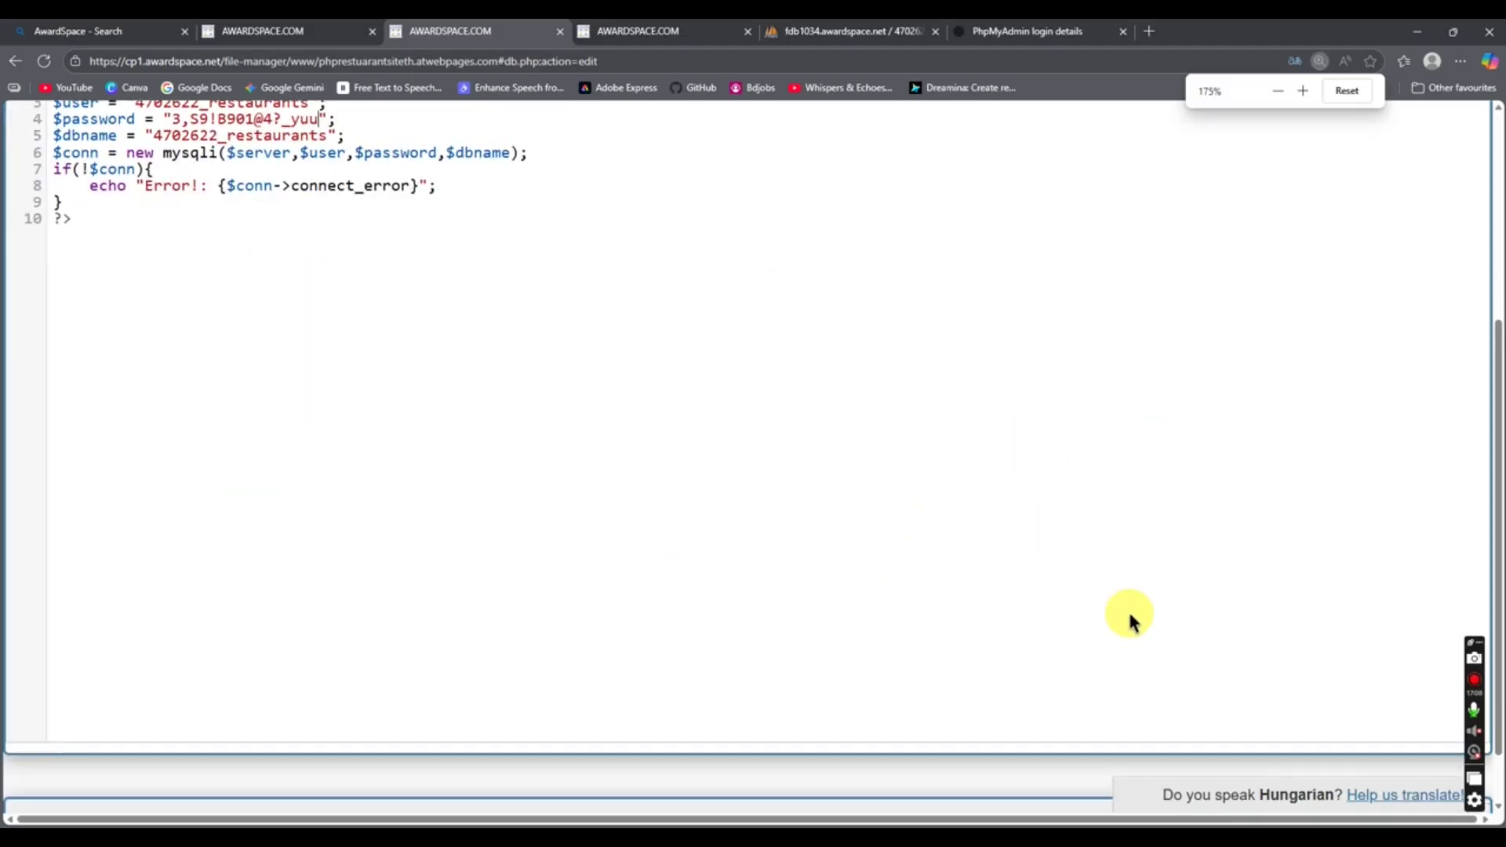
{"action": "scroll", "coordinate": [1129, 615], "scroll_direction": "up", "scroll_amount": 5}
{"action": "scroll", "coordinate": [531, 444], "scroll_direction": "down", "scroll_amount": 5}
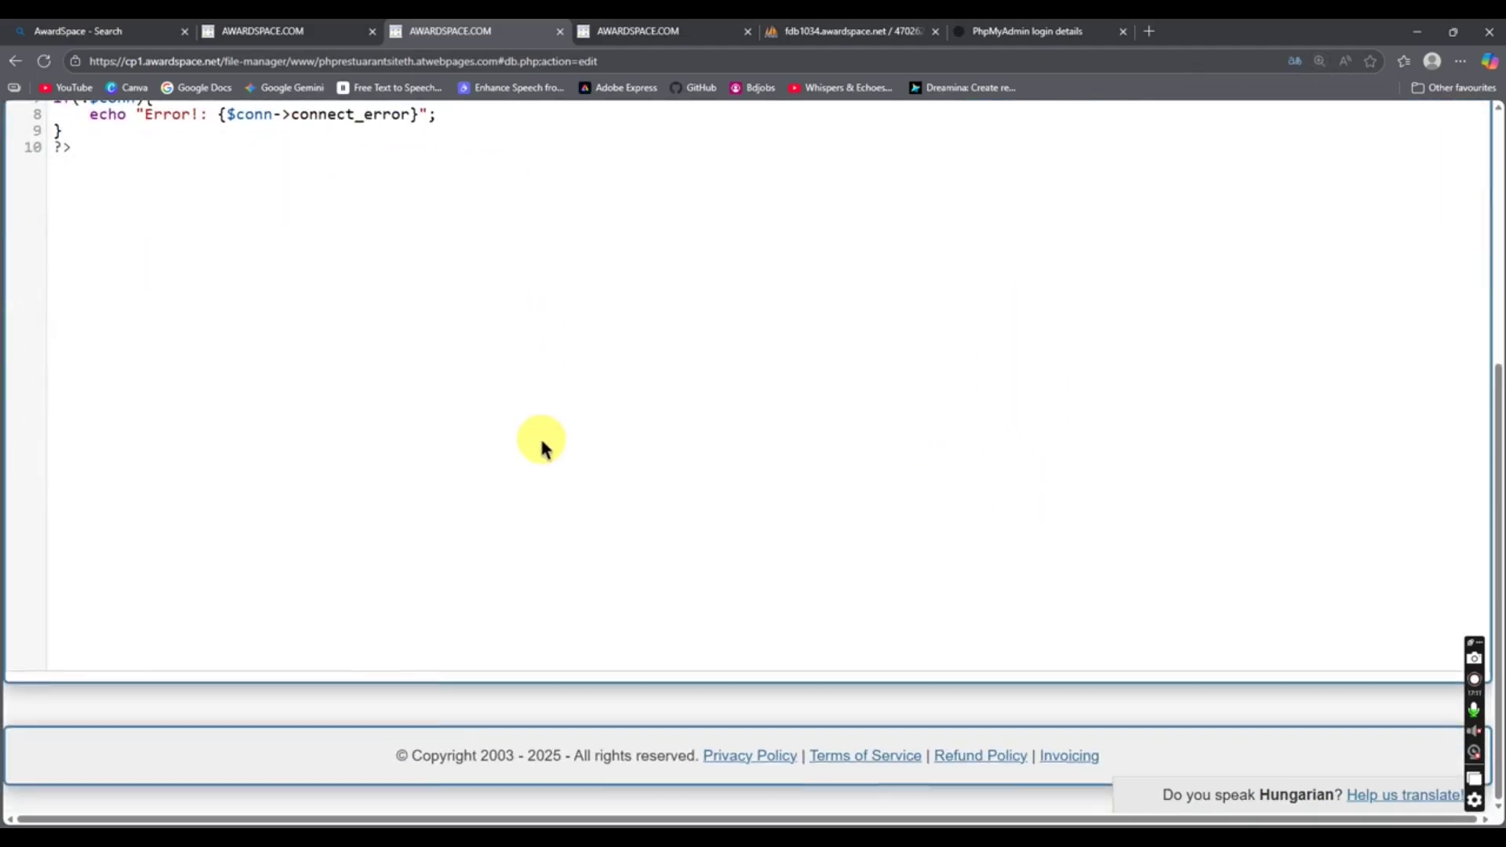
{"action": "scroll", "coordinate": [1019, 628], "scroll_direction": "down", "scroll_amount": 2}
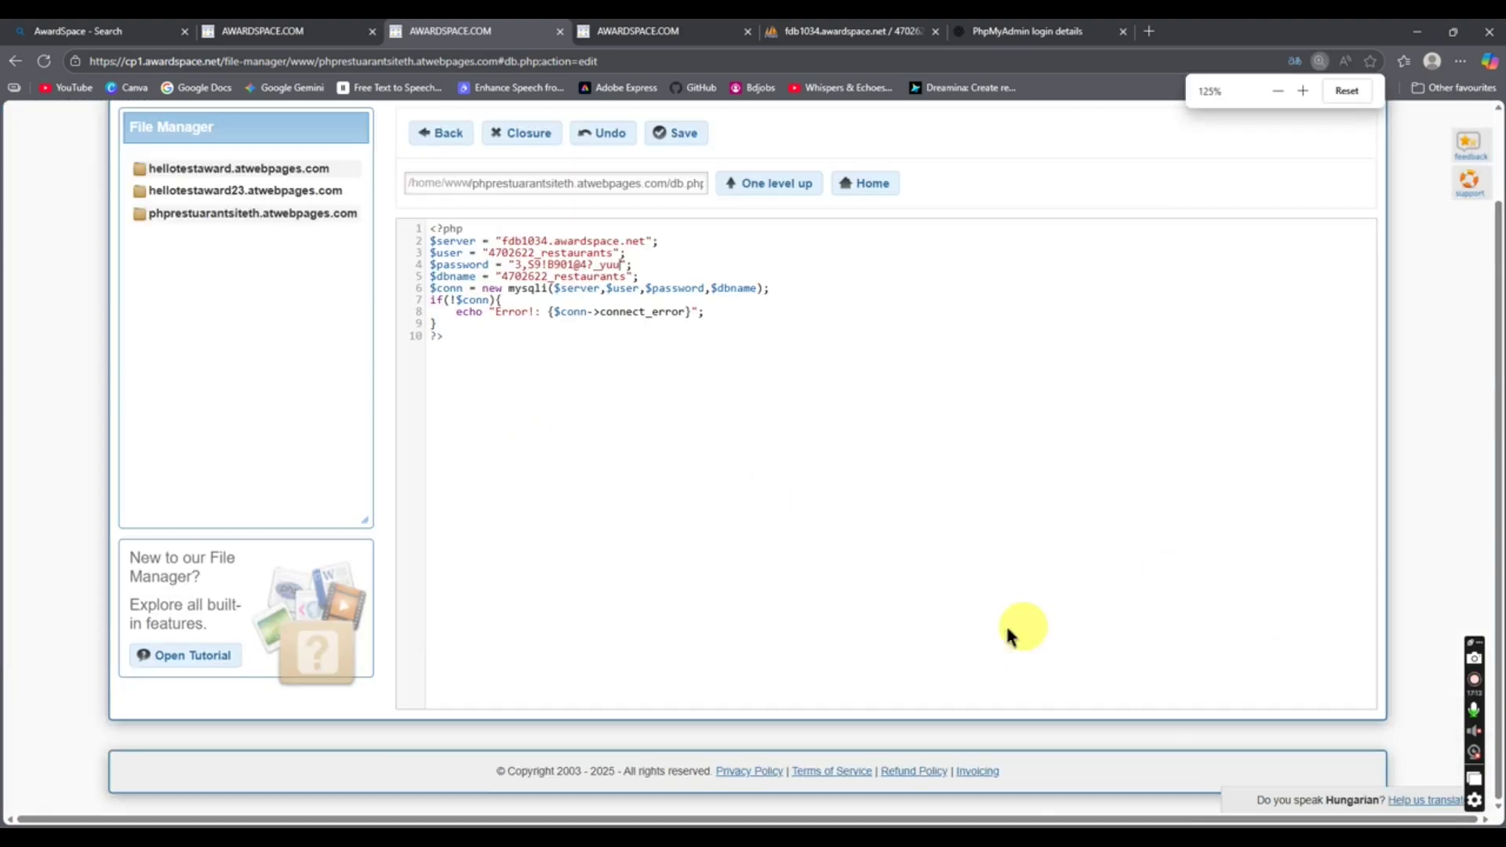
{"action": "scroll", "coordinate": [625, 487], "scroll_direction": "up", "scroll_amount": 1}
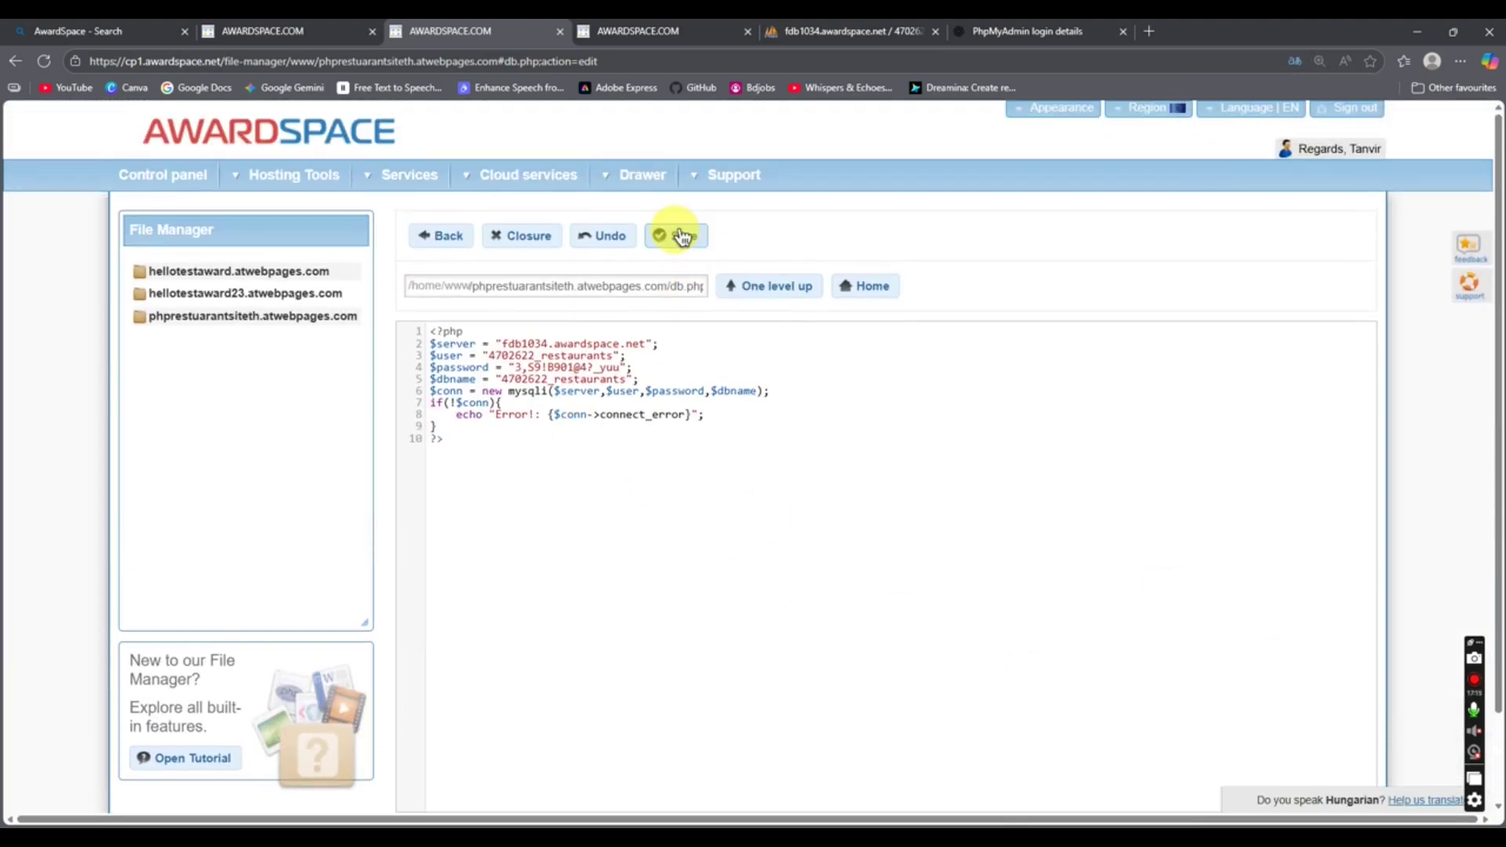
{"action": "scroll", "coordinate": [685, 248], "scroll_direction": "up", "scroll_amount": 1}
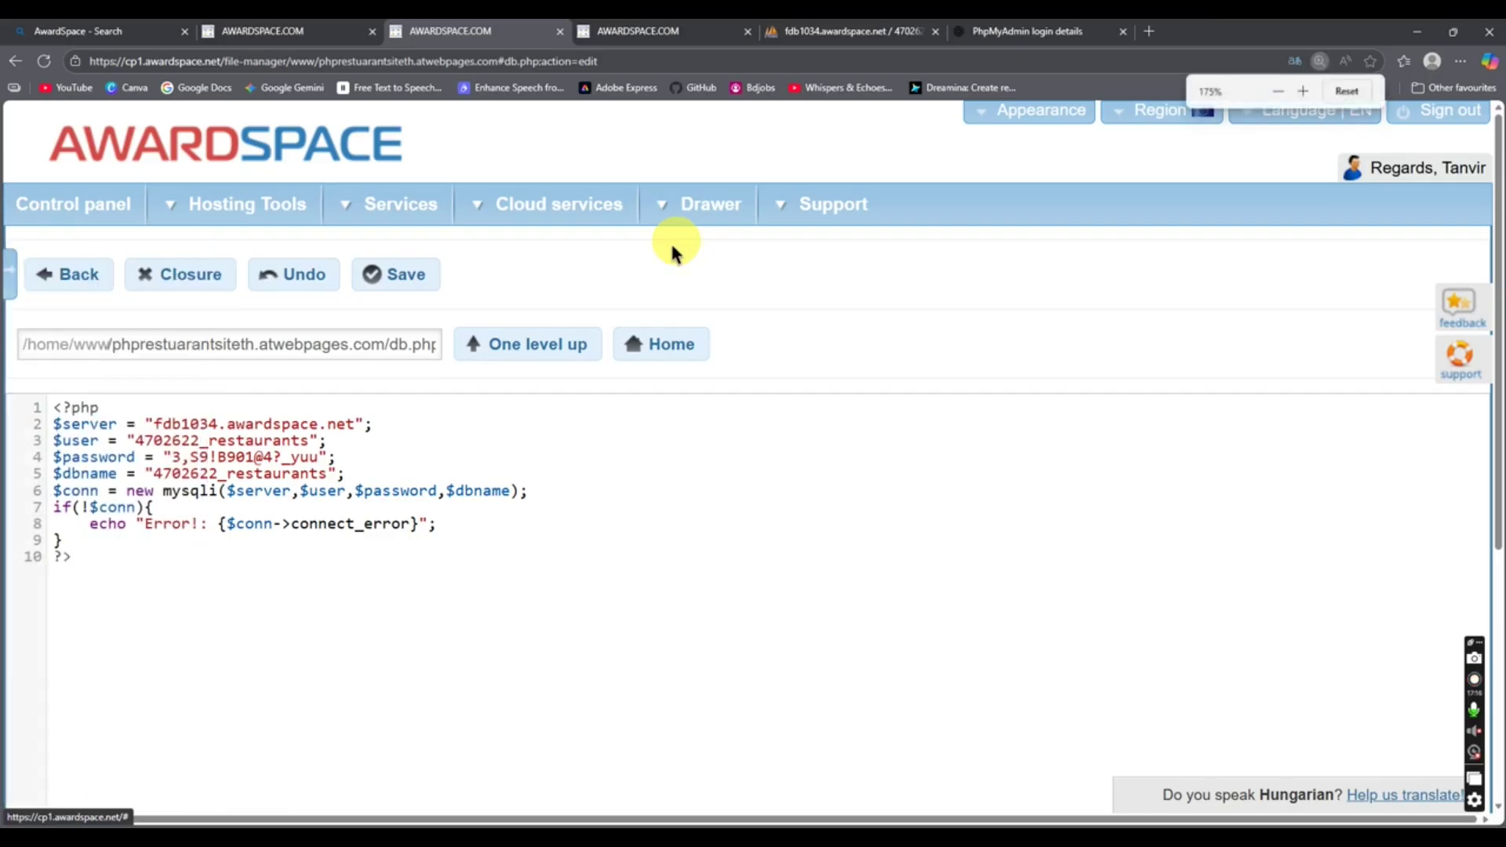
{"action": "left_click", "coordinate": [379, 276]}
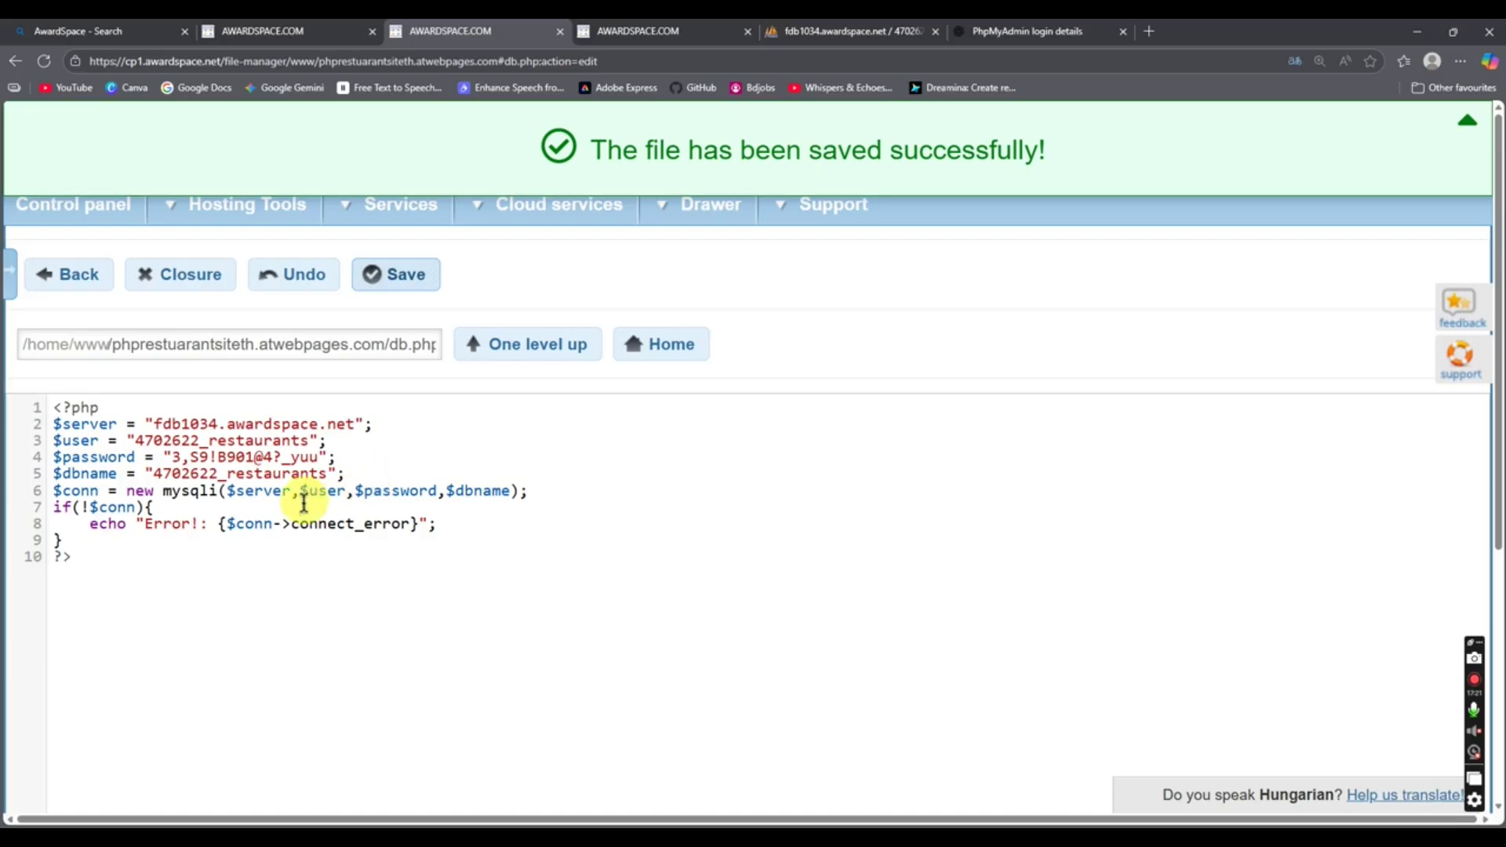
{"action": "left_click", "coordinate": [636, 31]}
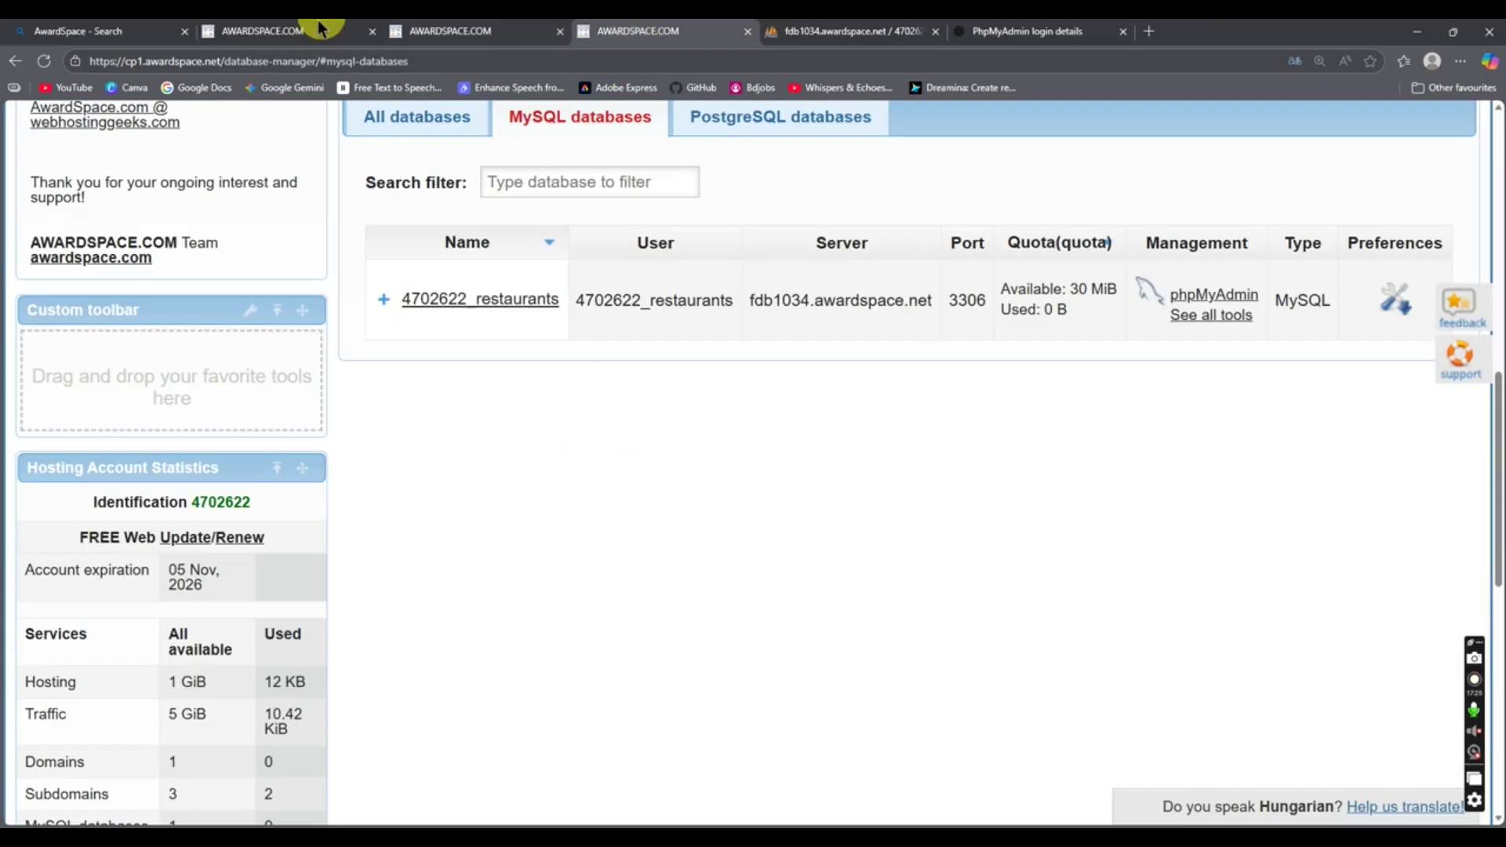
Copy the phprestuarantsiteth.atwebpages.com subdomain and load the live site in a new tab
{"action": "left_click", "coordinate": [290, 31]}
{"action": "left_click_drag", "start_coordinate": [641, 423], "coordinate": [401, 421]}
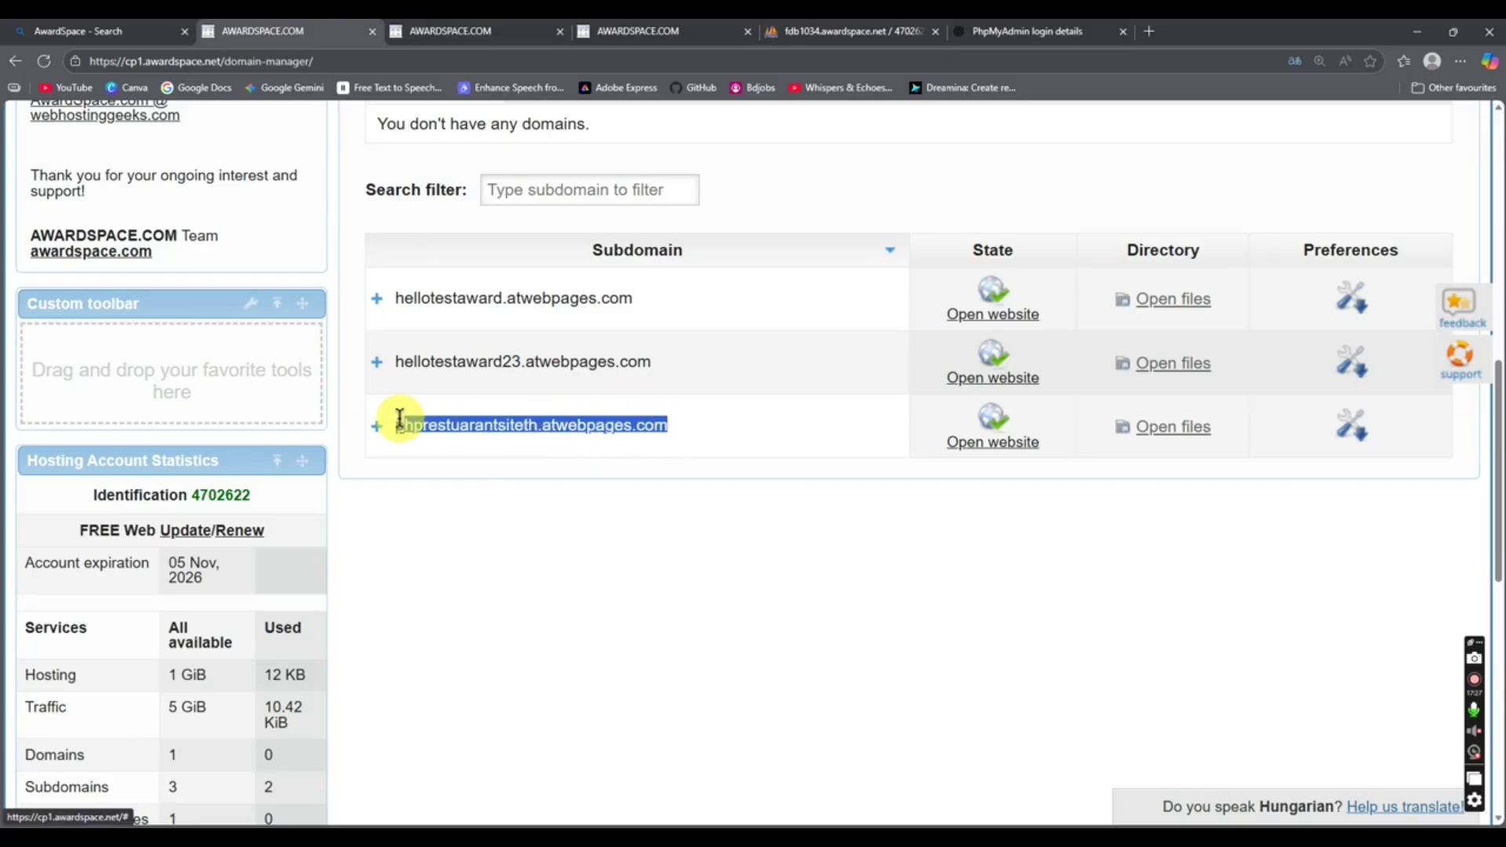
{"action": "right_click", "coordinate": [414, 428]}
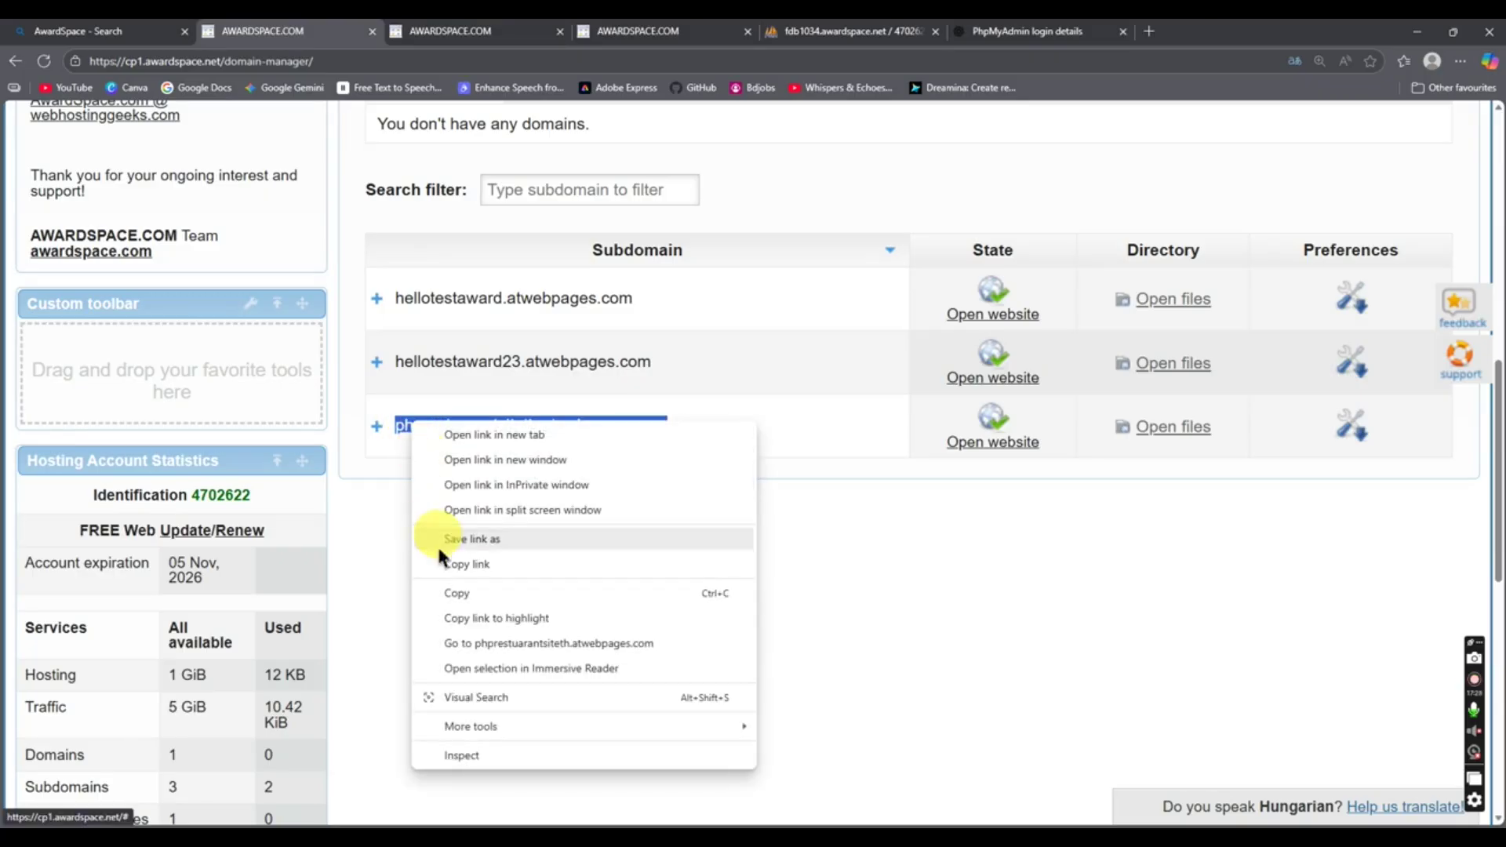
{"action": "left_click", "coordinate": [441, 592]}
{"action": "left_click", "coordinate": [953, 32]}
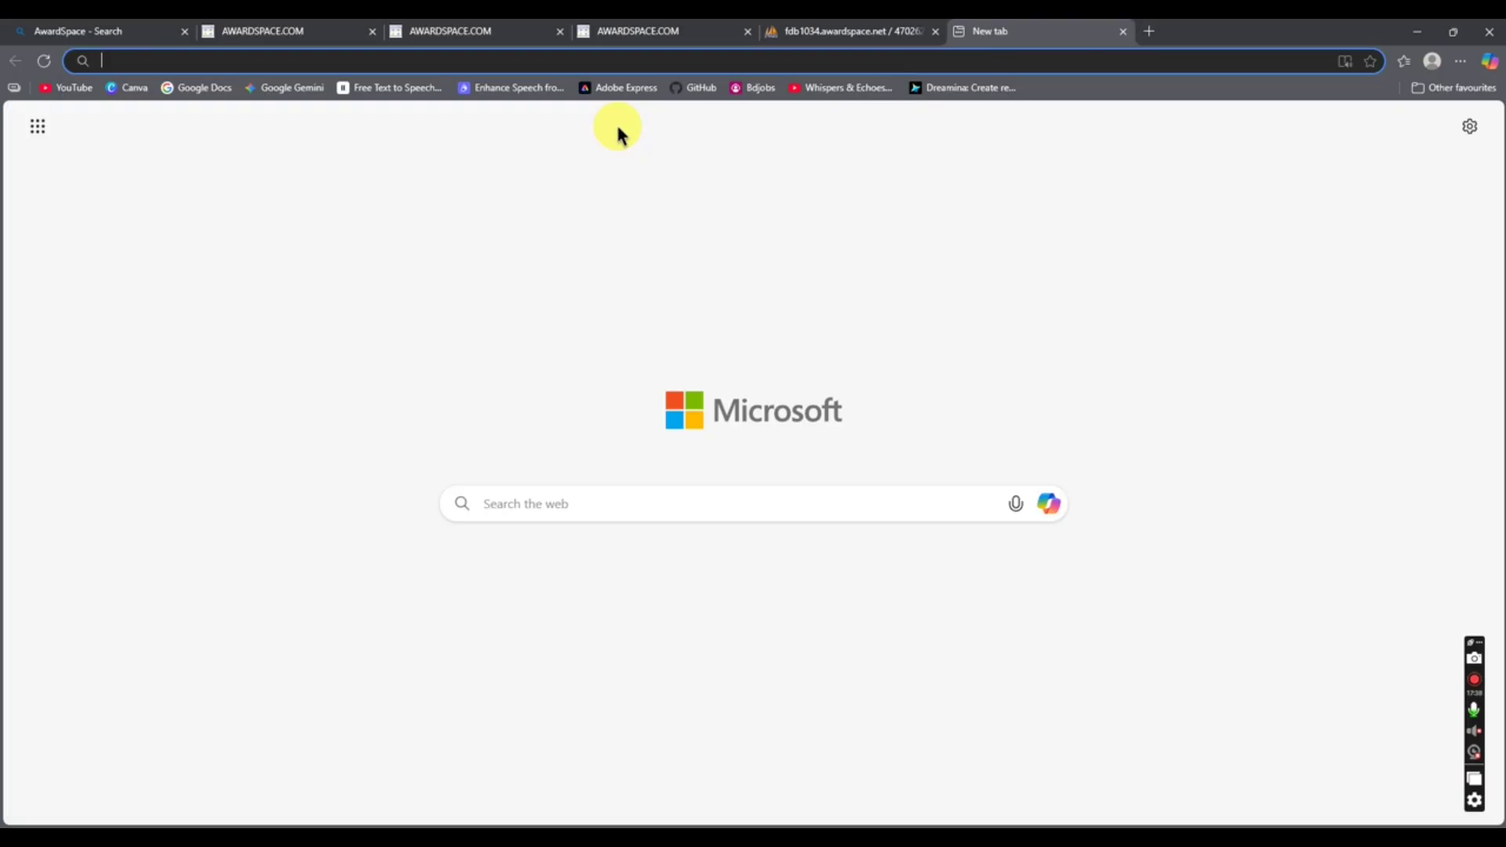
{"action": "key", "text": "ctrl+v"}
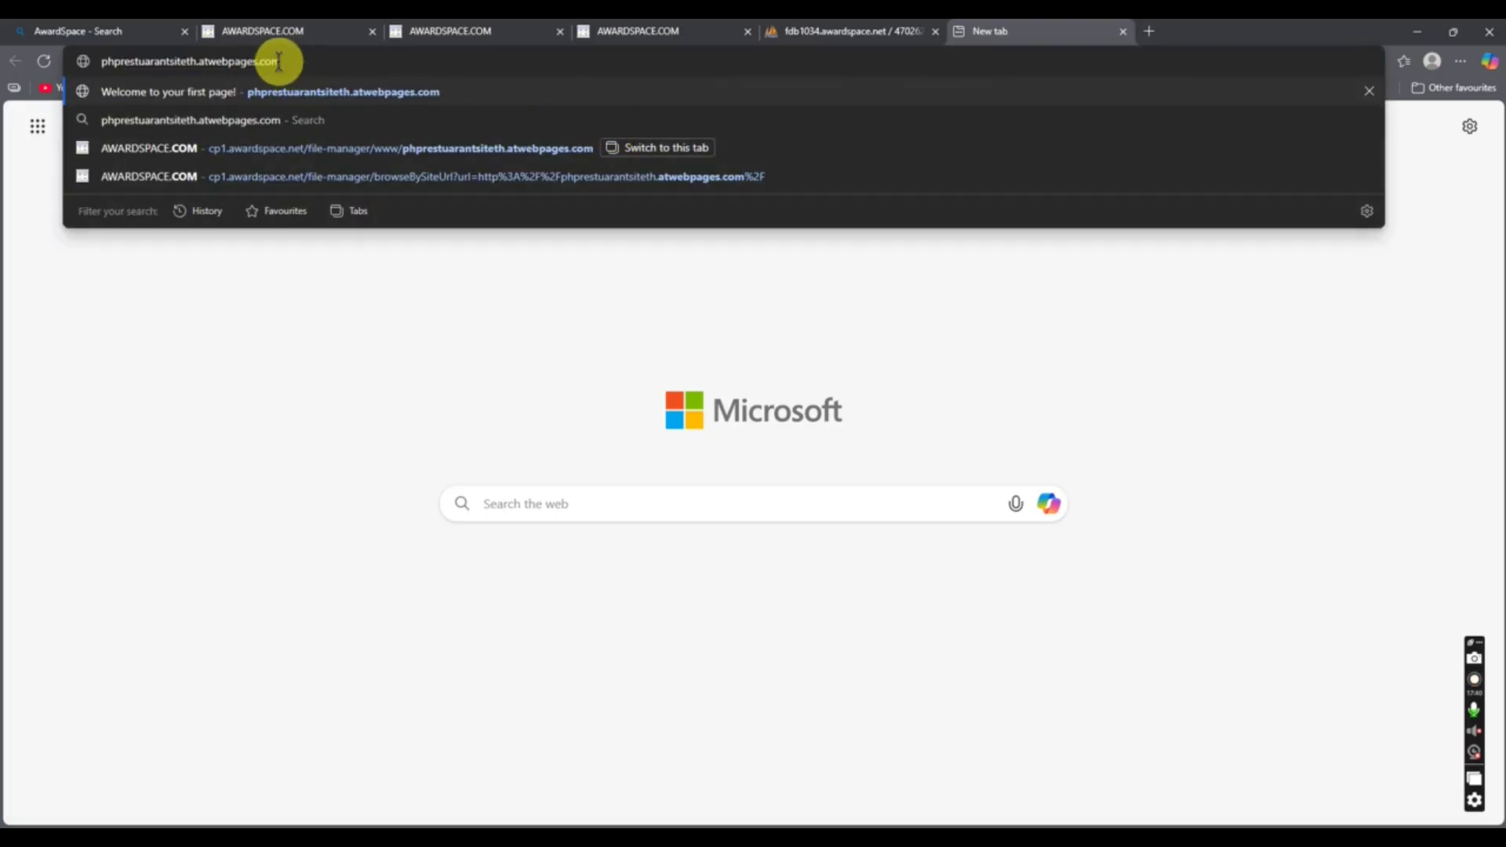
{"action": "key", "text": "Return"}
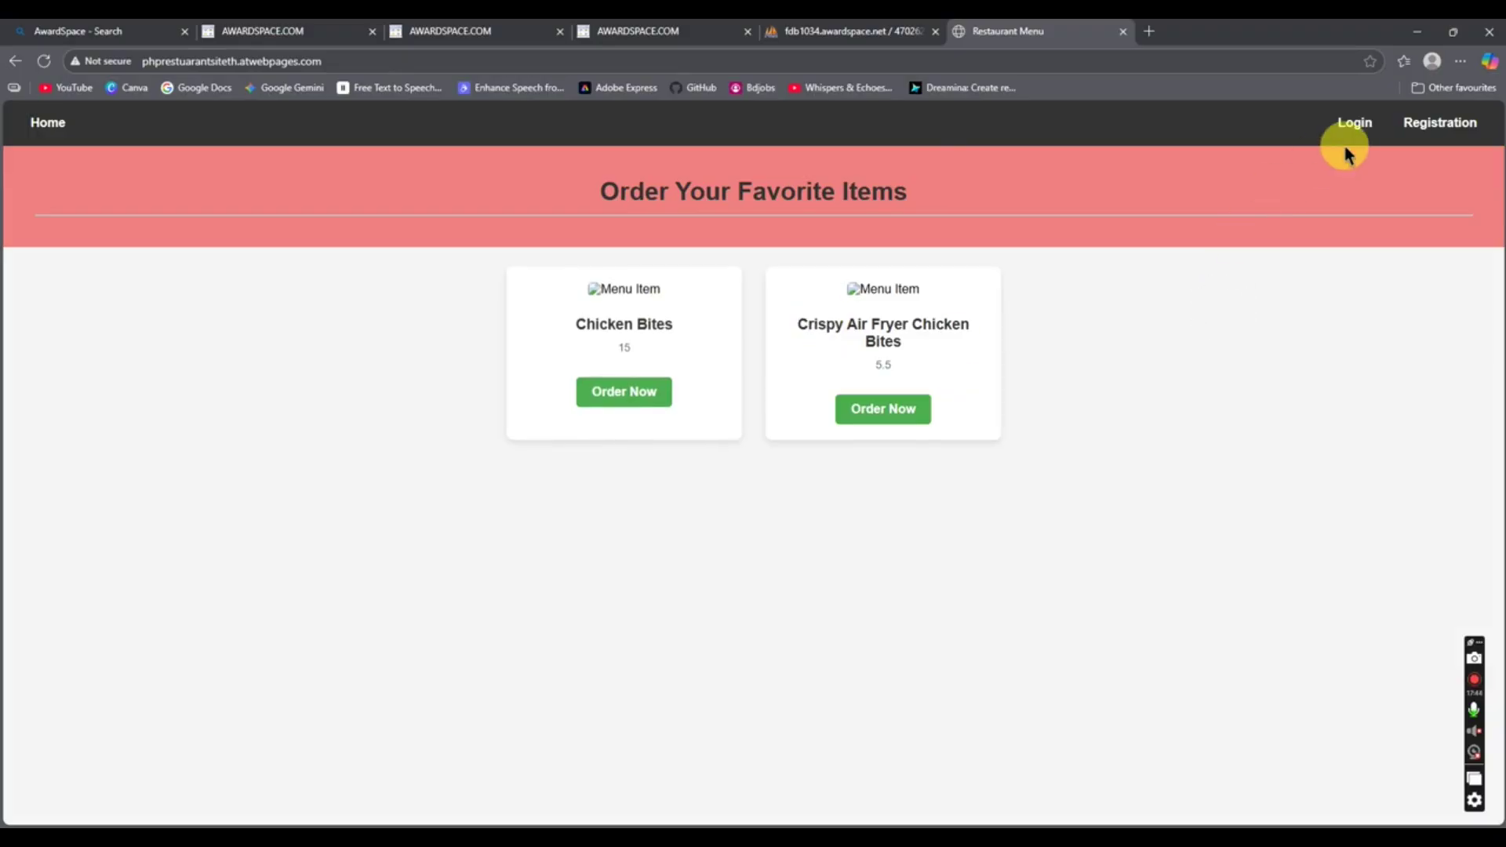
Check the site's registration and login pages, then return to the phpMyAdmin menu_items table
{"action": "left_click", "coordinate": [1438, 124]}
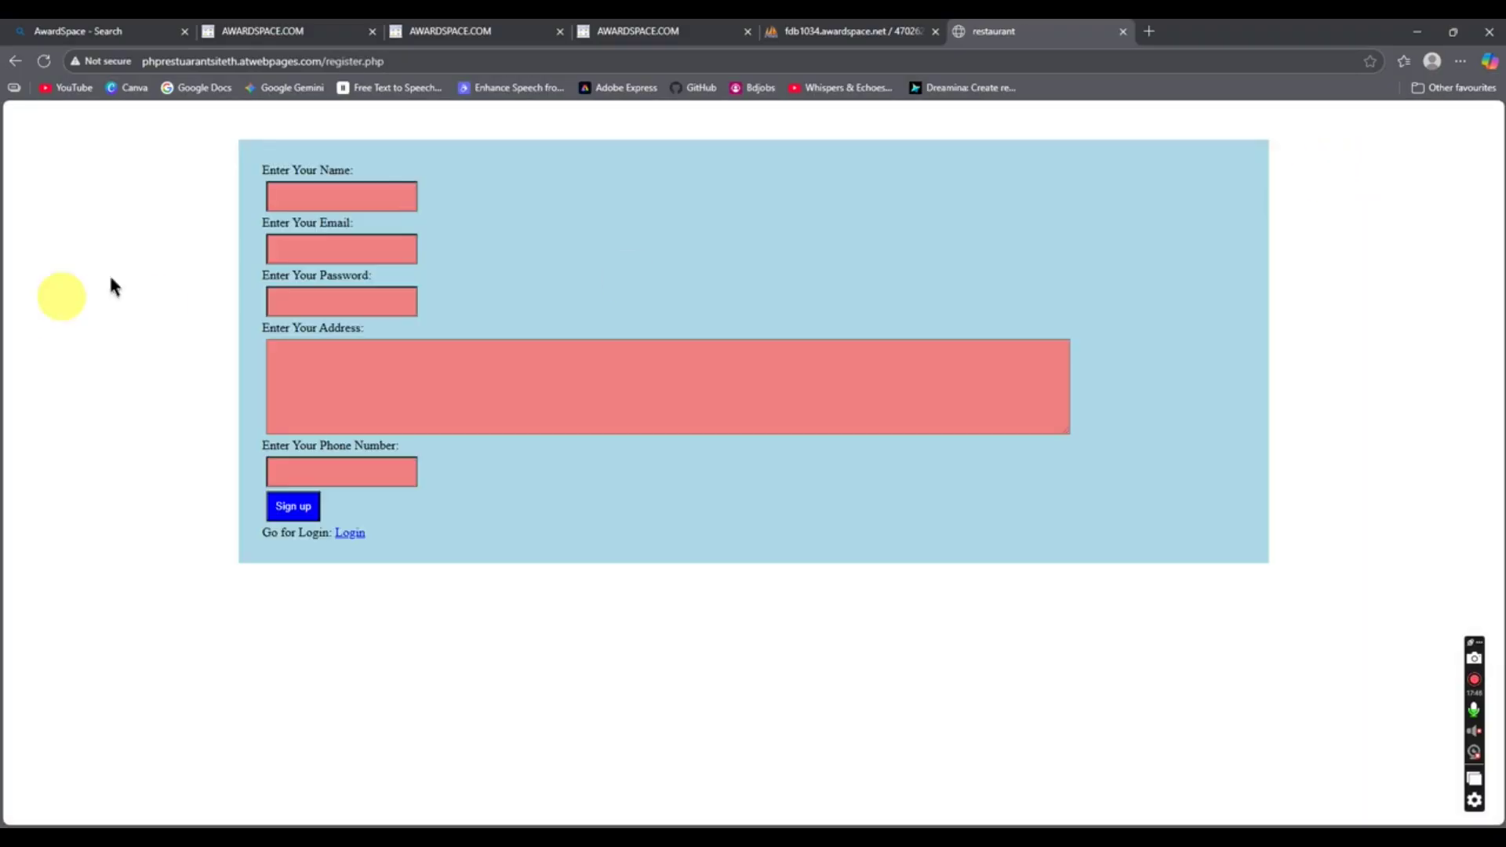
{"action": "left_click", "coordinate": [351, 534]}
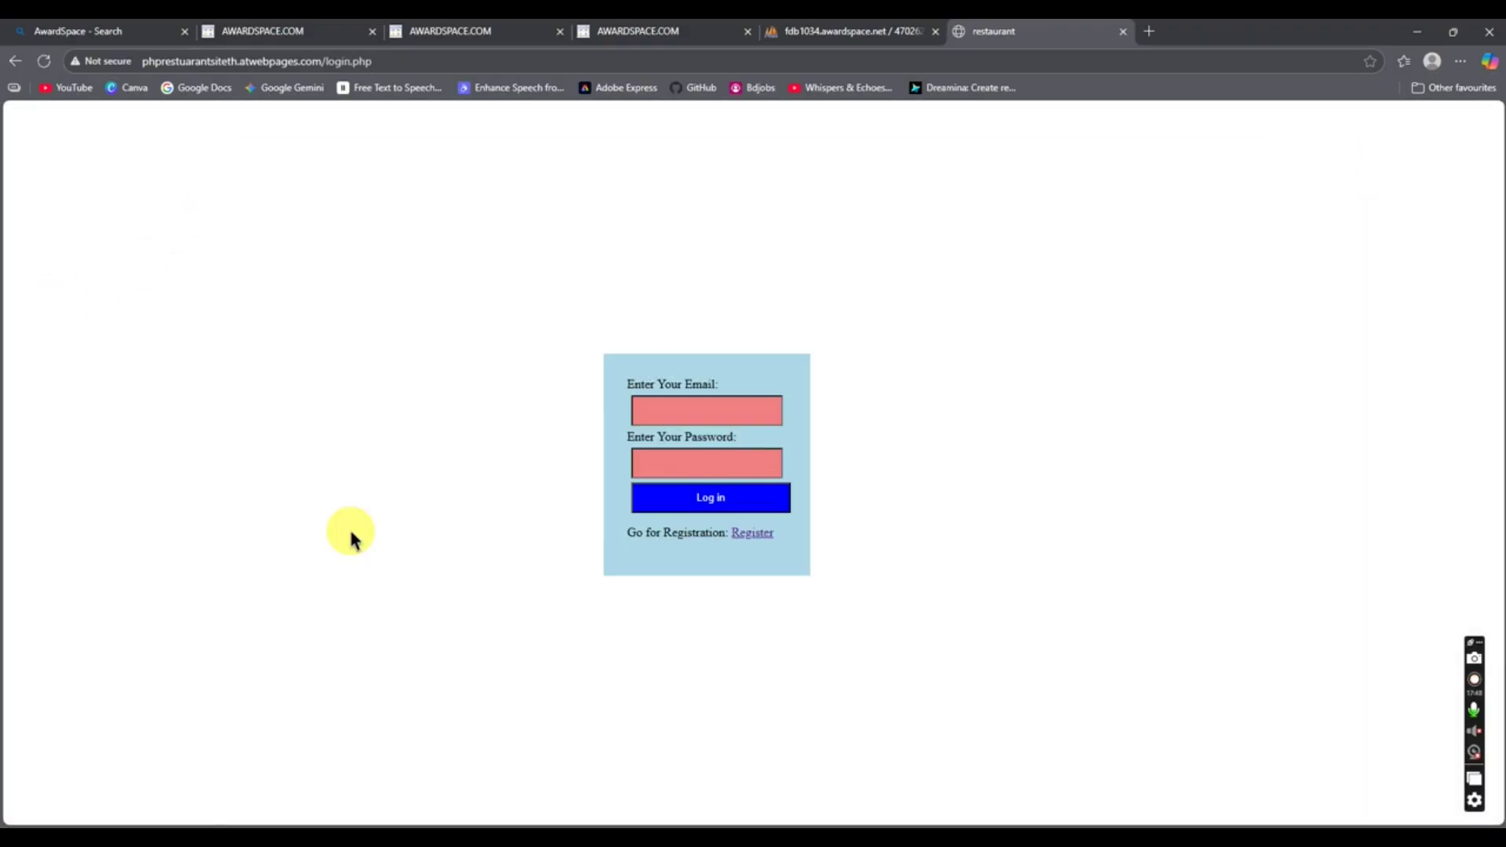
{"action": "left_click", "coordinate": [778, 33]}
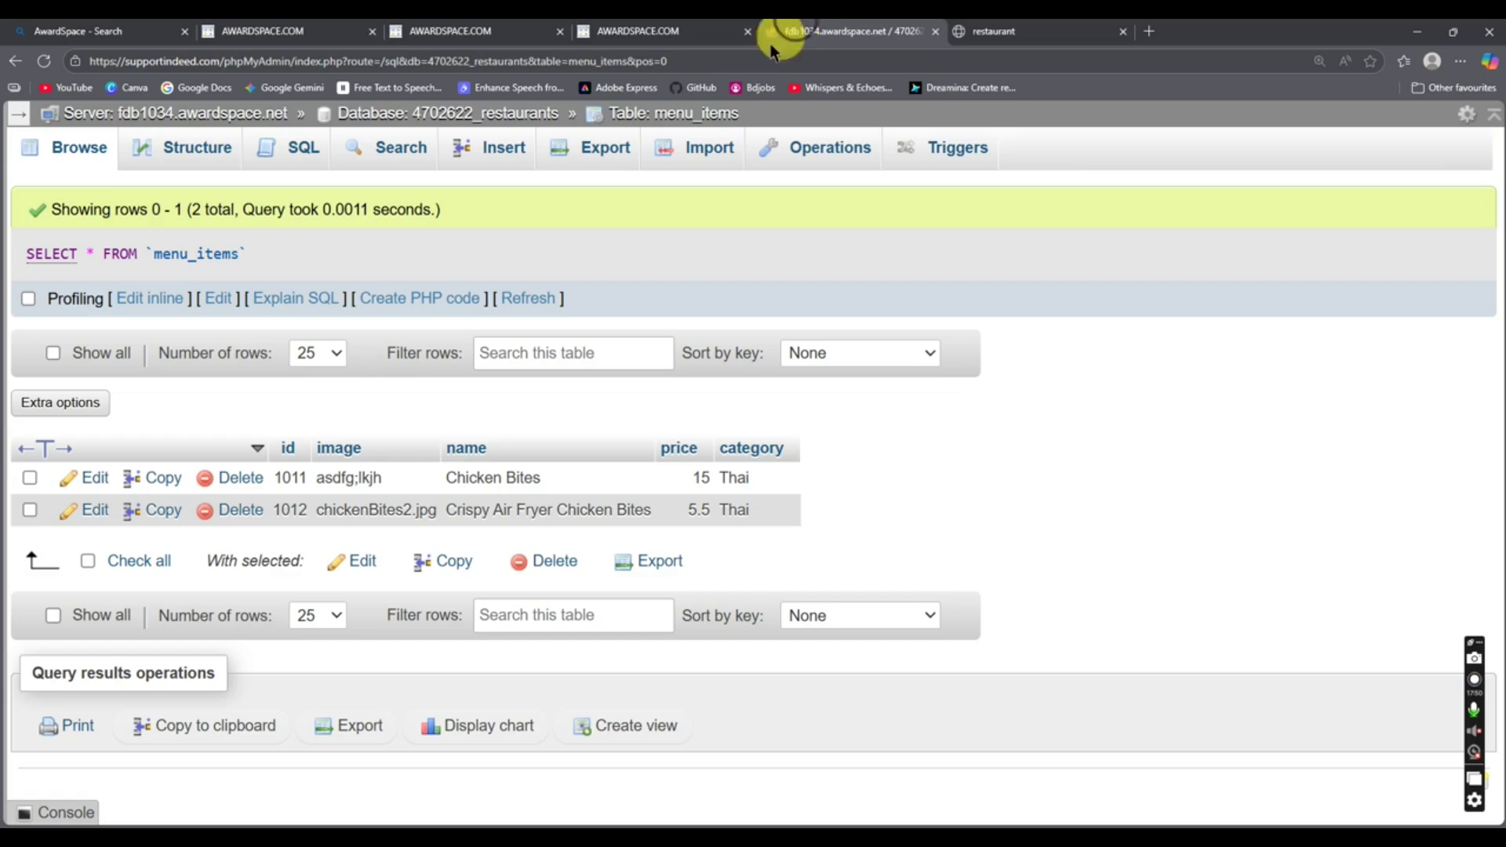
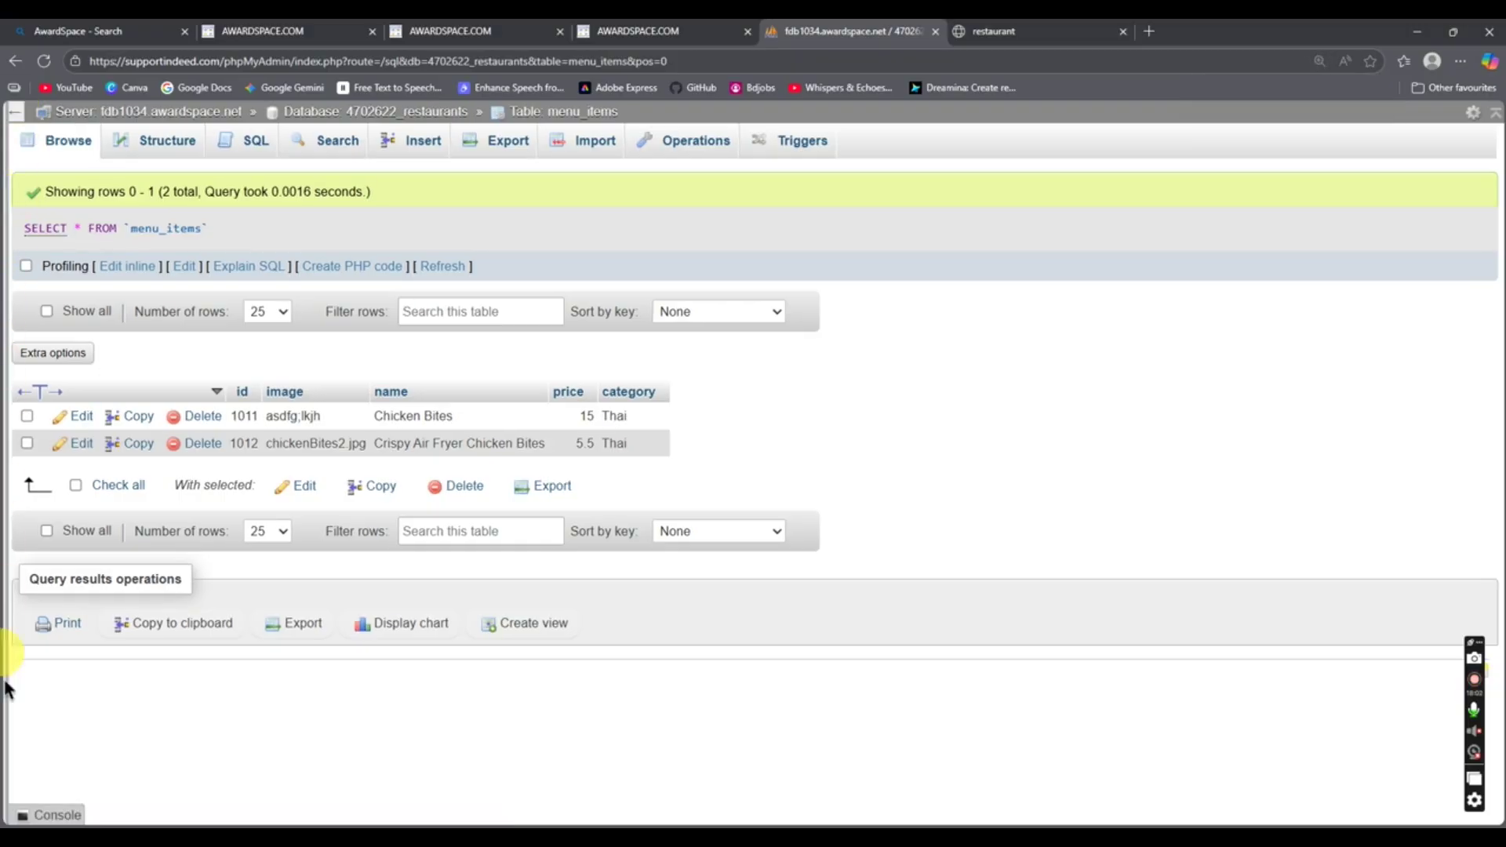
Browse the 4702622_restaurants users table, listing one admin and two regular accounts
{"action": "scroll", "coordinate": [102, 510], "scroll_direction": "down", "scroll_amount": 3, "text": "ctrl"}
{"action": "scroll", "coordinate": [111, 518], "scroll_direction": "up", "scroll_amount": 8, "text": "ctrl"}
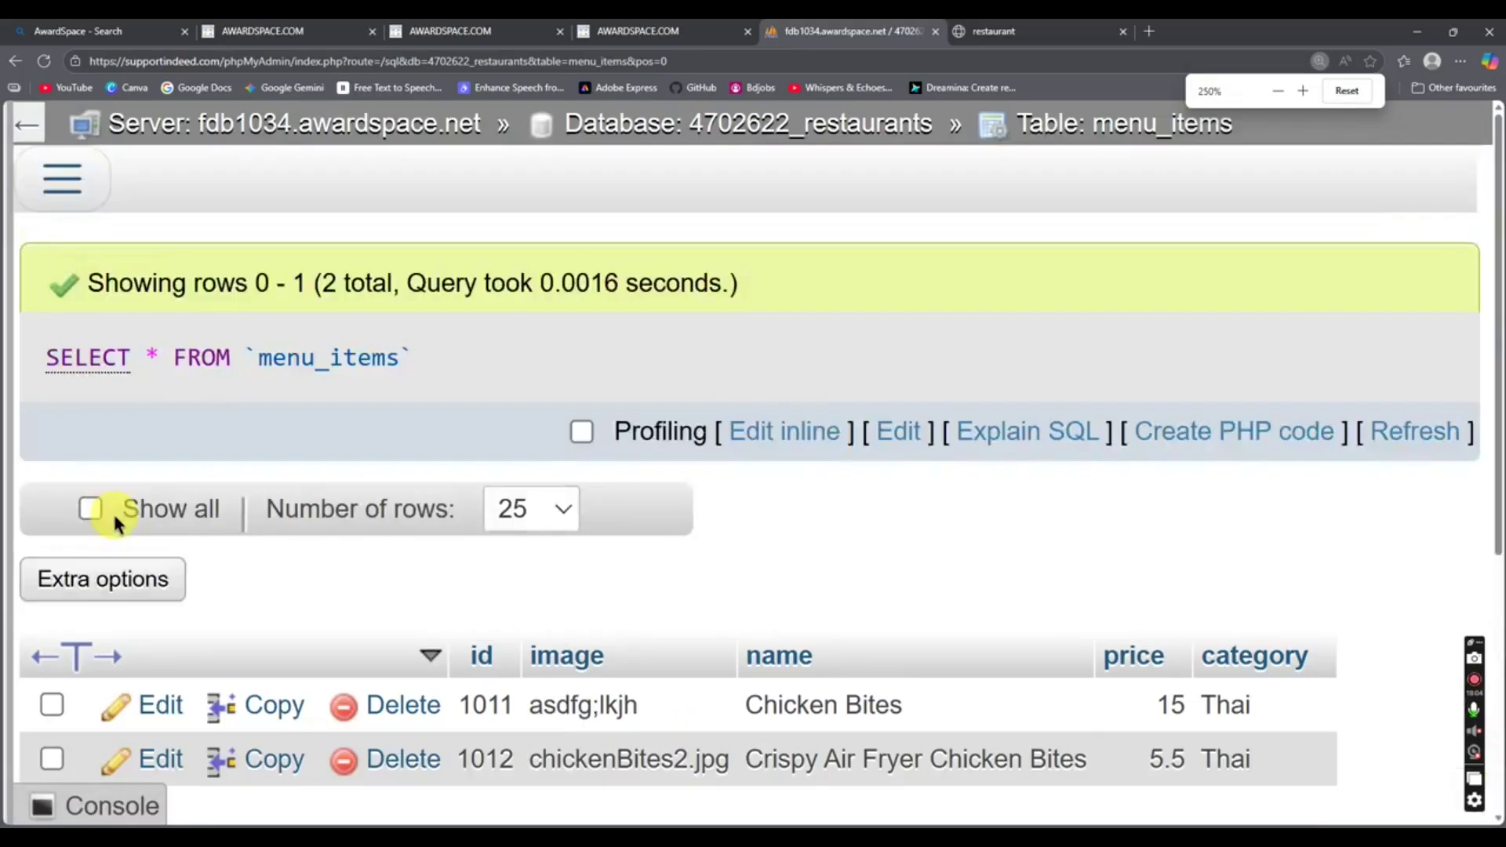
{"action": "scroll", "coordinate": [115, 522], "scroll_direction": "up", "scroll_amount": 1, "text": "ctrl"}
{"action": "scroll", "coordinate": [118, 526], "scroll_direction": "down", "scroll_amount": 1, "text": "ctrl"}
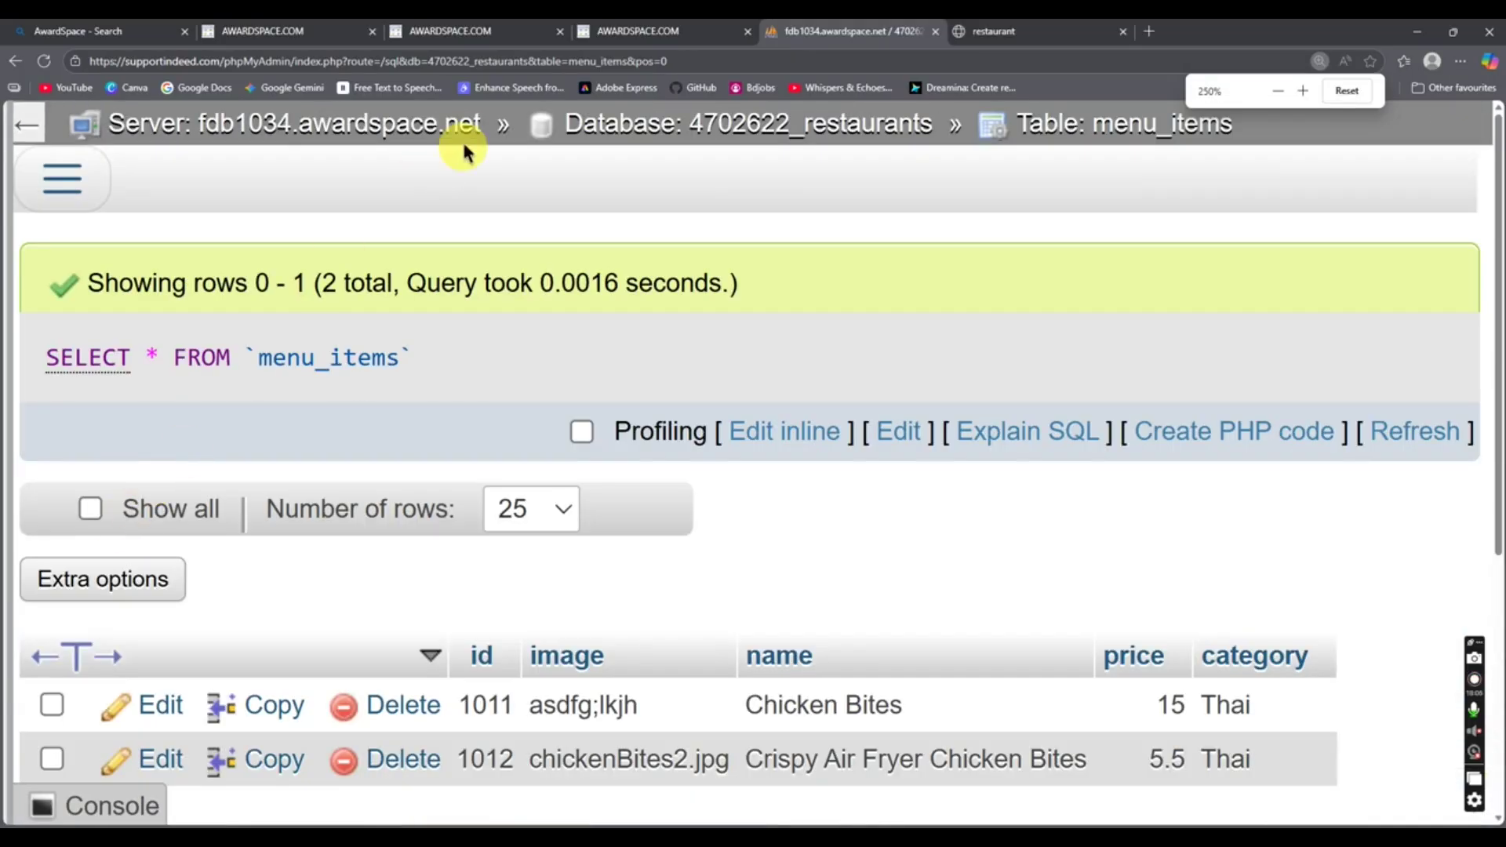
{"action": "left_click", "coordinate": [455, 127]}
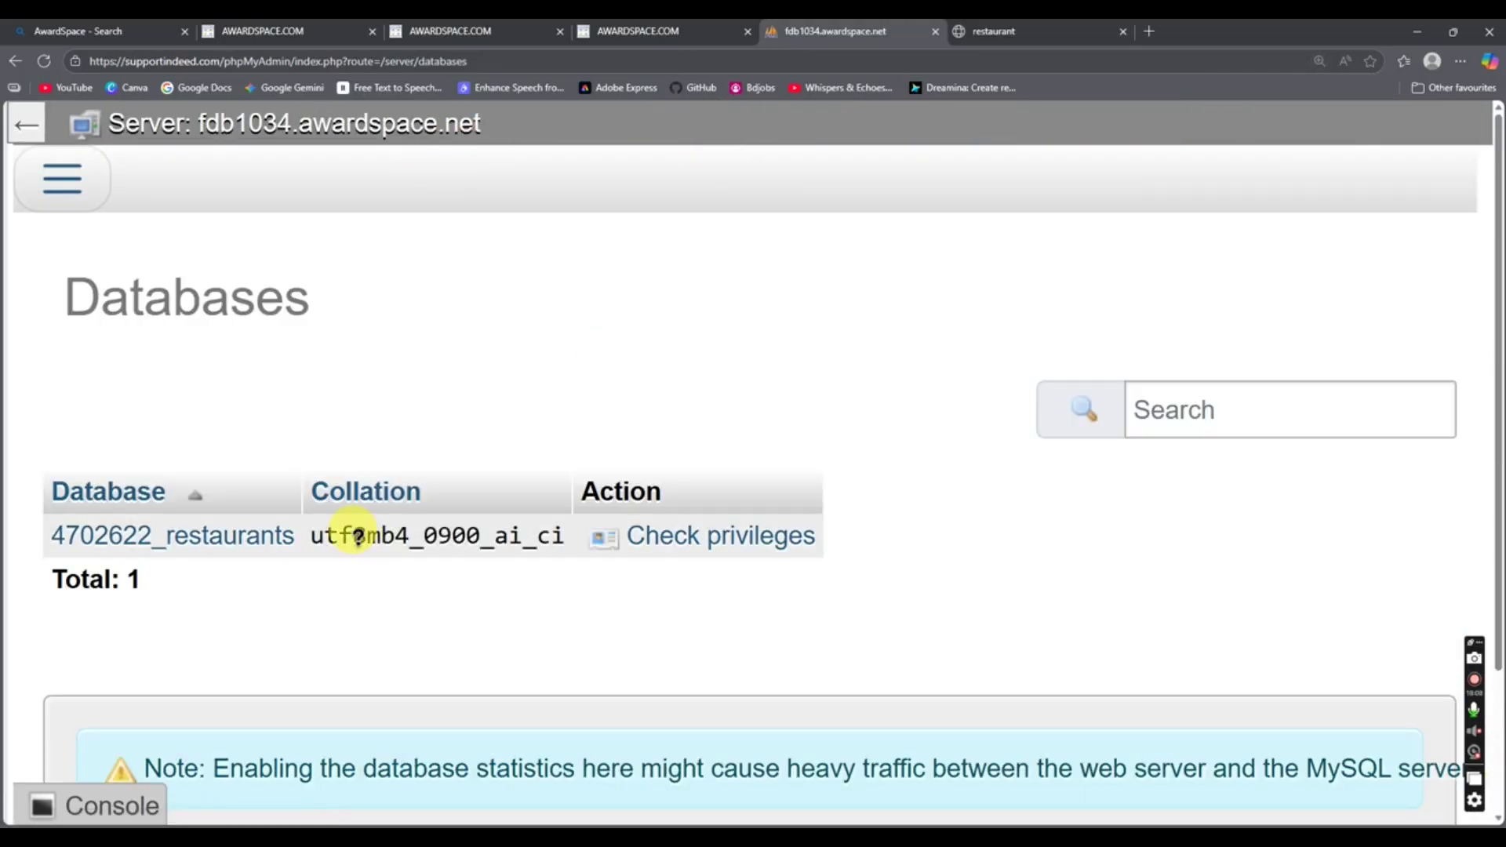
{"action": "scroll", "coordinate": [349, 530], "scroll_direction": "down", "scroll_amount": 2}
{"action": "left_click", "coordinate": [242, 387]}
{"action": "scroll", "coordinate": [289, 444], "scroll_direction": "up", "scroll_amount": 2}
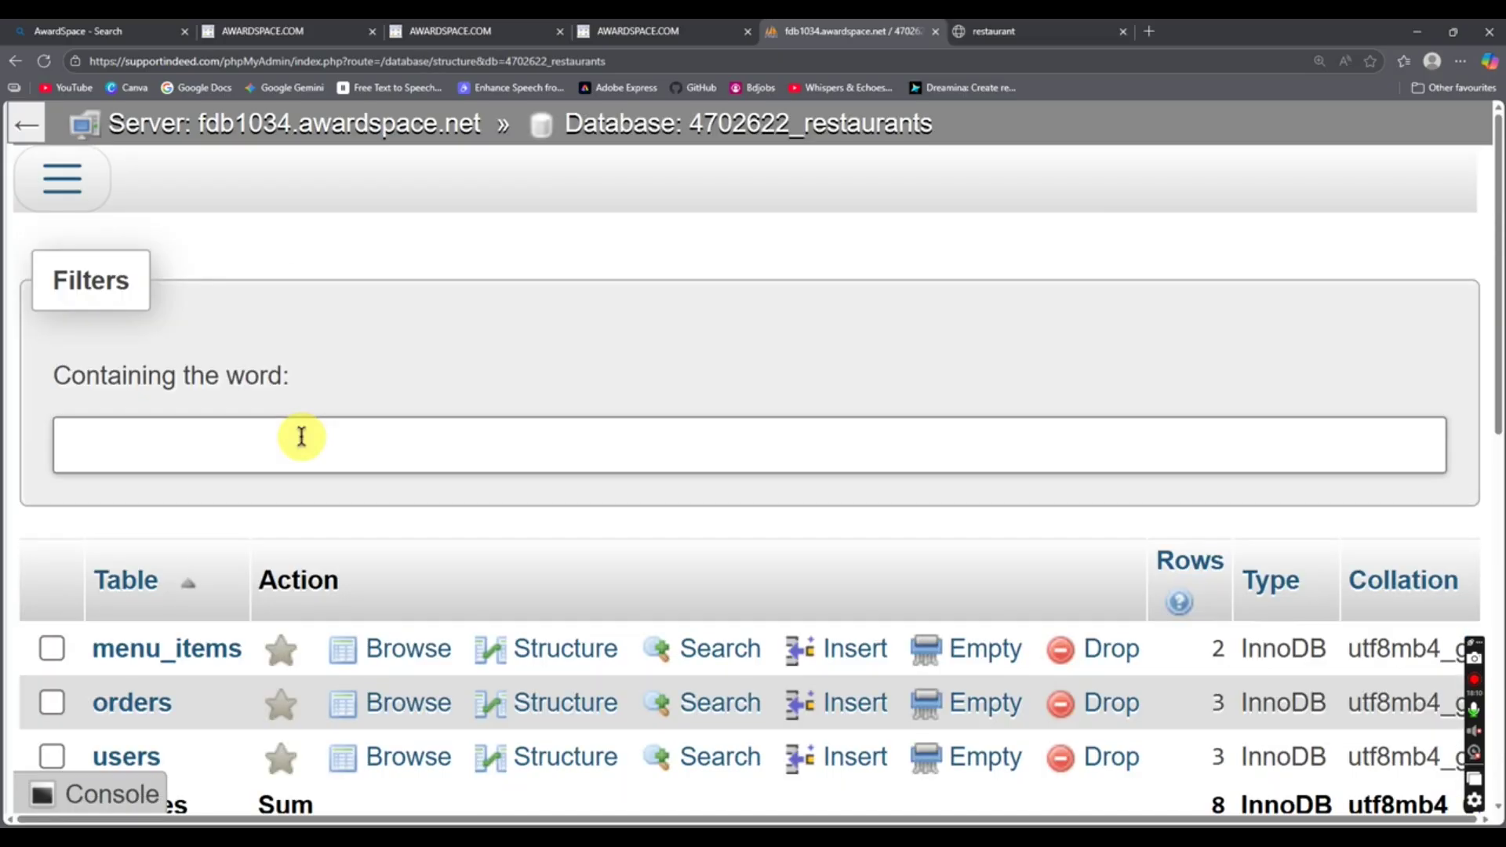
{"action": "scroll", "coordinate": [303, 440], "scroll_direction": "down", "scroll_amount": 2, "text": "ctrl"}
{"action": "left_click", "coordinate": [93, 487]}
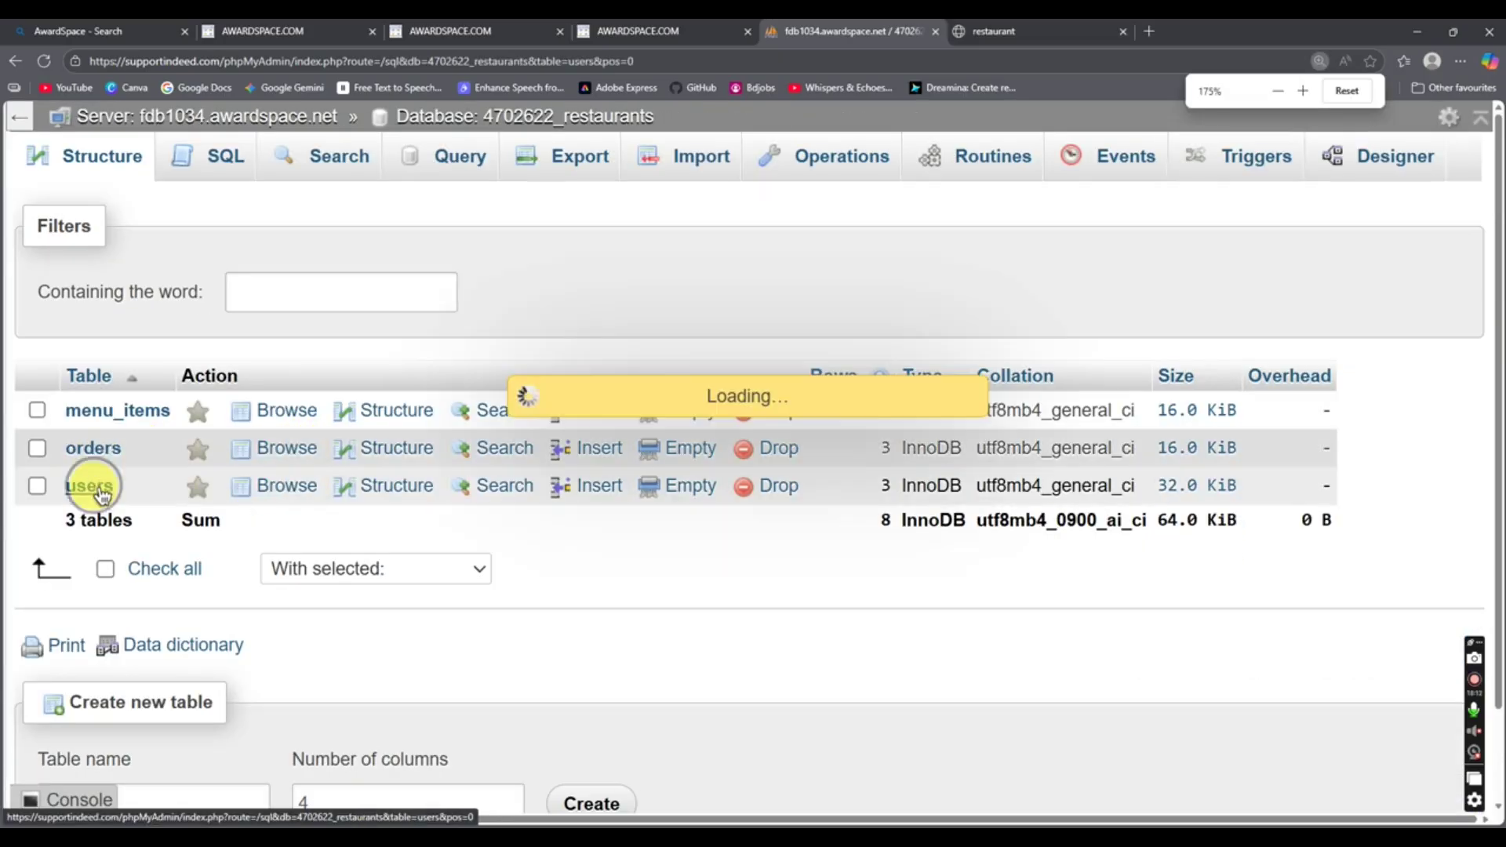
{"action": "scroll", "coordinate": [397, 494], "scroll_direction": "down", "scroll_amount": 2}
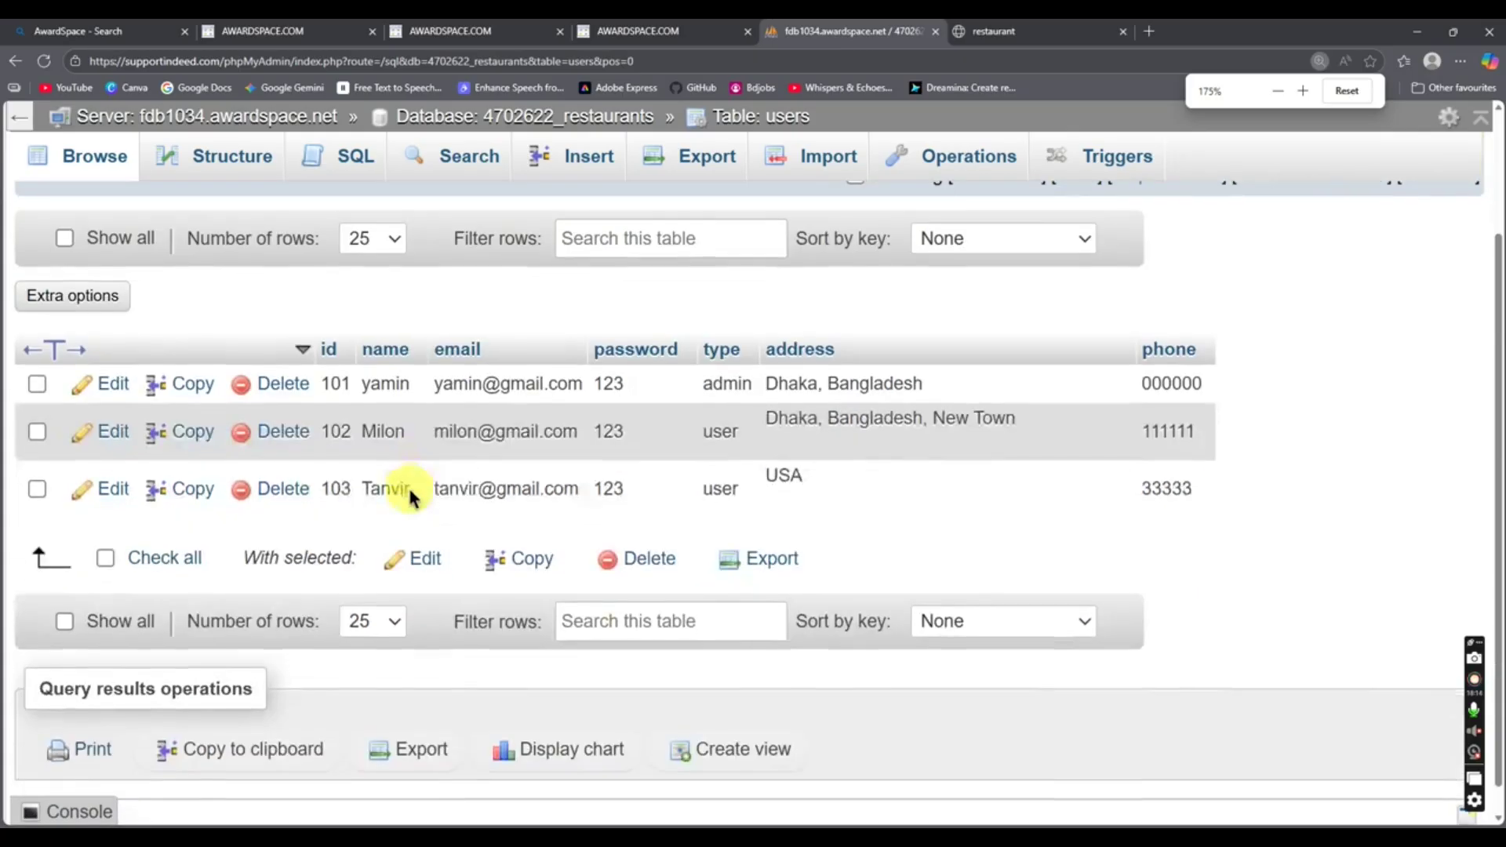
Log in to the restaurant site with the saved customer email and password
{"action": "left_click", "coordinate": [1012, 33]}
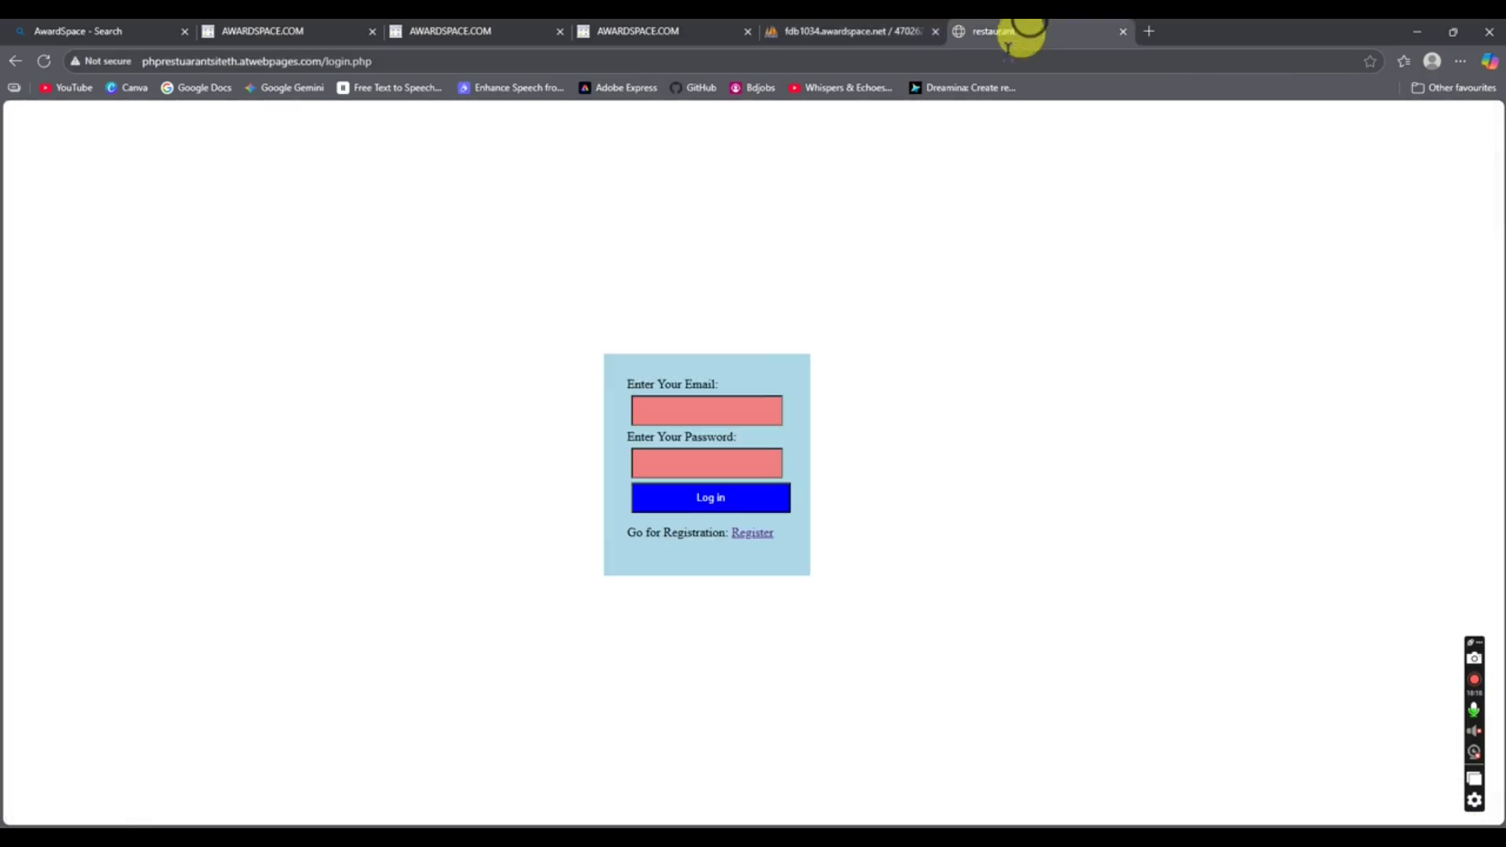
{"action": "left_click", "coordinate": [747, 409]}
{"action": "type", "text": "ta"}
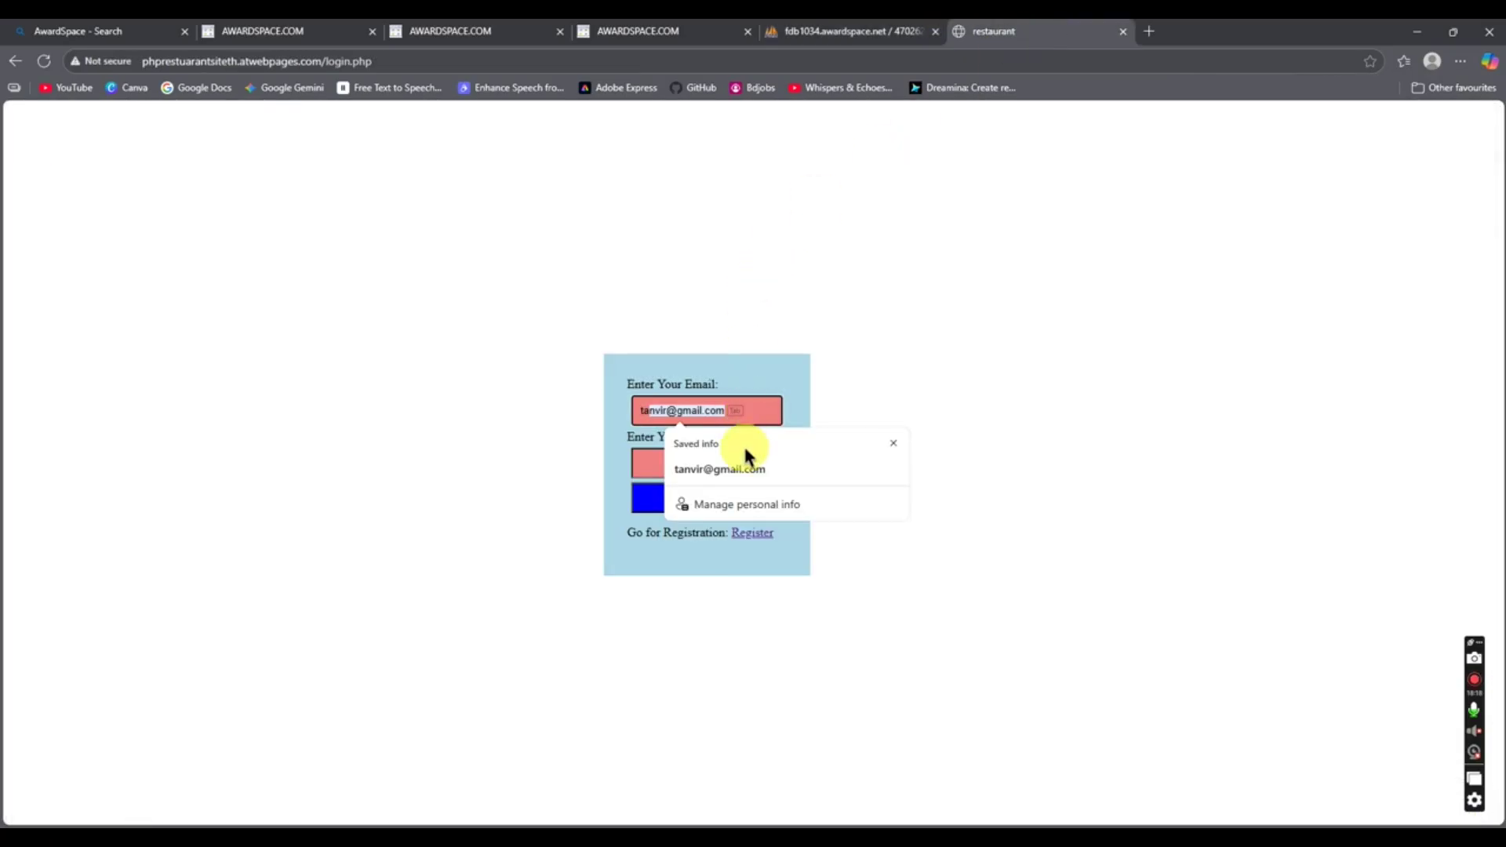
{"action": "left_click", "coordinate": [741, 469]}
{"action": "left_click", "coordinate": [681, 470]}
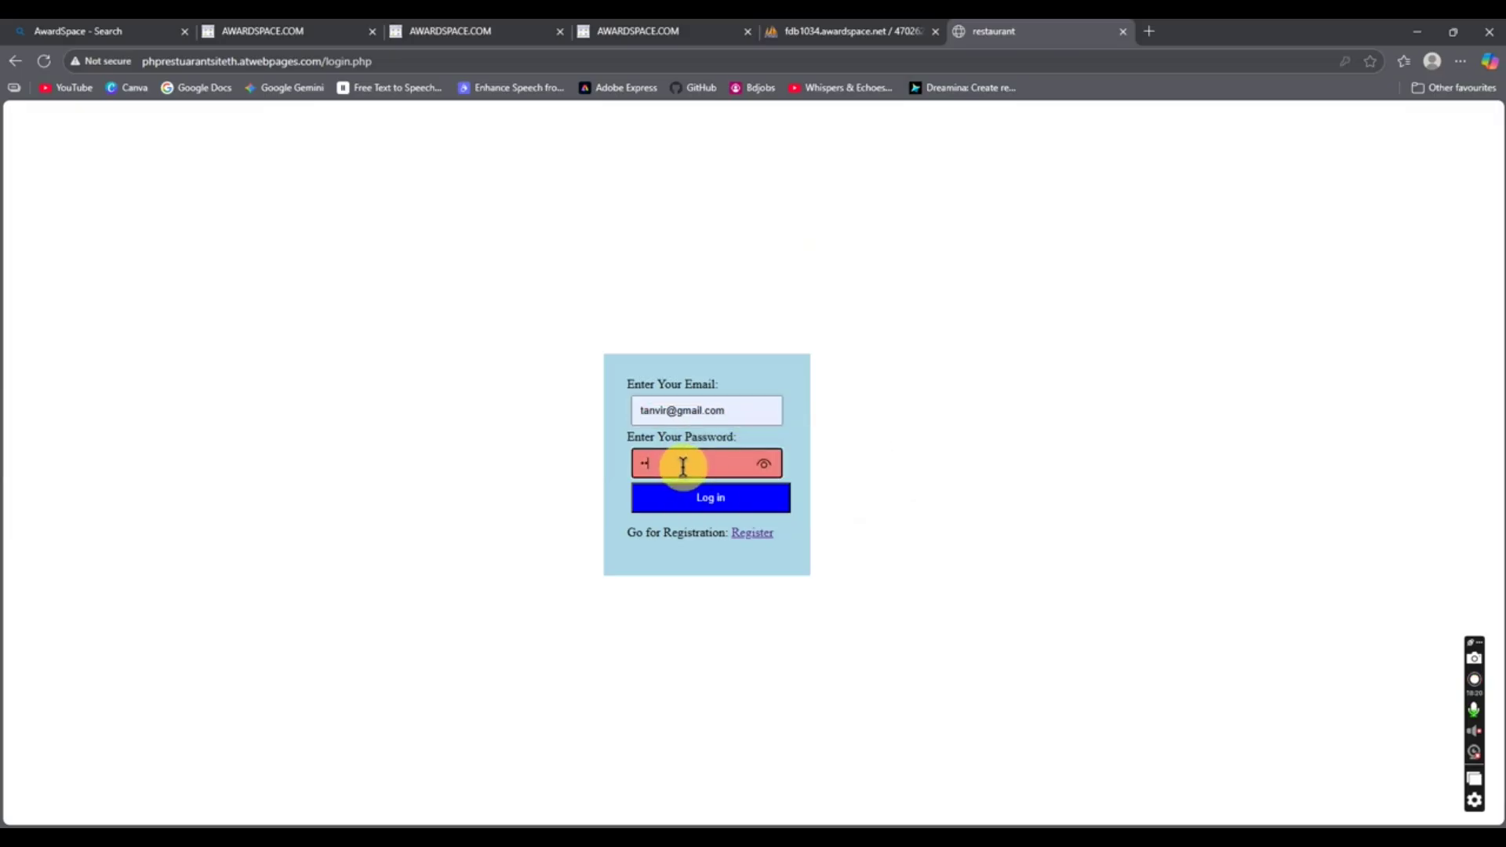
{"action": "left_click", "coordinate": [699, 505]}
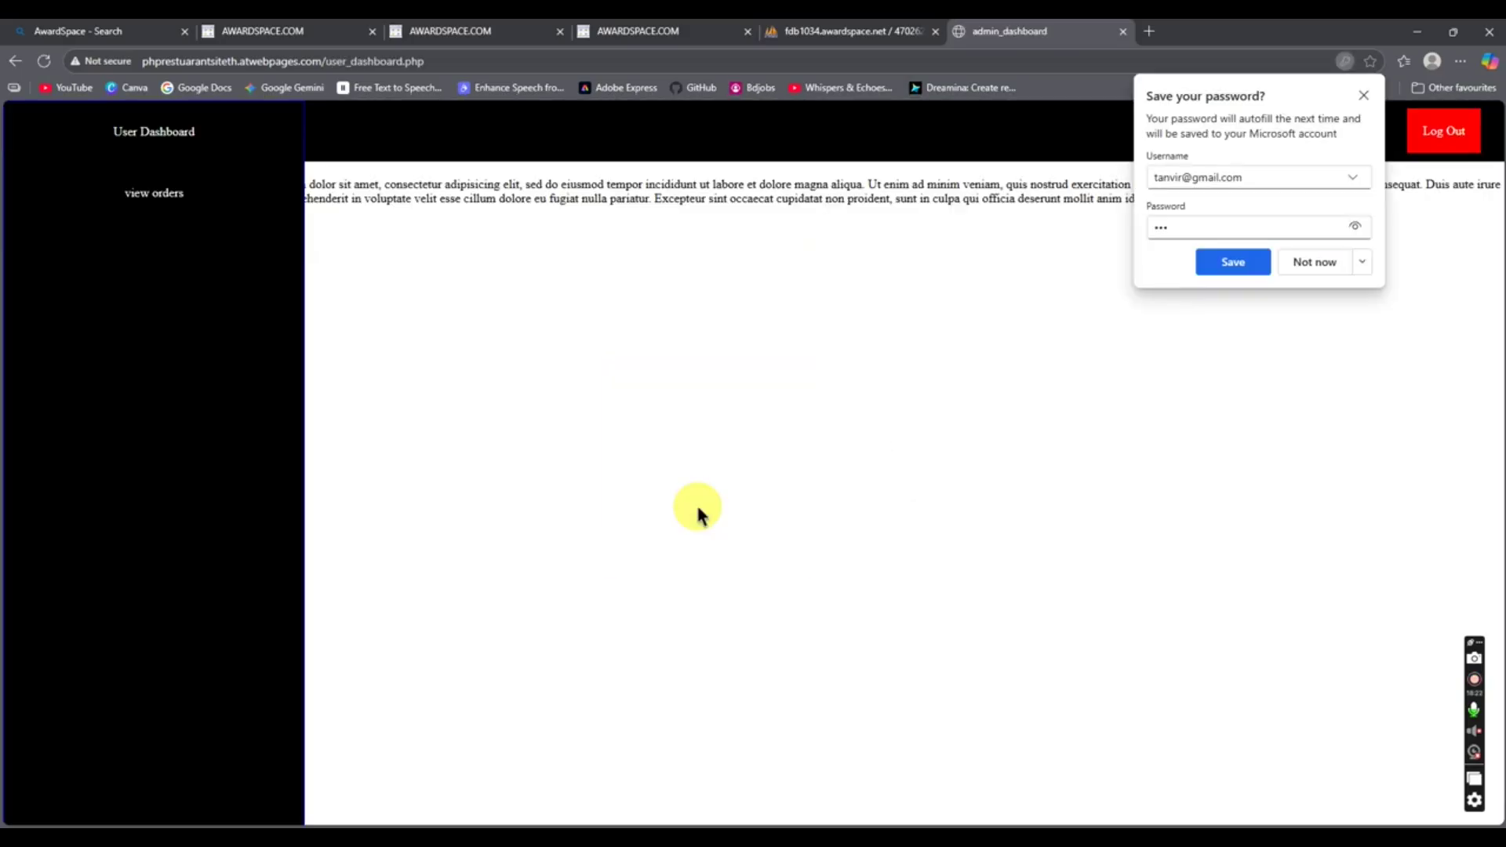
{"action": "left_click", "coordinate": [1333, 263]}
Review the customer's two pending Crispy Air Fryer Chicken Bites orders, then log out
{"action": "left_click", "coordinate": [161, 193]}
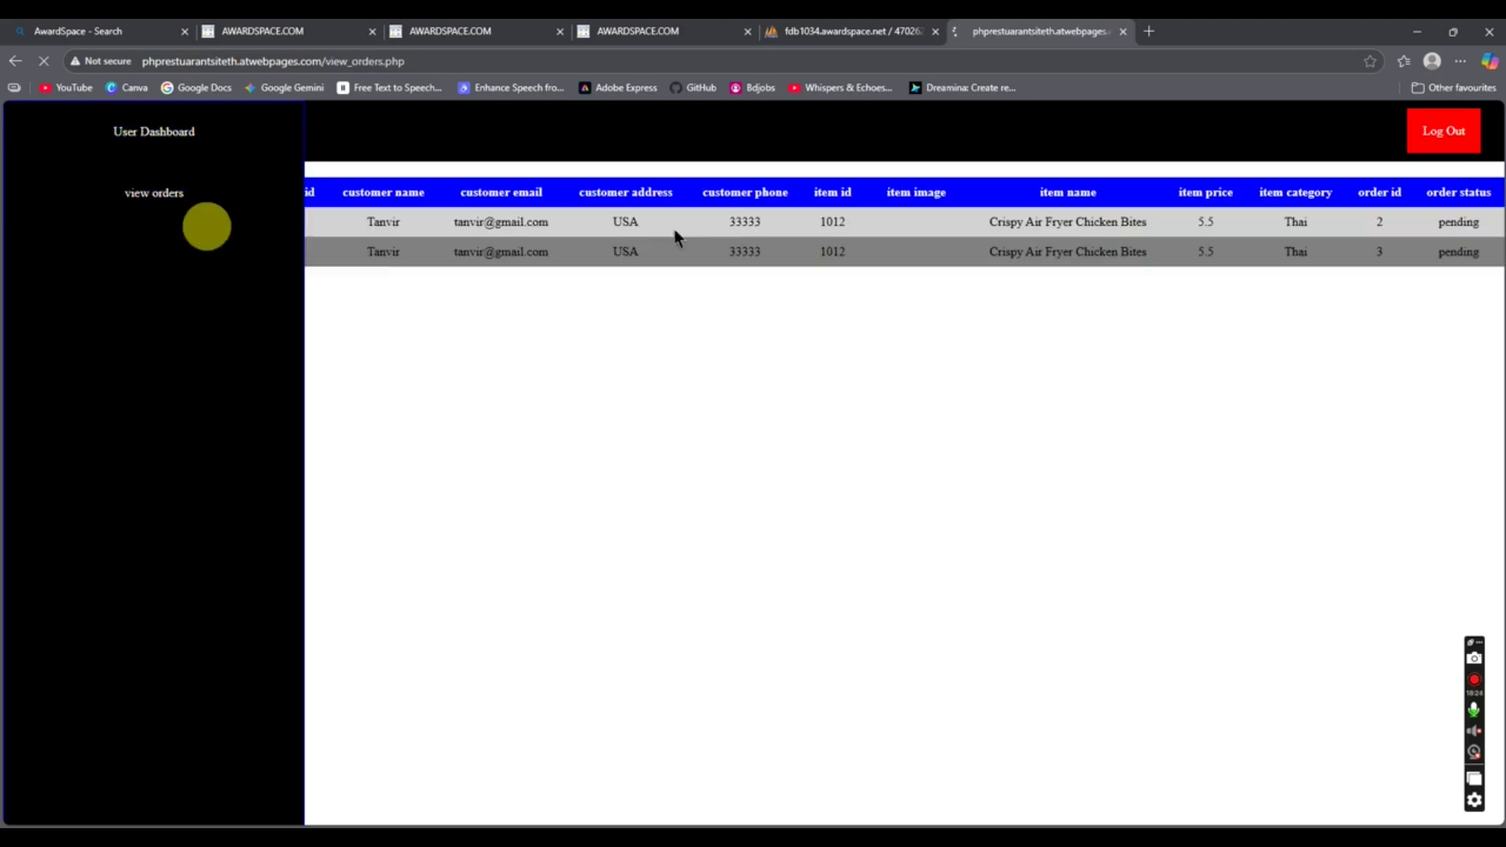
{"action": "scroll", "coordinate": [1349, 353], "scroll_direction": "up", "scroll_amount": 3}
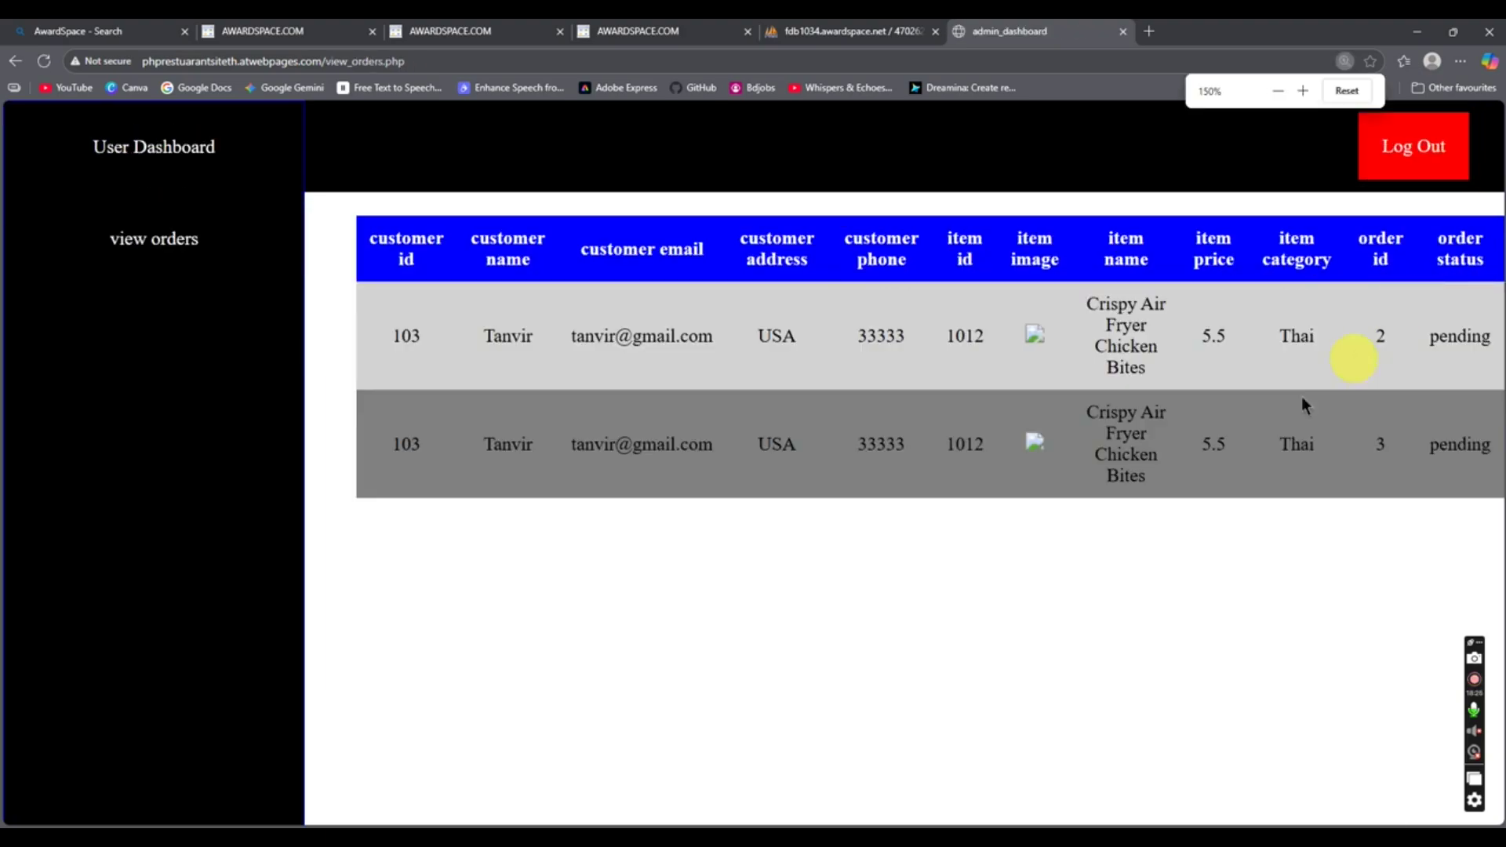
{"action": "scroll", "coordinate": [1078, 372], "scroll_direction": "down", "scroll_amount": 3}
{"action": "scroll", "coordinate": [1081, 365], "scroll_direction": "up", "scroll_amount": 5}
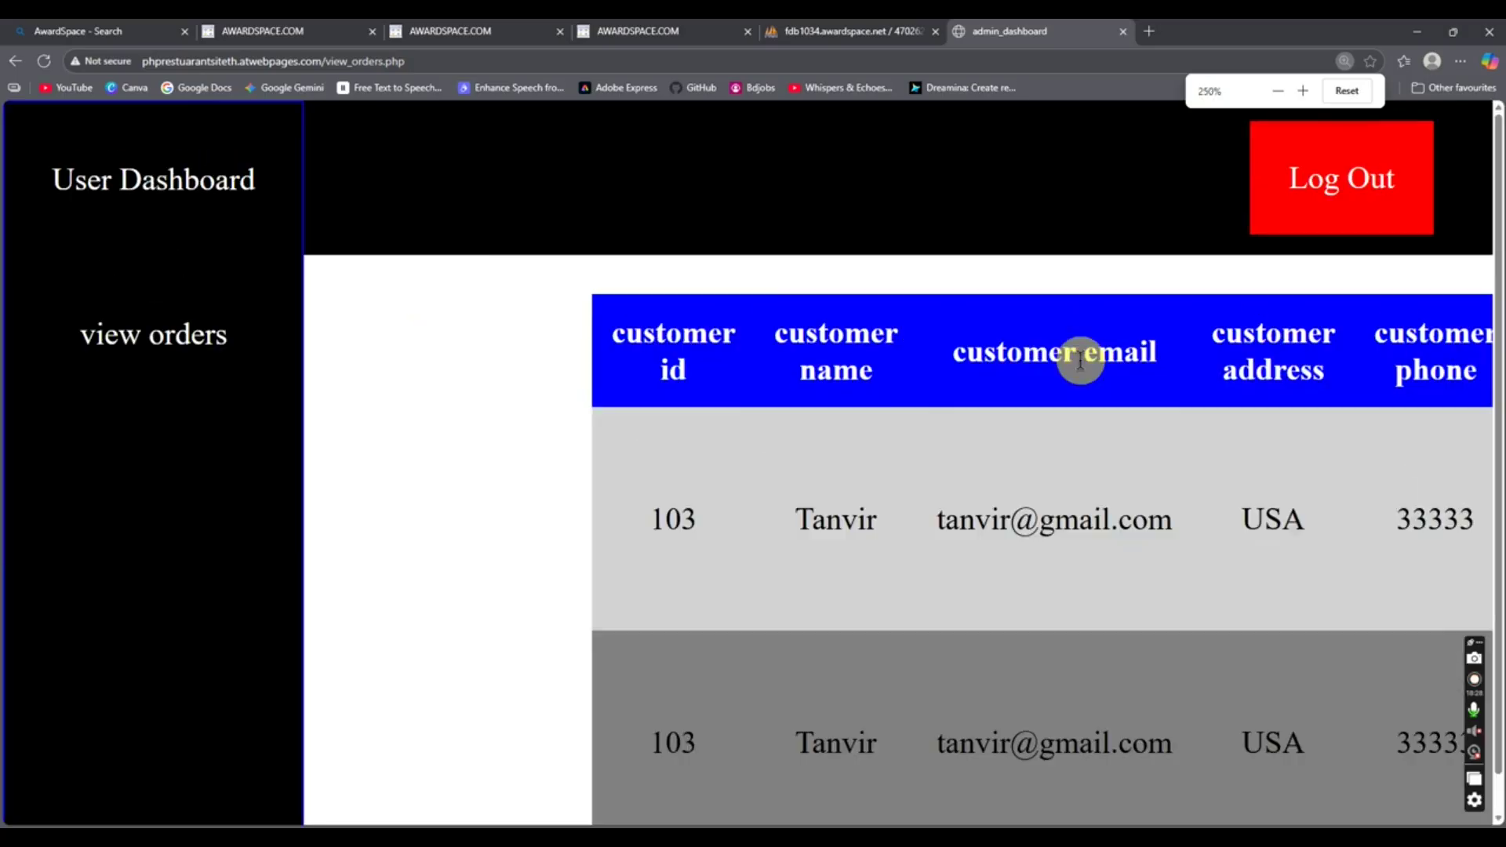
{"action": "scroll", "coordinate": [1076, 354], "scroll_direction": "down", "scroll_amount": 5}
{"action": "left_click", "coordinate": [1455, 141]}
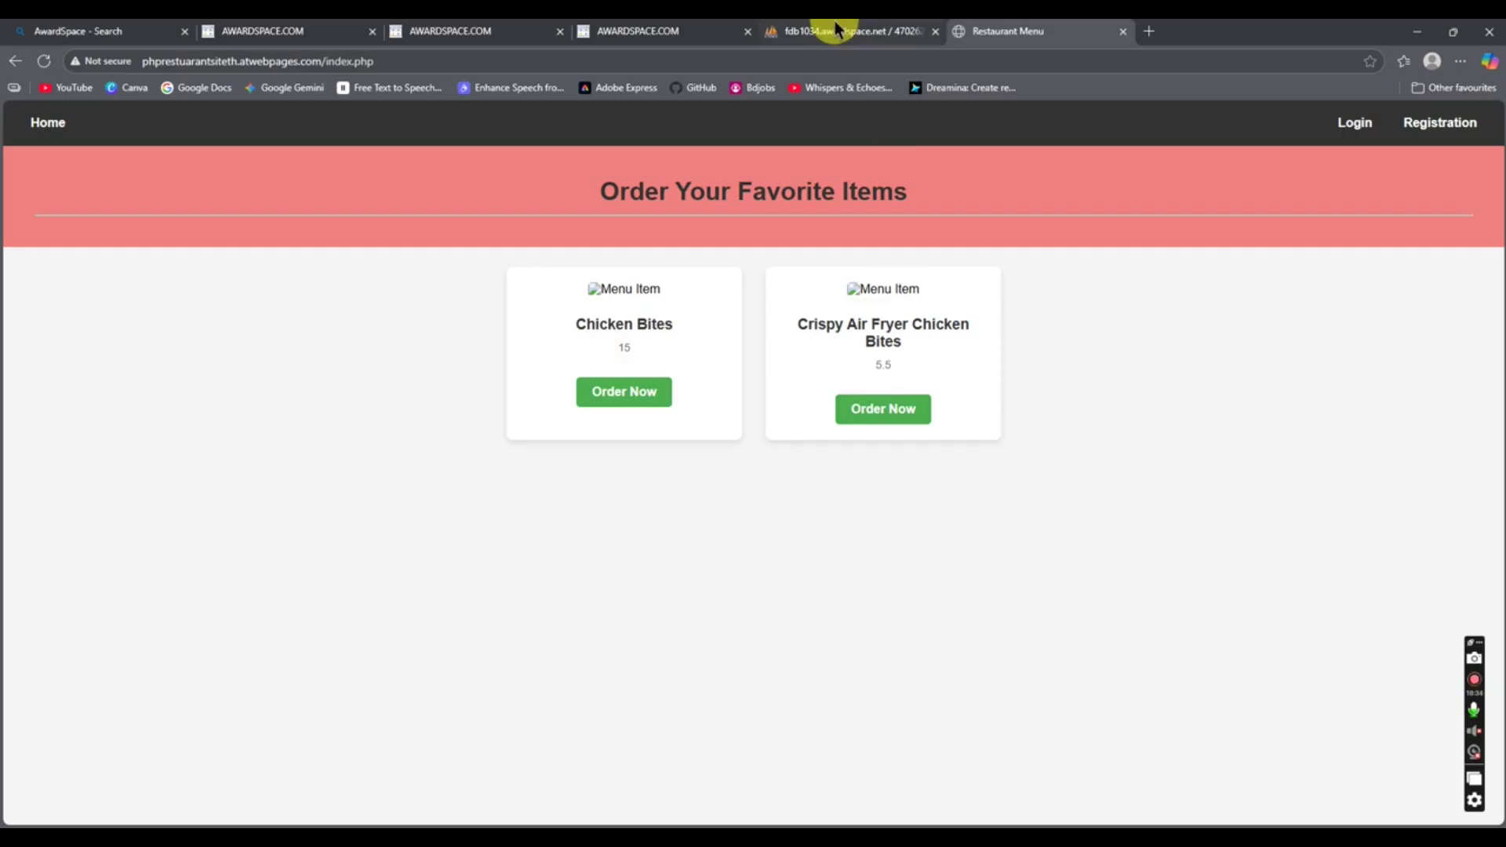
Cross-check the phpMyAdmin users table and menu page, ending at the AwardSpace MySQL databases manager
{"action": "left_click", "coordinate": [834, 23]}
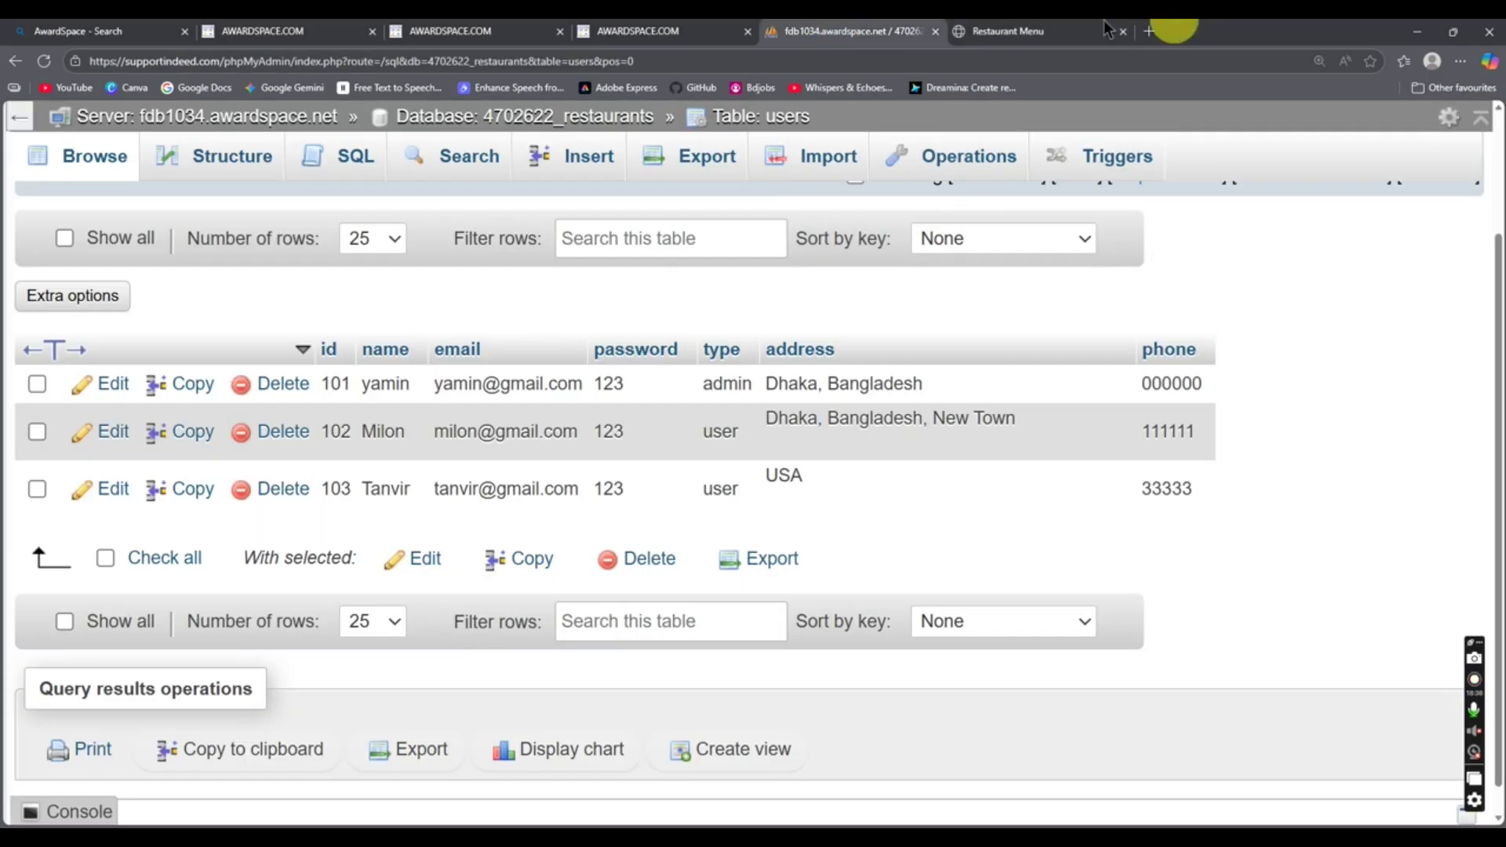
{"action": "left_click", "coordinate": [1083, 31]}
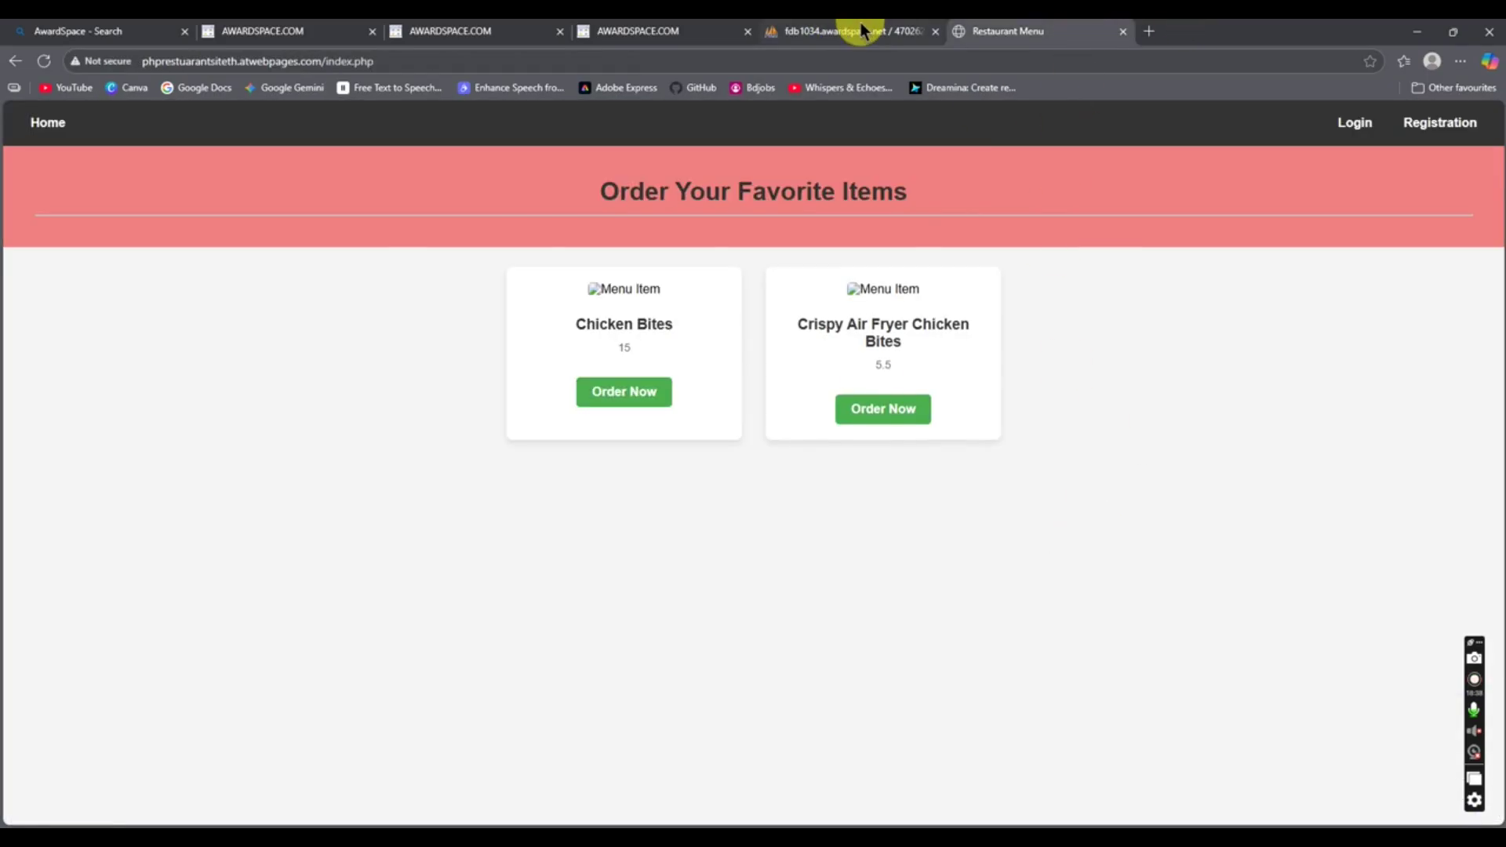
{"action": "left_click", "coordinate": [860, 30]}
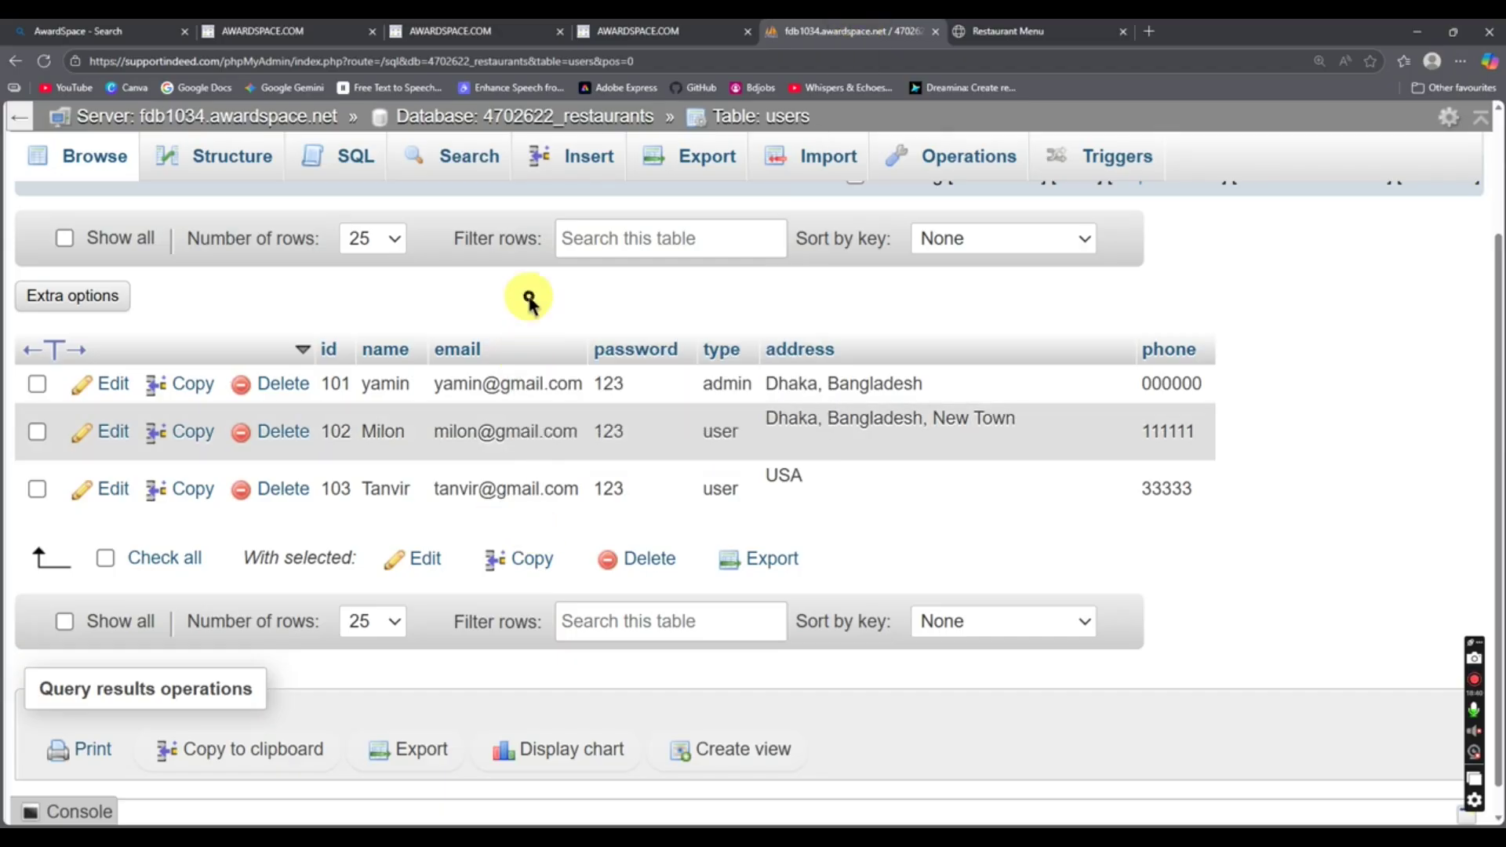
{"action": "left_click", "coordinate": [640, 29]}
Compare the db.php connection settings with the phpMyAdmin users table, finishing on phpMyAdmin
{"action": "left_click", "coordinate": [461, 30]}
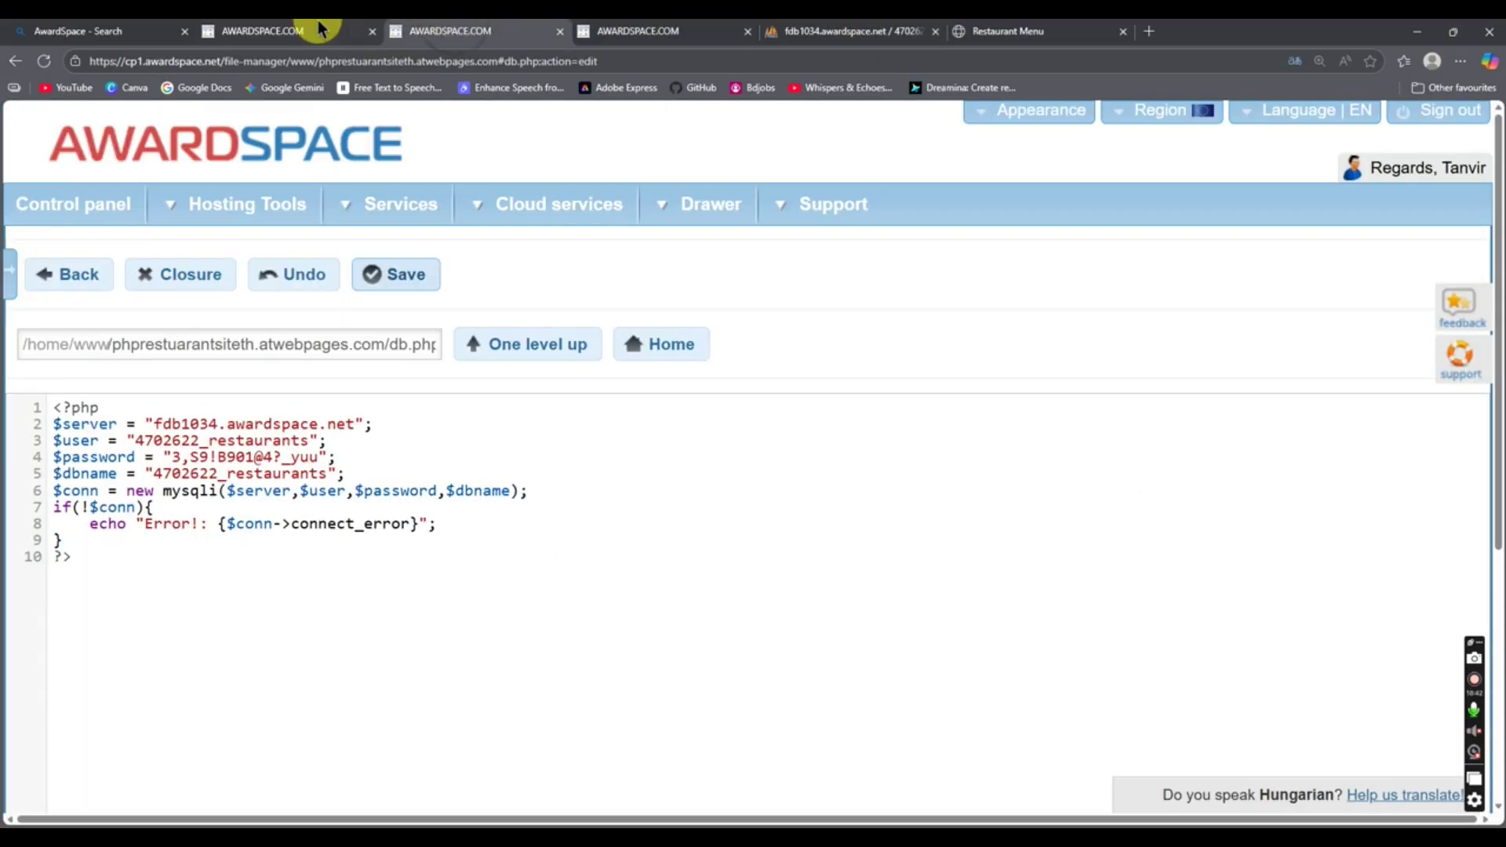
{"action": "left_click", "coordinate": [320, 29]}
{"action": "left_click", "coordinate": [435, 29]}
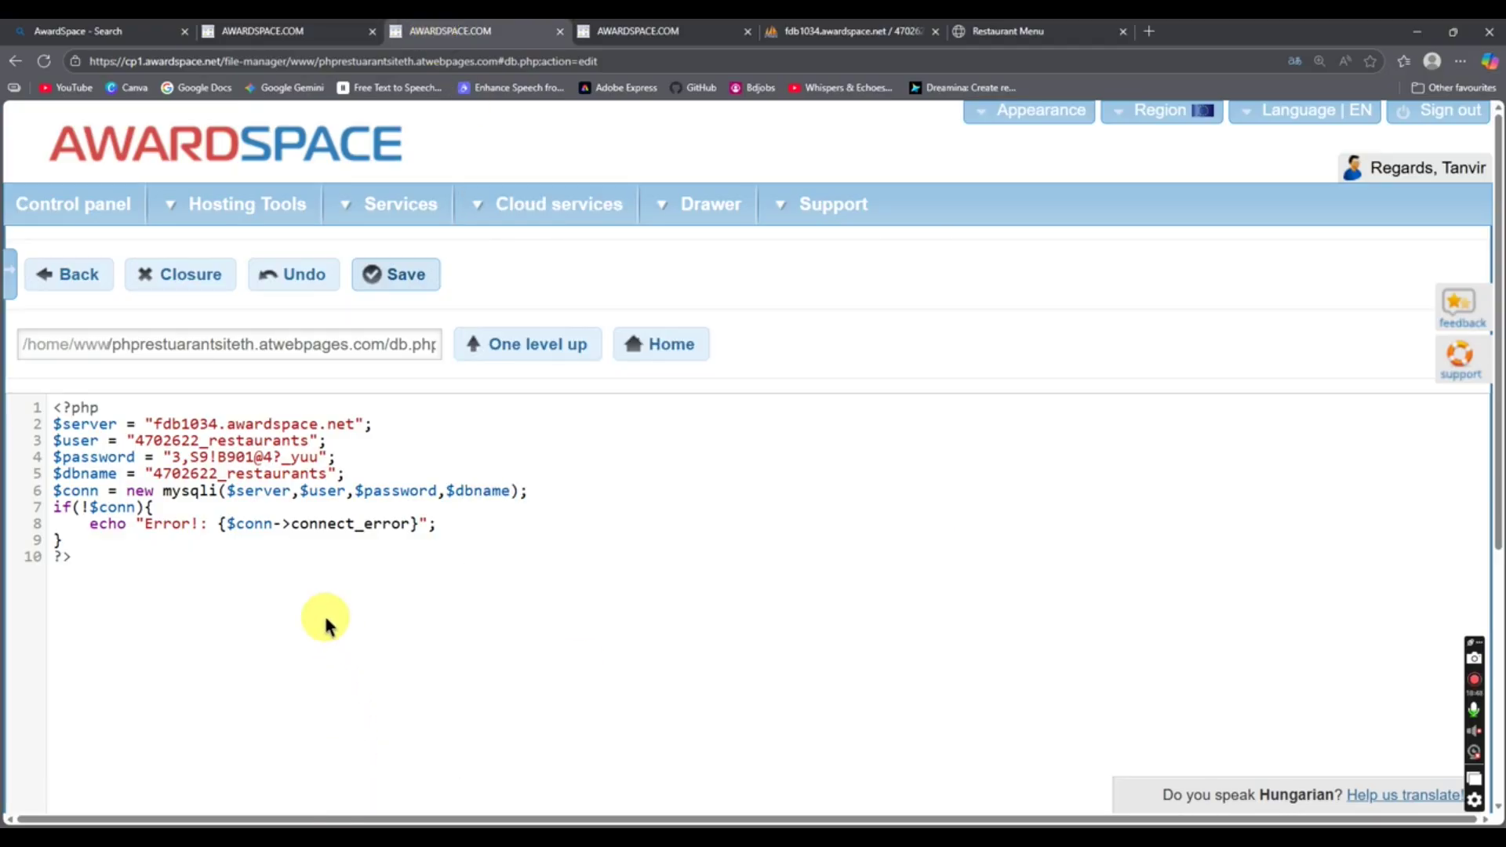
{"action": "left_click", "coordinate": [845, 31]}
{"action": "left_click", "coordinate": [527, 31]}
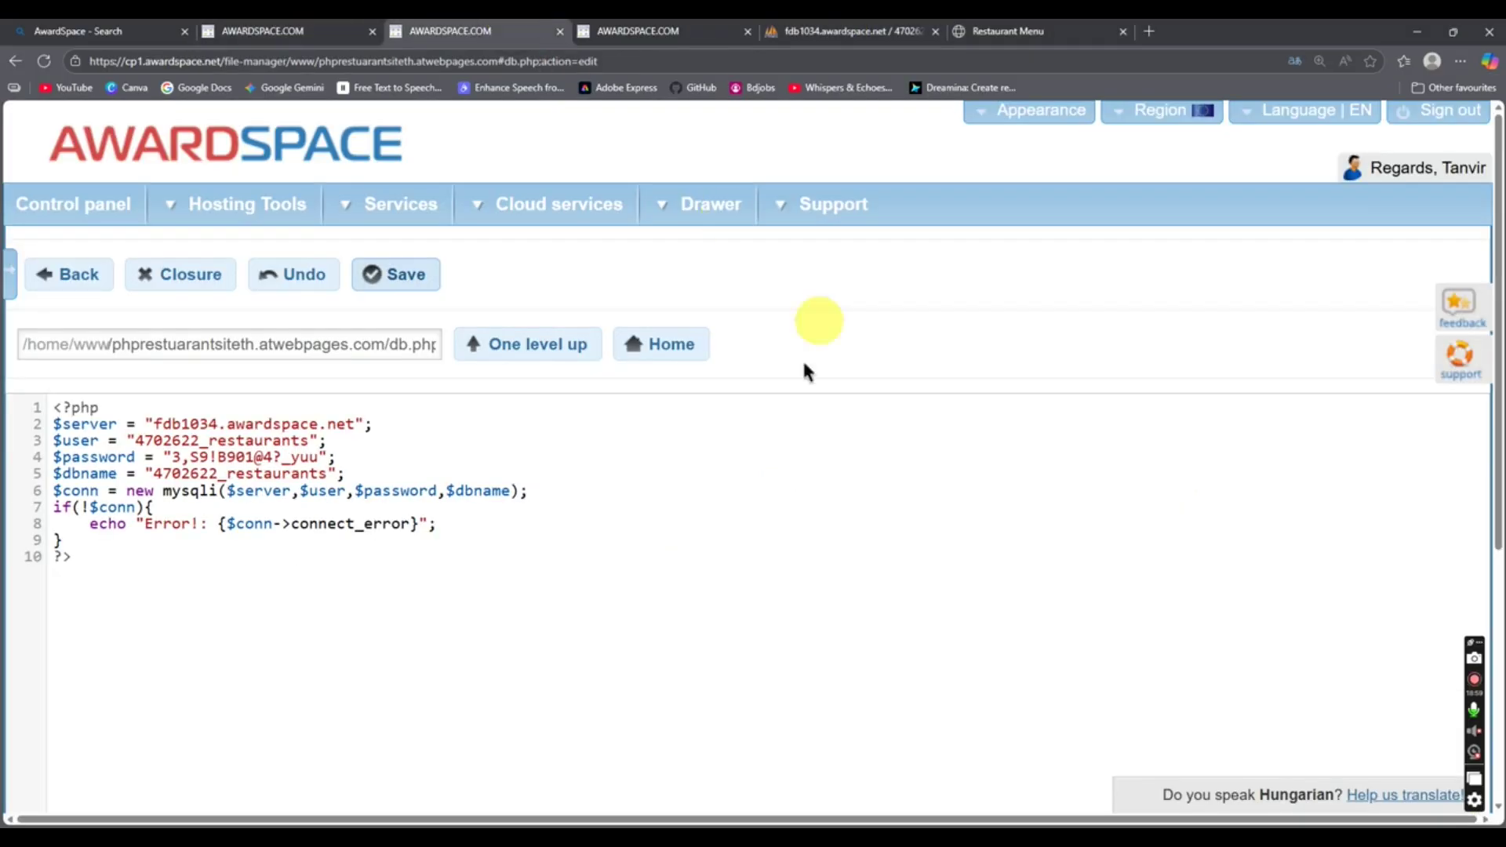
{"action": "left_click", "coordinate": [816, 30]}
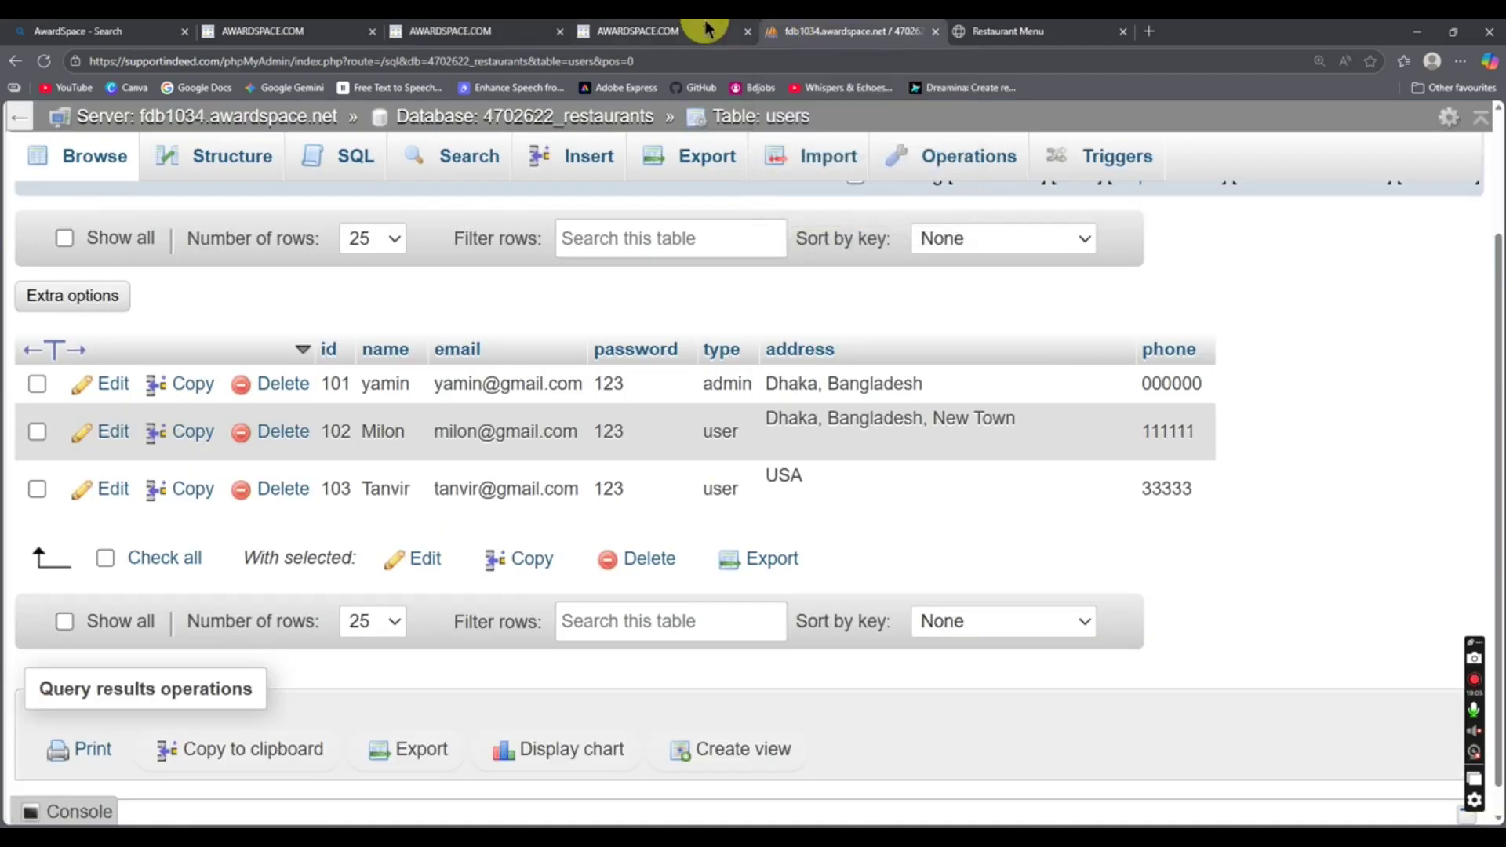
{"action": "left_click", "coordinate": [704, 29]}
{"action": "left_click", "coordinate": [801, 30]}
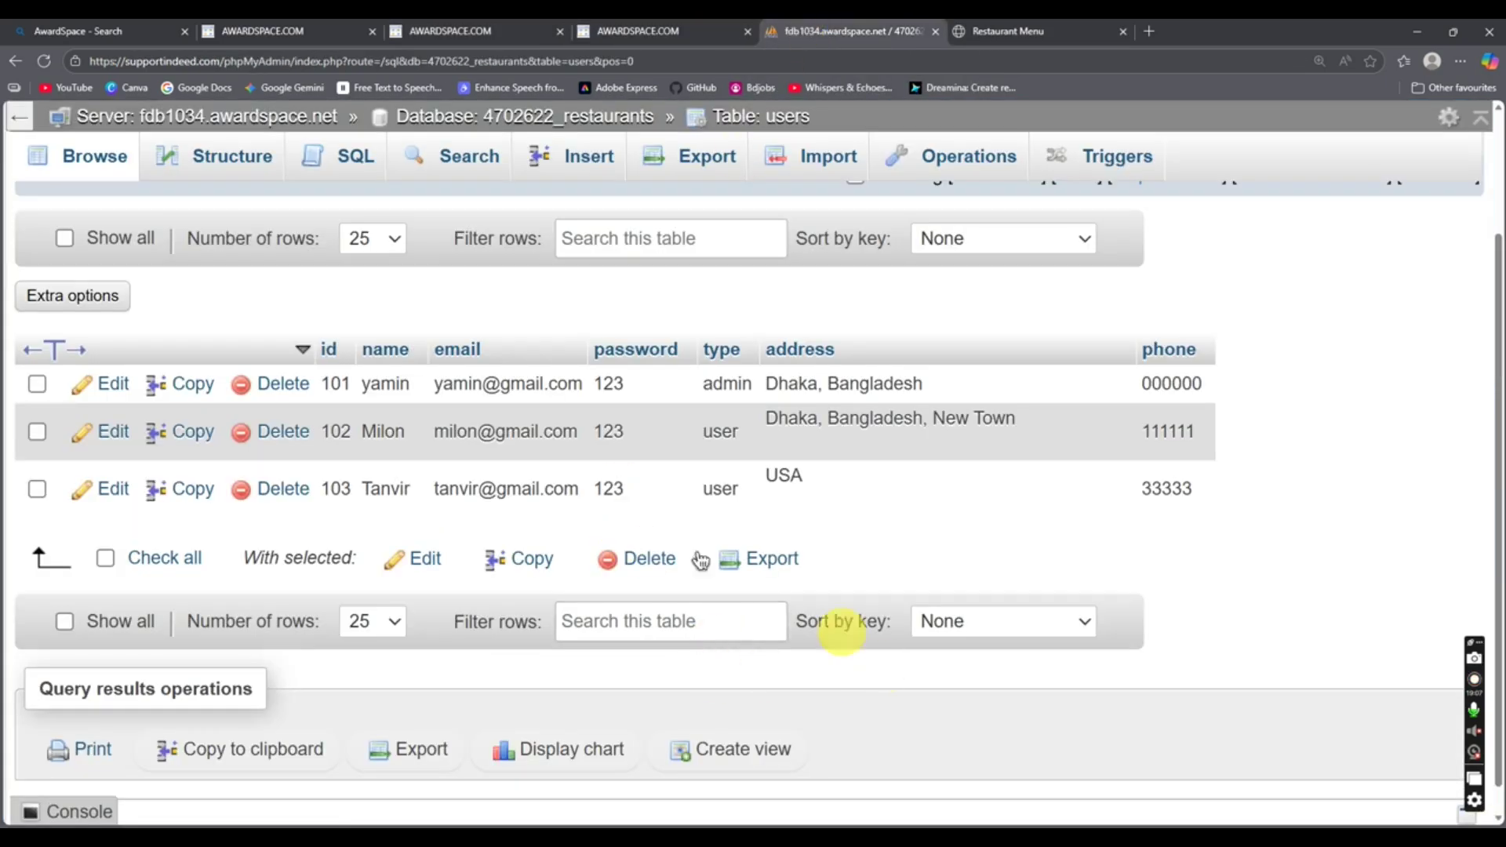
{"action": "left_click_drag", "start_coordinate": [1425, 528], "coordinate": [98, 343]}
{"action": "left_click", "coordinate": [275, 302]}
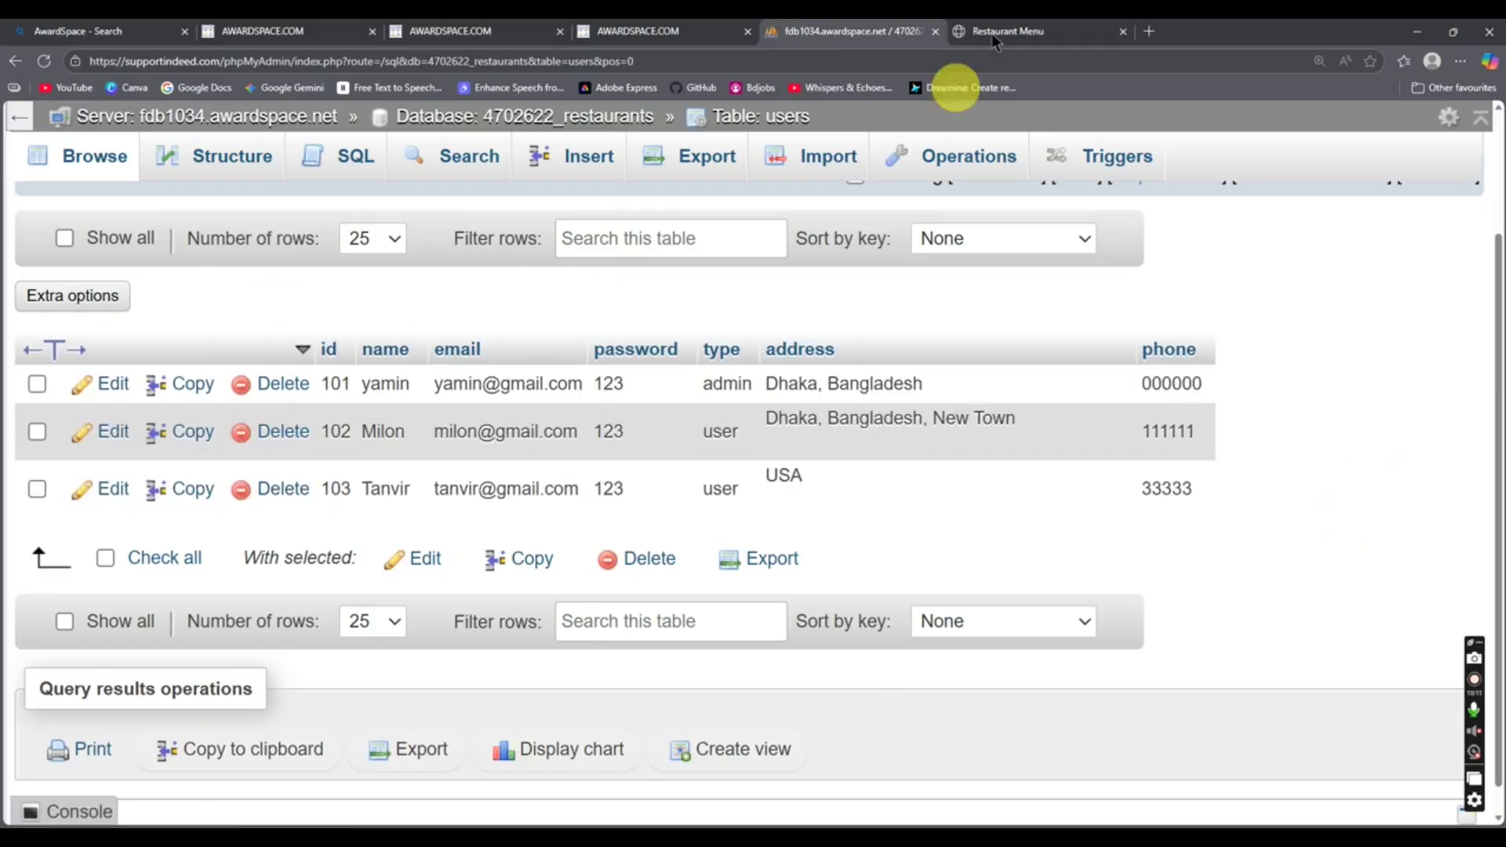